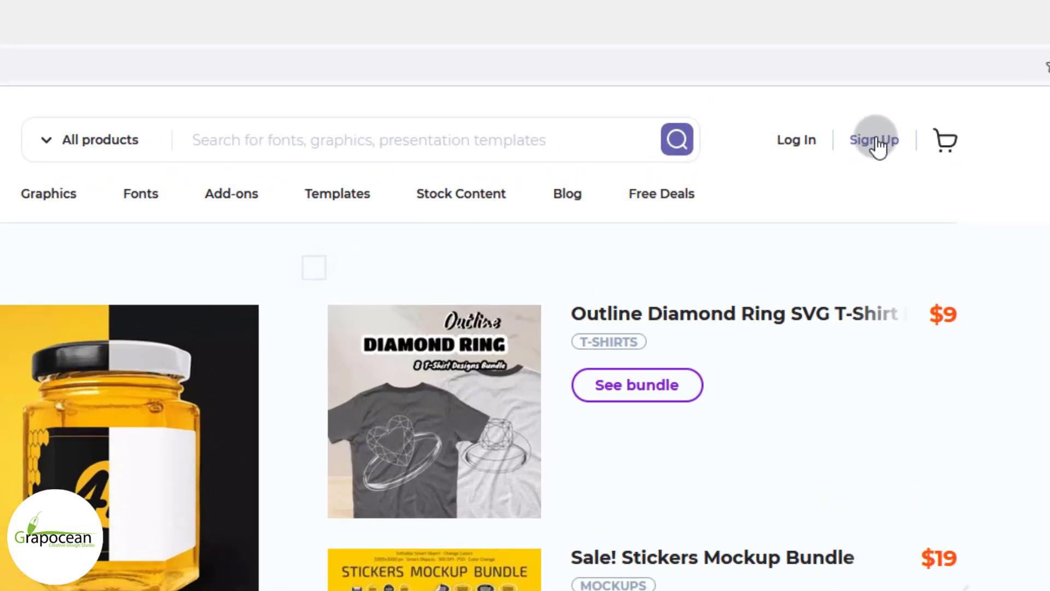
Step: Open the Sign Up form from the MasterBundles header to create a new account
{"action": "left_click", "coordinate": [875, 141]}
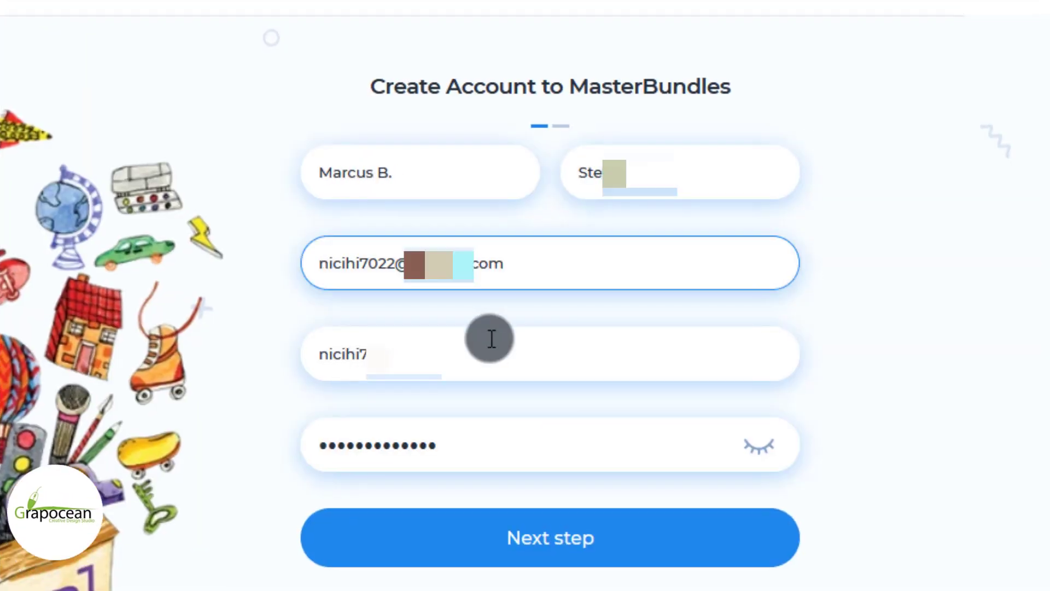
Step: Enter the new account's name, email, username and password, and go to the second sign-up step
{"action": "left_click", "coordinate": [476, 370]}
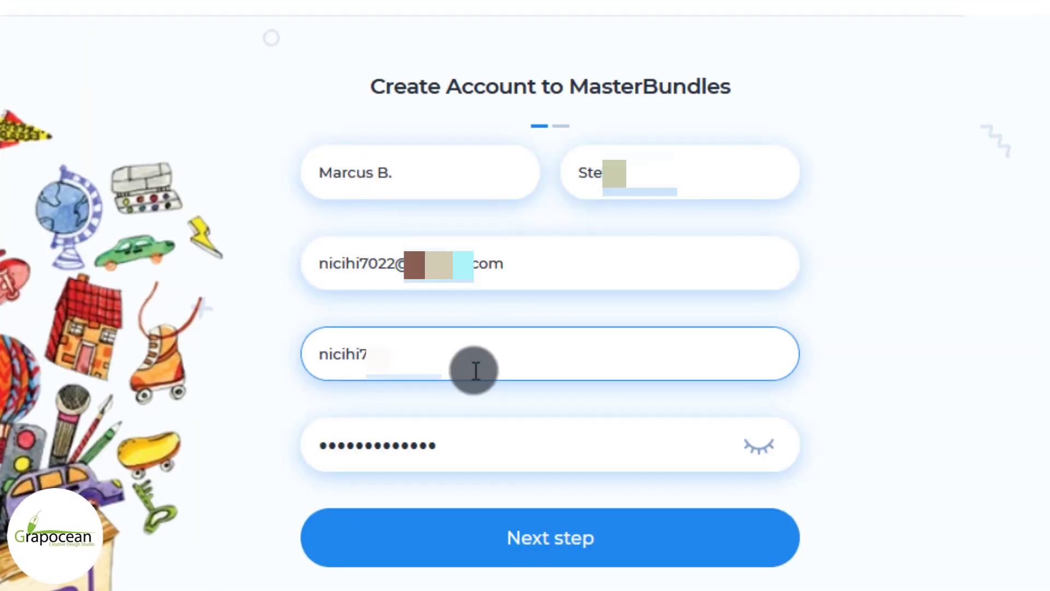
{"action": "left_click", "coordinate": [465, 452]}
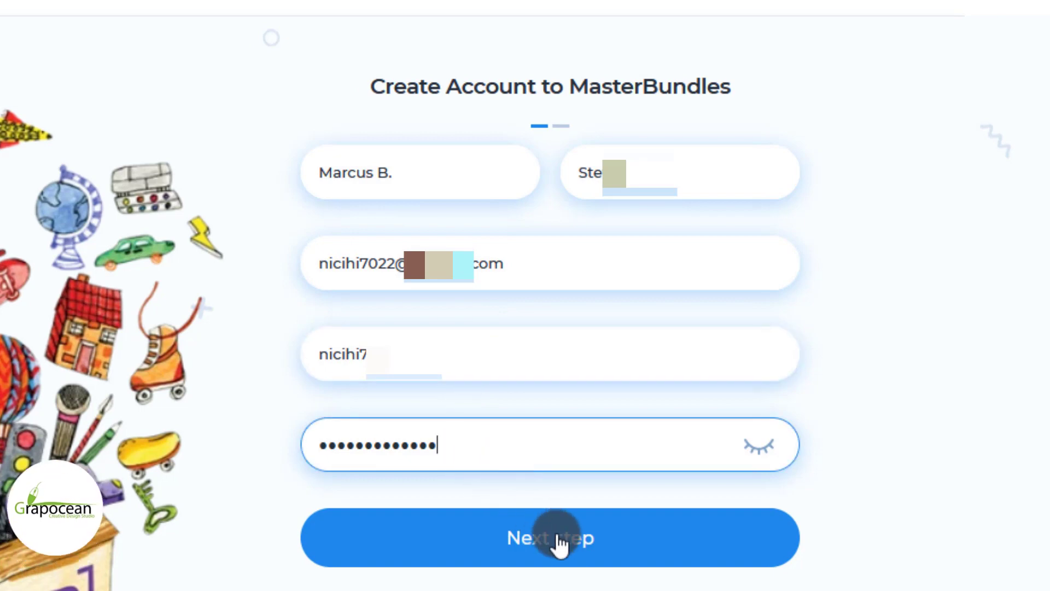
{"action": "left_click", "coordinate": [556, 543]}
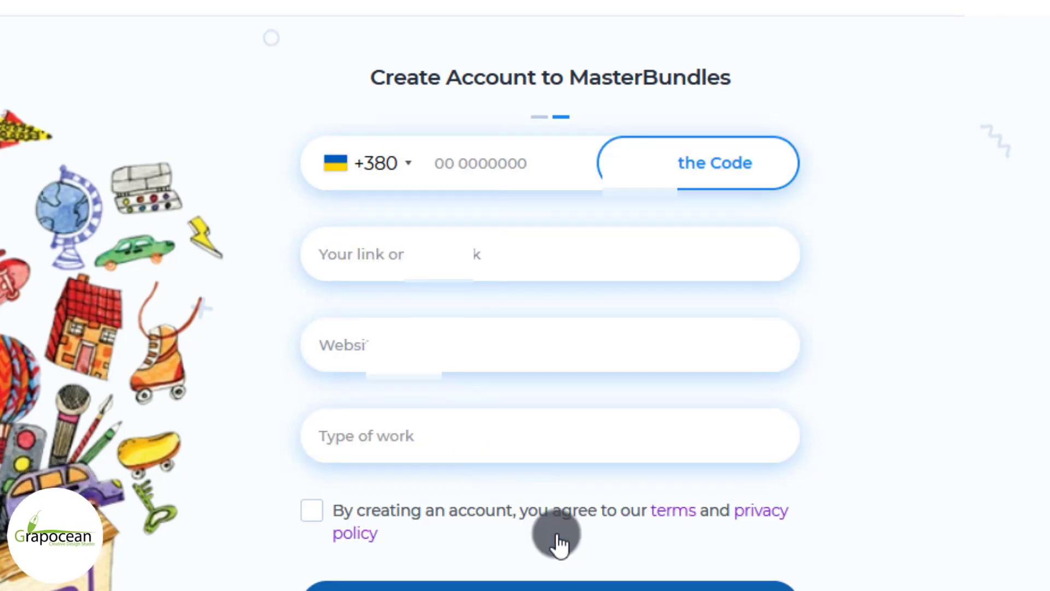
Step: Verify the phone number with the +1 dialing code and received code, and accept the terms
{"action": "left_click", "coordinate": [409, 166]}
{"action": "left_click_drag", "start_coordinate": [687, 383], "coordinate": [691, 210]}
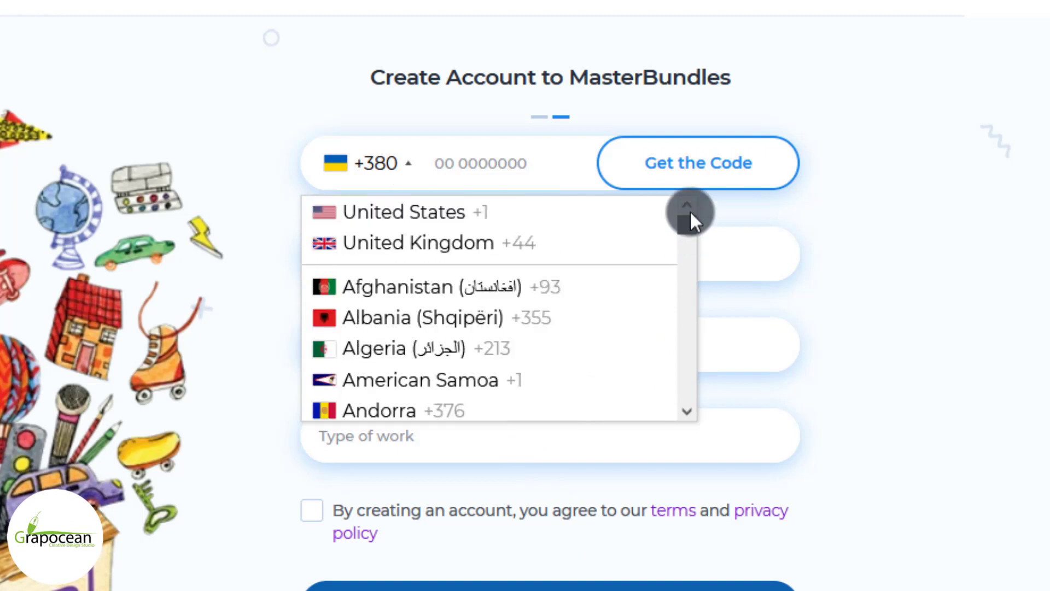
{"action": "left_click", "coordinate": [481, 211]}
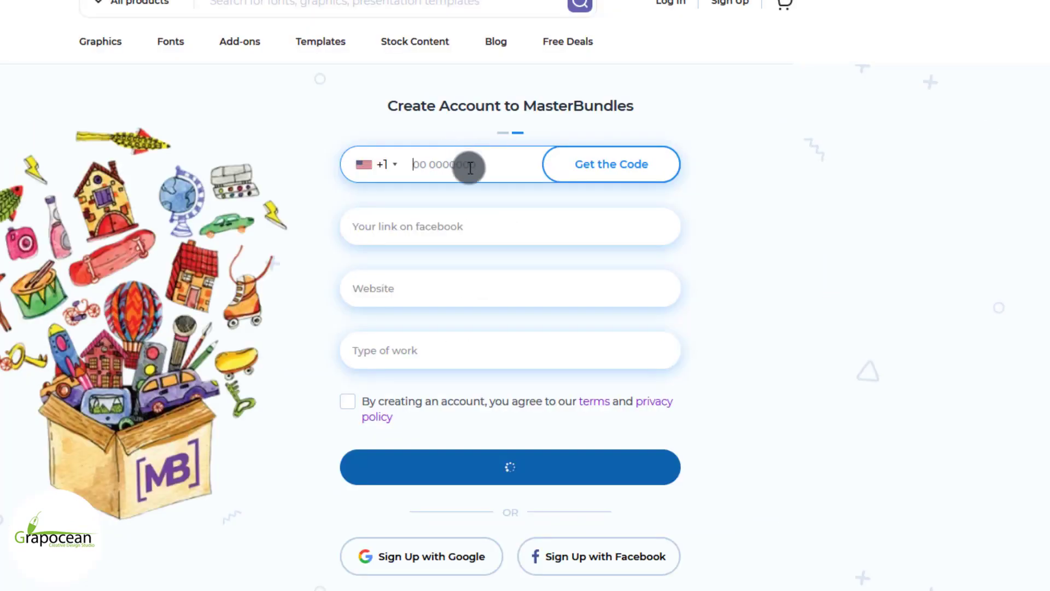
{"action": "key", "text": "ctrl+v"}
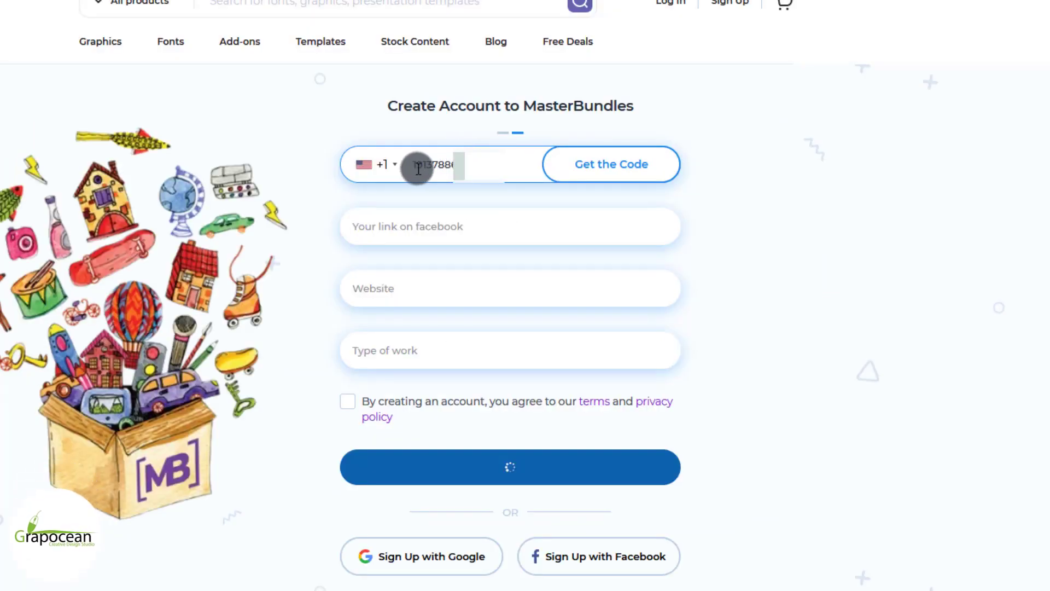
{"action": "left_click", "coordinate": [572, 176]}
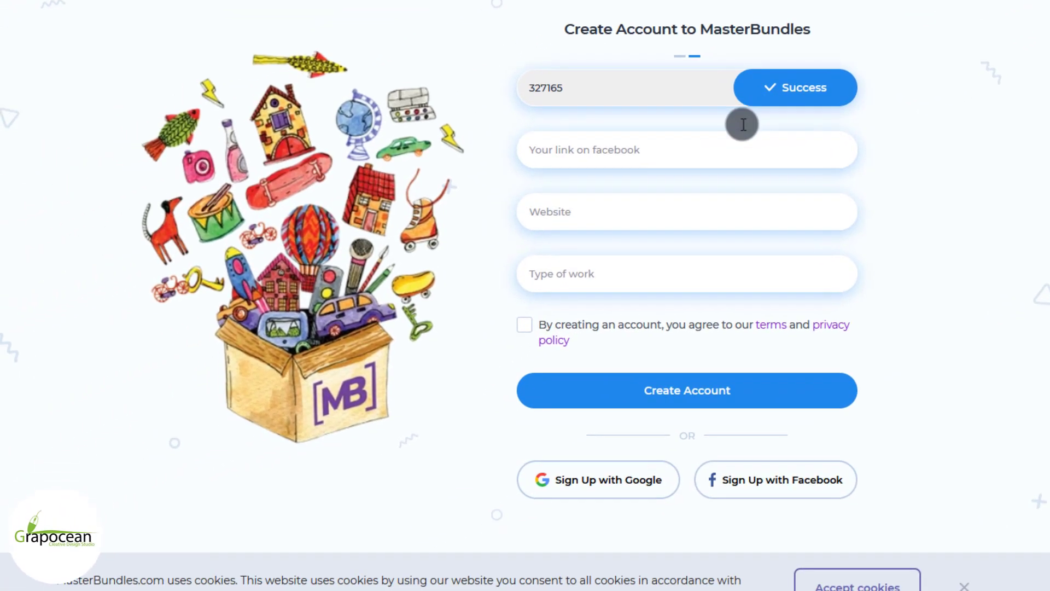
{"action": "left_click", "coordinate": [525, 324]}
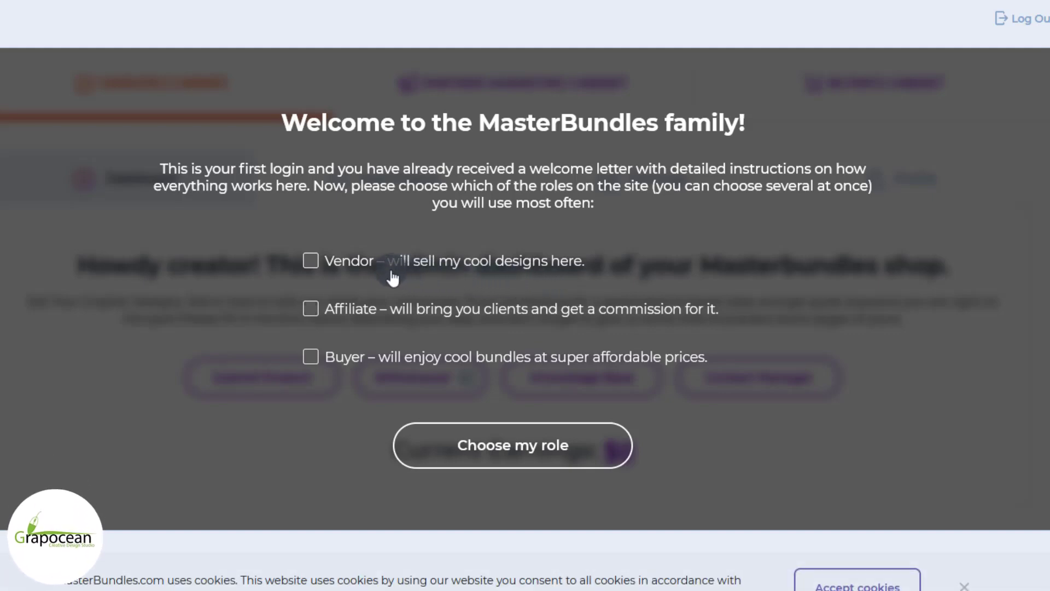
Step: Choose both the Vendor and Affiliate roles in the welcome dialog and confirm them
{"action": "left_click", "coordinate": [335, 270]}
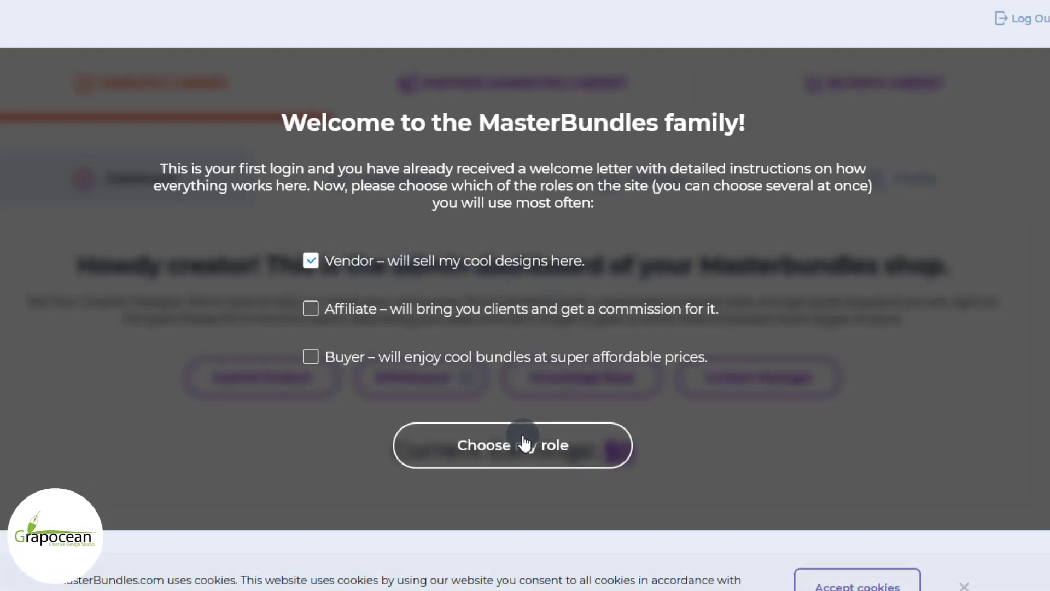
{"action": "left_click", "coordinate": [337, 322]}
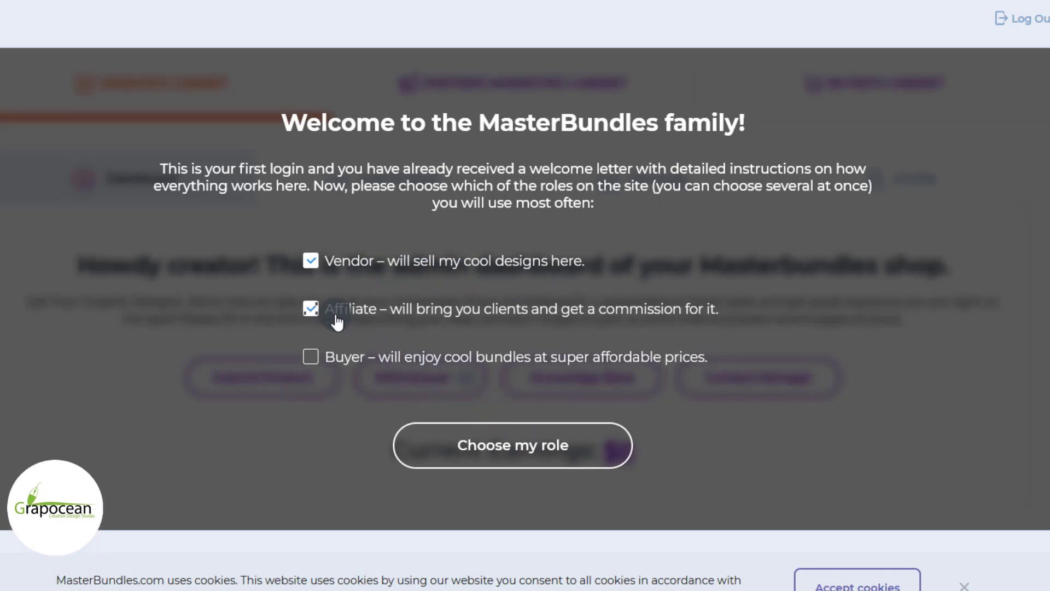
{"action": "left_click", "coordinate": [553, 456]}
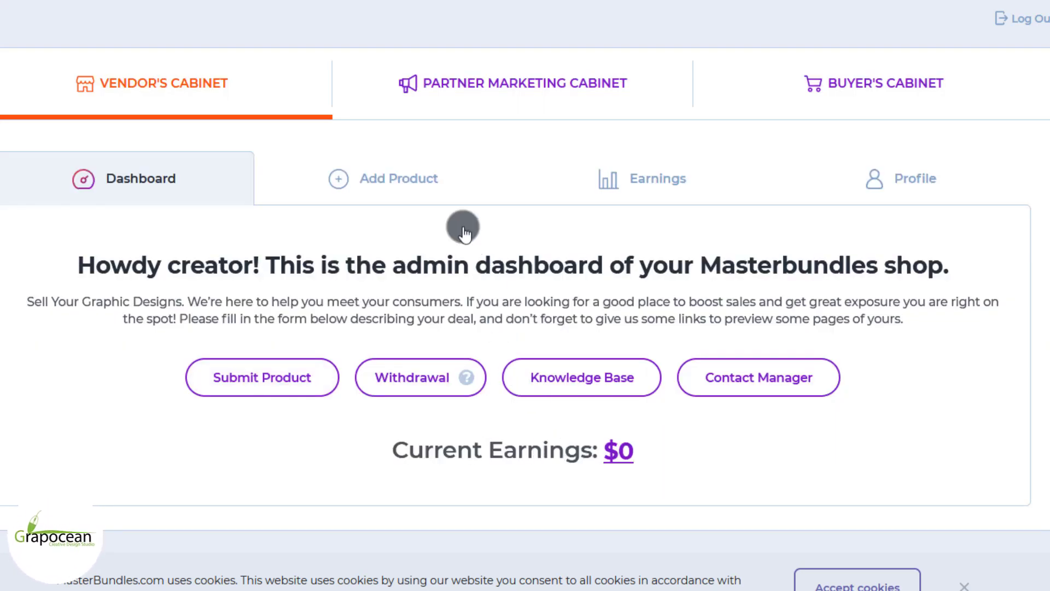
Step: Add a product titled '5+ Corporate Style Business Cards Template - Only $25'
{"action": "left_click", "coordinate": [329, 179]}
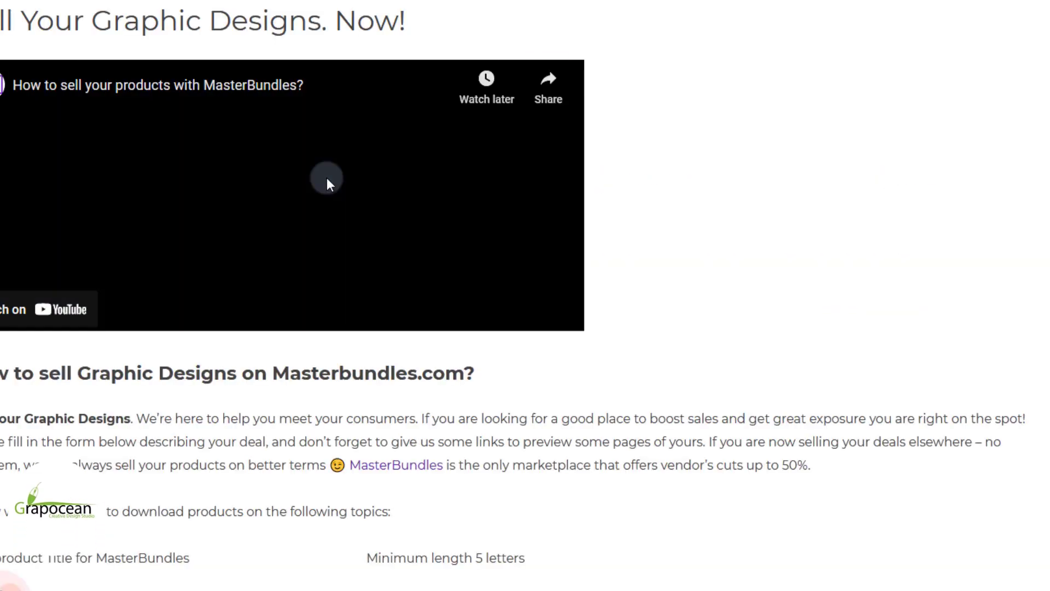
{"action": "scroll", "coordinate": [328, 185], "scroll_direction": "down", "scroll_amount": 5}
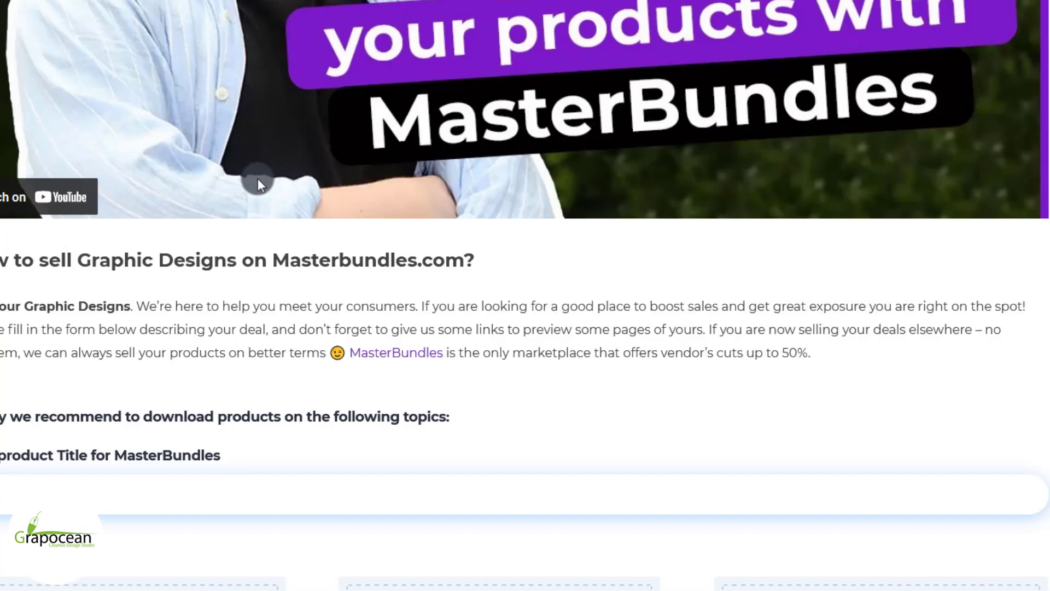
{"action": "scroll", "coordinate": [257, 178], "scroll_direction": "down", "scroll_amount": 5}
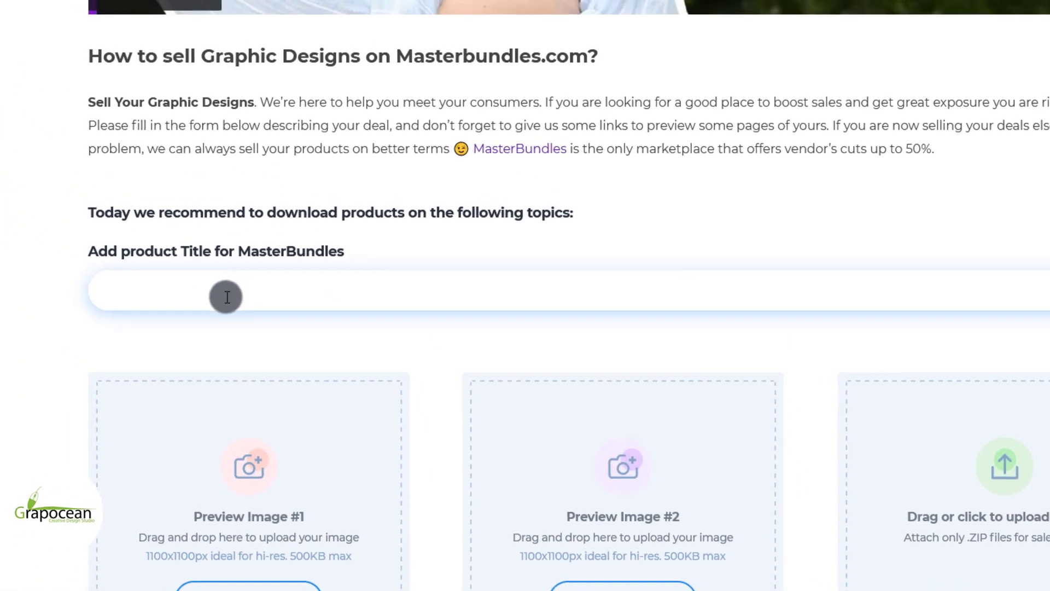
{"action": "left_click", "coordinate": [109, 190]}
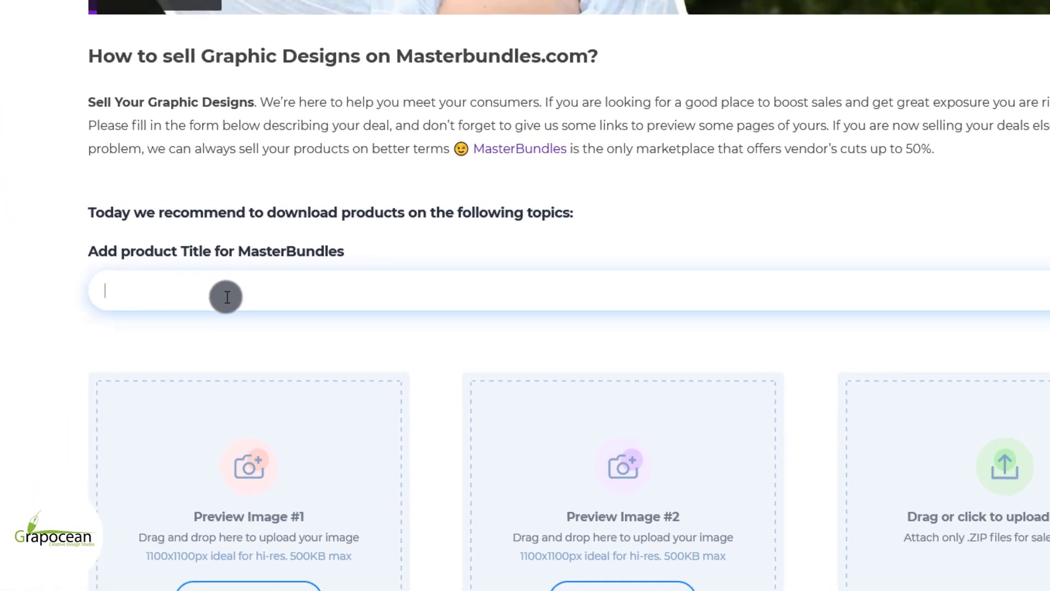
{"action": "type", "text": "5+ Corporate Style Business Cards Template - Only $25"}
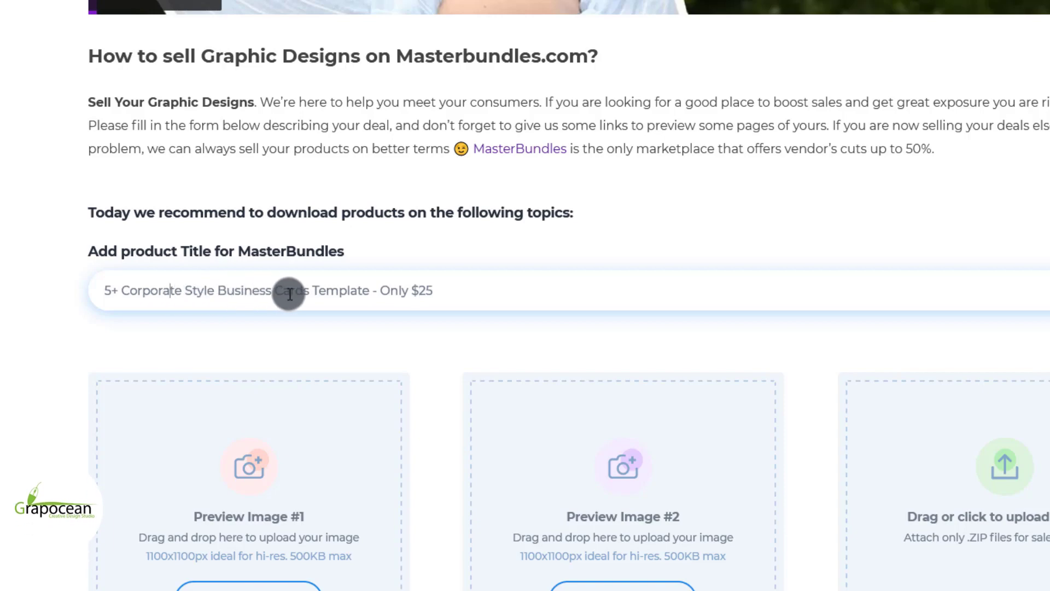
{"action": "left_click", "coordinate": [468, 293]}
Step: Highlight the preview image requirements: 1100x1100px recommended size and 500KB limit
{"action": "scroll", "coordinate": [468, 294], "scroll_direction": "down", "scroll_amount": 3}
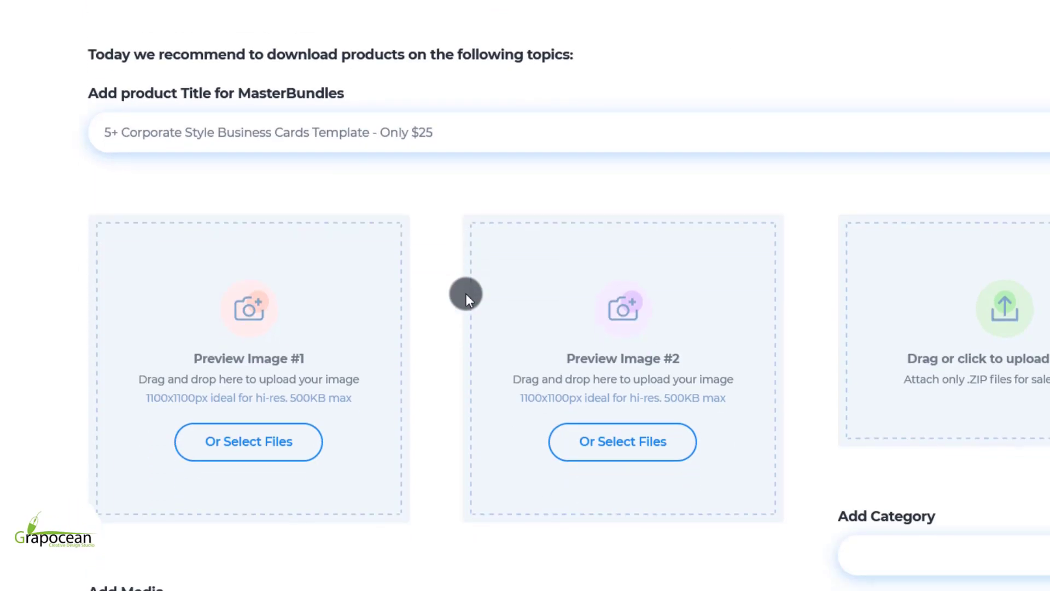
{"action": "left_click_drag", "start_coordinate": [145, 397], "coordinate": [226, 398]}
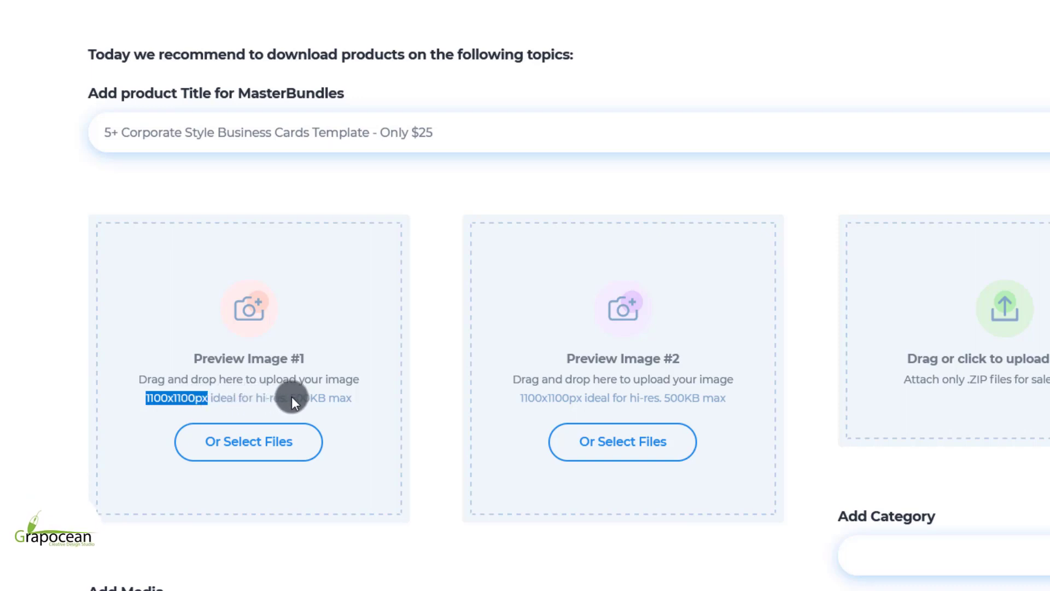
{"action": "left_click_drag", "start_coordinate": [291, 396], "coordinate": [316, 399]}
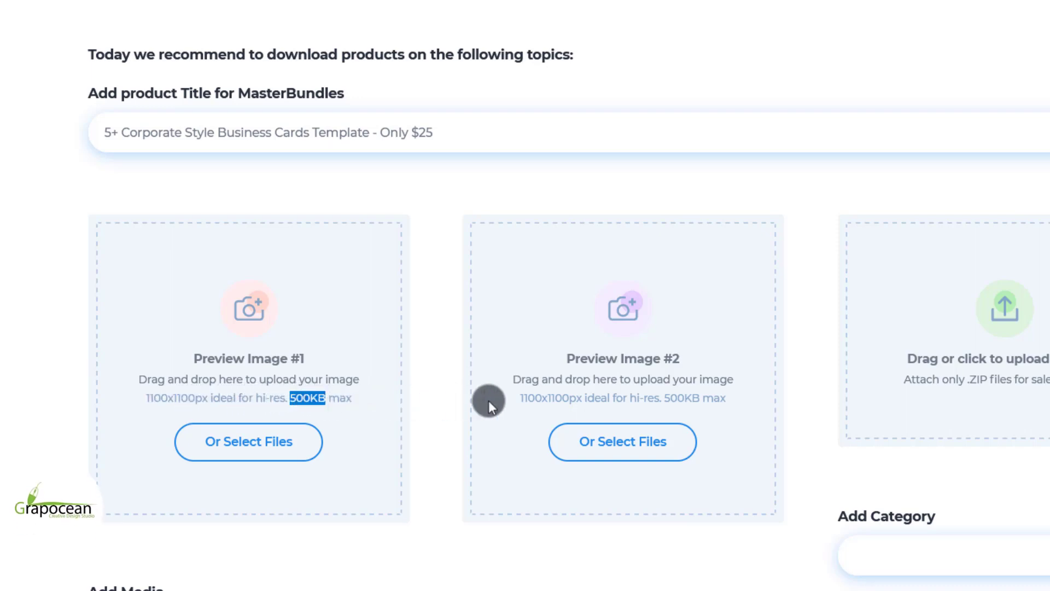
{"action": "left_click_drag", "start_coordinate": [677, 398], "coordinate": [706, 417]}
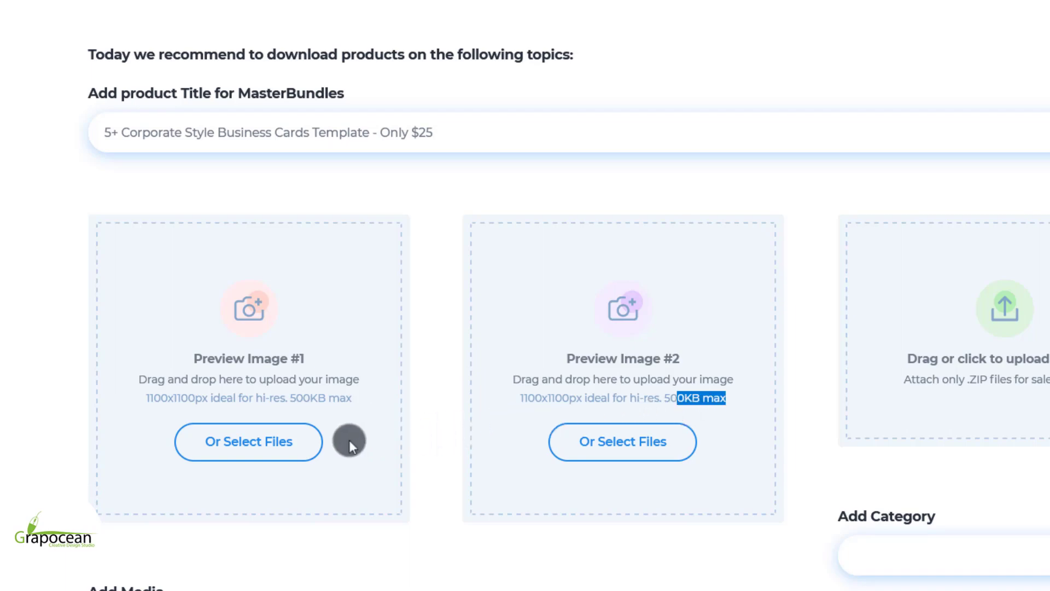
Step: Upload preview 1 and preview 2 as the listing's first and second preview images
{"action": "left_click", "coordinate": [242, 433]}
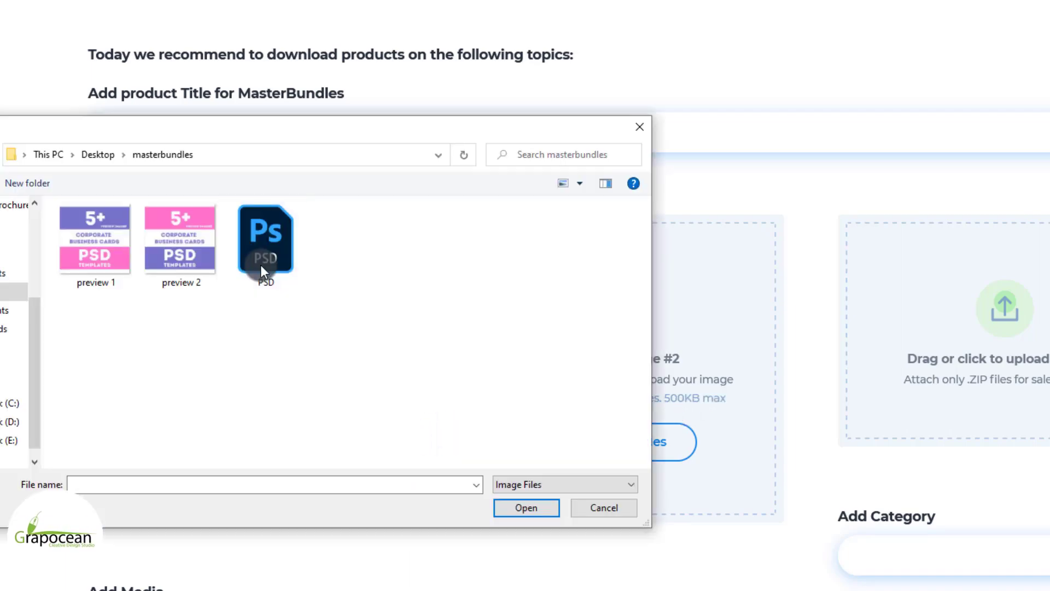
{"action": "left_click_drag", "start_coordinate": [340, 131], "coordinate": [1035, 126]}
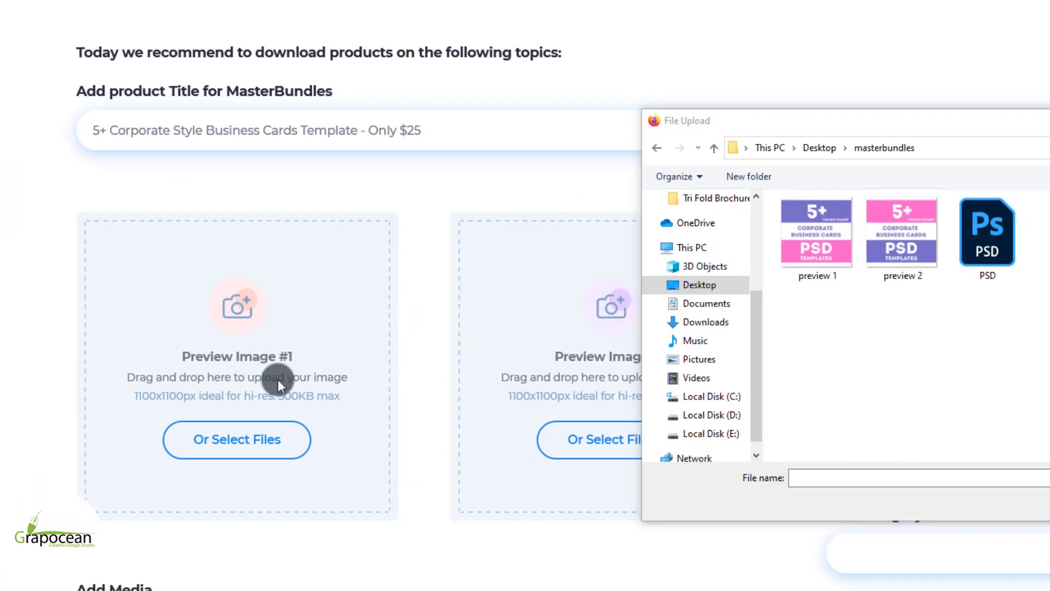
{"action": "left_click", "coordinate": [828, 238]}
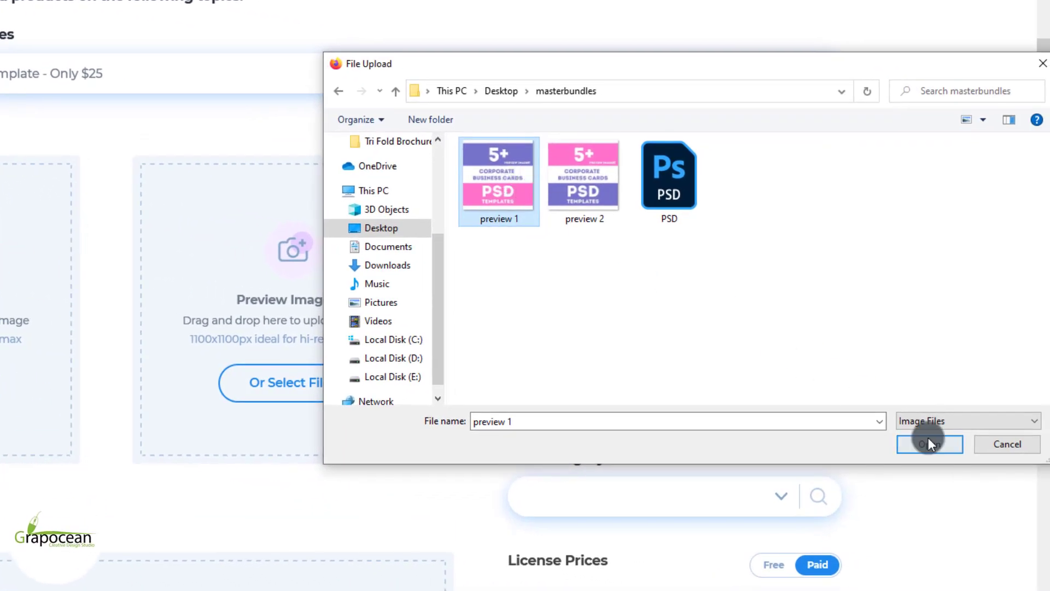
{"action": "left_click", "coordinate": [928, 443]}
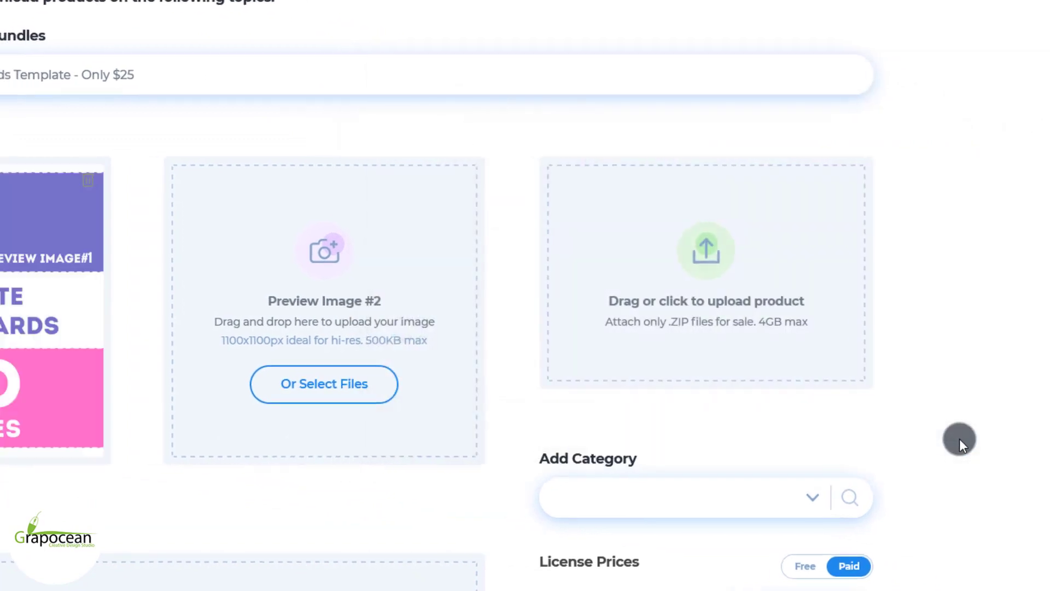
{"action": "left_click", "coordinate": [285, 382]}
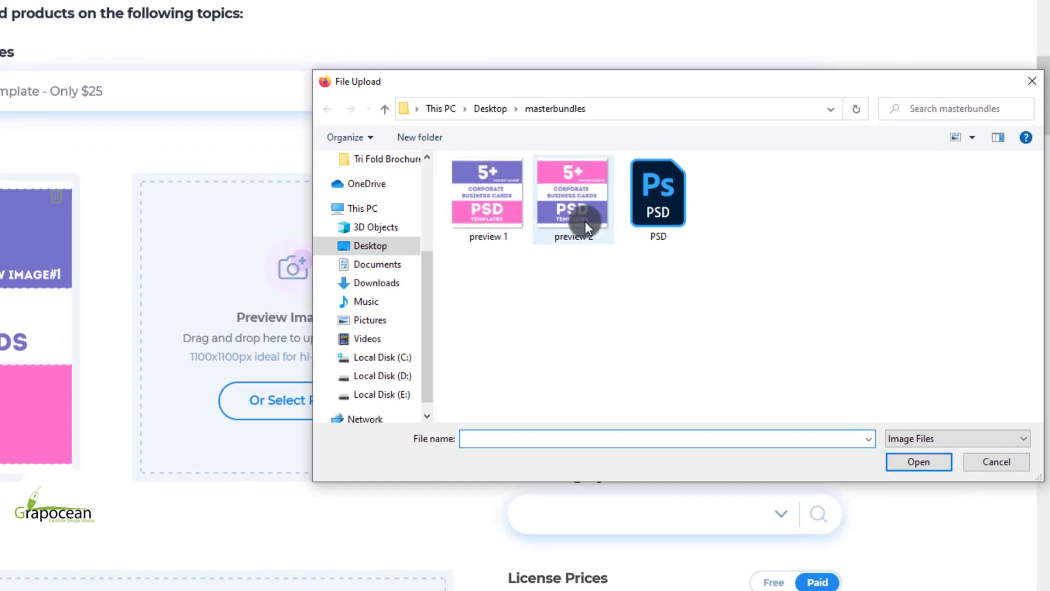
{"action": "left_click", "coordinate": [585, 221]}
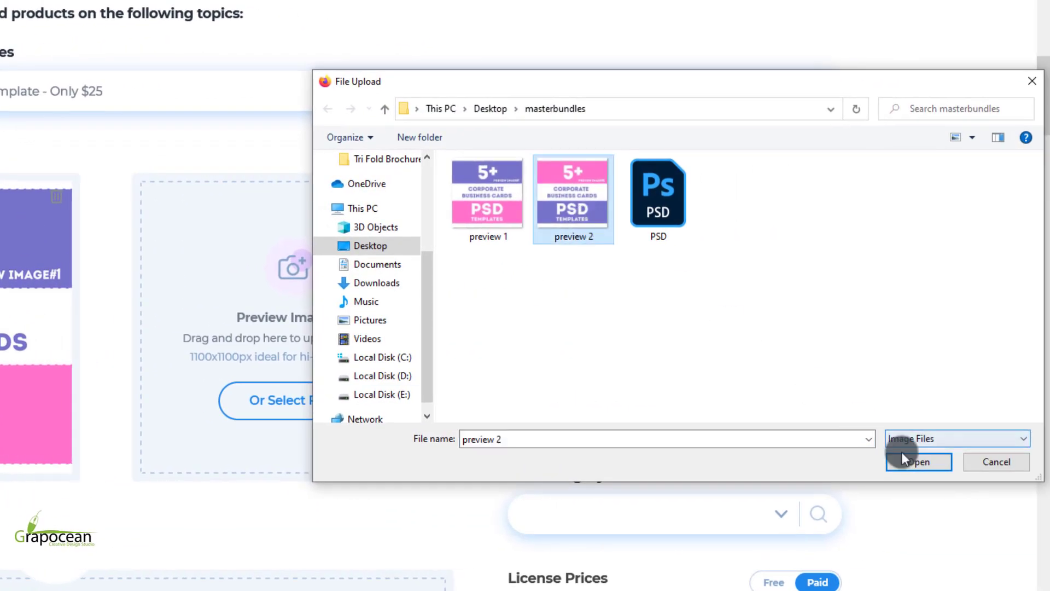
{"action": "left_click", "coordinate": [903, 460]}
Step: Upload the PSD.zip archive as the product file
{"action": "left_click", "coordinate": [680, 269]}
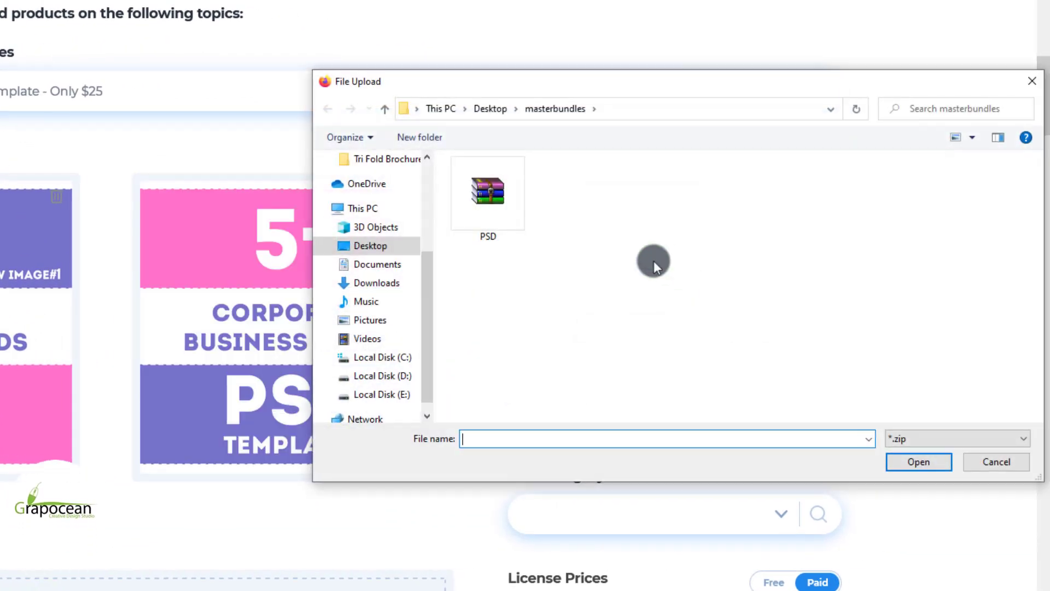
{"action": "left_click", "coordinate": [487, 210]}
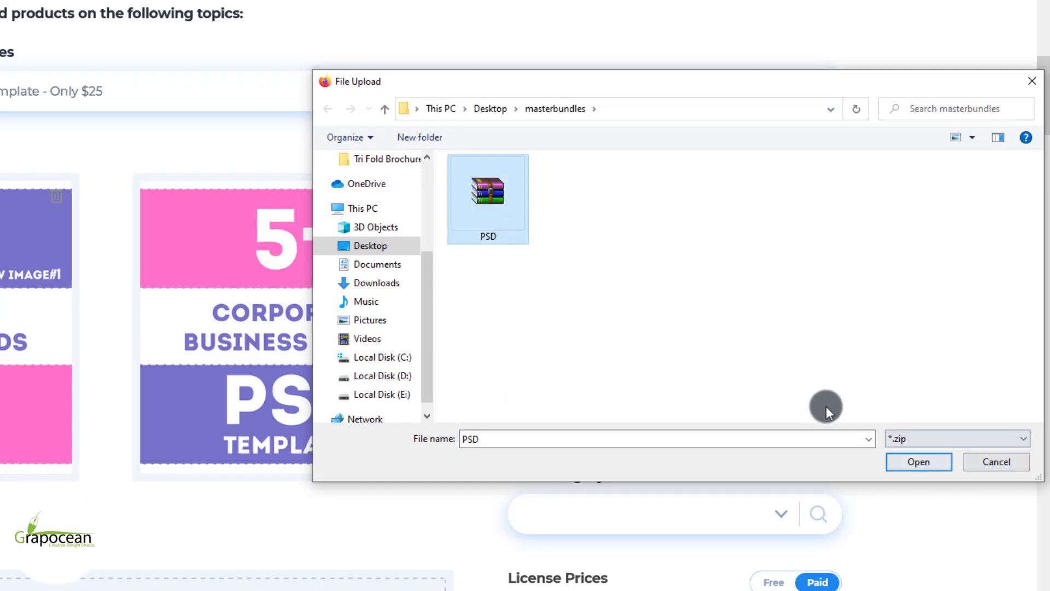
{"action": "left_click", "coordinate": [923, 464]}
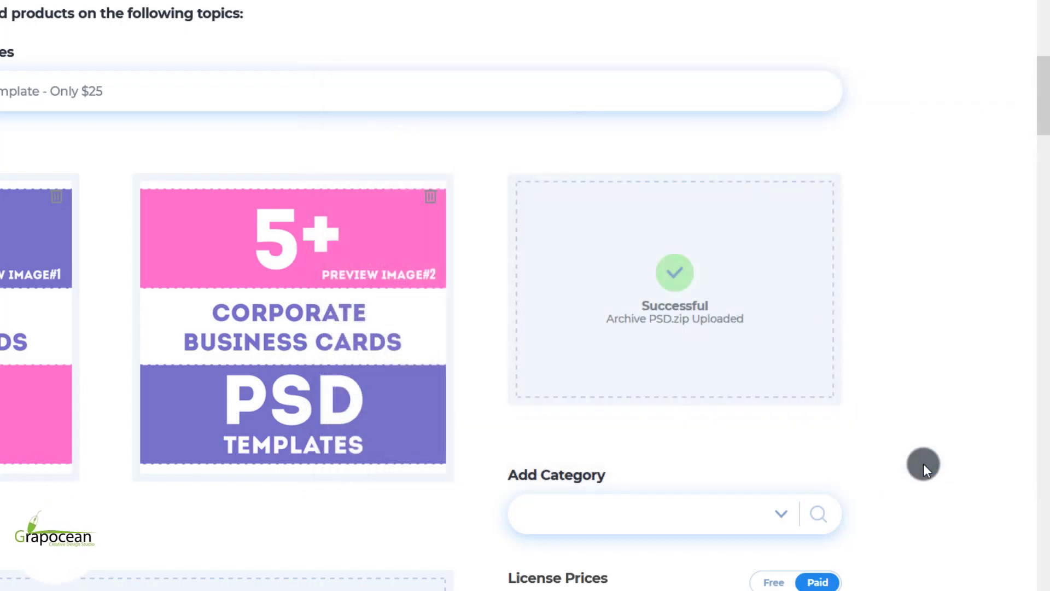
Step: Put the listing in the Templates > Business Card category
{"action": "scroll", "coordinate": [772, 354], "scroll_direction": "down", "scroll_amount": 3}
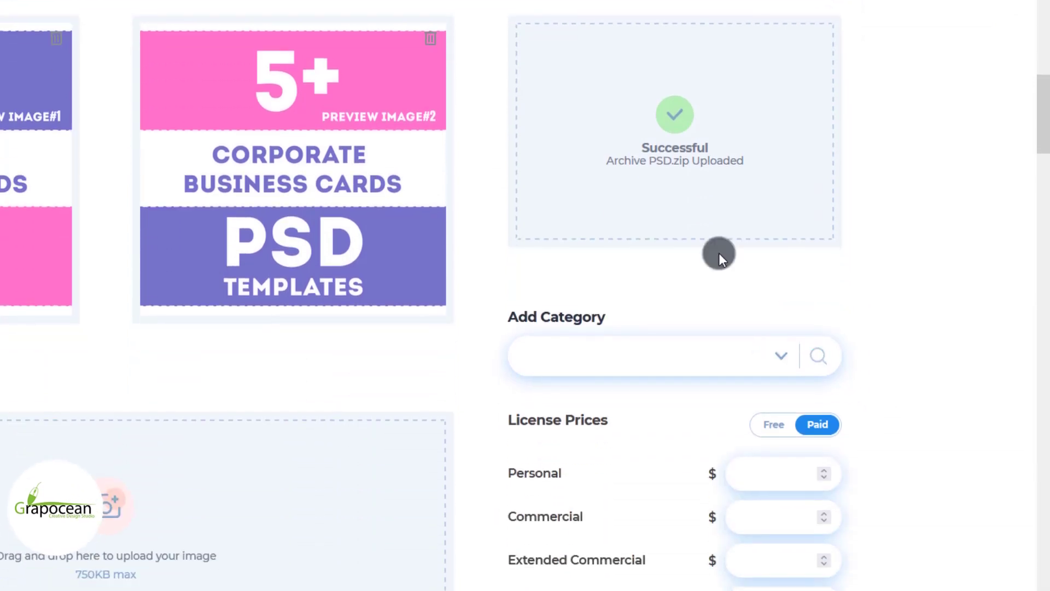
{"action": "scroll", "coordinate": [735, 241], "scroll_direction": "down", "scroll_amount": 3}
{"action": "left_click", "coordinate": [787, 207]}
{"action": "scroll", "coordinate": [515, 441], "scroll_direction": "up", "scroll_amount": 2}
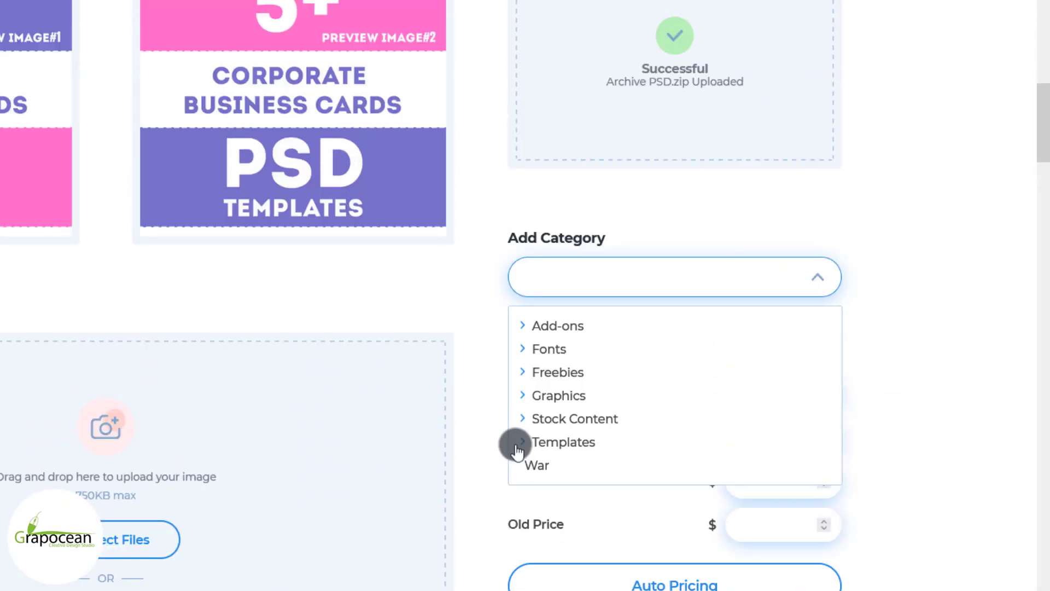
{"action": "left_click", "coordinate": [520, 440]}
{"action": "scroll", "coordinate": [543, 410], "scroll_direction": "down", "scroll_amount": 2}
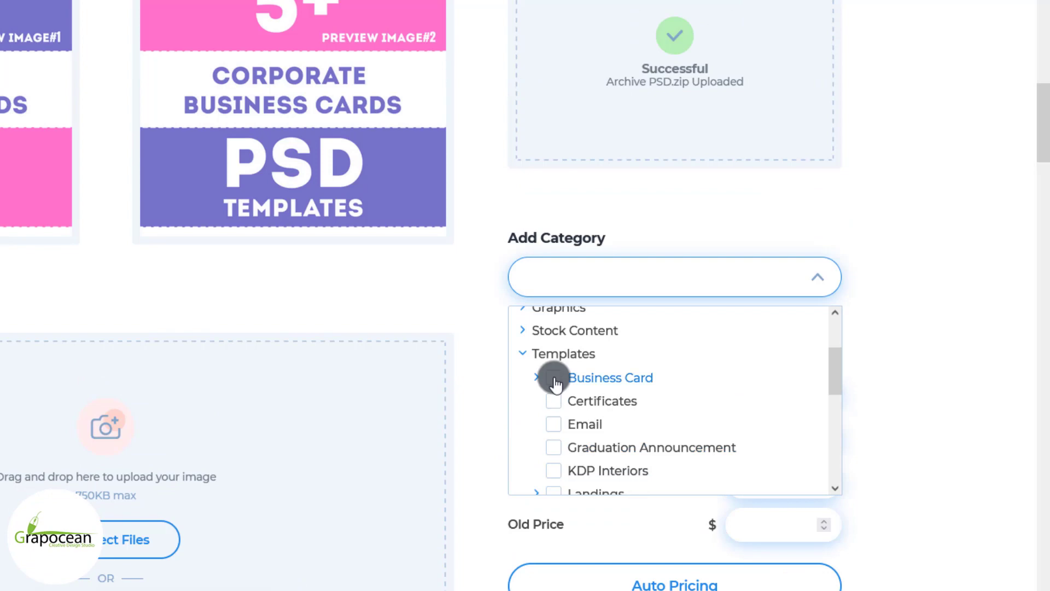
{"action": "left_click", "coordinate": [554, 379]}
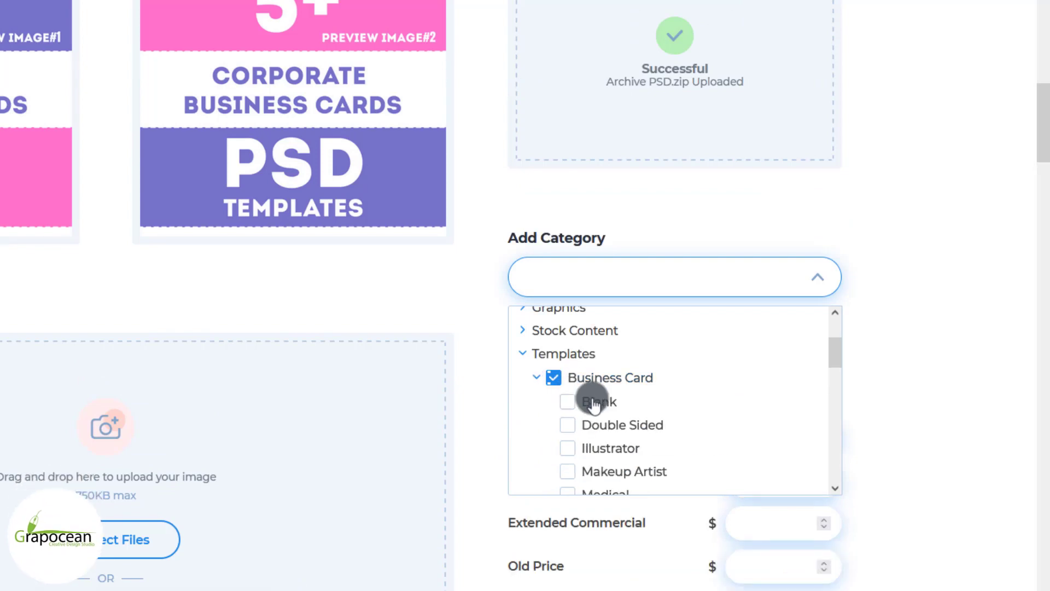
{"action": "scroll", "coordinate": [629, 422], "scroll_direction": "down", "scroll_amount": 5}
{"action": "scroll", "coordinate": [707, 462], "scroll_direction": "down", "scroll_amount": 10}
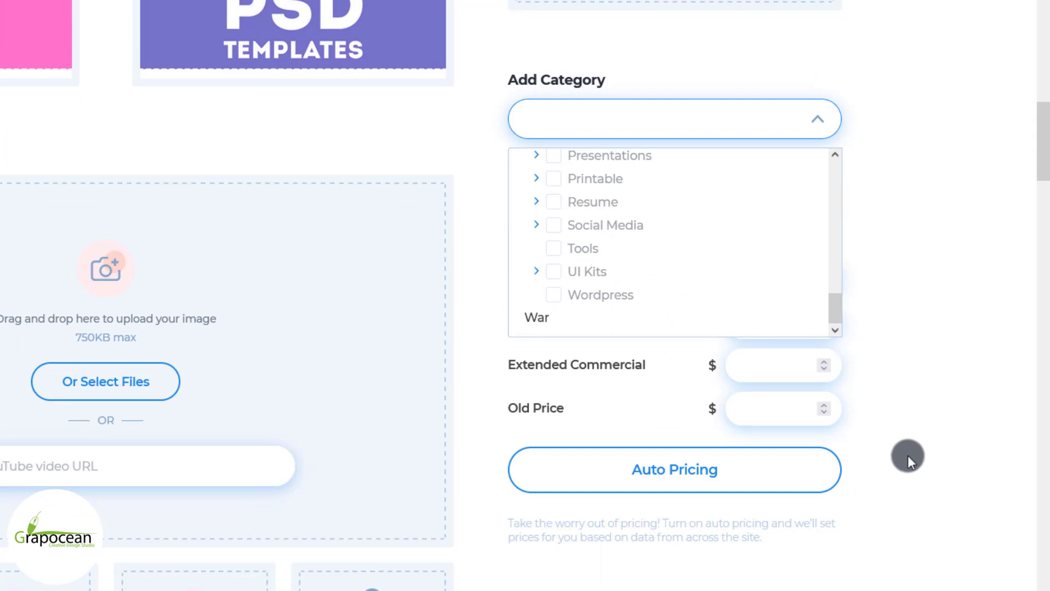
{"action": "left_click", "coordinate": [908, 455]}
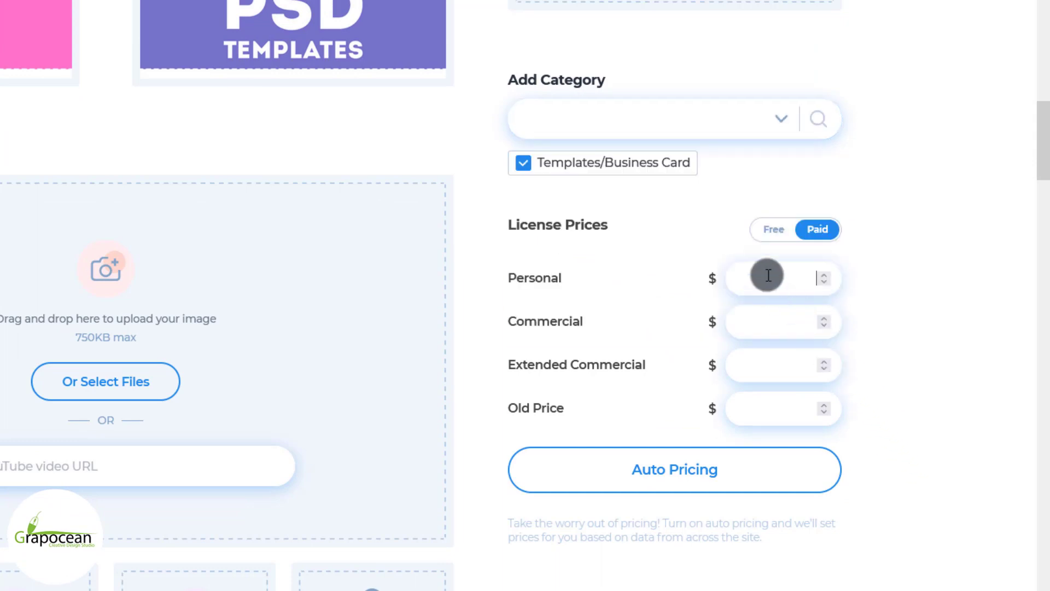
Step: Enter prices of 25 Personal, 75 Extended Commercial and 120 Old Price
{"action": "type", "text": "25"}
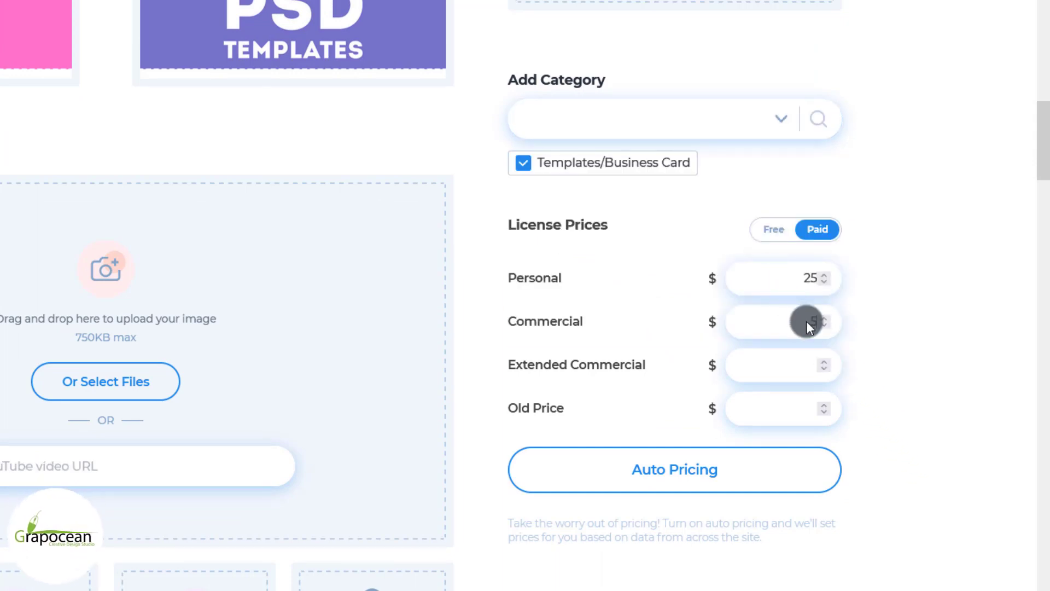
{"action": "left_click", "coordinate": [811, 373]}
{"action": "type", "text": "75"}
{"action": "left_click", "coordinate": [805, 409]}
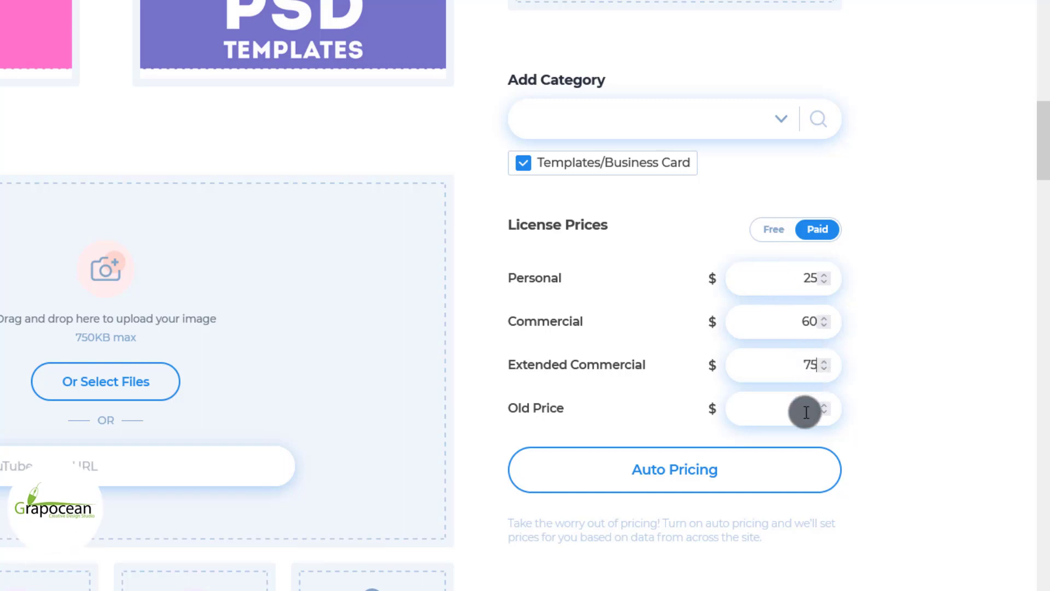
{"action": "scroll", "coordinate": [755, 371], "scroll_direction": "down", "scroll_amount": 2}
{"action": "type", "text": "120"}
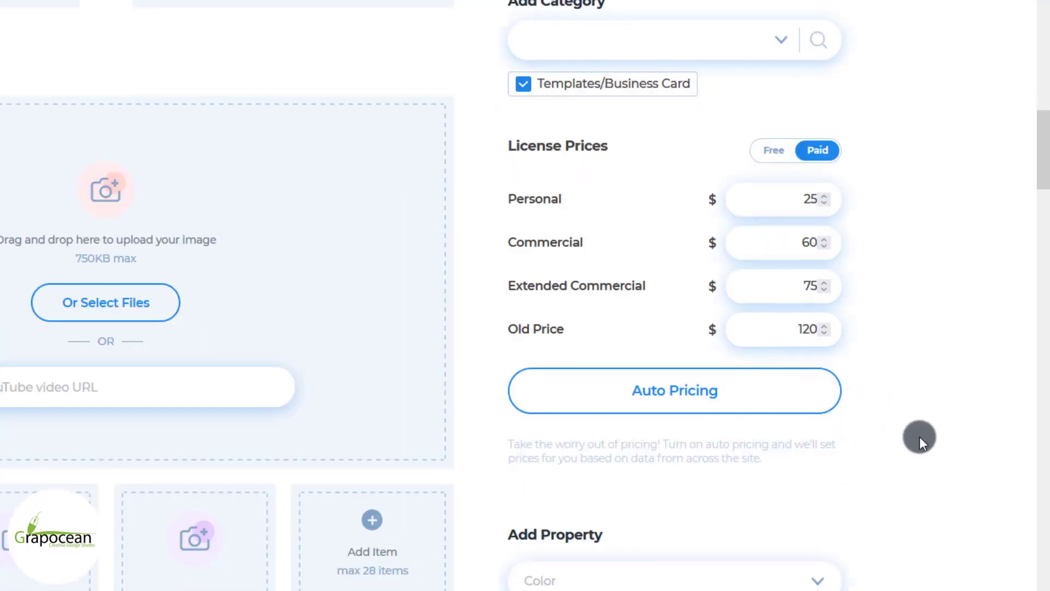
Step: Tick the listing's colour properties in the Color list, including violet and yellow
{"action": "scroll", "coordinate": [790, 441], "scroll_direction": "down", "scroll_amount": 4}
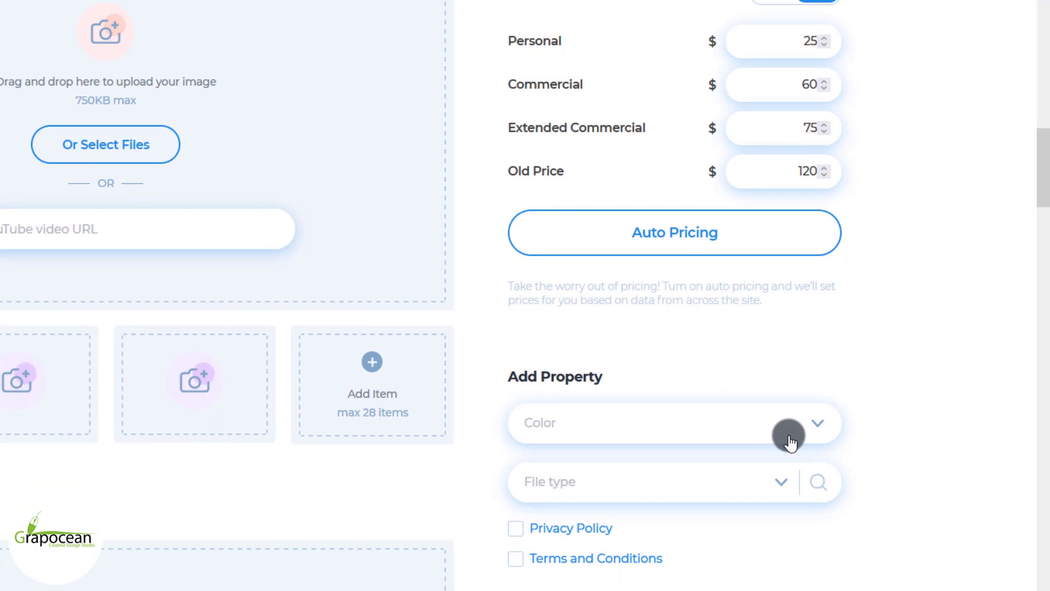
{"action": "left_click", "coordinate": [818, 428]}
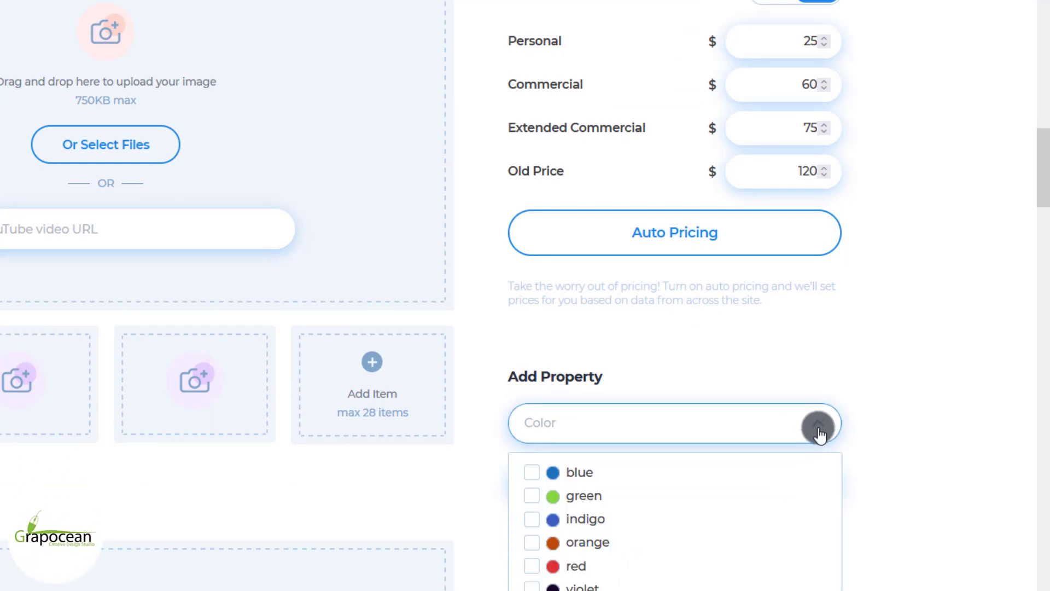
{"action": "scroll", "coordinate": [678, 377], "scroll_direction": "down", "scroll_amount": 4}
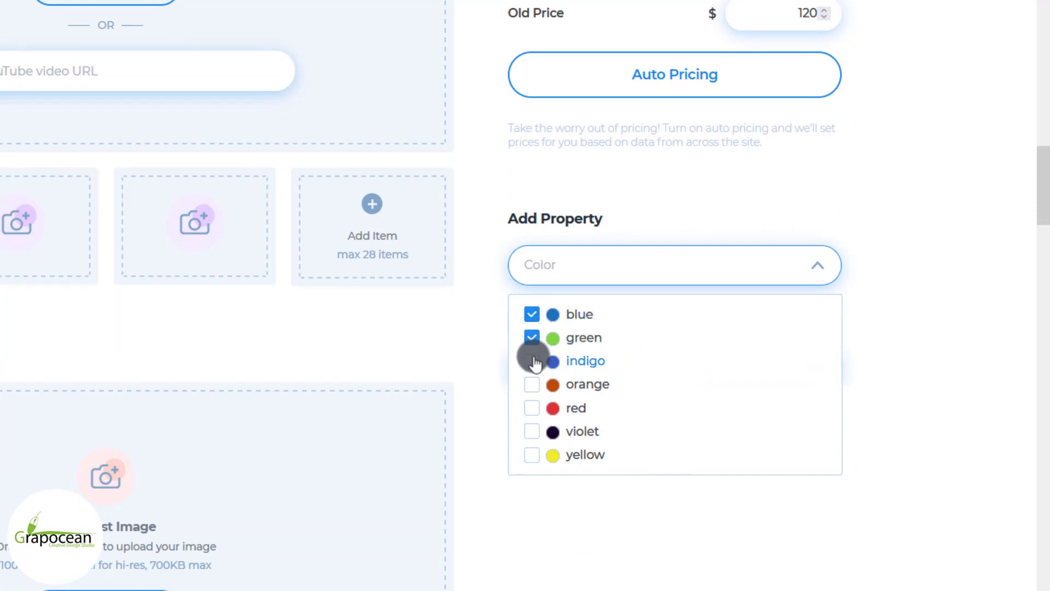
{"action": "left_click", "coordinate": [531, 384]}
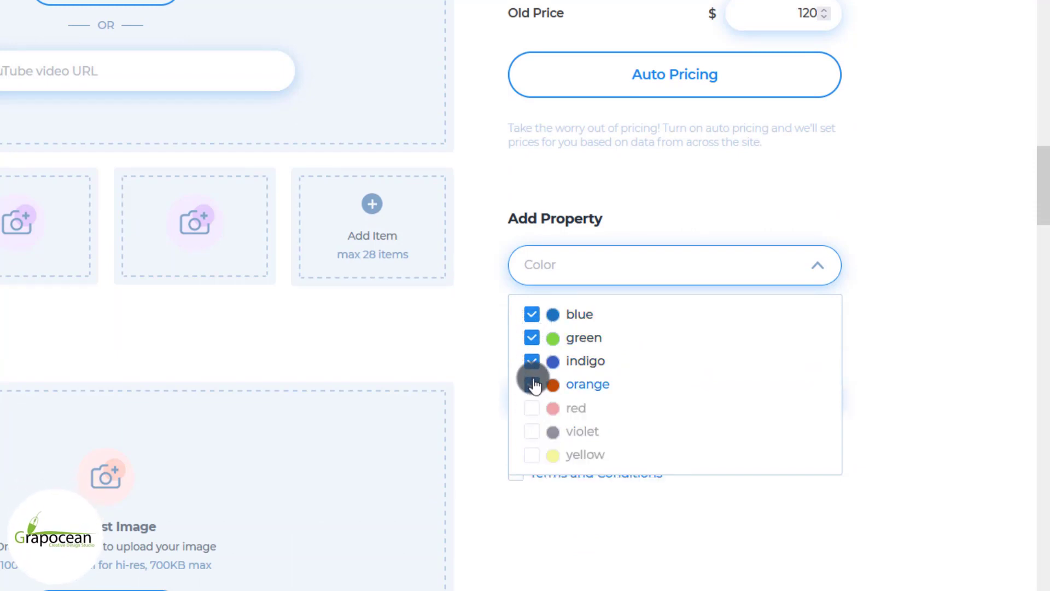
{"action": "left_click", "coordinate": [533, 432]}
{"action": "left_click", "coordinate": [529, 453]}
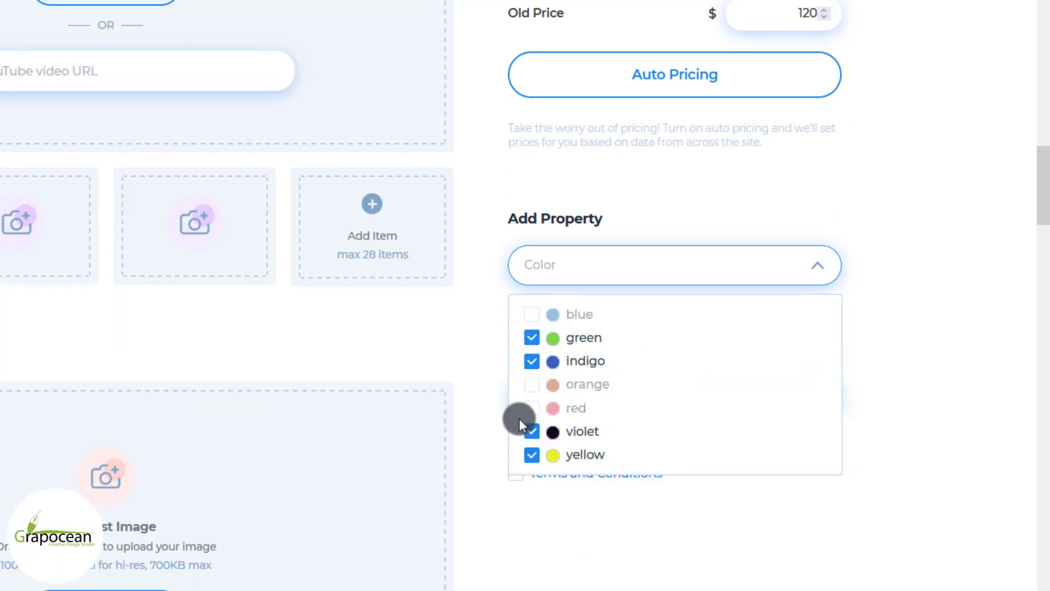
{"action": "left_click", "coordinate": [910, 520]}
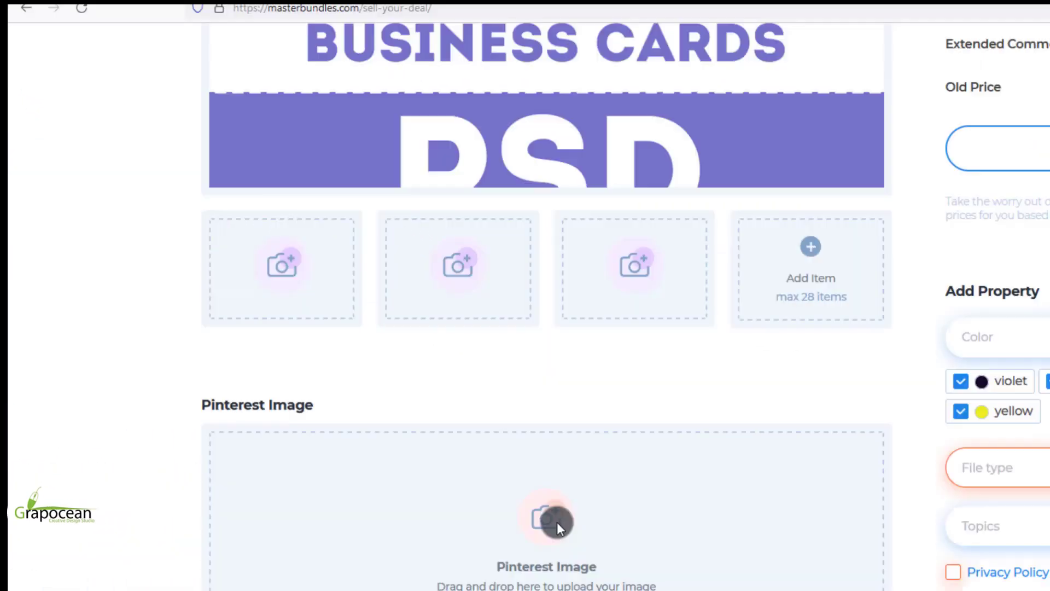
{"action": "scroll", "coordinate": [557, 522], "scroll_direction": "down", "scroll_amount": 2}
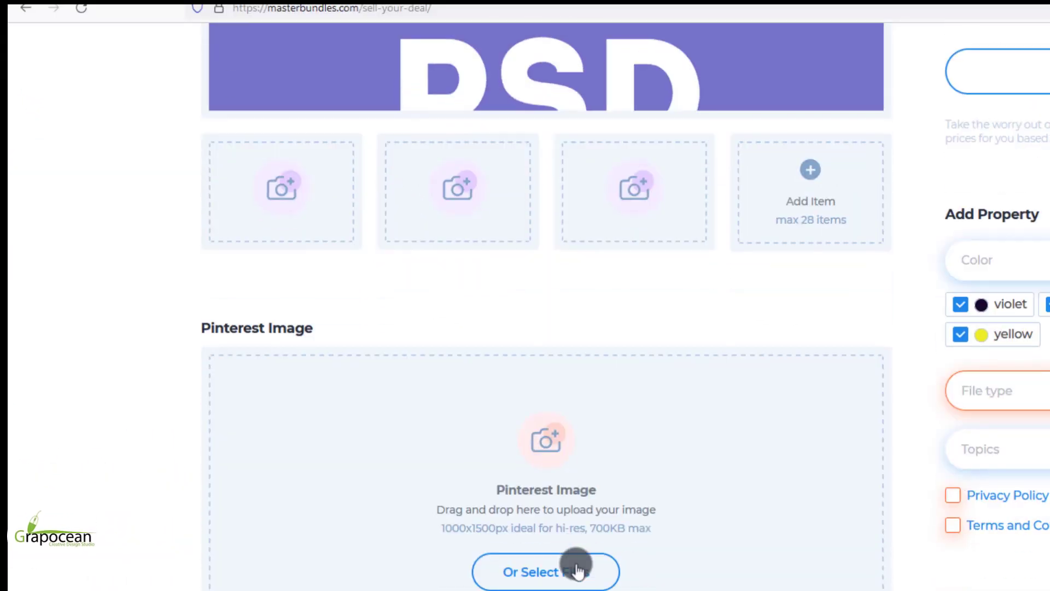
Step: Upload the P image from the masterbundles folder as the Pinterest image
{"action": "left_click", "coordinate": [572, 566]}
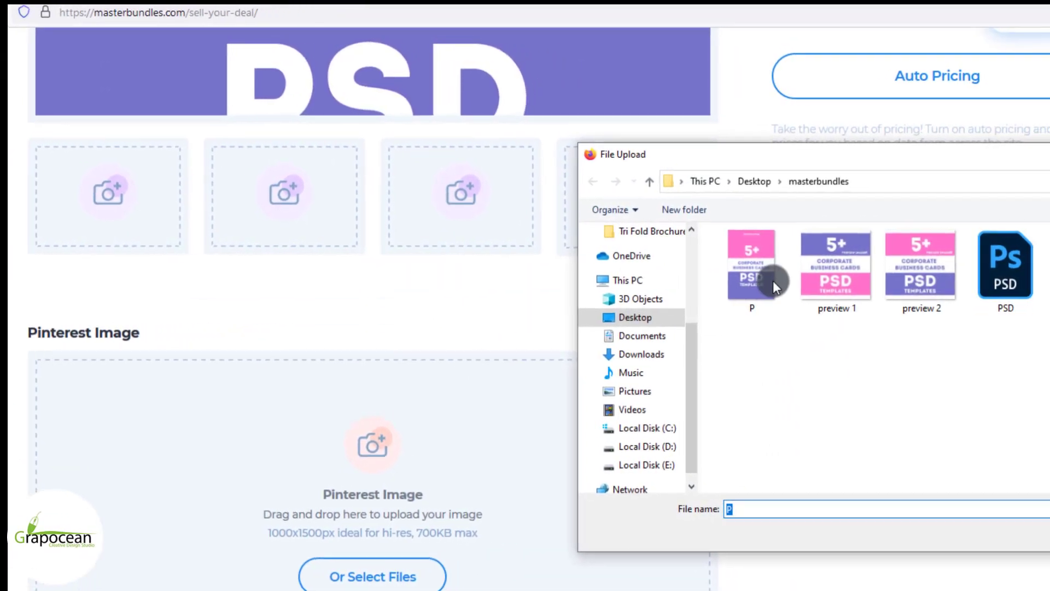
{"action": "left_click", "coordinate": [771, 282]}
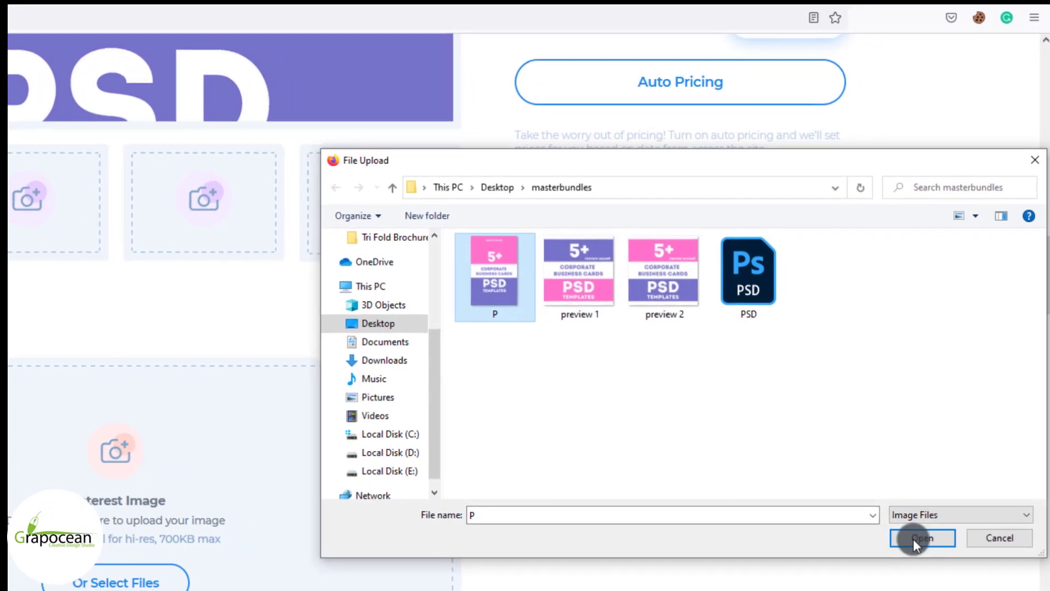
{"action": "left_click", "coordinate": [922, 538]}
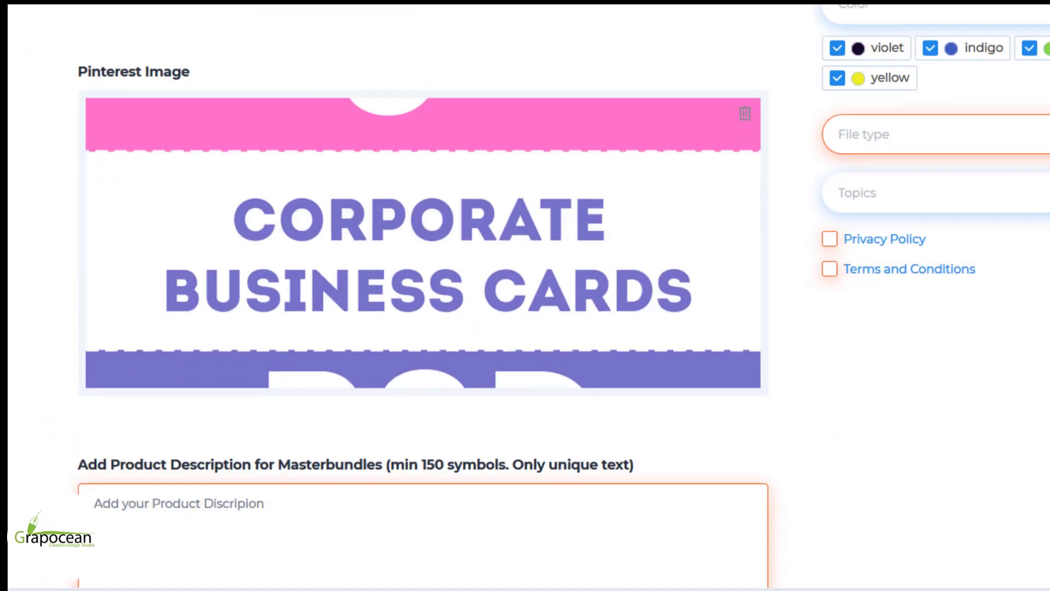
{"action": "scroll", "coordinate": [966, 368], "scroll_direction": "down", "scroll_amount": 5}
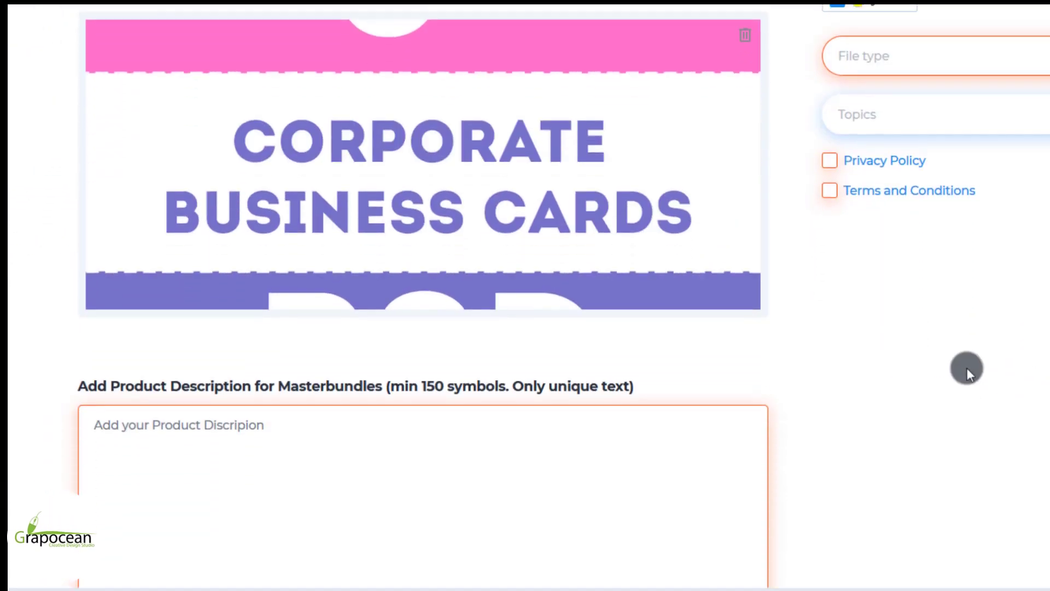
Step: Clear the Product Description placeholder and write the business-card template description
{"action": "left_click_drag", "start_coordinate": [78, 155], "coordinate": [694, 155]}
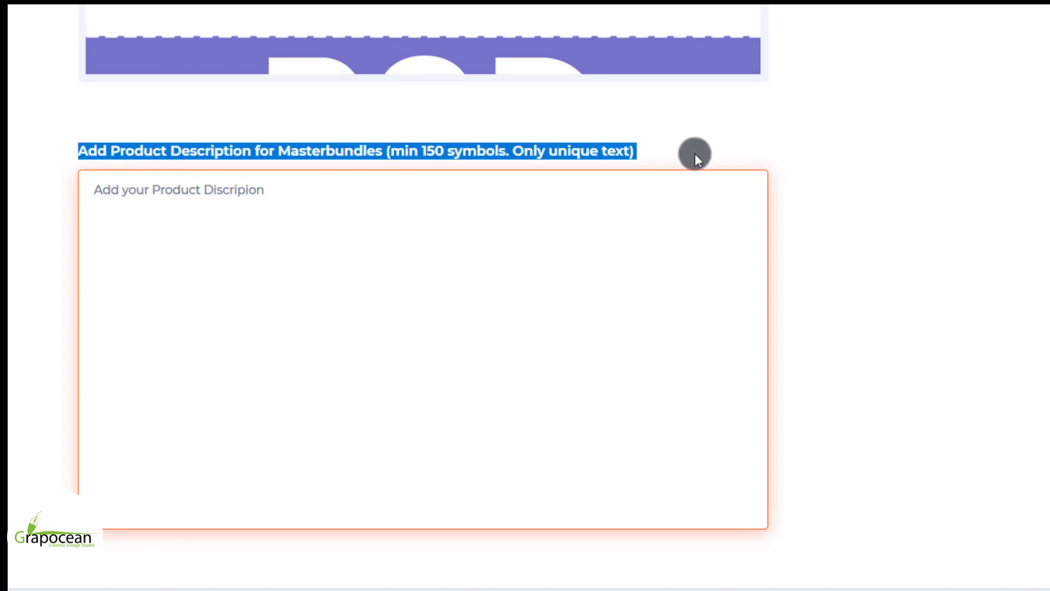
{"action": "left_click", "coordinate": [226, 199]}
{"action": "left_click_drag", "start_coordinate": [295, 197], "coordinate": [52, 208]}
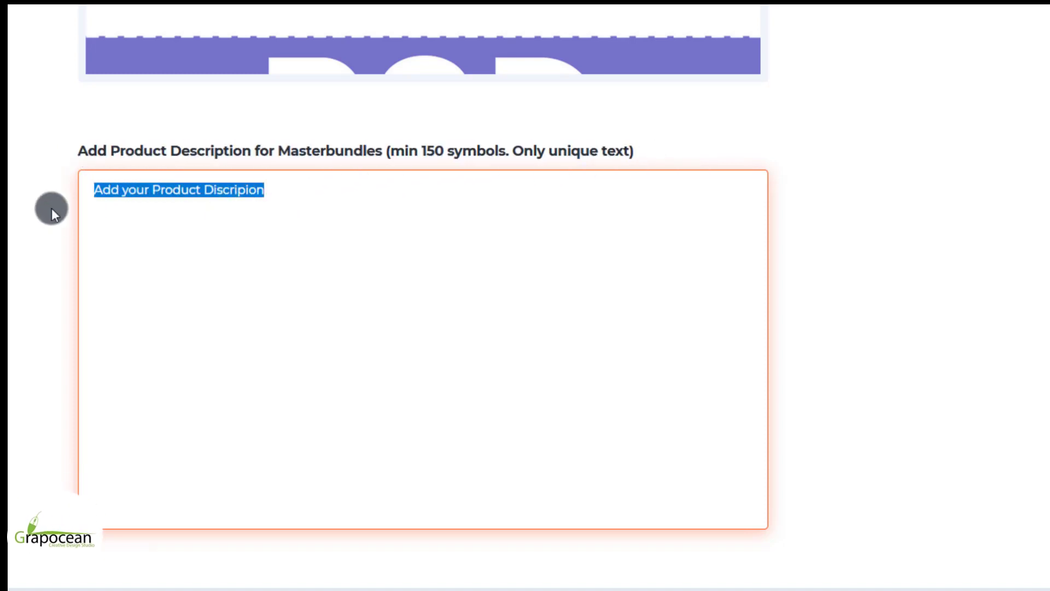
{"action": "left_click", "coordinate": [301, 188]}
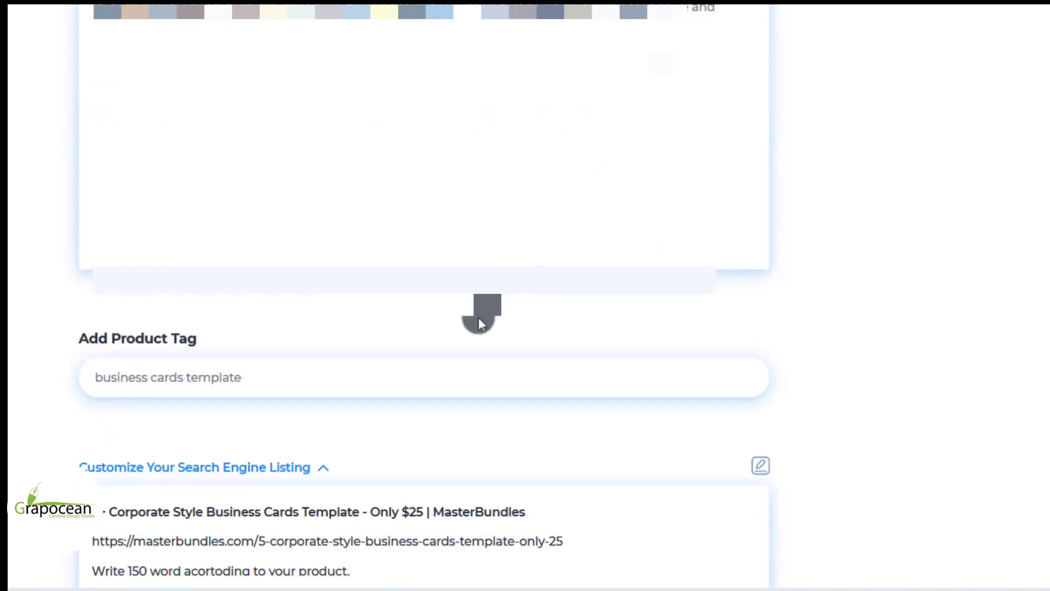
{"action": "scroll", "coordinate": [481, 312], "scroll_direction": "up", "scroll_amount": 3}
{"action": "scroll", "coordinate": [399, 368], "scroll_direction": "down", "scroll_amount": 10}
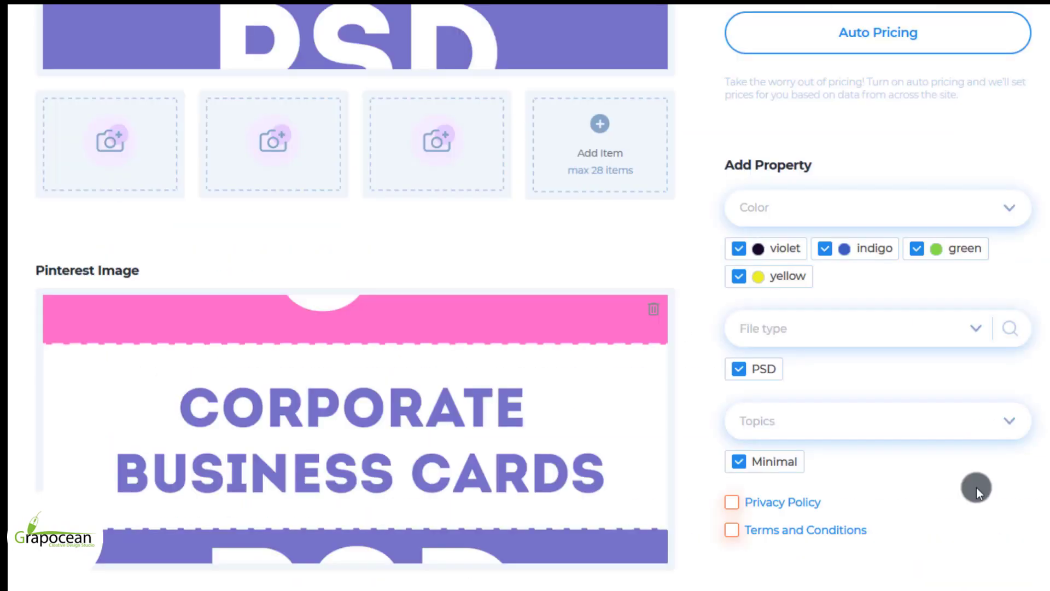
Step: Tick the Privacy Policy and Terms and Conditions boxes and publish the business-card listing
{"action": "left_click", "coordinate": [733, 502]}
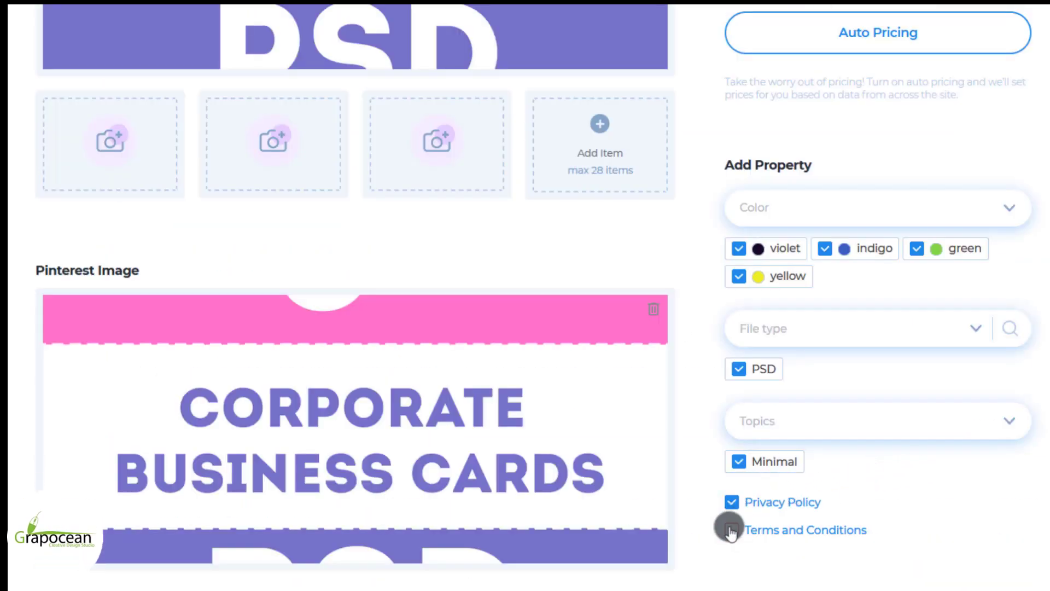
{"action": "left_click", "coordinate": [731, 529]}
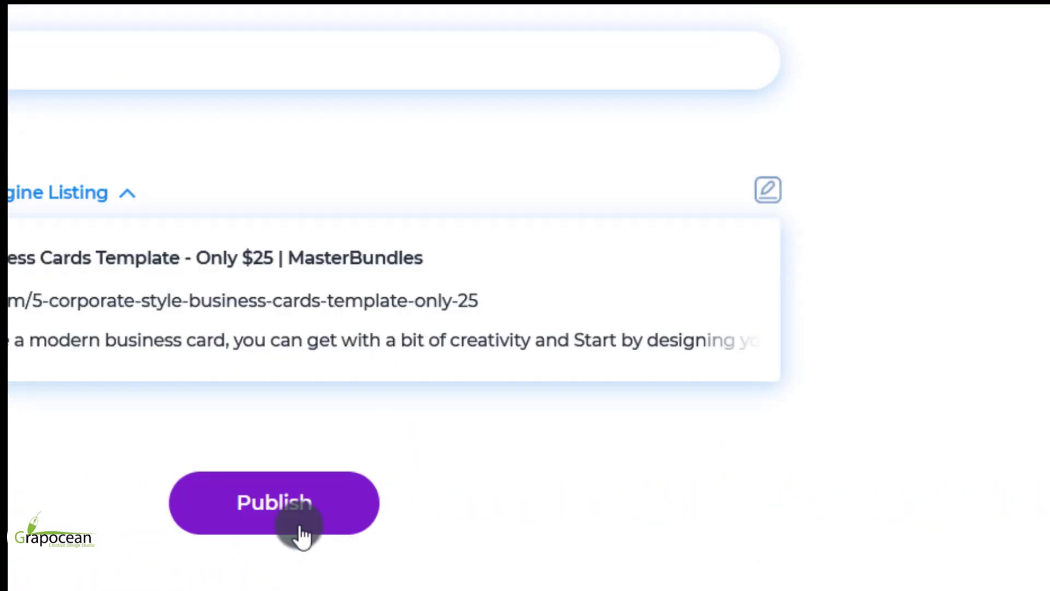
{"action": "left_click", "coordinate": [301, 528]}
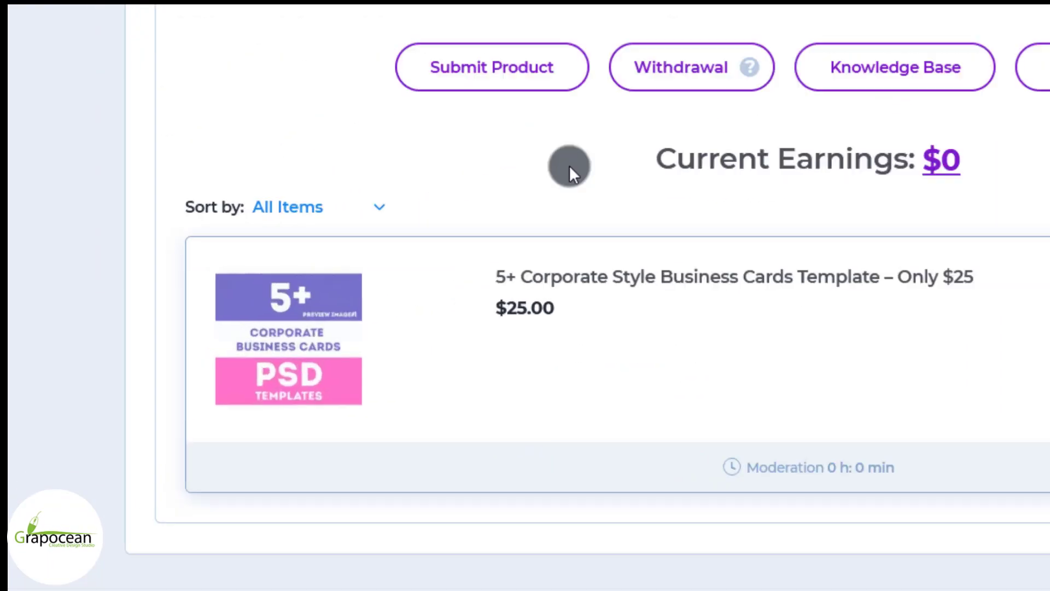
Step: Highlight the listing's $25.00 price on the MasterBundles dashboard and scroll to review the listing
{"action": "left_click_drag", "start_coordinate": [651, 270], "coordinate": [776, 262]}
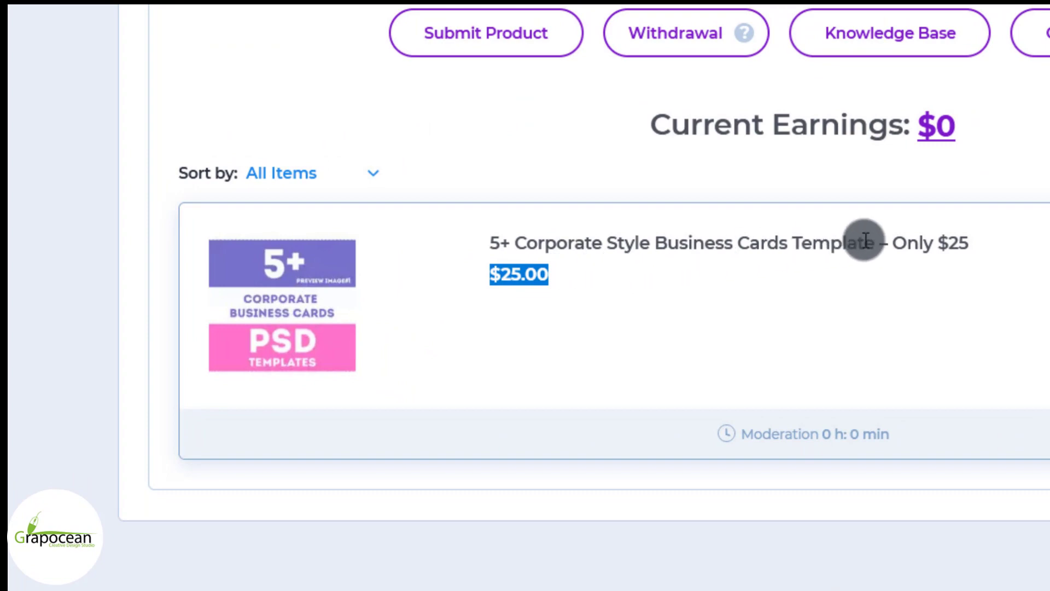
{"action": "scroll", "coordinate": [940, 257], "scroll_direction": "up", "scroll_amount": 5}
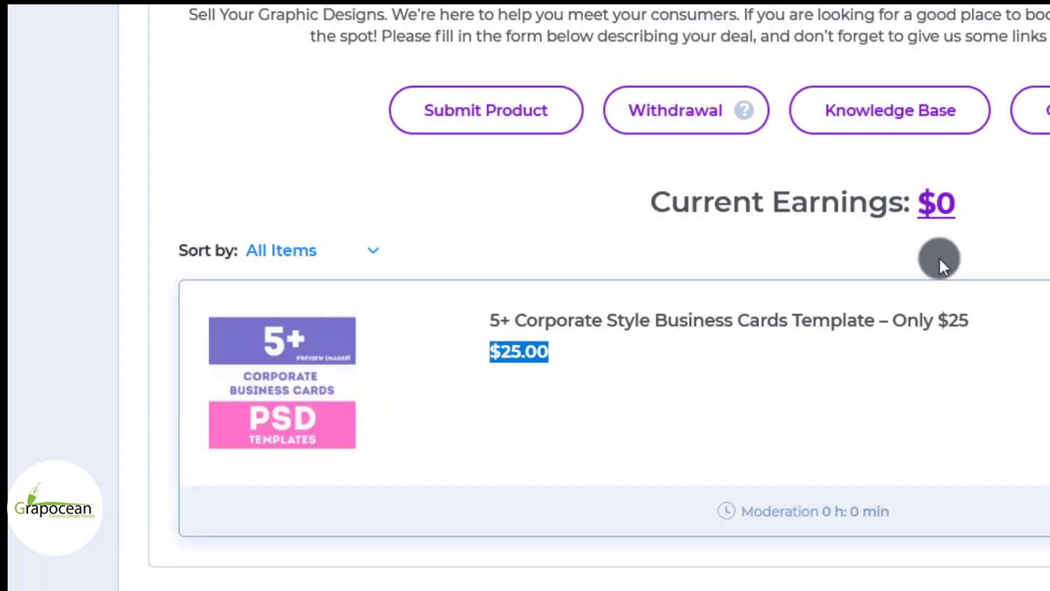
{"action": "scroll", "coordinate": [939, 258], "scroll_direction": "down", "scroll_amount": 5}
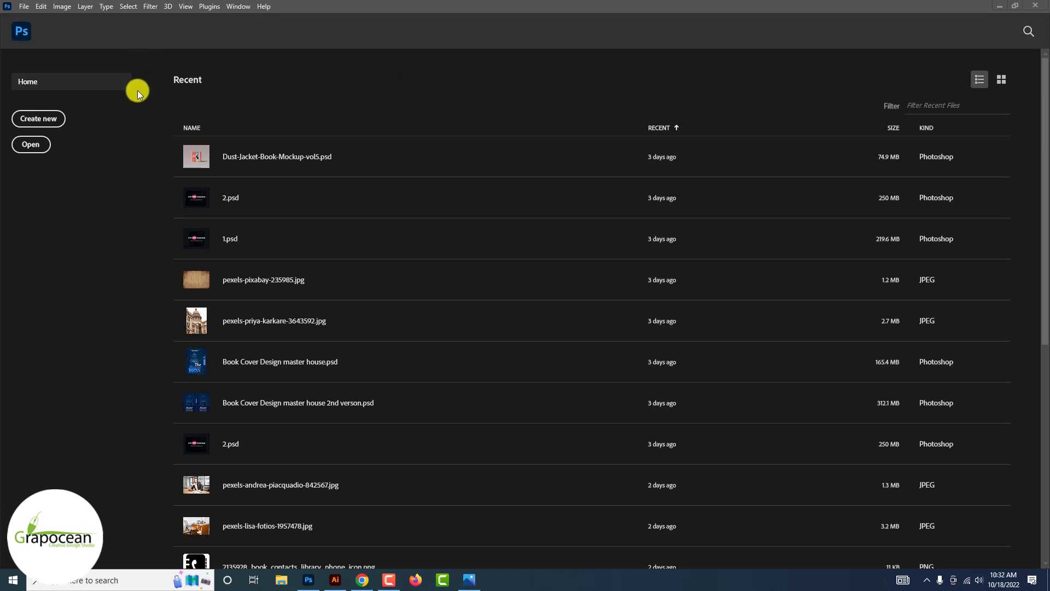
Step: Name a new document 'Social Media Post', set width and height to 1080 px, and create it
{"action": "left_click", "coordinate": [47, 124]}
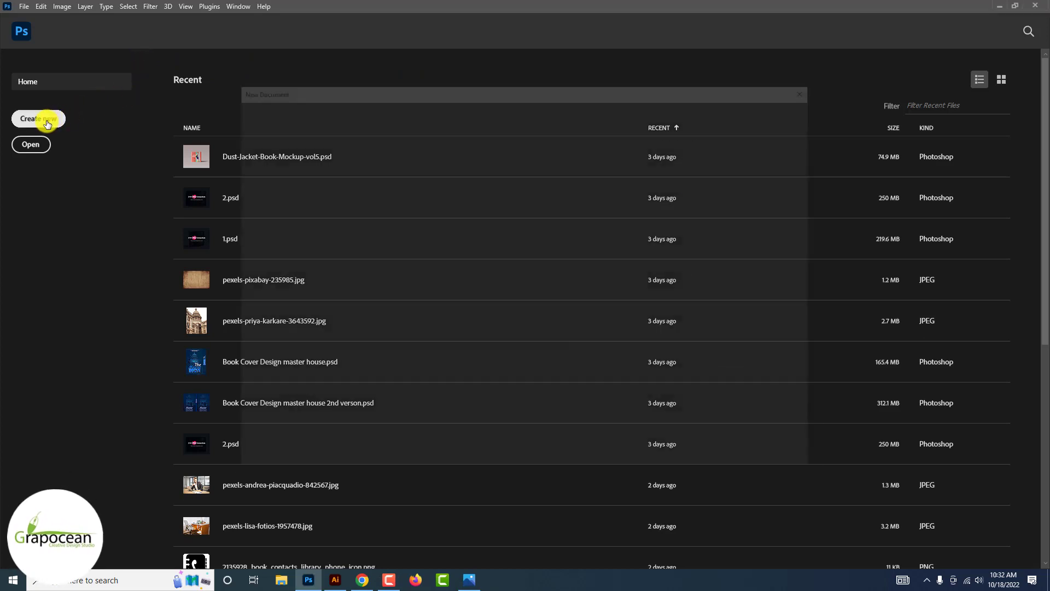
{"action": "type", "text": "S"}
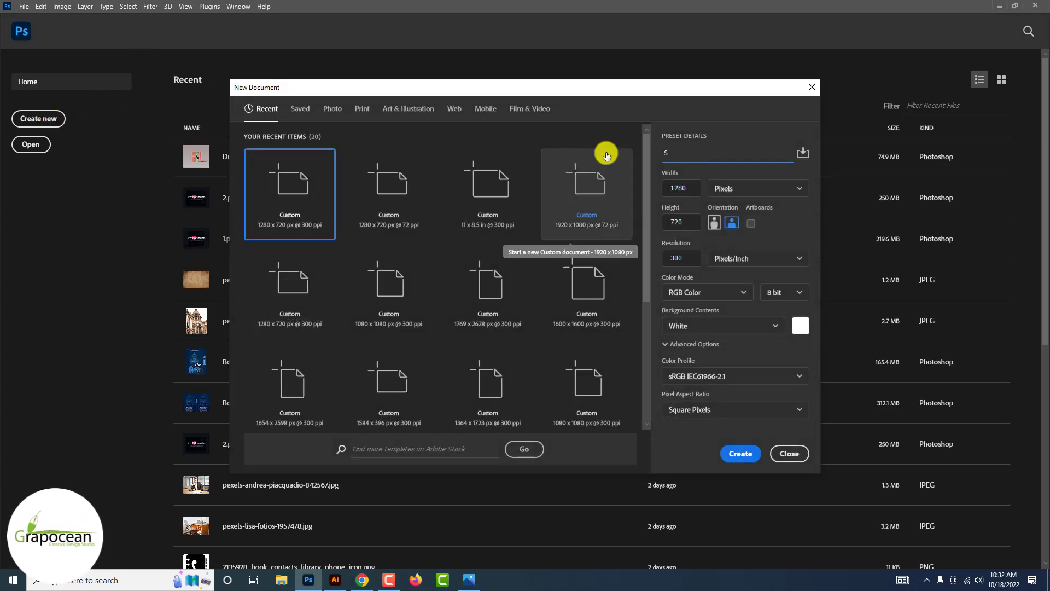
{"action": "type", "text": "ocial Media Post"}
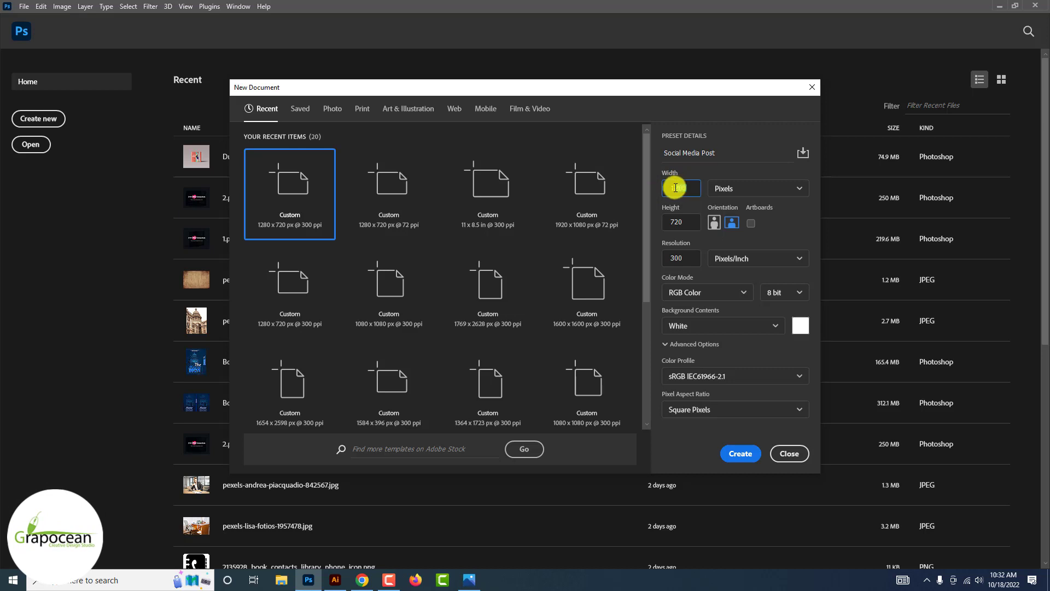
{"action": "type", "text": "1080"}
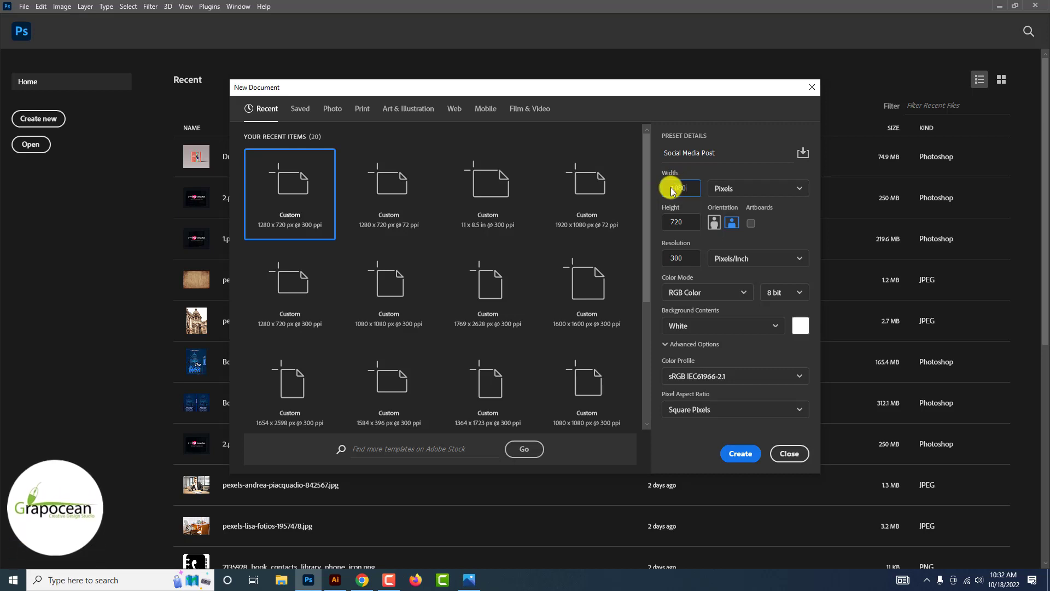
{"action": "double_click", "coordinate": [688, 218]}
{"action": "type", "text": "1080"}
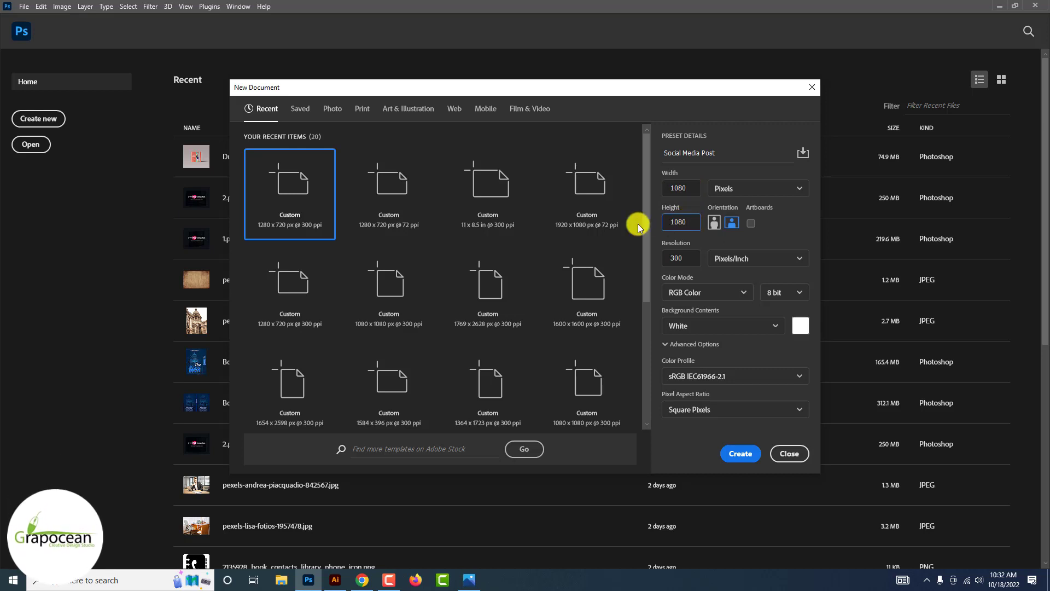
{"action": "left_click", "coordinate": [738, 451]}
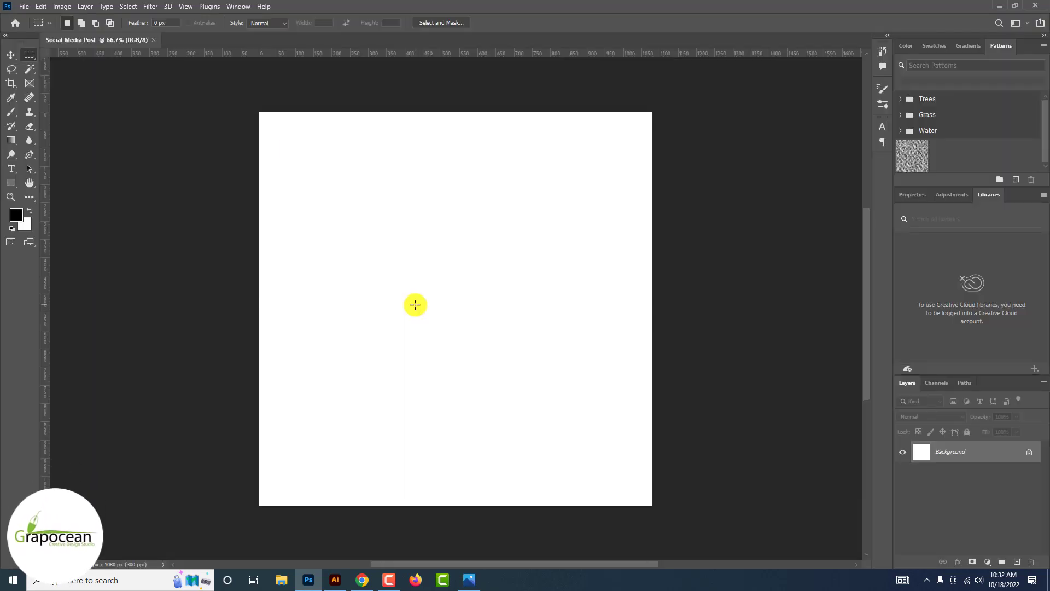
Step: Open the Laptop-black-screen-mockup PNG from the Downloads folder
{"action": "left_click", "coordinate": [24, 6]}
{"action": "left_click", "coordinate": [40, 32]}
{"action": "left_click", "coordinate": [512, 9]}
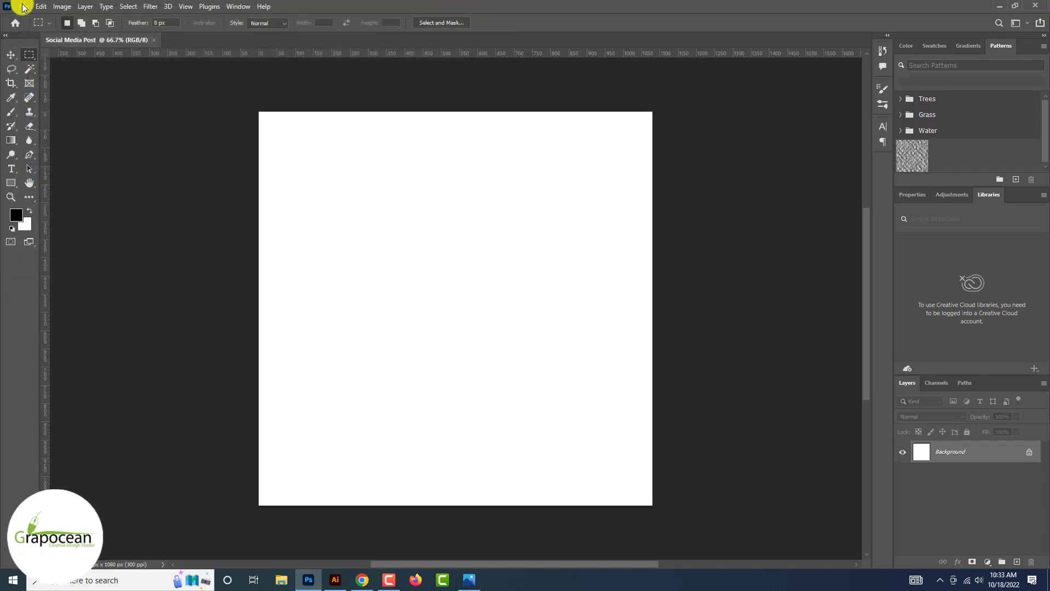
{"action": "left_click", "coordinate": [24, 7]}
{"action": "left_click", "coordinate": [40, 28]}
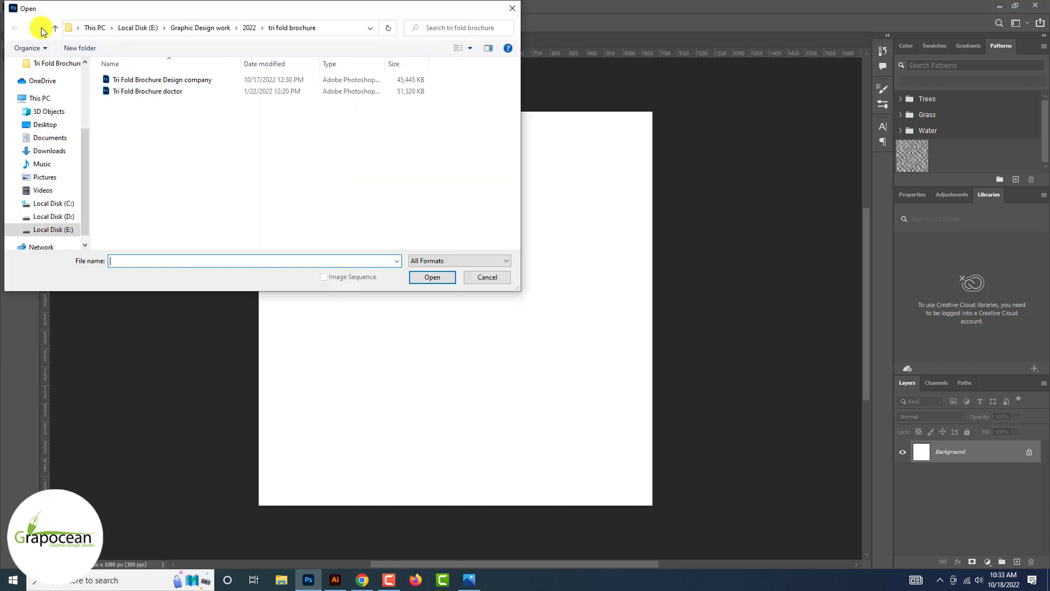
{"action": "left_click", "coordinate": [49, 150]}
{"action": "left_click", "coordinate": [172, 153]}
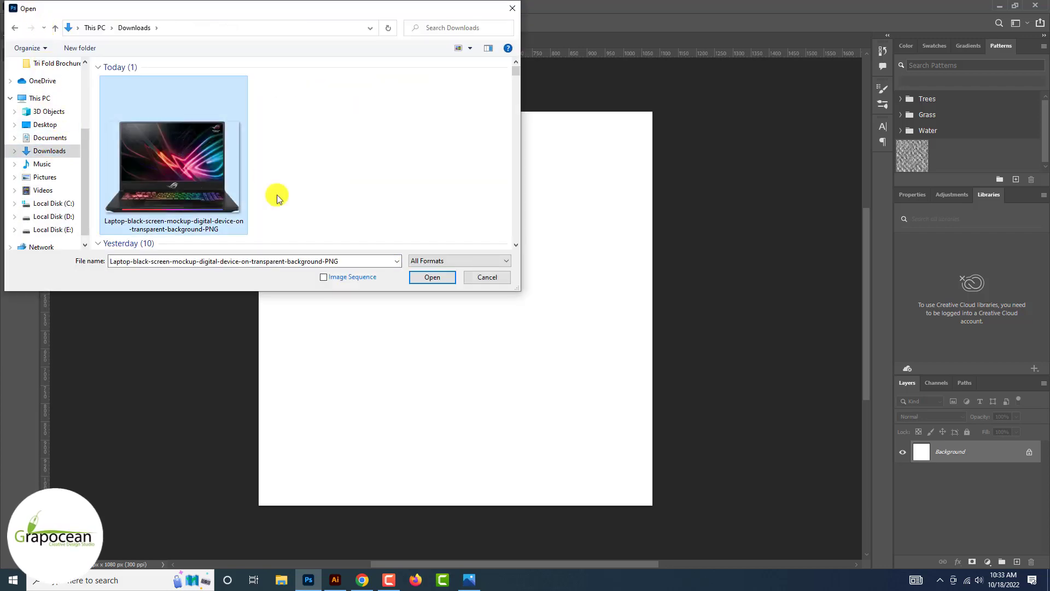
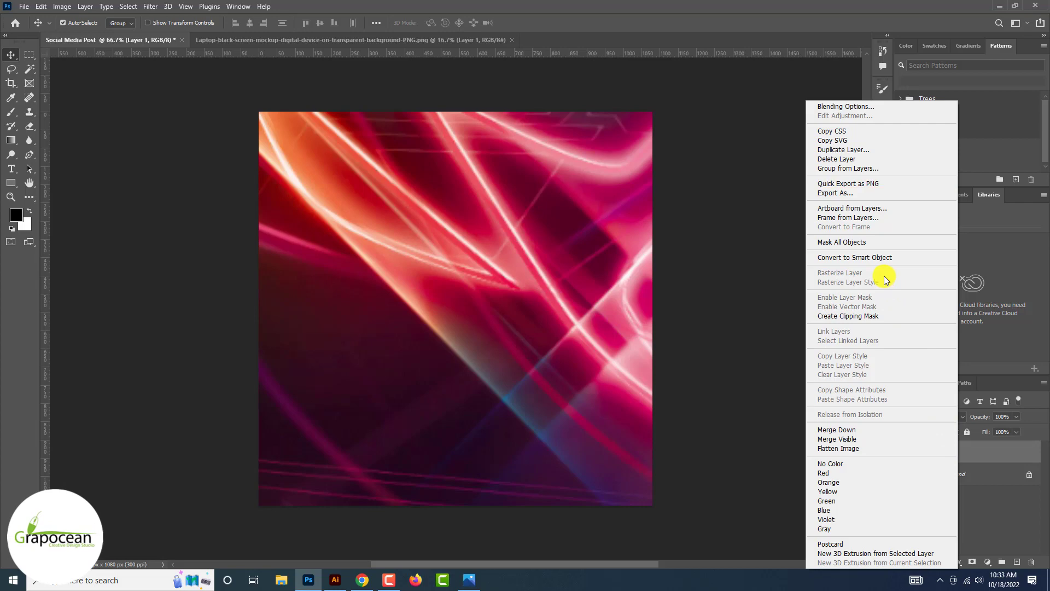
Step: Convert the laptop layer to a smart object and scale it down to sit small on the canvas
{"action": "left_click", "coordinate": [855, 257]}
{"action": "key", "text": "ctrl+t"}
{"action": "scroll", "coordinate": [612, 355], "scroll_direction": "down", "scroll_amount": 8}
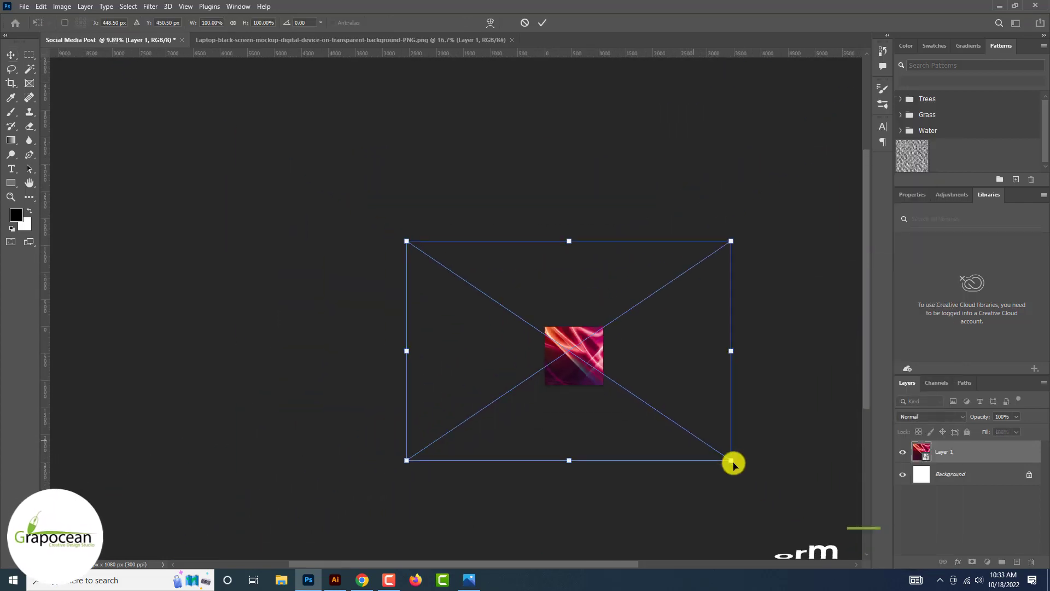
{"action": "left_click_drag", "start_coordinate": [733, 462], "coordinate": [555, 417]}
{"action": "scroll", "coordinate": [556, 418], "scroll_direction": "up", "scroll_amount": 8}
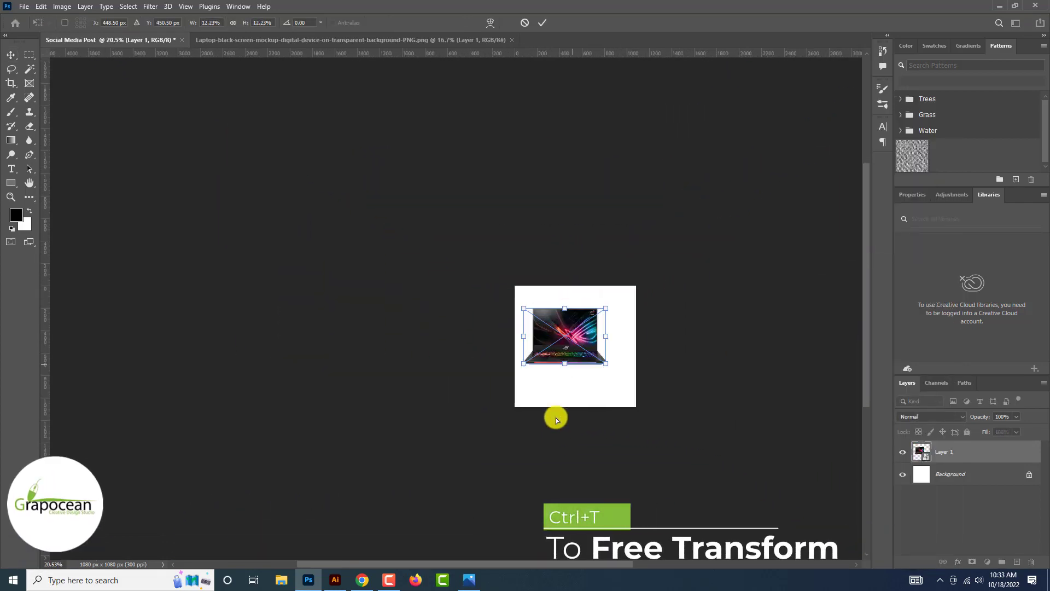
{"action": "left_click", "coordinate": [542, 23]}
Step: Switch over to Illustrator from the taskbar
{"action": "scroll", "coordinate": [544, 21], "scroll_direction": "up", "scroll_amount": 5}
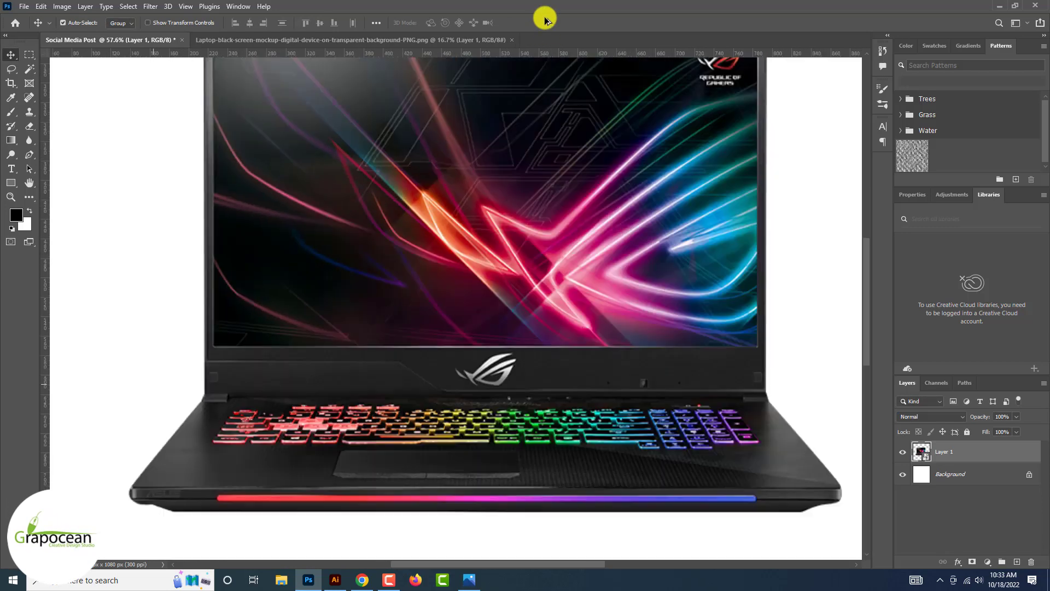
{"action": "scroll", "coordinate": [545, 21], "scroll_direction": "down", "scroll_amount": 4}
{"action": "scroll", "coordinate": [448, 113], "scroll_direction": "down", "scroll_amount": 3}
{"action": "scroll", "coordinate": [264, 300], "scroll_direction": "up", "scroll_amount": 3}
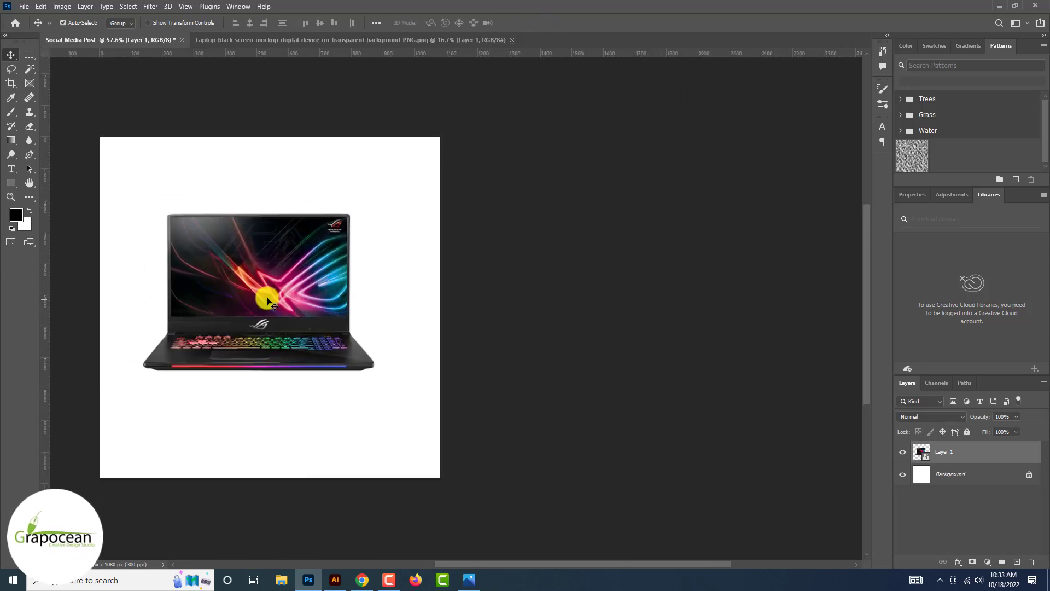
{"action": "left_click", "coordinate": [337, 581]}
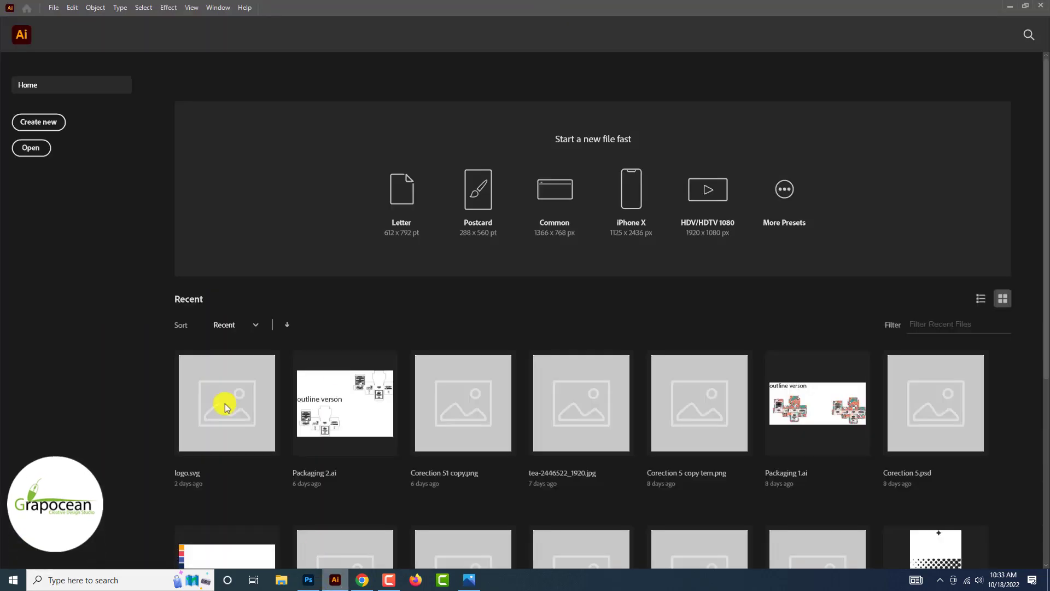
Step: Create a new blank document and draw a circle to the left of the artboard
{"action": "left_click", "coordinate": [43, 121]}
{"action": "left_click", "coordinate": [740, 459]}
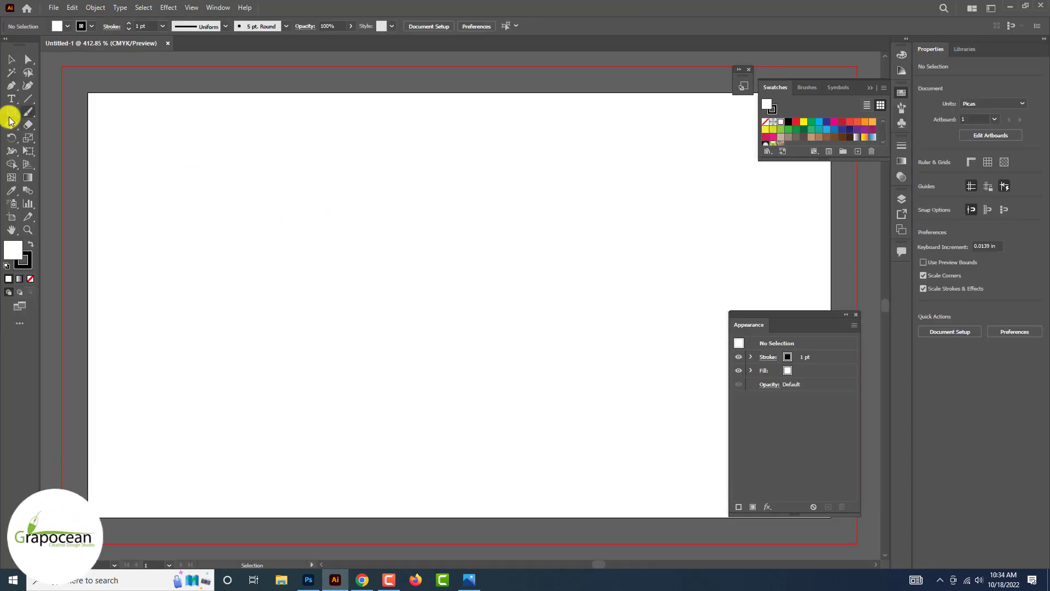
{"action": "left_click_drag", "start_coordinate": [10, 117], "coordinate": [47, 139]}
{"action": "key", "text": "ctrl+minus"}
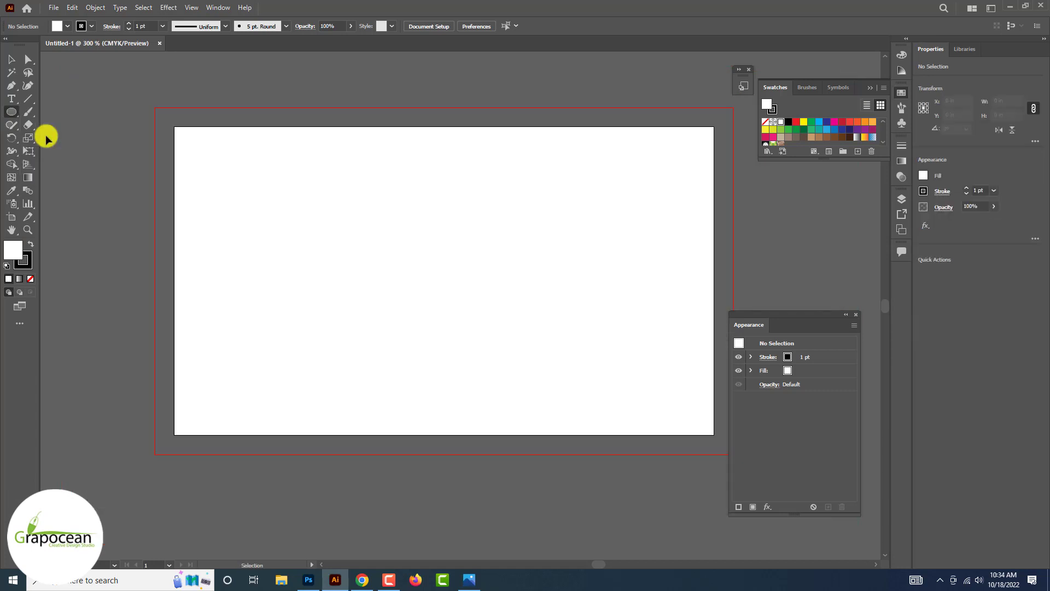
{"action": "key", "text": "ctrl+minus"}
{"action": "left_click_drag", "start_coordinate": [347, 240], "coordinate": [417, 309]}
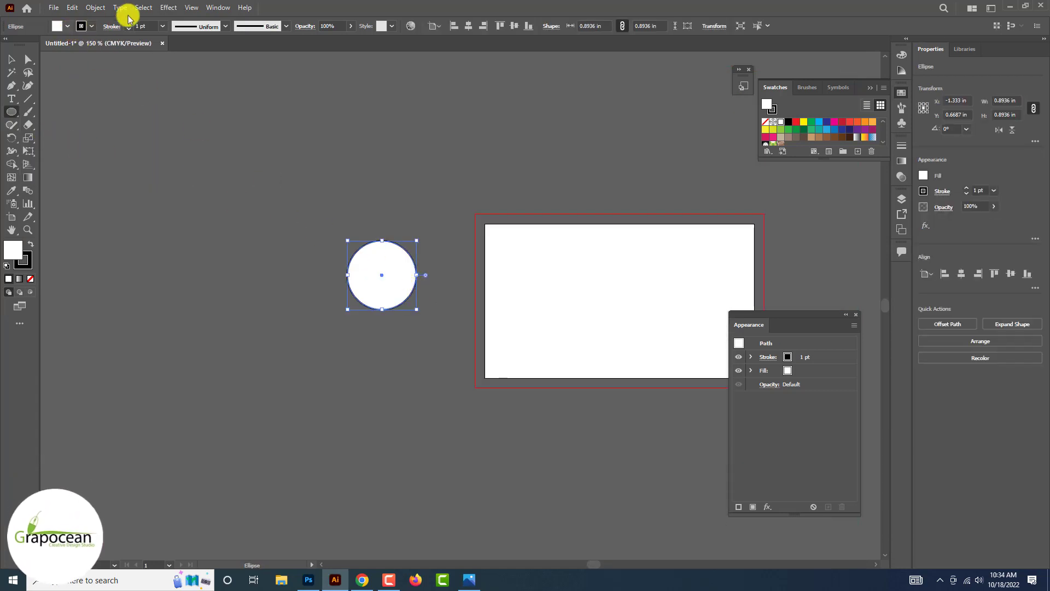
Step: Apply a 3D Extrude to the circle with 0.2361 in depth and a 72° tilt
{"action": "left_click", "coordinate": [168, 7]}
{"action": "mouse_move", "coordinate": [279, 70]}
{"action": "left_click", "coordinate": [328, 71]}
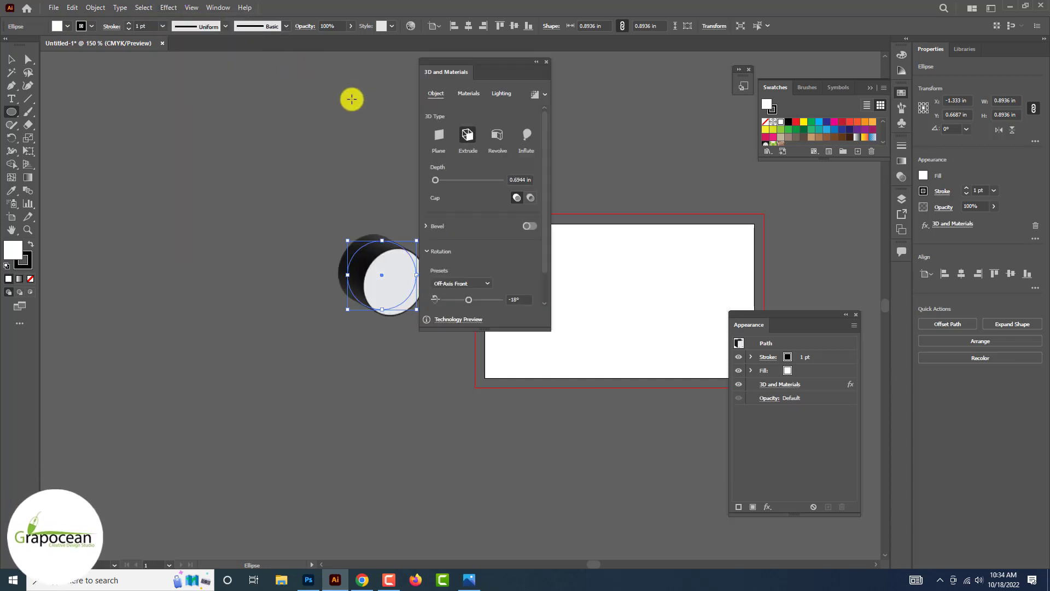
{"action": "left_click_drag", "start_coordinate": [462, 298], "coordinate": [481, 300]}
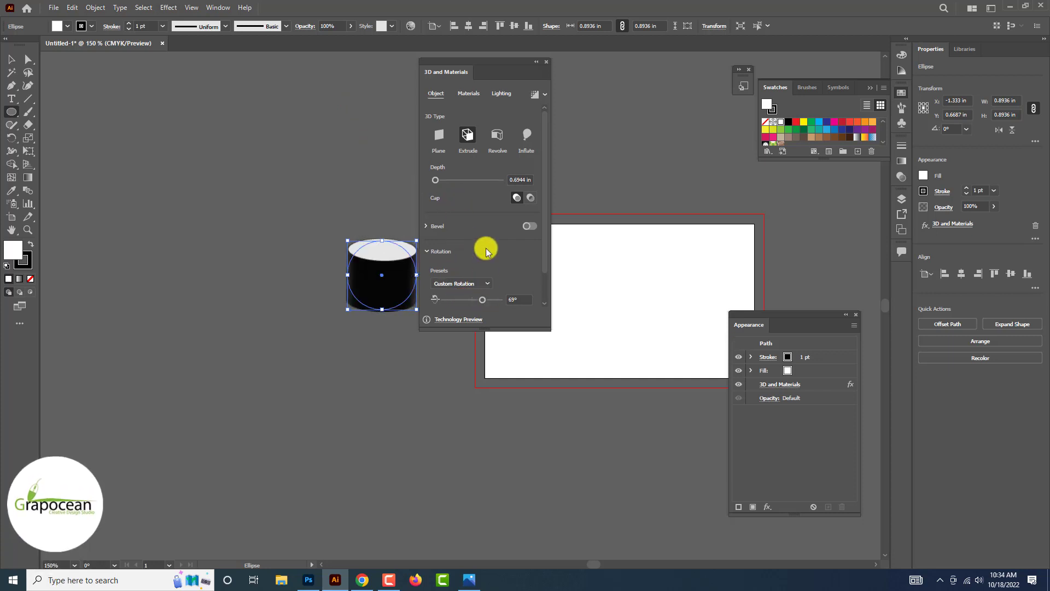
{"action": "left_click", "coordinate": [435, 180]}
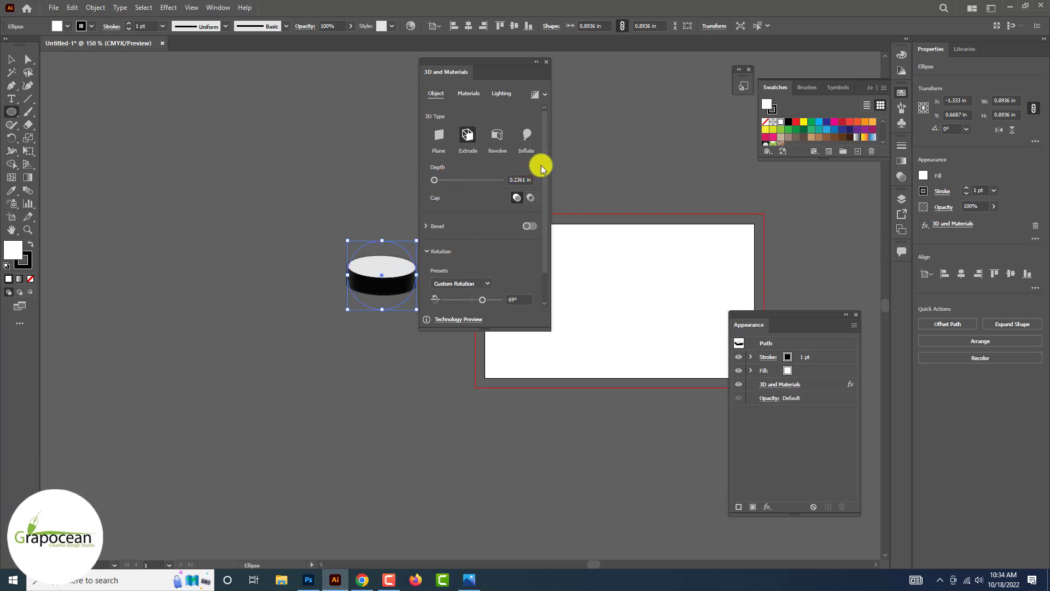
{"action": "scroll", "coordinate": [545, 253], "scroll_direction": "down", "scroll_amount": 2}
{"action": "left_click_drag", "start_coordinate": [482, 267], "coordinate": [483, 269]}
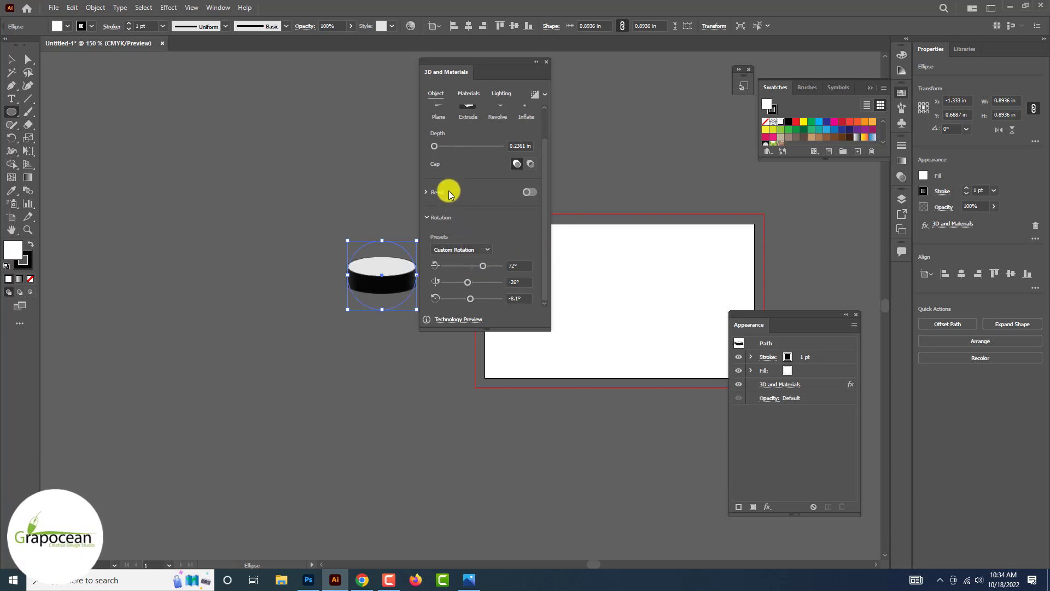
{"action": "left_click", "coordinate": [67, 25]}
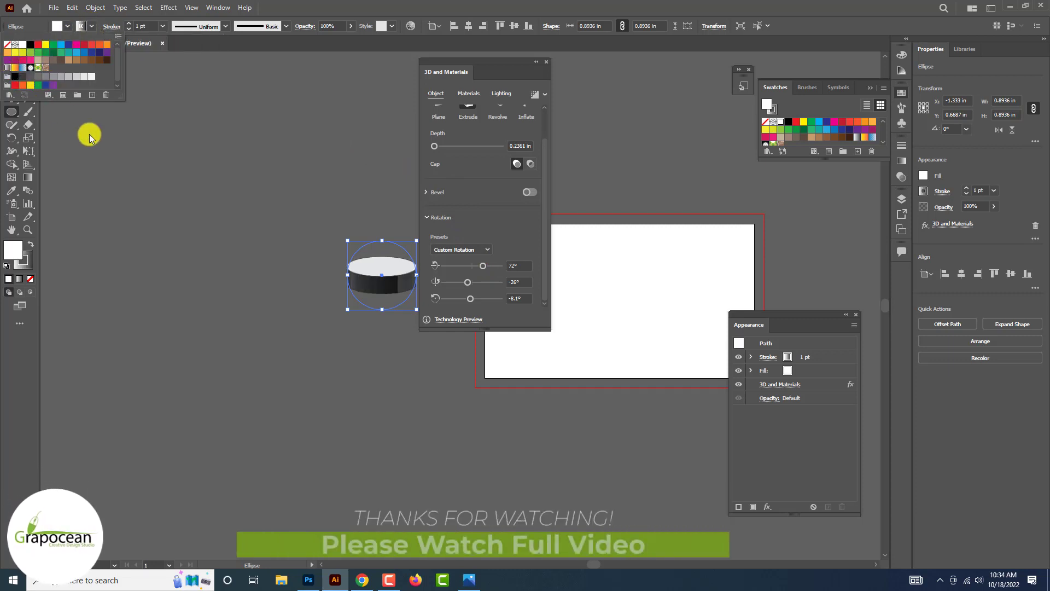
Step: Try orange-yellow and white-grey swatches on the puck's stroke
{"action": "left_click", "coordinate": [15, 68]}
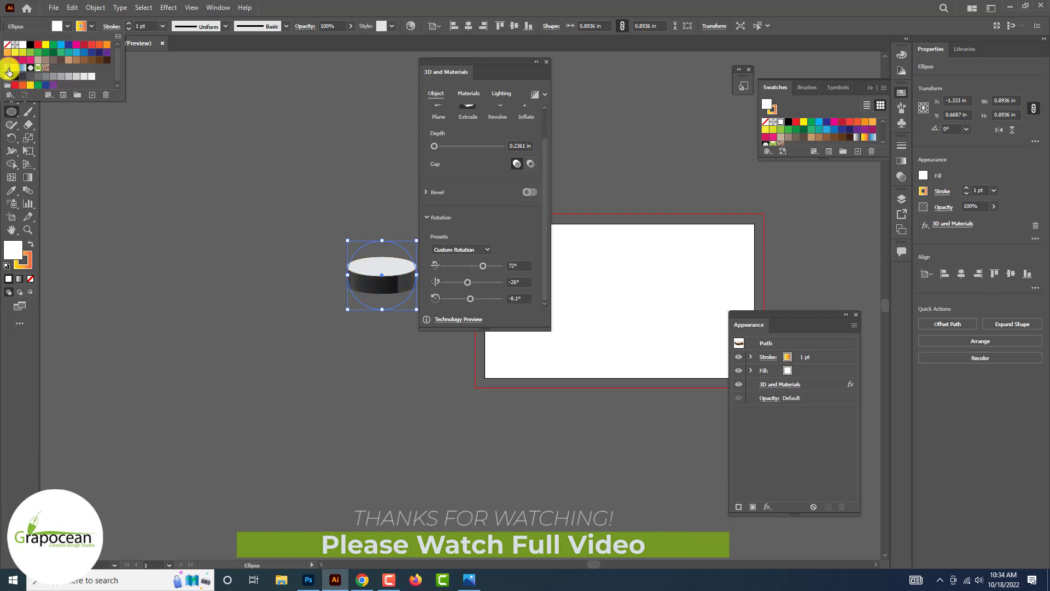
{"action": "left_click", "coordinate": [7, 68]}
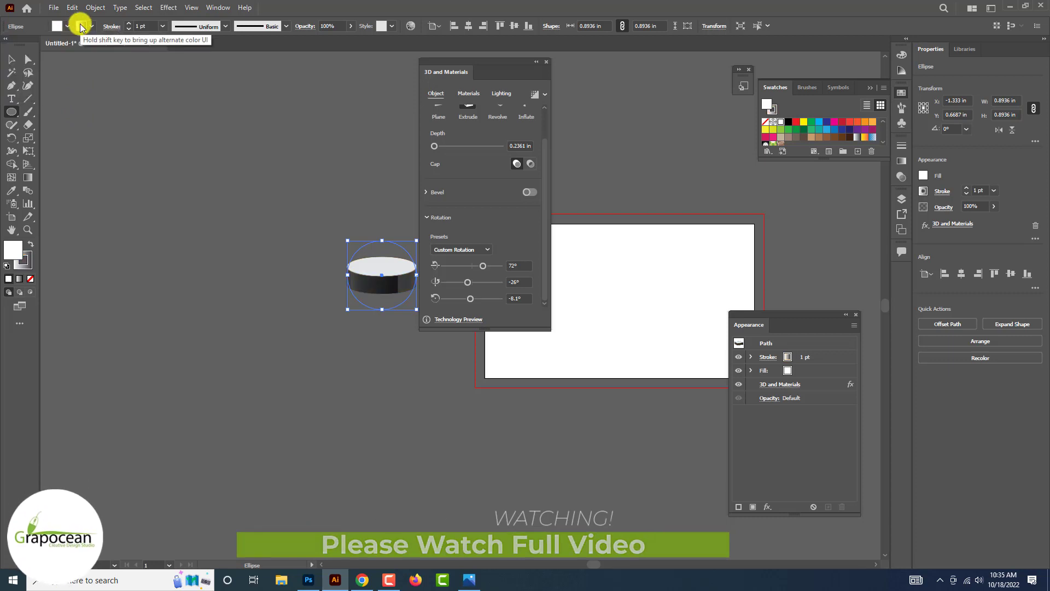
{"action": "double_click", "coordinate": [25, 261]}
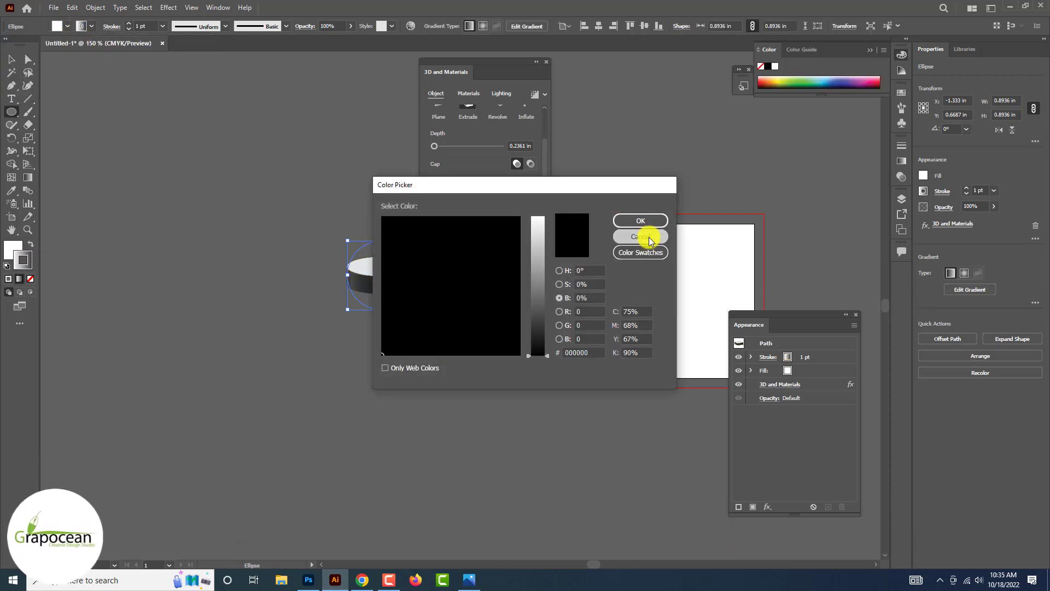
{"action": "left_click", "coordinate": [649, 238]}
Step: Apply a white-to-black gradient, nudging its midpoint and switching radial then back to linear
{"action": "left_click", "coordinate": [902, 162]}
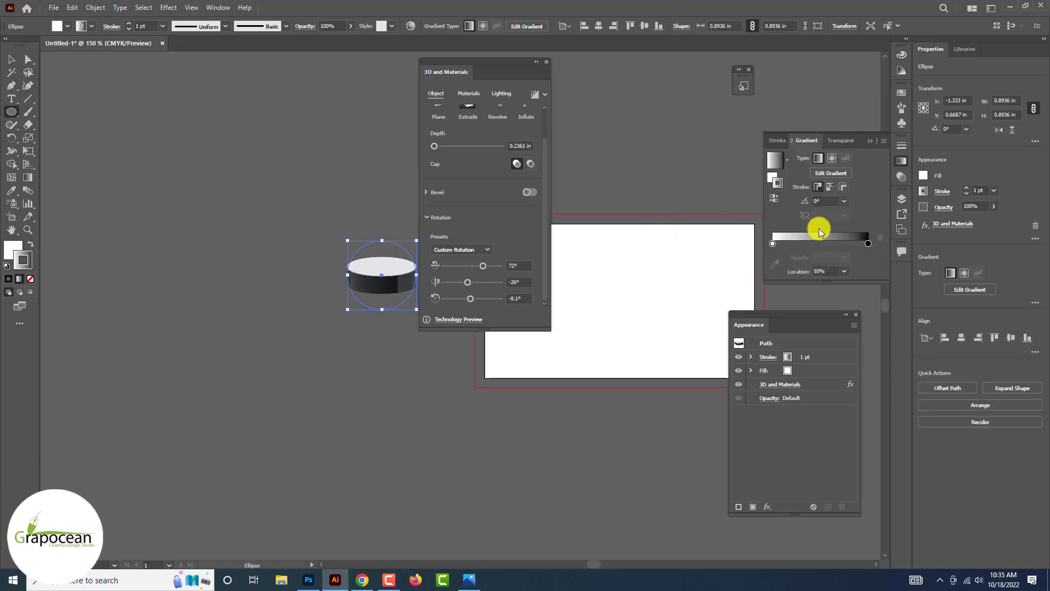
{"action": "left_click_drag", "start_coordinate": [820, 231], "coordinate": [816, 231]}
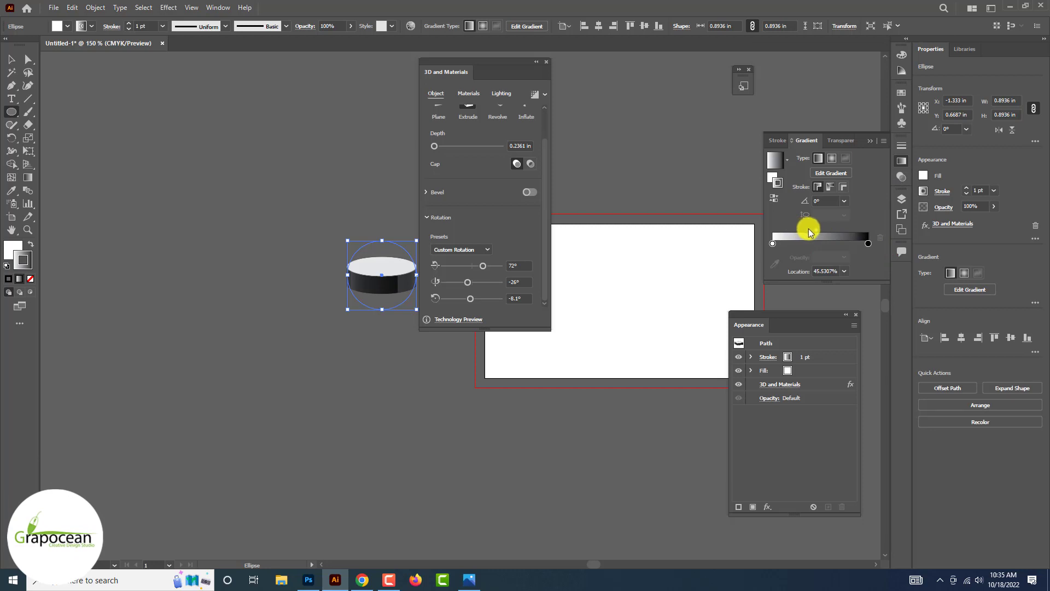
{"action": "left_click", "coordinate": [831, 160]}
{"action": "left_click_drag", "start_coordinate": [801, 233], "coordinate": [817, 233]}
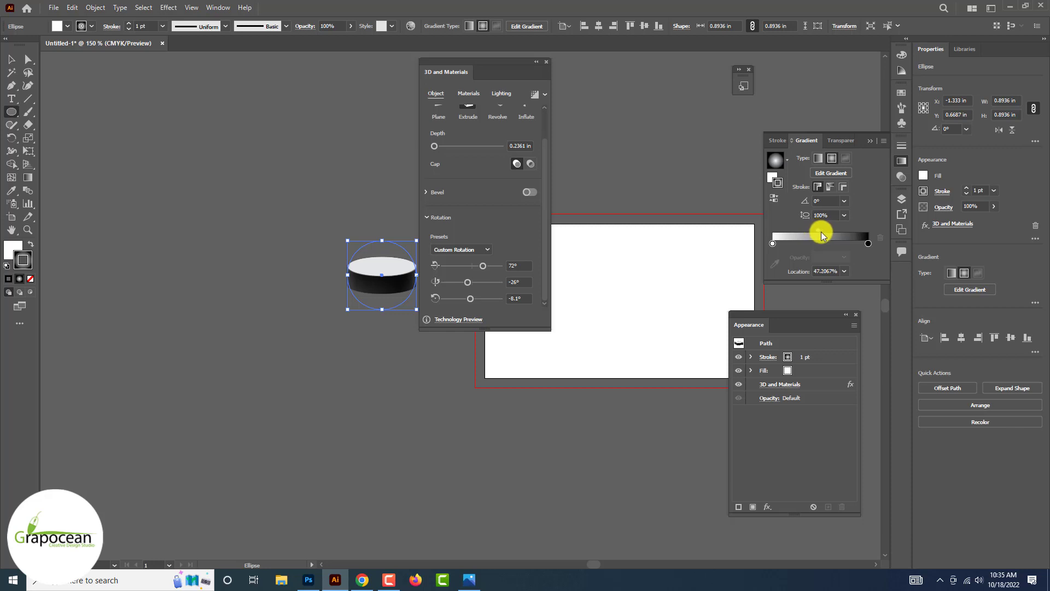
{"action": "left_click", "coordinate": [818, 158]}
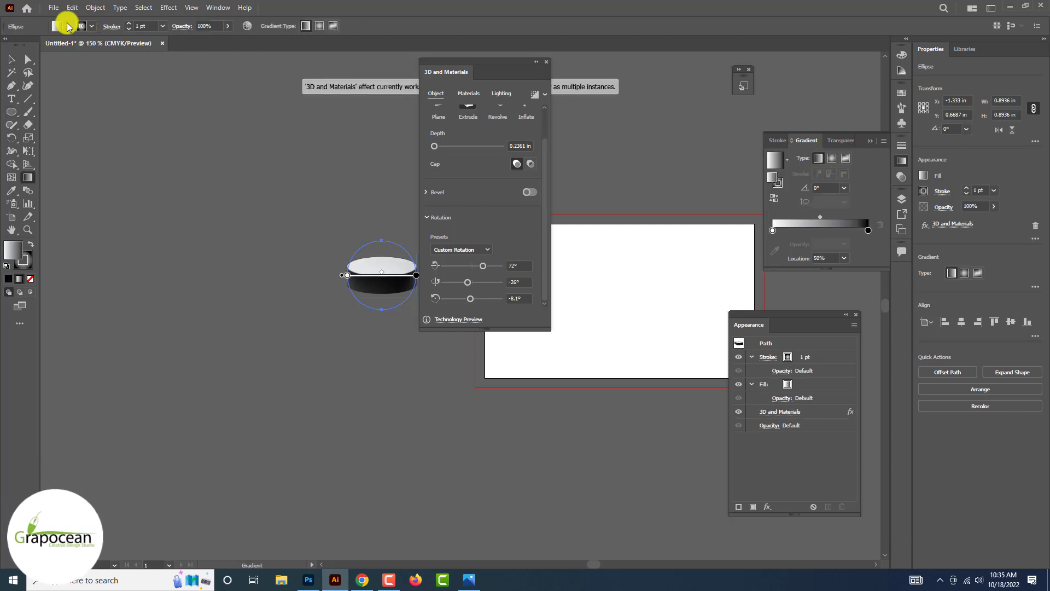
Step: Browse the 3D materials and apply one to the puck
{"action": "left_click", "coordinate": [469, 93]}
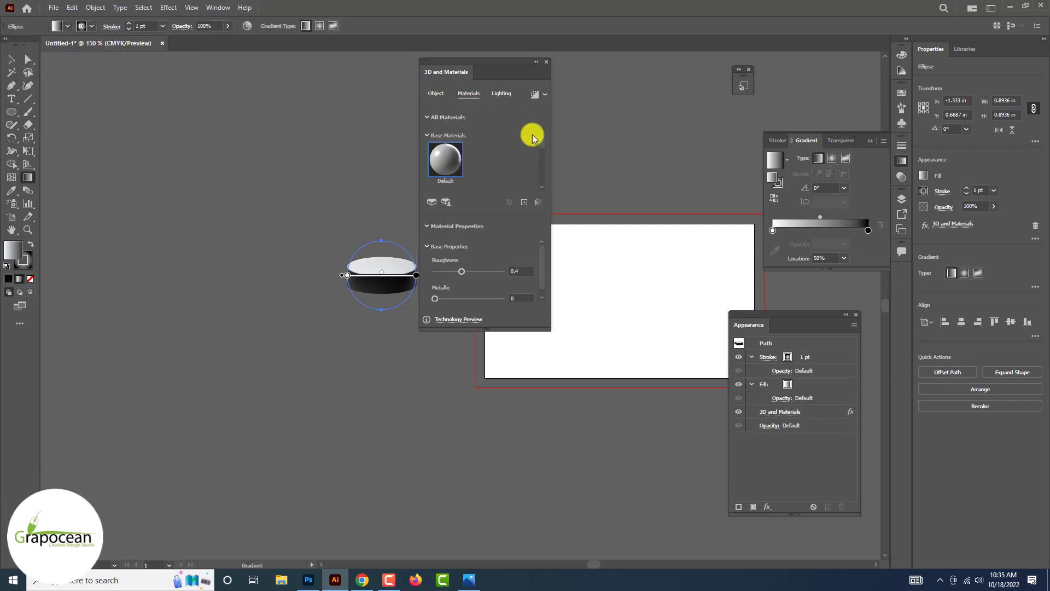
{"action": "scroll", "coordinate": [541, 158], "scroll_direction": "down", "scroll_amount": 5}
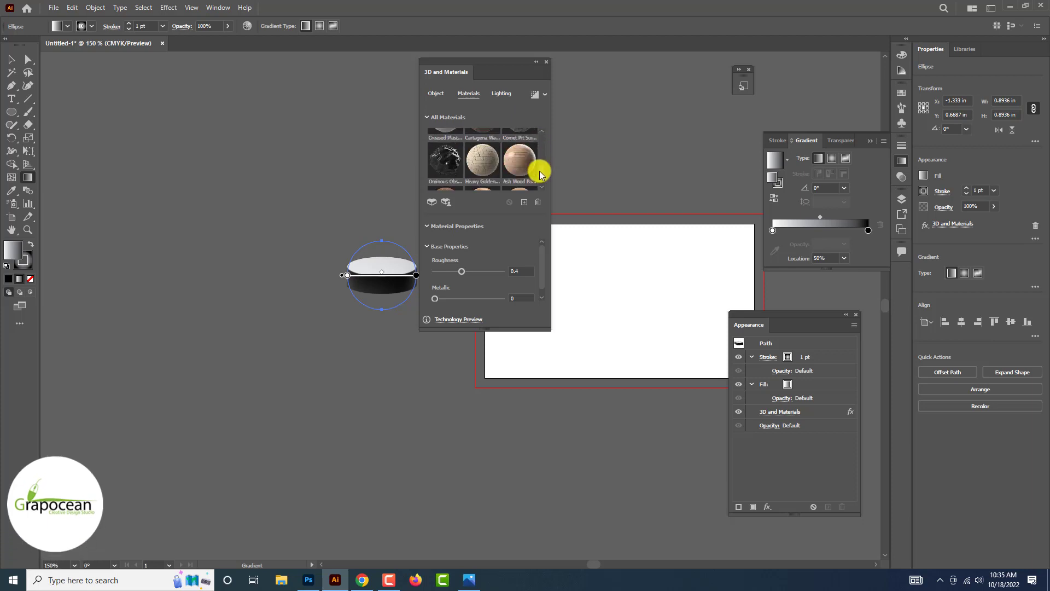
{"action": "scroll", "coordinate": [540, 174], "scroll_direction": "down", "scroll_amount": 3}
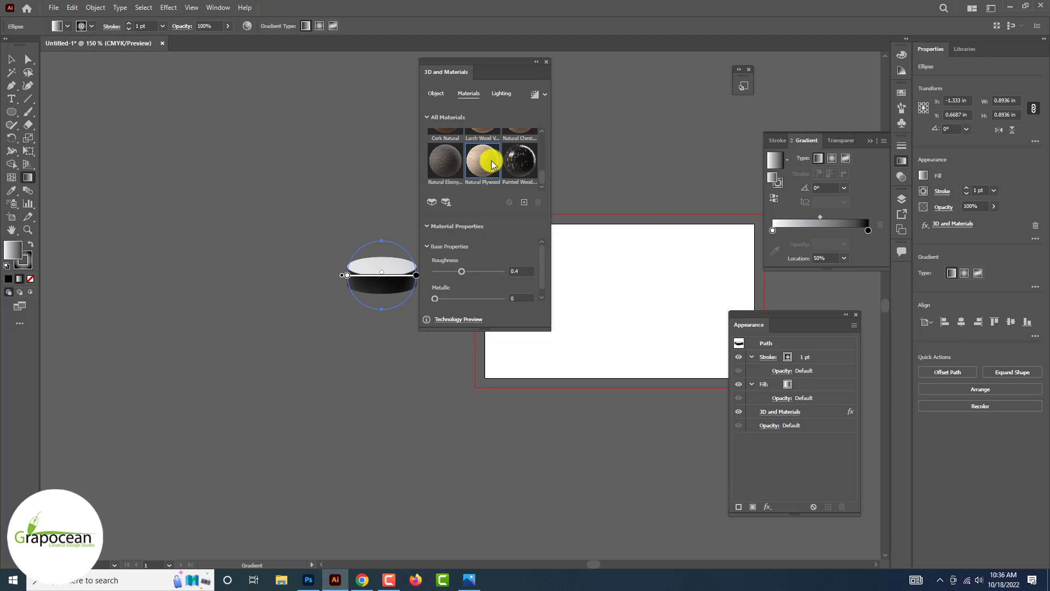
{"action": "scroll", "coordinate": [492, 163], "scroll_direction": "up", "scroll_amount": 2}
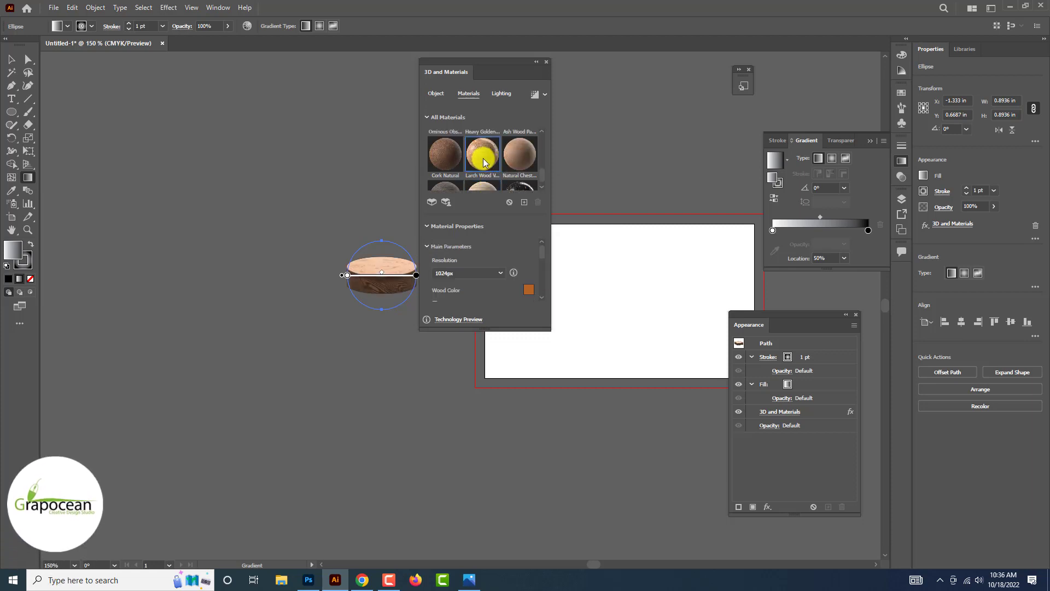
{"action": "scroll", "coordinate": [482, 160], "scroll_direction": "up", "scroll_amount": 2}
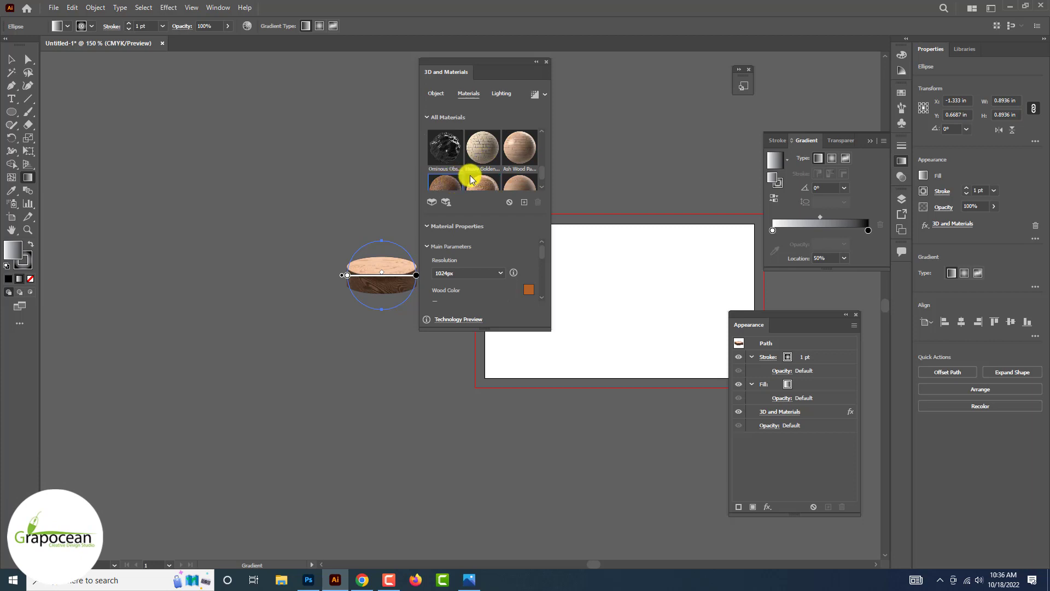
{"action": "left_click", "coordinate": [471, 180]}
Step: Raise the 3D lighting intensity to 158%
{"action": "scroll", "coordinate": [471, 179], "scroll_direction": "up", "scroll_amount": 2}
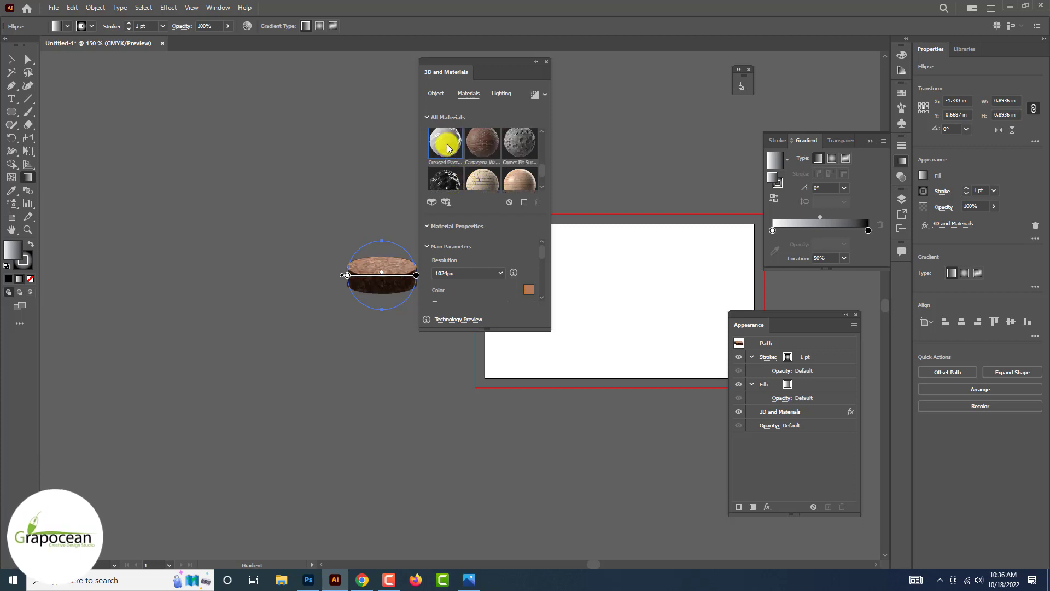
{"action": "scroll", "coordinate": [486, 160], "scroll_direction": "up", "scroll_amount": 2}
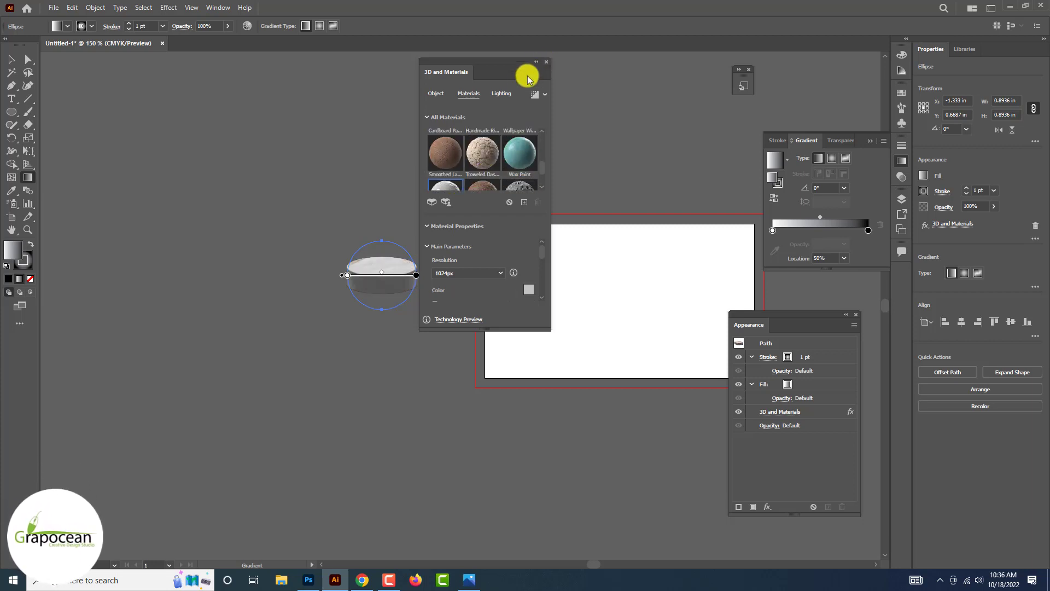
{"action": "left_click", "coordinate": [502, 94]}
{"action": "left_click_drag", "start_coordinate": [458, 200], "coordinate": [487, 202]}
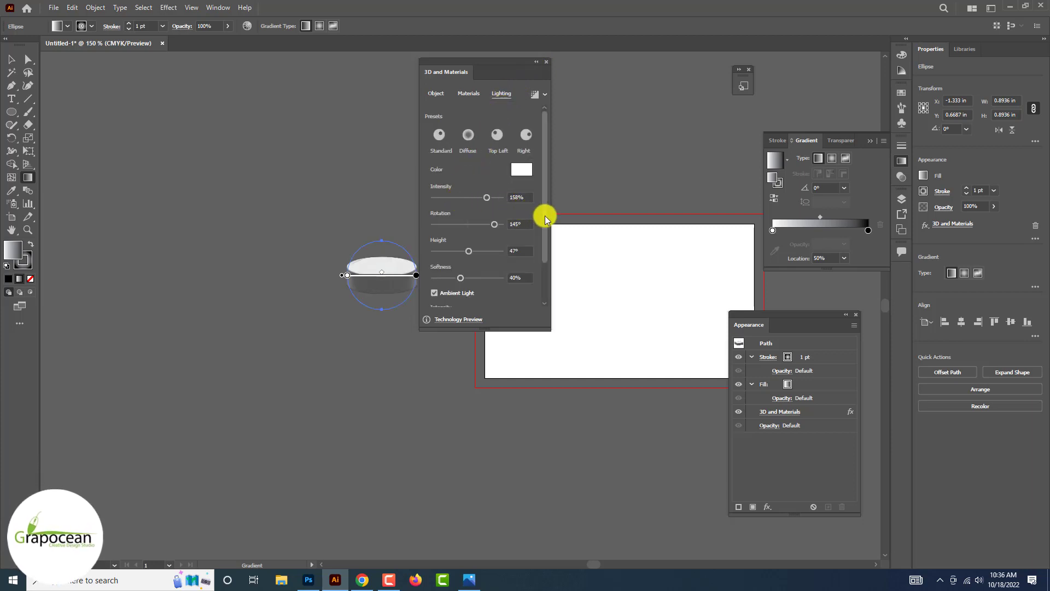
Step: Adjust the 3D light height and brighten the ambient light to 162%
{"action": "scroll", "coordinate": [546, 218], "scroll_direction": "down", "scroll_amount": 2}
{"action": "left_click_drag", "start_coordinate": [456, 268], "coordinate": [480, 268]}
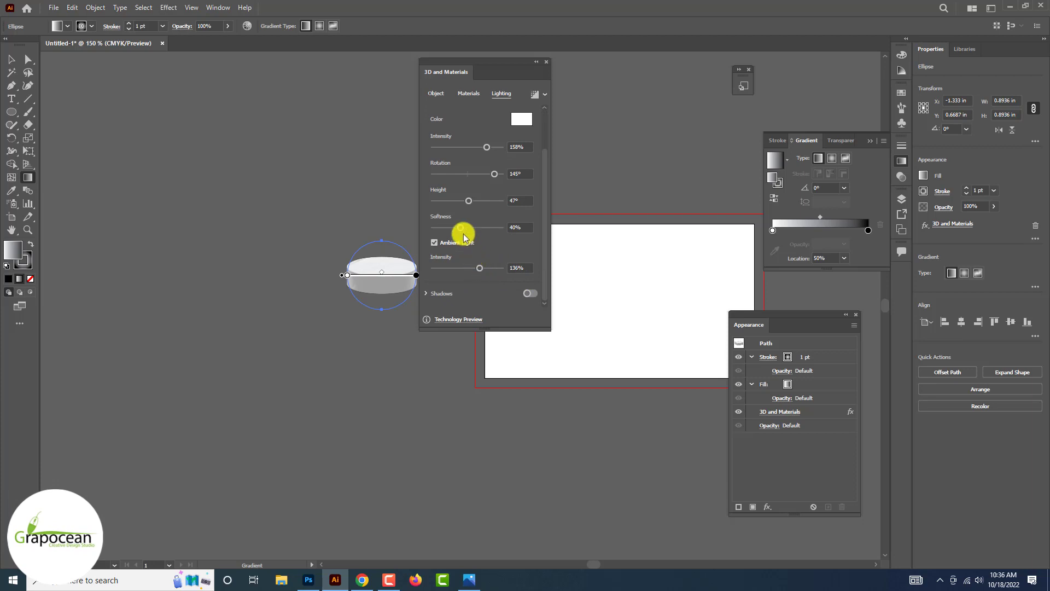
{"action": "mouse_move", "coordinate": [469, 204]}
{"action": "left_mouse_down"}
{"action": "mouse_move", "coordinate": [482, 204]}
{"action": "mouse_move", "coordinate": [444, 178]}
{"action": "mouse_move", "coordinate": [470, 178]}
{"action": "mouse_move", "coordinate": [446, 176]}
{"action": "left_mouse_up"}
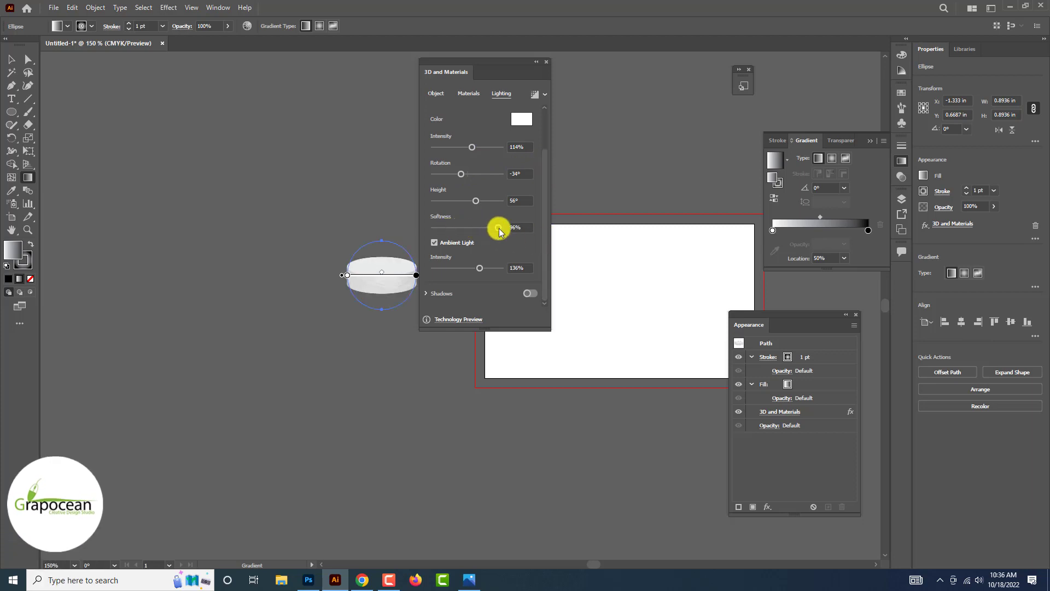
{"action": "left_click_drag", "start_coordinate": [479, 267], "coordinate": [489, 267]}
{"action": "left_click_drag", "start_coordinate": [476, 200], "coordinate": [474, 201]}
Step: Enlarge the ellipse to about 2.1 inches and move it to the left
{"action": "key", "text": "v"}
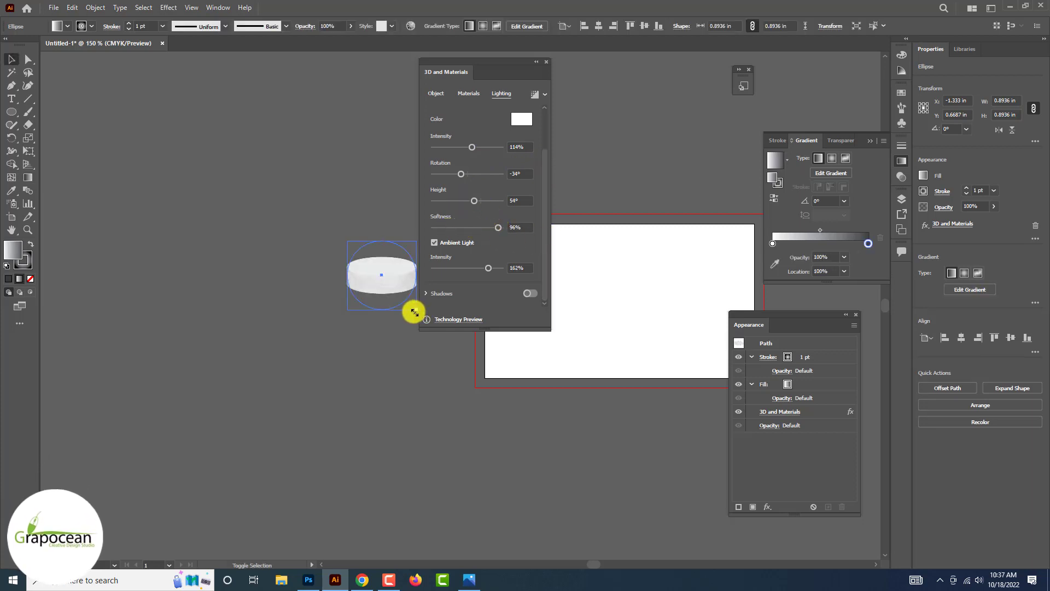
{"action": "left_click_drag", "start_coordinate": [414, 311], "coordinate": [513, 375]}
{"action": "mouse_move", "coordinate": [365, 296]}
{"action": "left_mouse_down"}
{"action": "mouse_move", "coordinate": [405, 314]}
{"action": "mouse_move", "coordinate": [308, 282]}
{"action": "mouse_move", "coordinate": [367, 279]}
{"action": "left_mouse_up"}
{"action": "left_click", "coordinate": [368, 375]}
{"action": "left_click", "coordinate": [359, 268]}
Step: Turn on Ray Tracing and render the disc as white marble
{"action": "left_click", "coordinate": [544, 95]}
{"action": "left_click", "coordinate": [530, 114]}
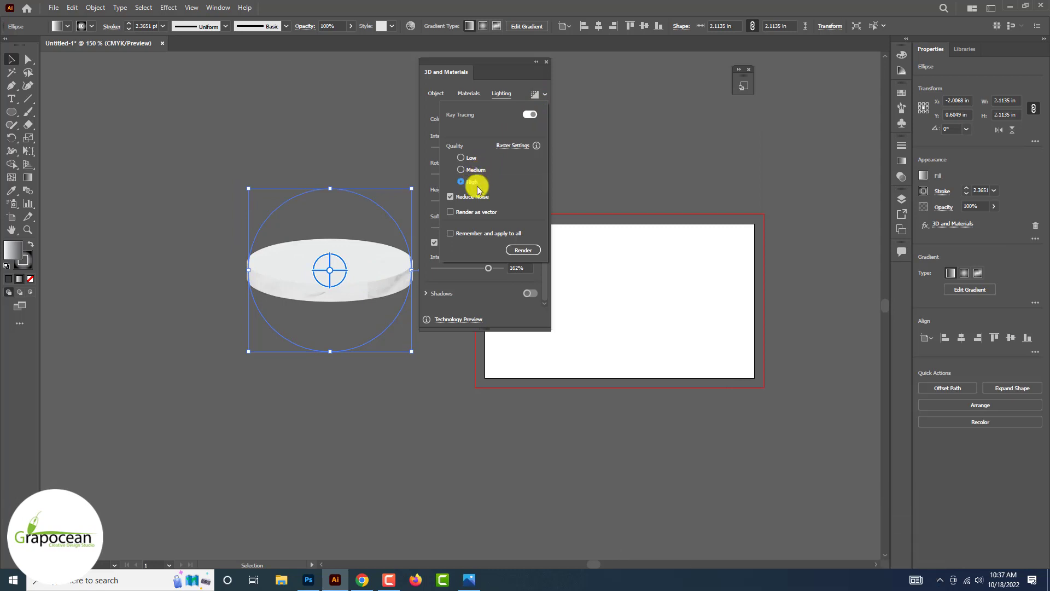
{"action": "left_click", "coordinate": [523, 250]}
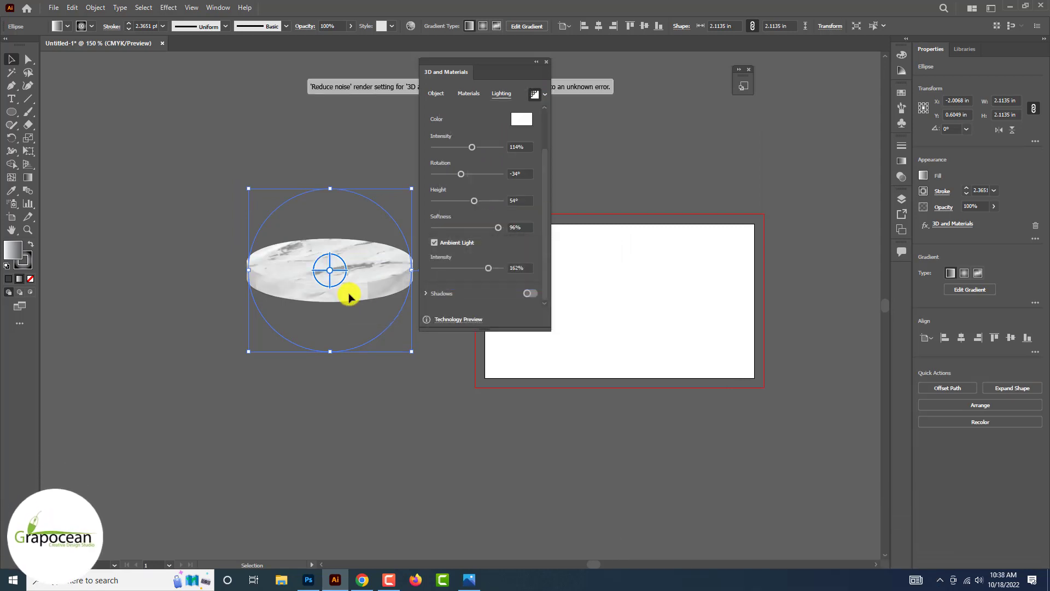
{"action": "left_click", "coordinate": [171, 218]}
{"action": "left_click_drag", "start_coordinate": [344, 269], "coordinate": [332, 442]}
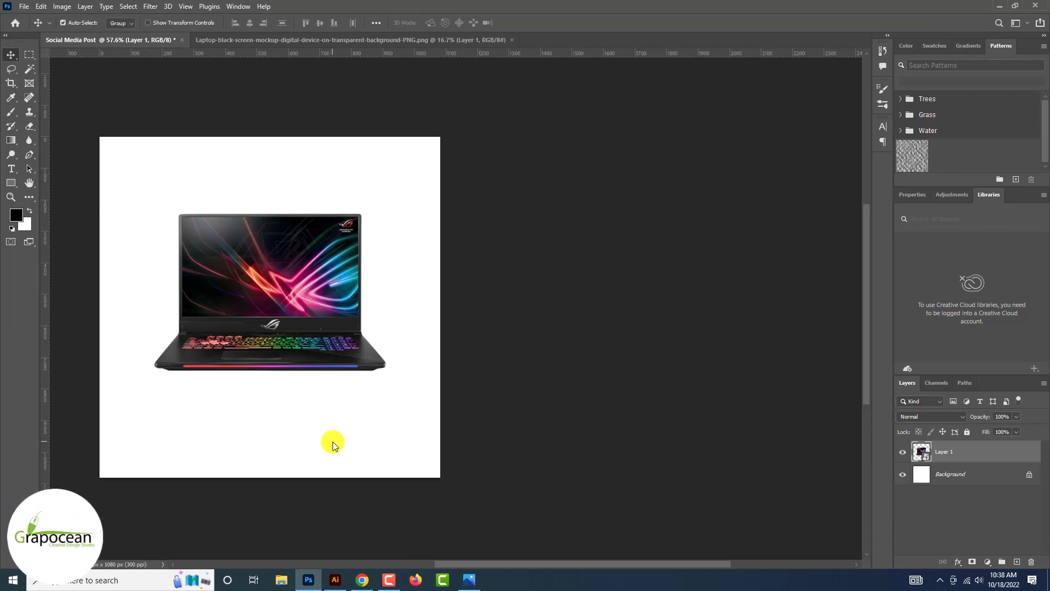
Step: Place the marble disc in Photoshop beneath the laptop and enlarge it
{"action": "left_click_drag", "start_coordinate": [332, 441], "coordinate": [332, 442]}
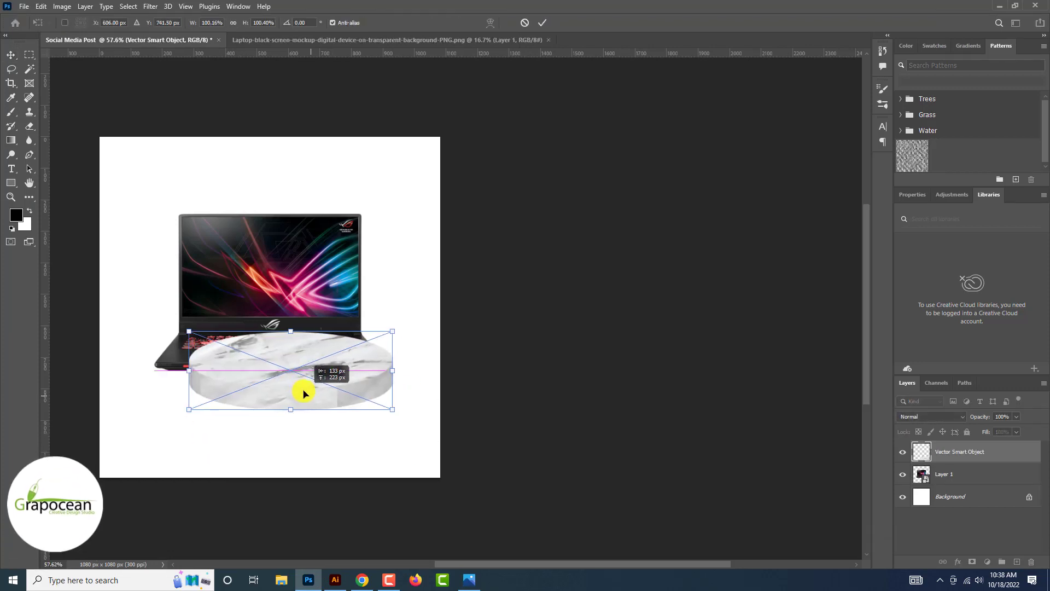
{"action": "left_click_drag", "start_coordinate": [960, 452], "coordinate": [961, 485]}
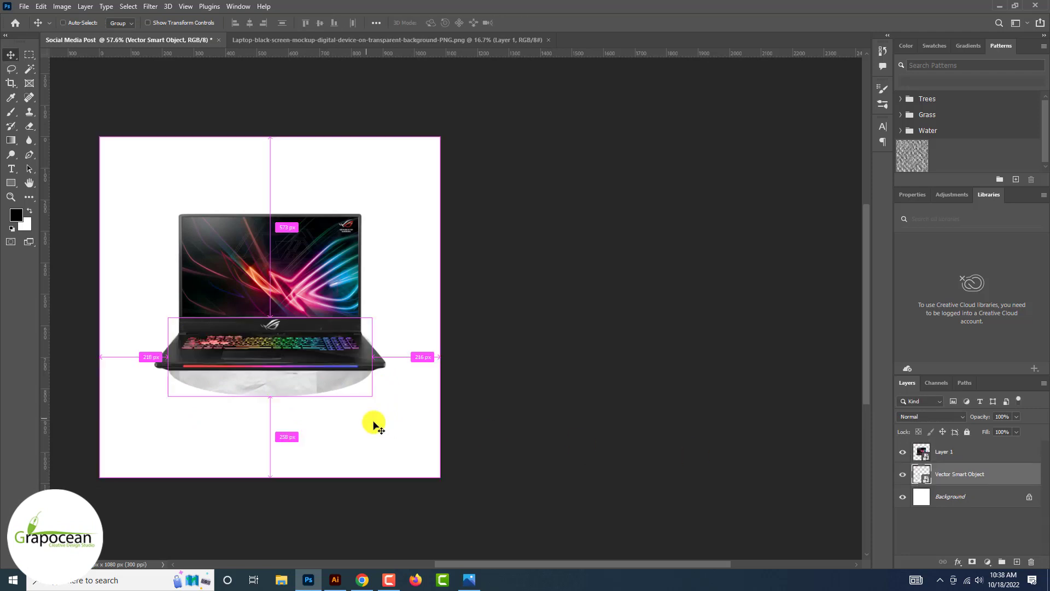
{"action": "left_click_drag", "start_coordinate": [374, 422], "coordinate": [400, 430]}
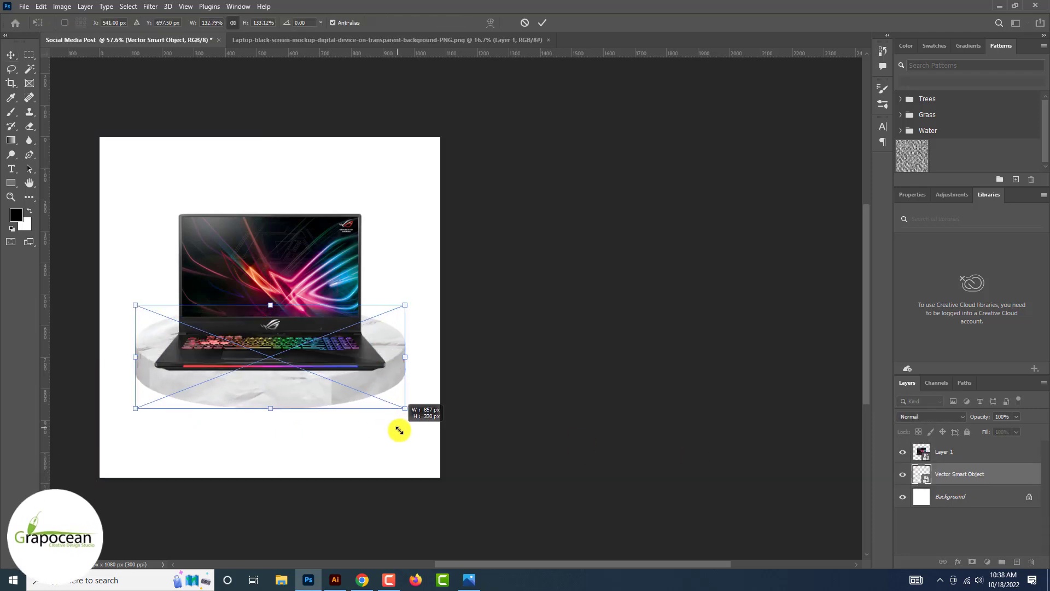
{"action": "left_click", "coordinate": [542, 22]}
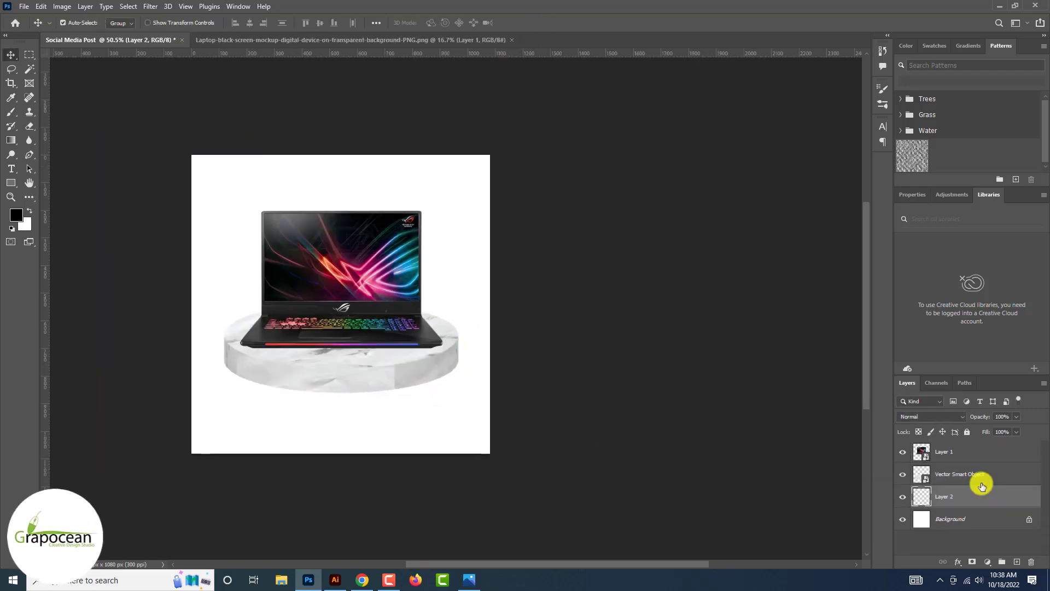
Step: Fill the new layer with a Clouds texture, re-rendering it darker
{"action": "left_click", "coordinate": [149, 6]}
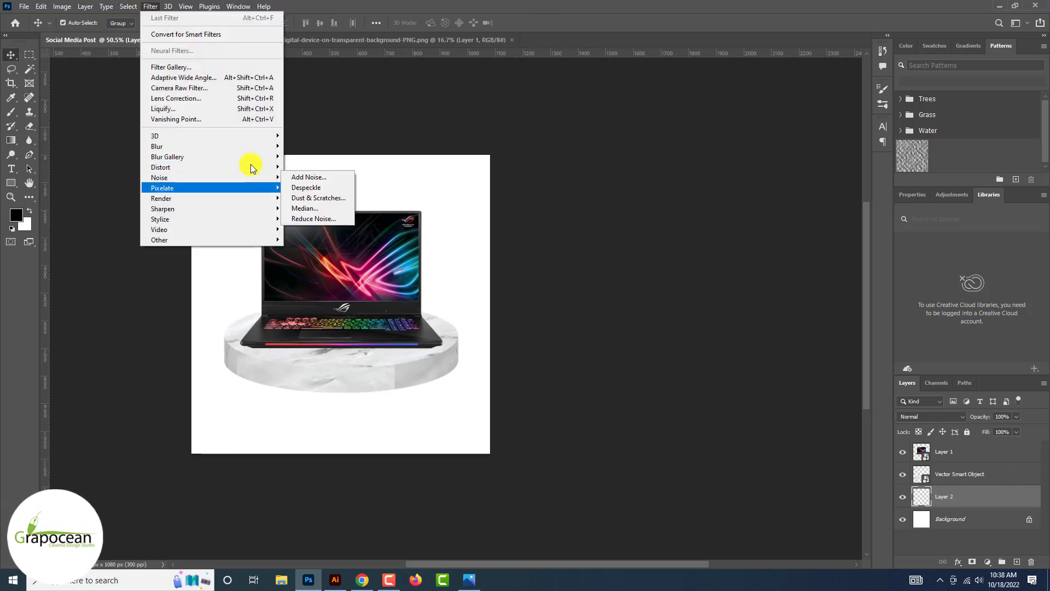
{"action": "mouse_move", "coordinate": [251, 187]}
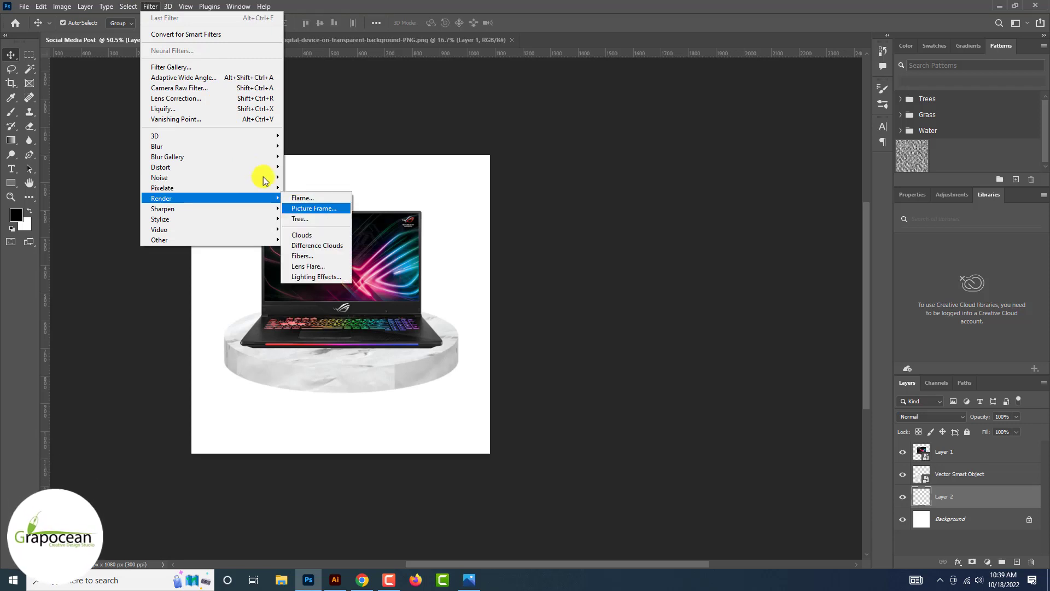
{"action": "left_click", "coordinate": [325, 235]}
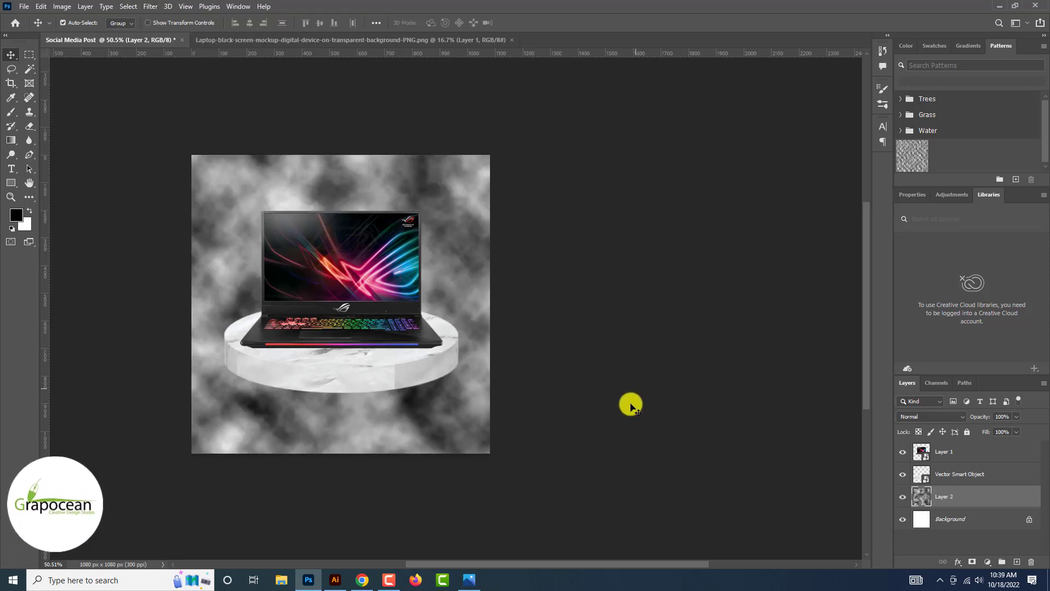
{"action": "left_click", "coordinate": [130, 8]}
{"action": "mouse_move", "coordinate": [151, 6]}
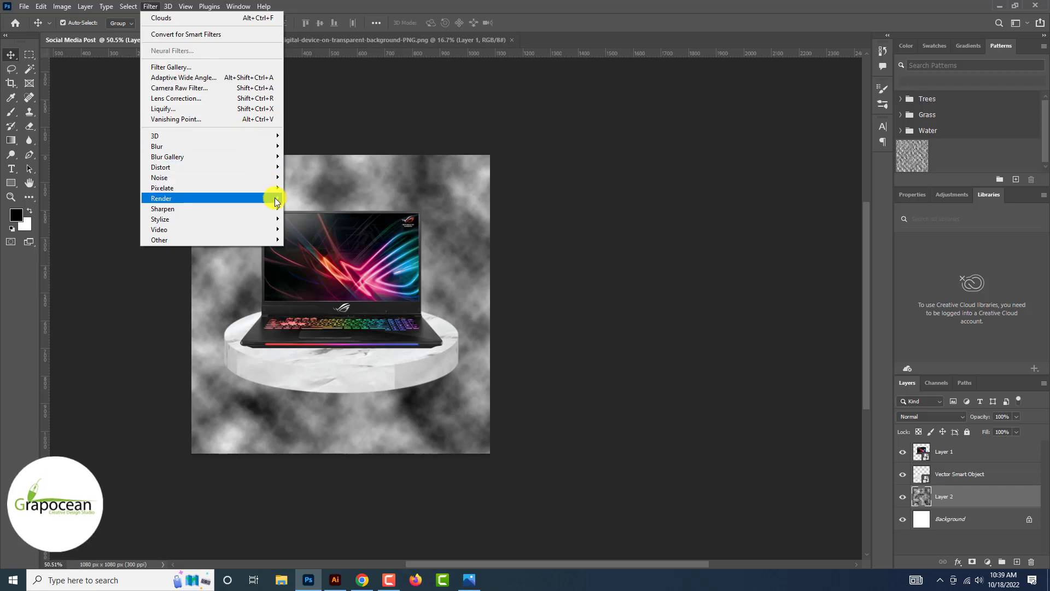
{"action": "mouse_move", "coordinate": [275, 201]}
{"action": "left_click", "coordinate": [315, 236]}
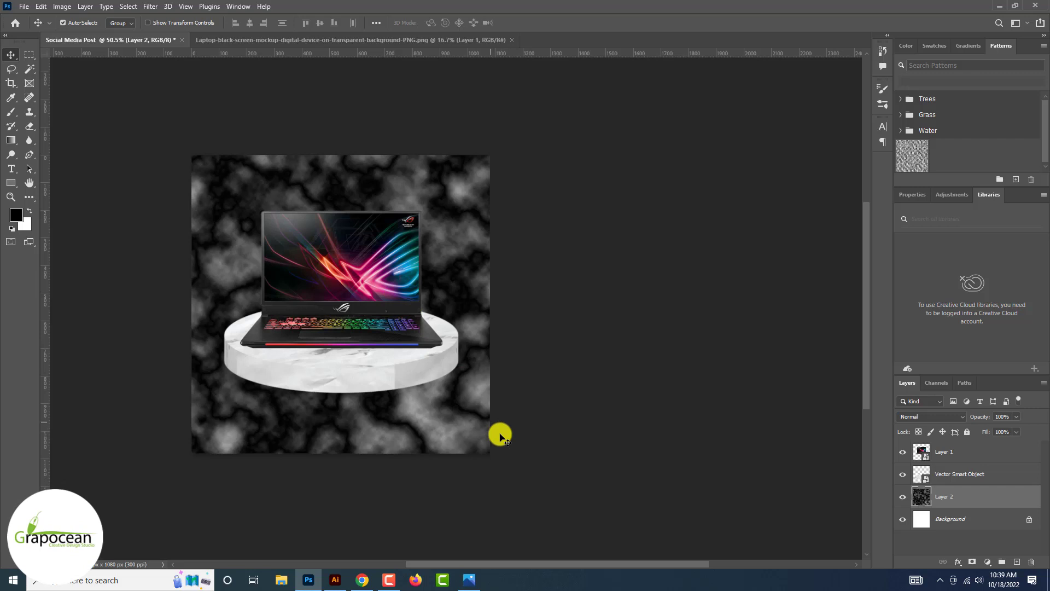
Step: Add a Gradient Fill layer using a preset from the Purples set
{"action": "left_click", "coordinate": [987, 562]}
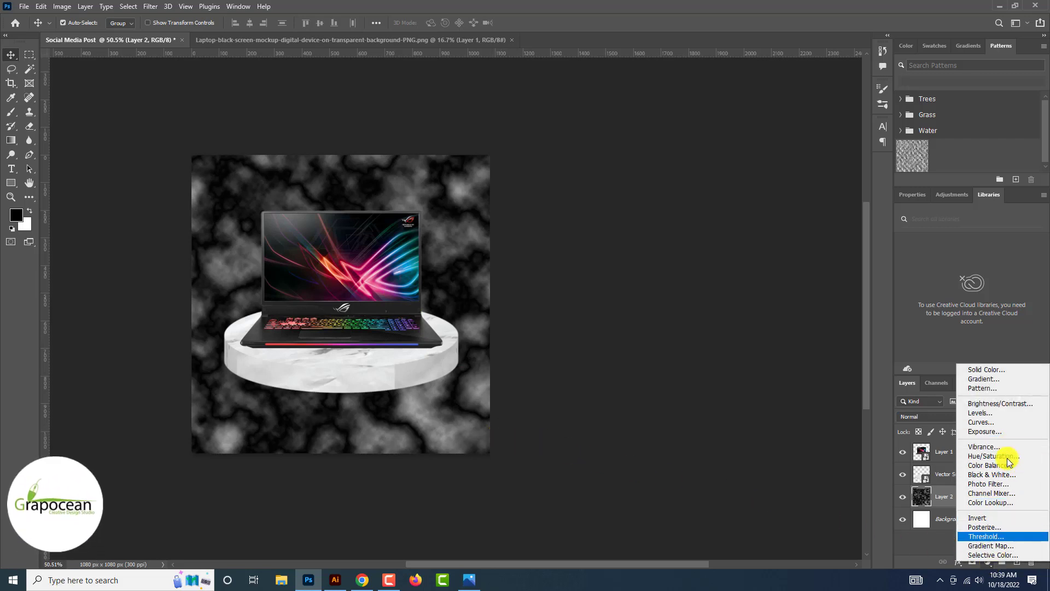
{"action": "left_click", "coordinate": [999, 382]}
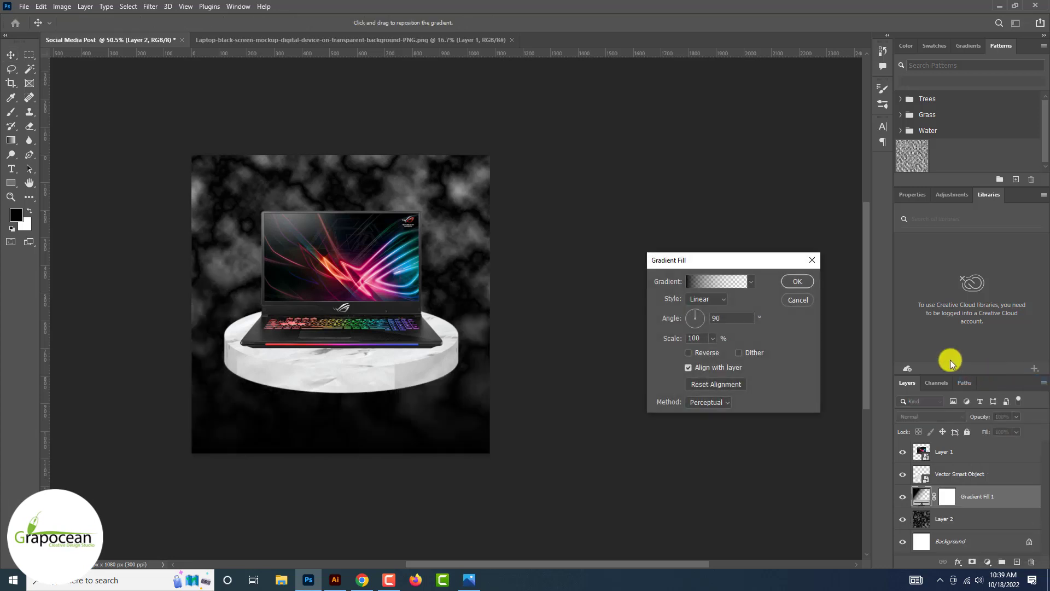
{"action": "left_click", "coordinate": [752, 281]}
{"action": "left_click", "coordinate": [673, 334]}
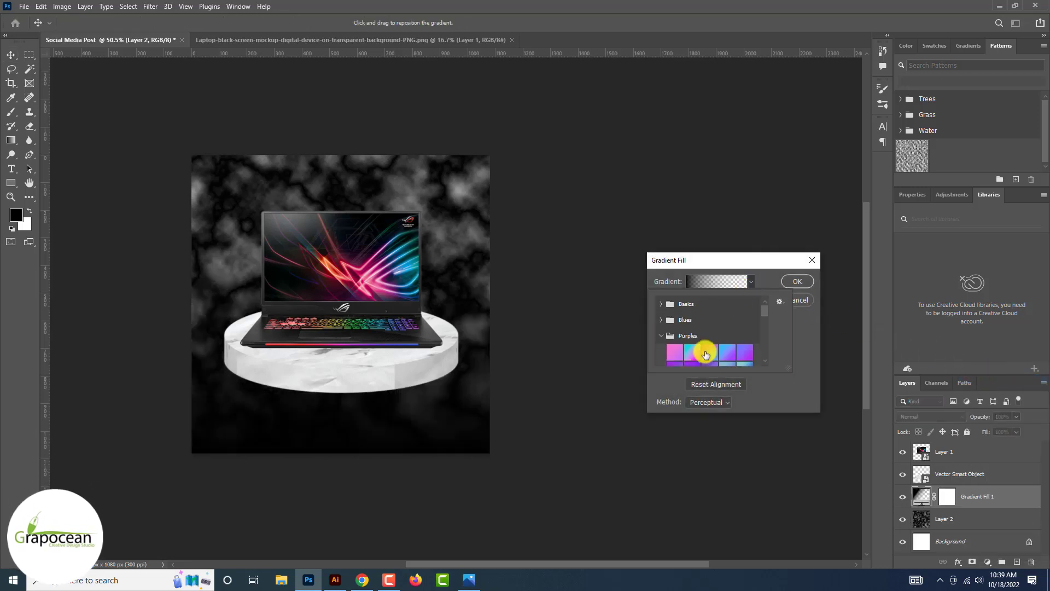
{"action": "left_click", "coordinate": [675, 353]}
{"action": "left_click", "coordinate": [715, 277]}
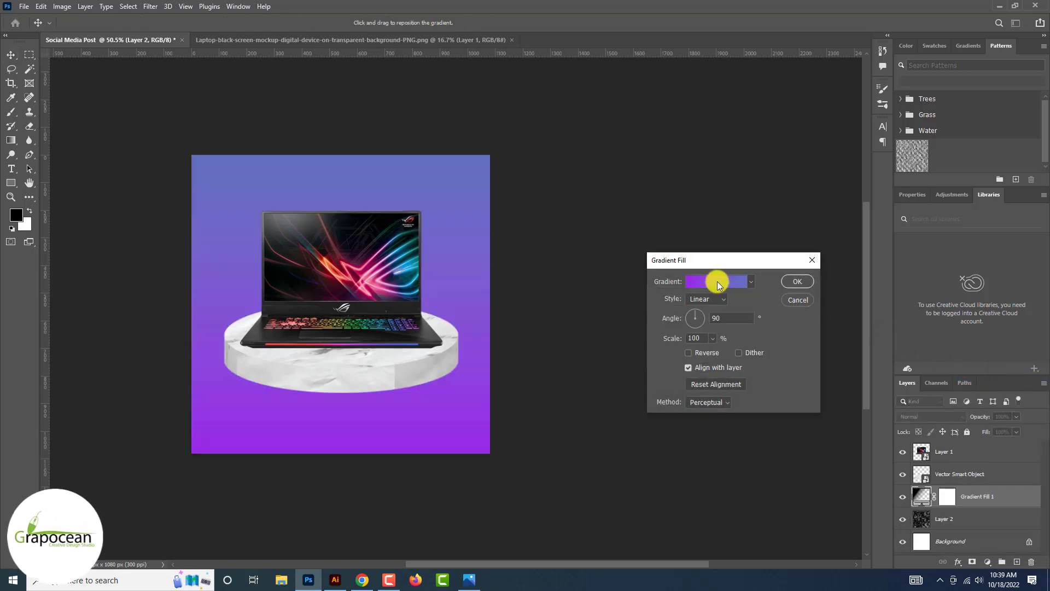
{"action": "left_click", "coordinate": [715, 277]}
Step: Set the gradient's end stops to teal and purple sampled from the laptop screen
{"action": "double_click", "coordinate": [680, 457]}
{"action": "left_click", "coordinate": [413, 267]}
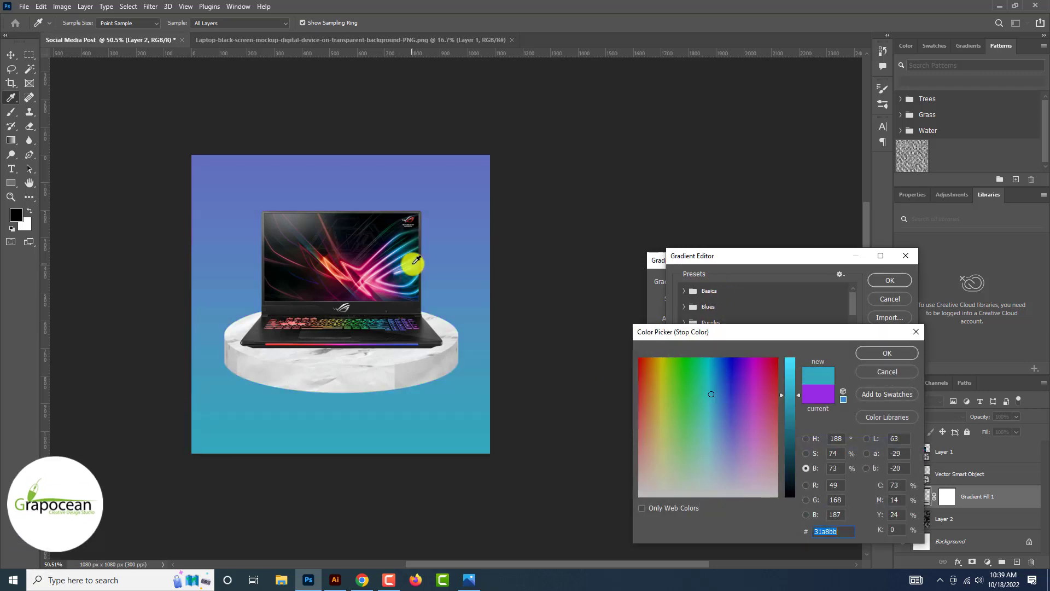
{"action": "left_click", "coordinate": [871, 354]}
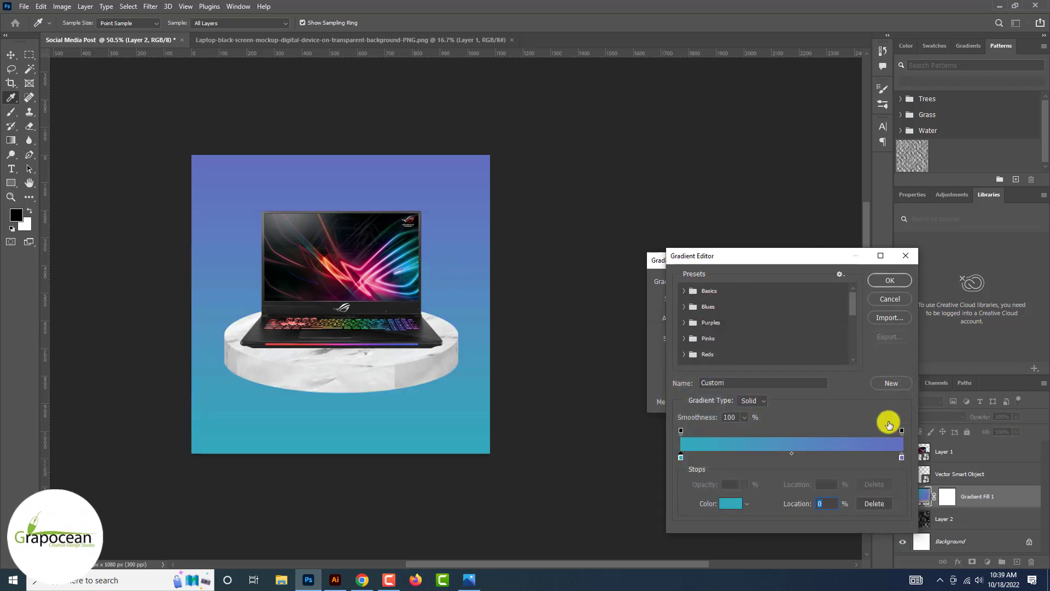
{"action": "double_click", "coordinate": [897, 457]}
{"action": "left_click", "coordinate": [366, 265]}
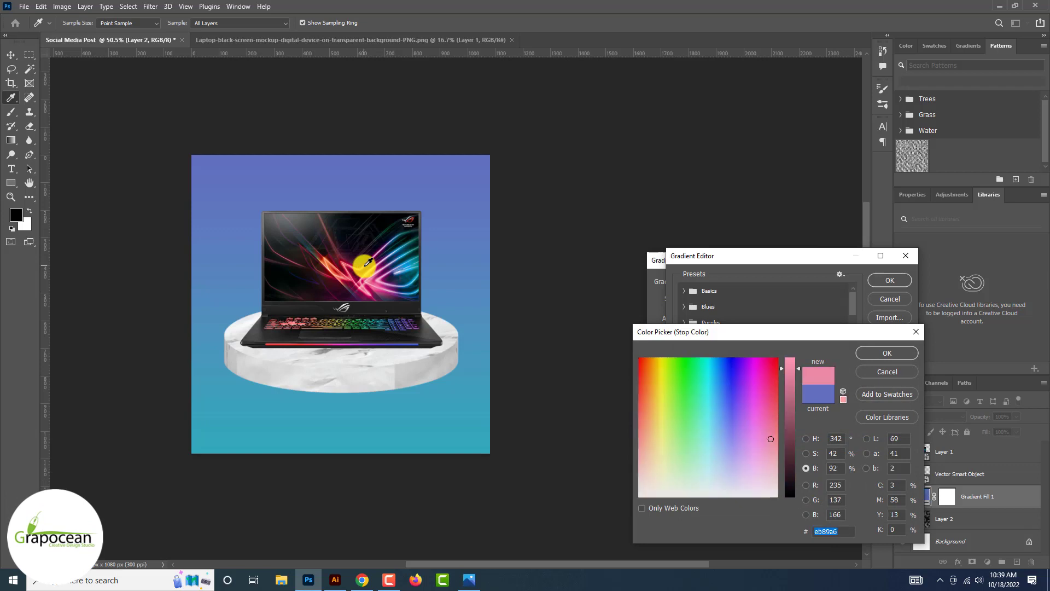
{"action": "left_click", "coordinate": [369, 280]}
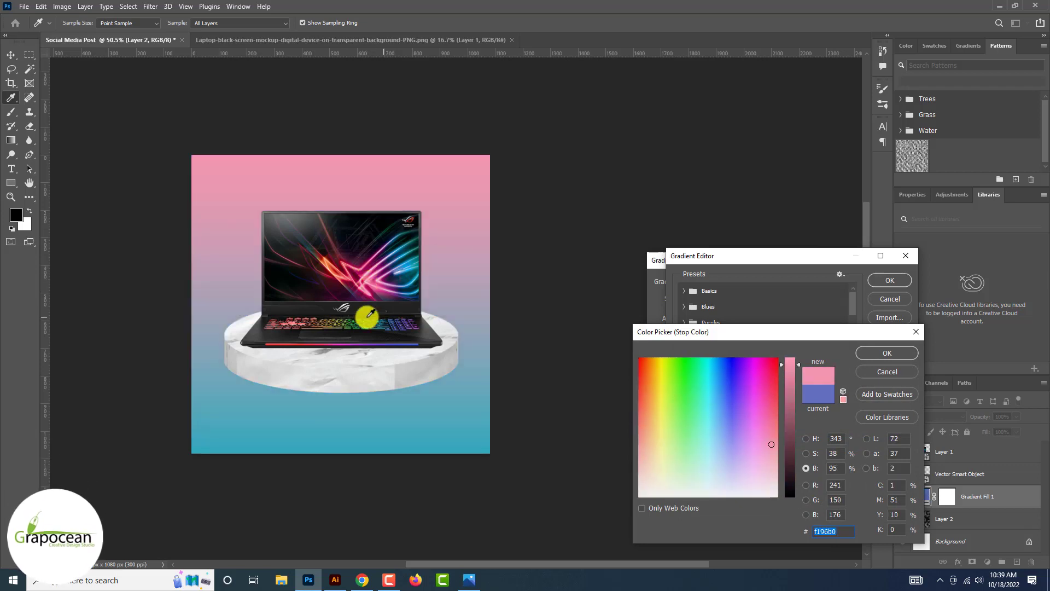
{"action": "left_click", "coordinate": [370, 341]}
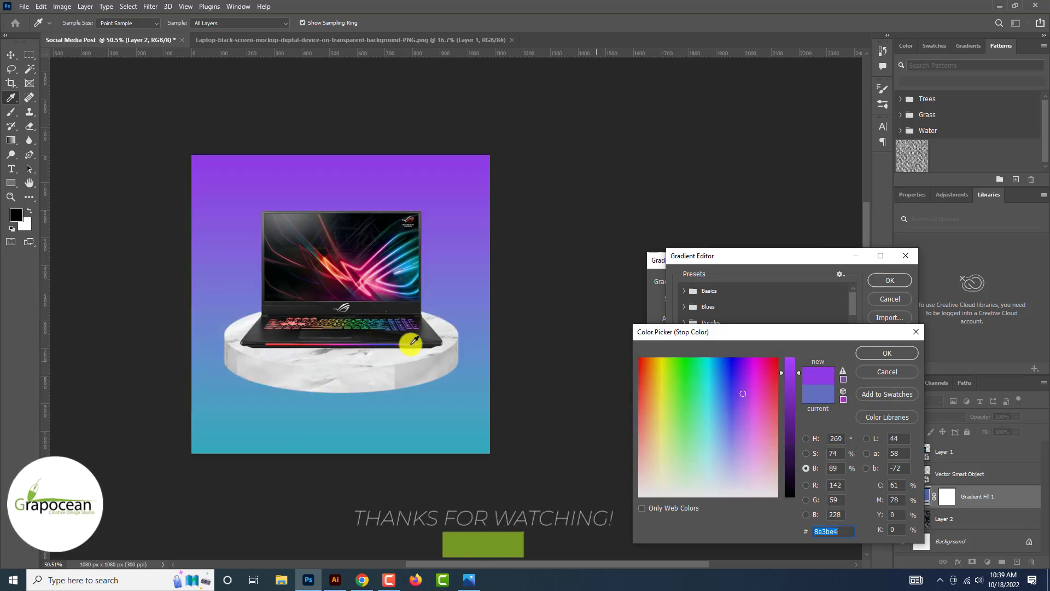
{"action": "left_click", "coordinate": [889, 352]}
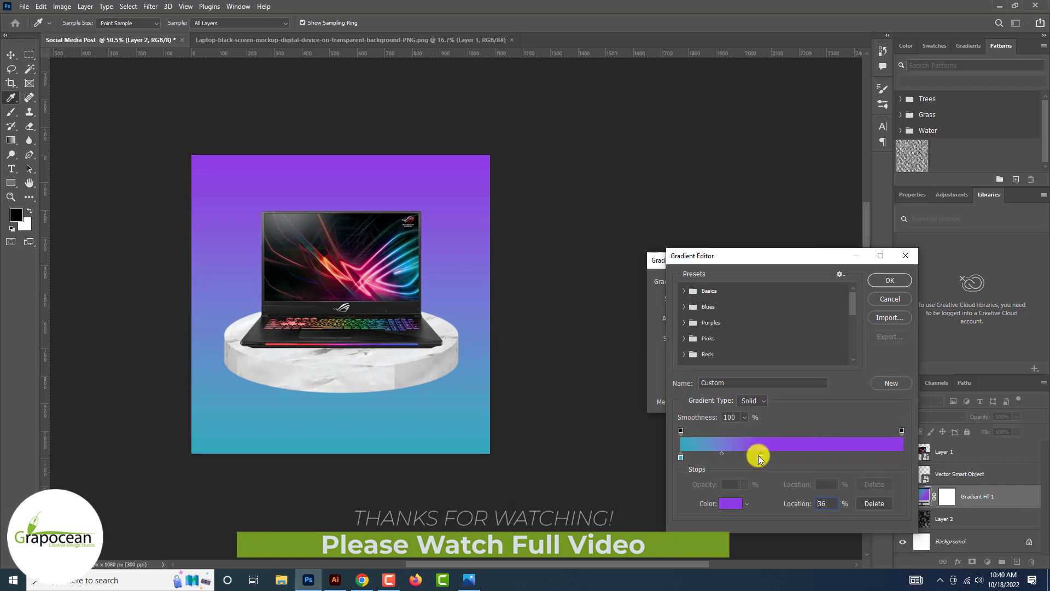
Step: Add a red stop at 52% and move the purple stop to 22%
{"action": "left_click_drag", "start_coordinate": [681, 457], "coordinate": [797, 458]}
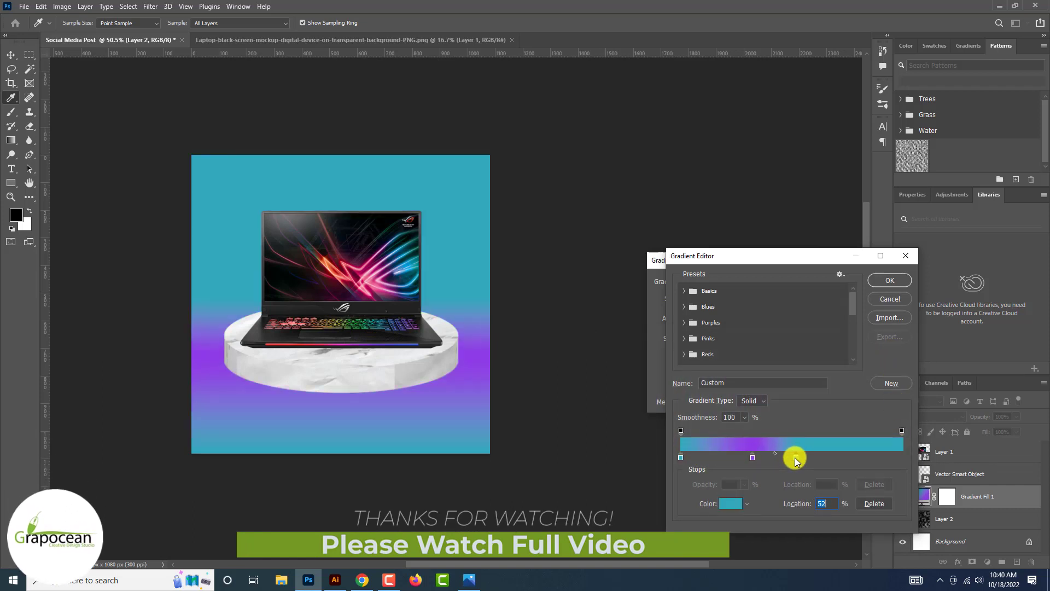
{"action": "double_click", "coordinate": [795, 458]}
{"action": "left_click", "coordinate": [314, 343]}
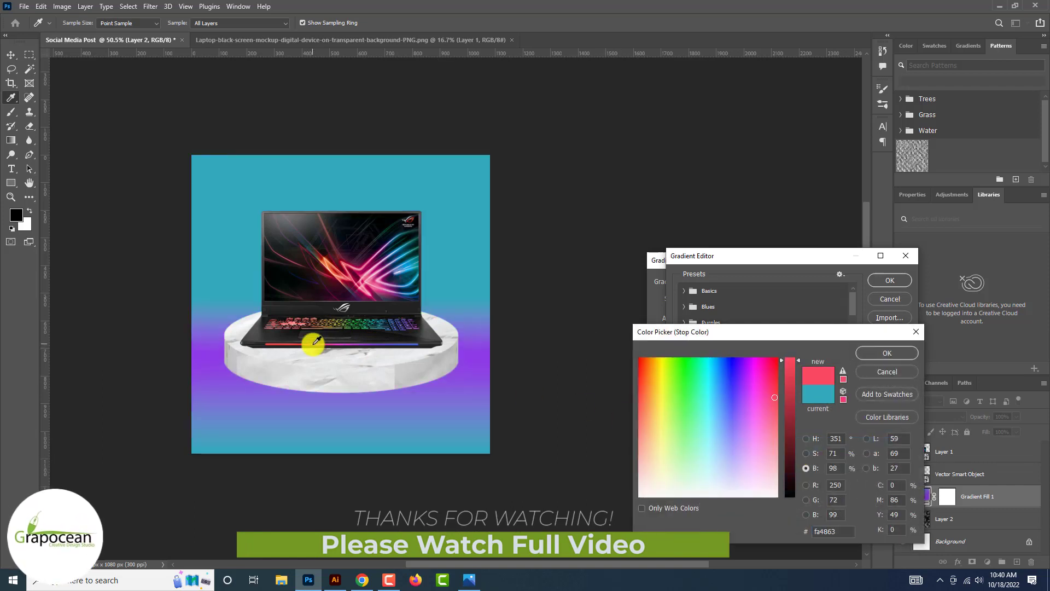
{"action": "left_click", "coordinate": [886, 353]}
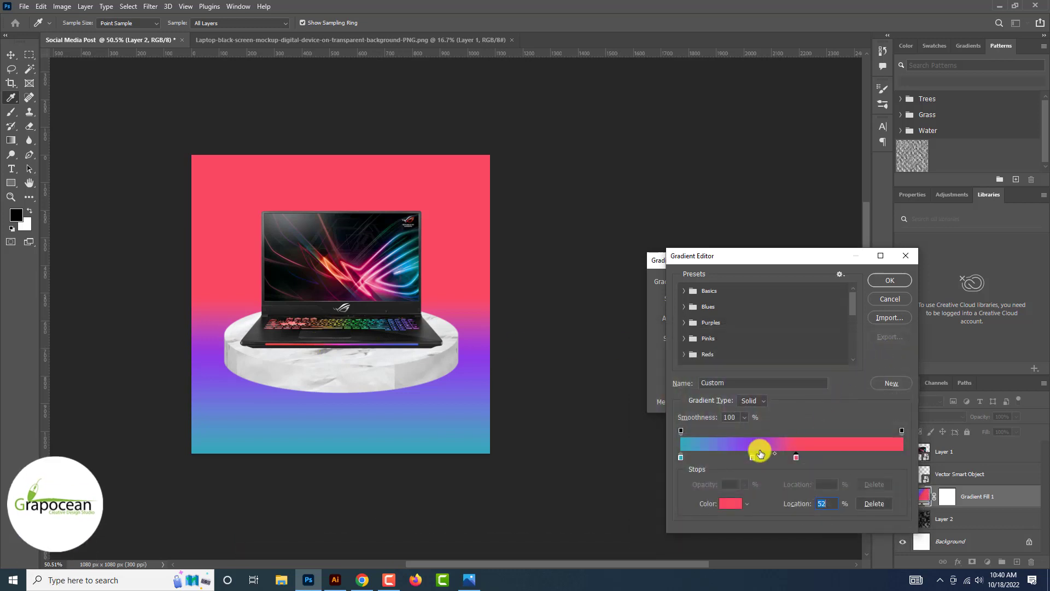
{"action": "left_click_drag", "start_coordinate": [761, 454], "coordinate": [733, 457]}
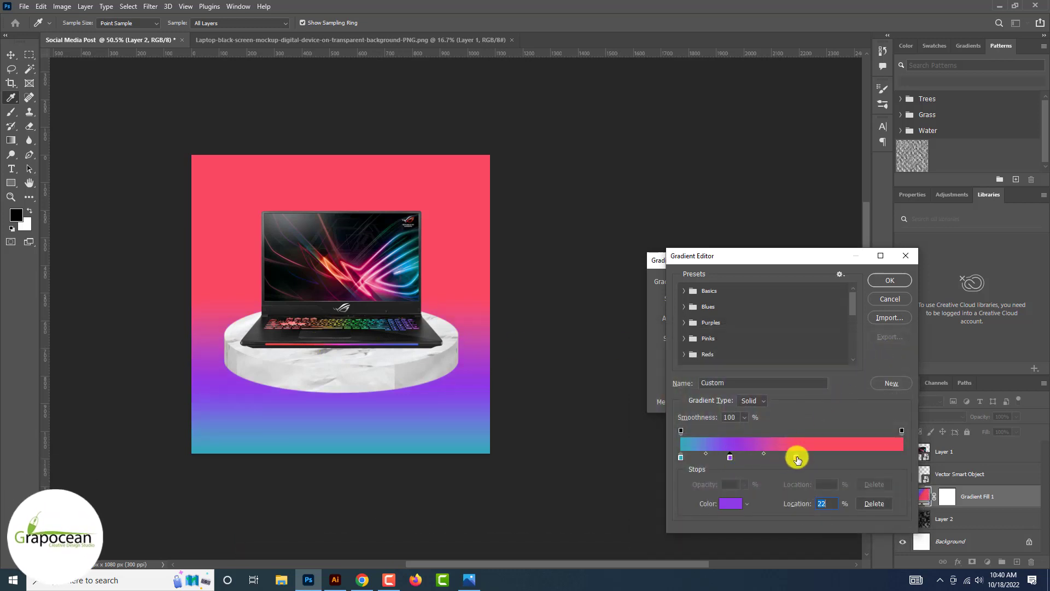
Step: Recolour a gradient stop with a colour sampled from the laptop screen and apply the gradient fill
{"action": "left_click", "coordinate": [839, 456]}
{"action": "double_click", "coordinate": [839, 457]}
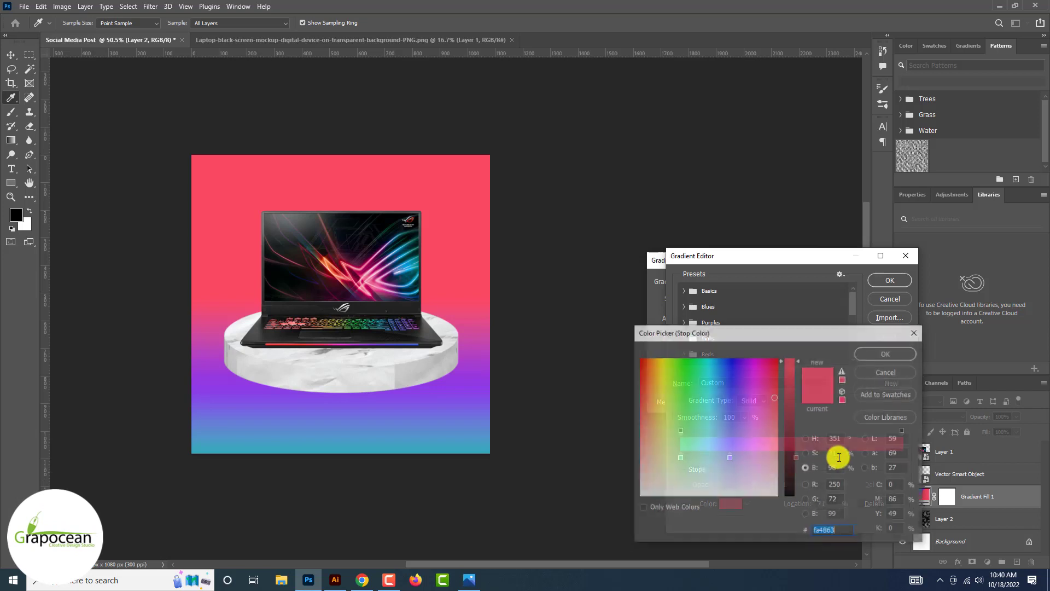
{"action": "left_click", "coordinate": [409, 344]}
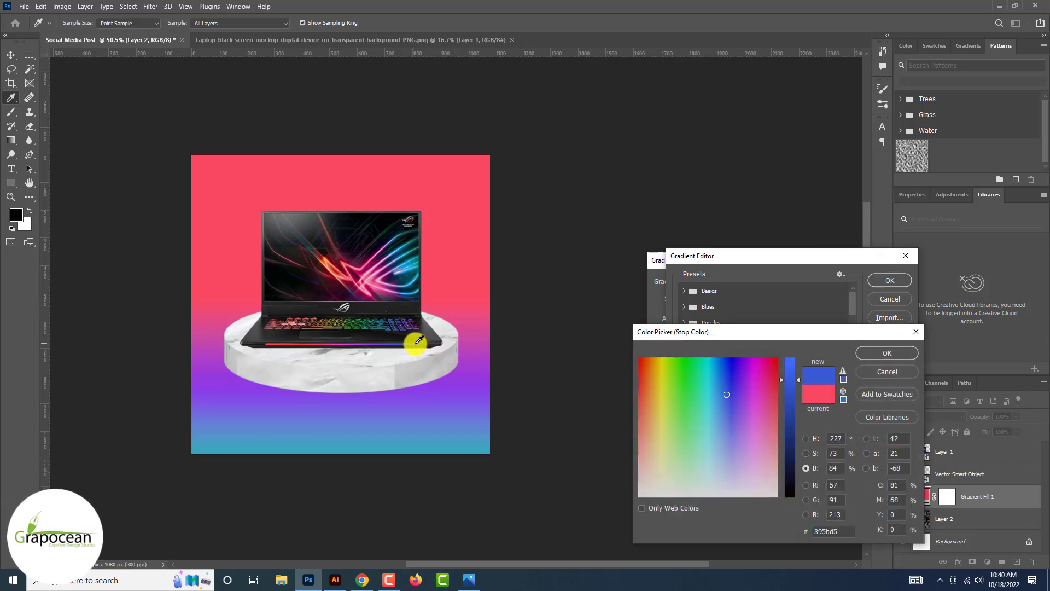
{"action": "left_click_drag", "start_coordinate": [412, 309], "coordinate": [329, 267]}
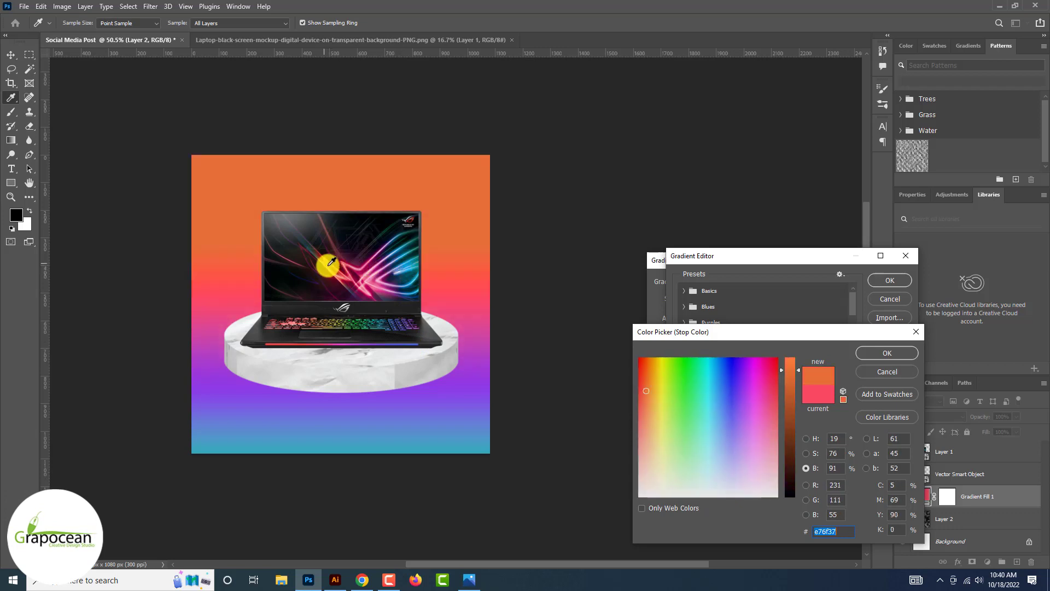
{"action": "left_click", "coordinate": [888, 353]}
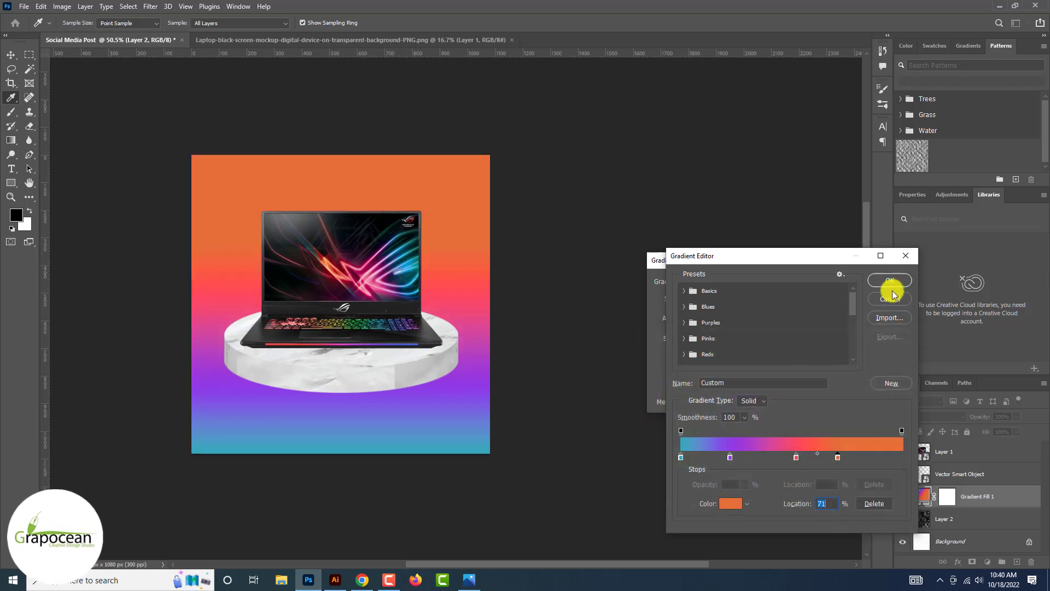
{"action": "left_click", "coordinate": [889, 280]}
{"action": "left_click", "coordinate": [796, 282]}
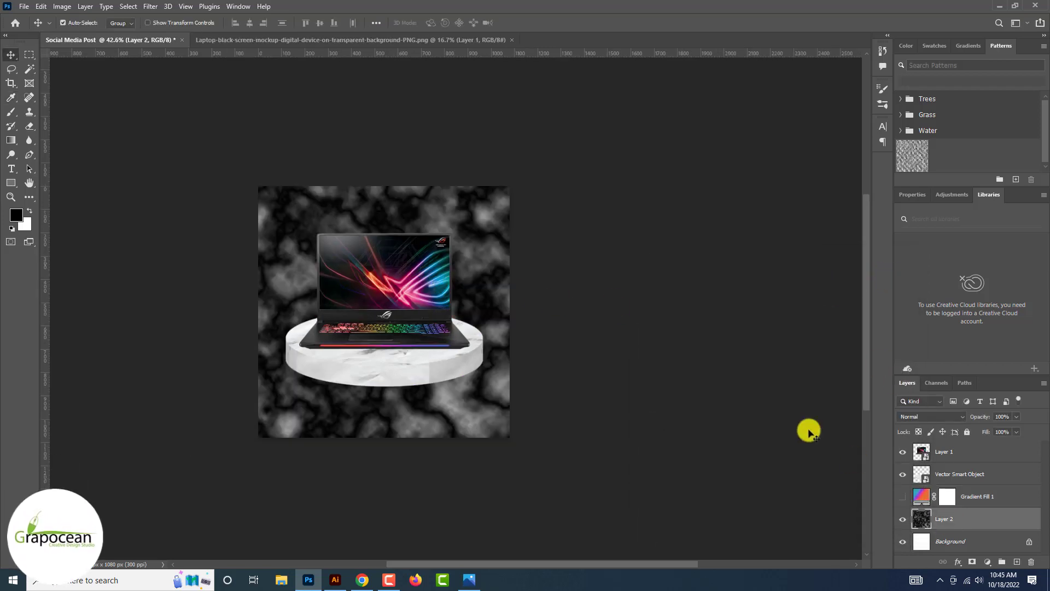
Step: Apply a Motion Blur to the clouds at 73° with a long distance
{"action": "left_click", "coordinate": [151, 6]}
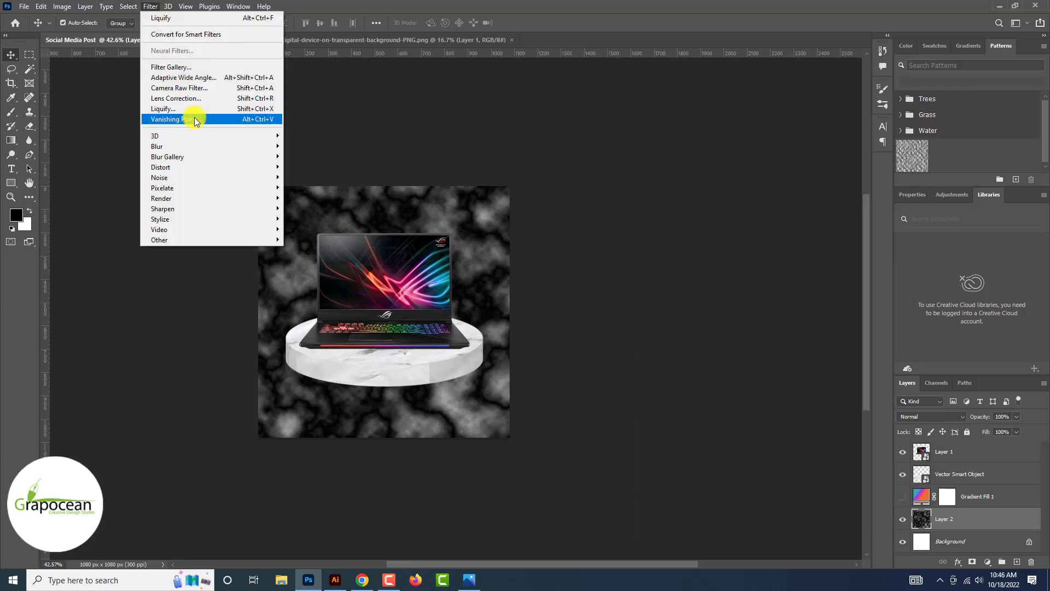
{"action": "left_click", "coordinate": [317, 208]}
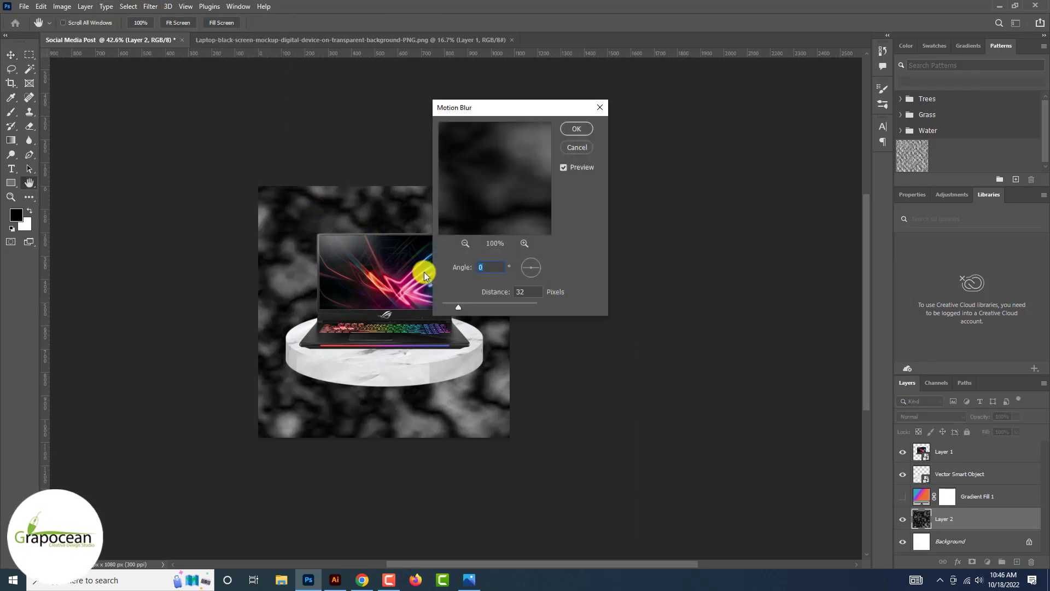
{"action": "left_click_drag", "start_coordinate": [474, 303], "coordinate": [494, 303]}
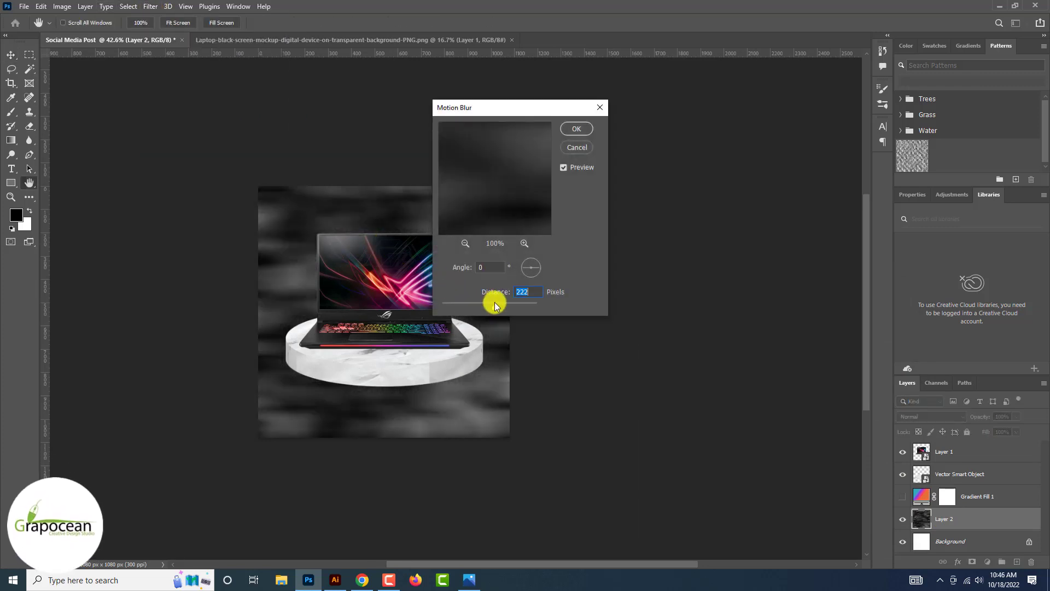
{"action": "left_click", "coordinate": [536, 256]}
{"action": "left_click_drag", "start_coordinate": [494, 307], "coordinate": [503, 307]}
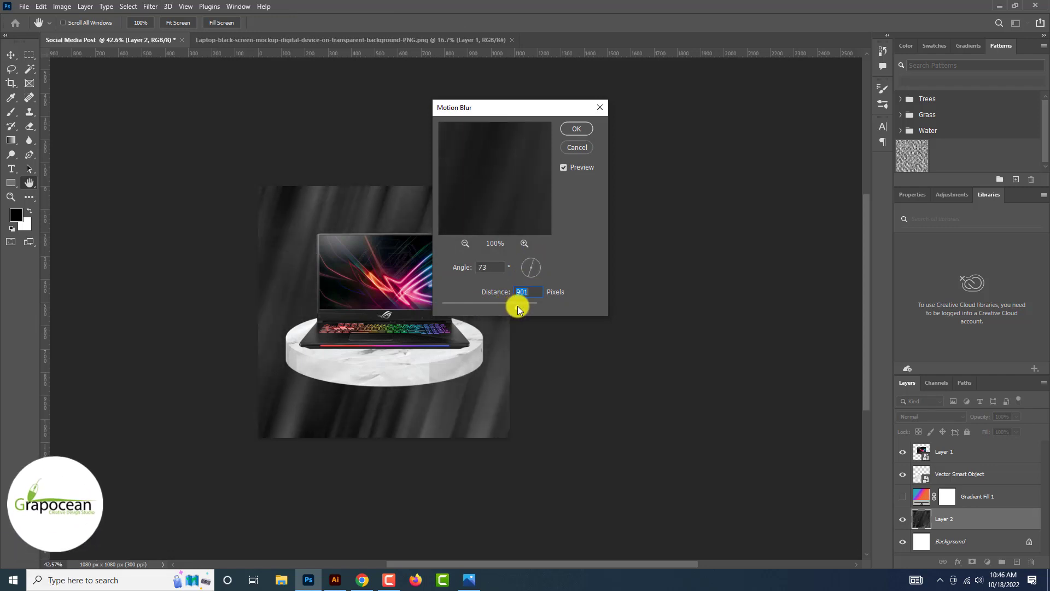
{"action": "left_click", "coordinate": [581, 129]}
Step: Show Gradient Fill 1 and set its blend mode to Overlay
{"action": "left_click", "coordinate": [902, 496]}
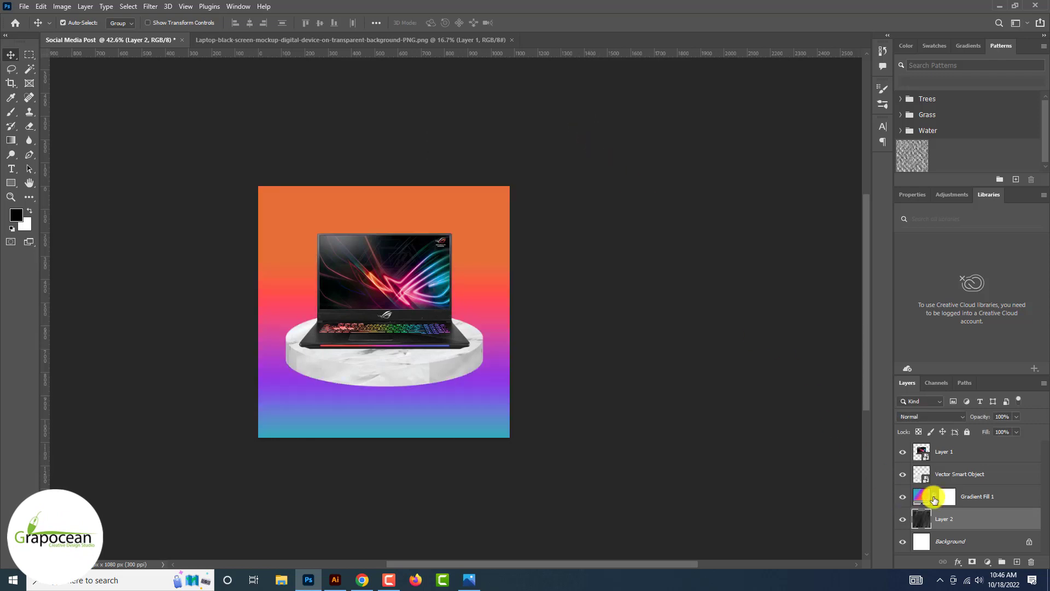
{"action": "left_click", "coordinate": [933, 495]}
{"action": "left_click", "coordinate": [929, 417]}
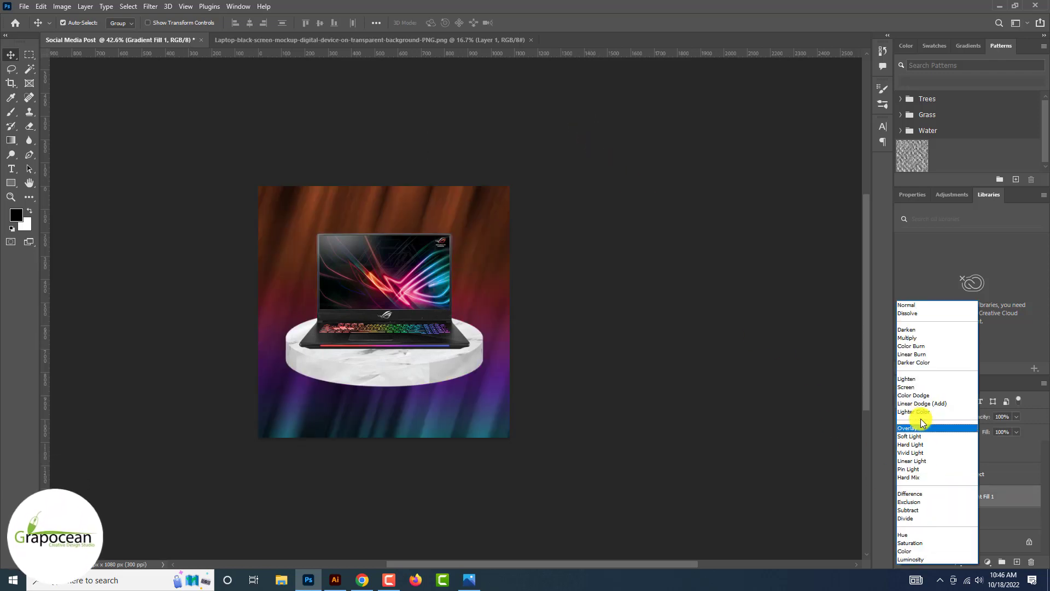
{"action": "left_click", "coordinate": [922, 429]}
{"action": "key", "text": "ctrl+plus"}
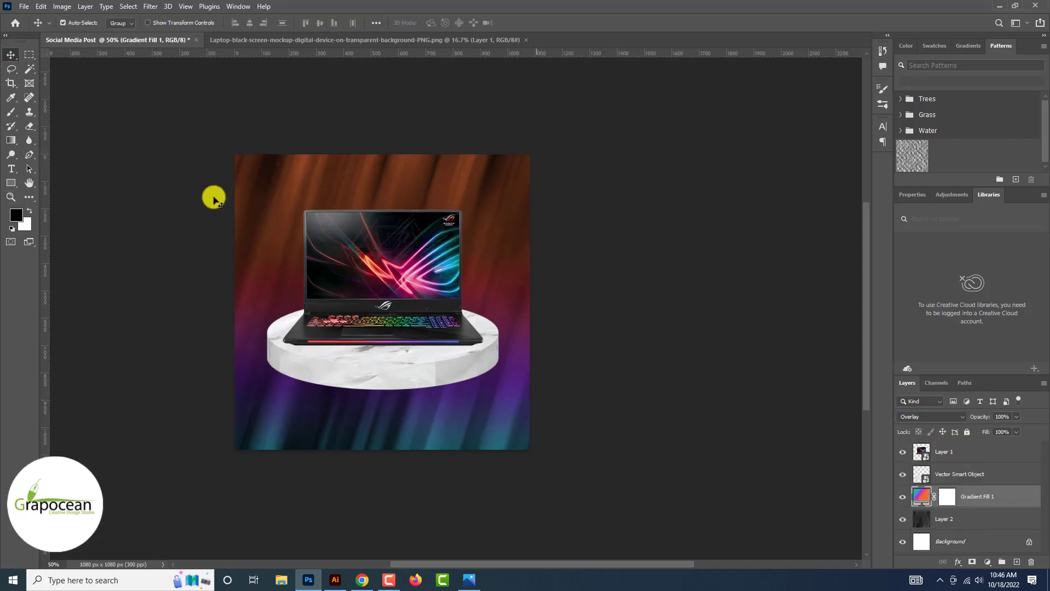
{"action": "left_click", "coordinate": [445, 363]}
Step: Scale the laptop and podium down together and move them slightly lower
{"action": "left_click", "coordinate": [978, 457], "text": "shift"}
{"action": "key", "text": "ctrl+t"}
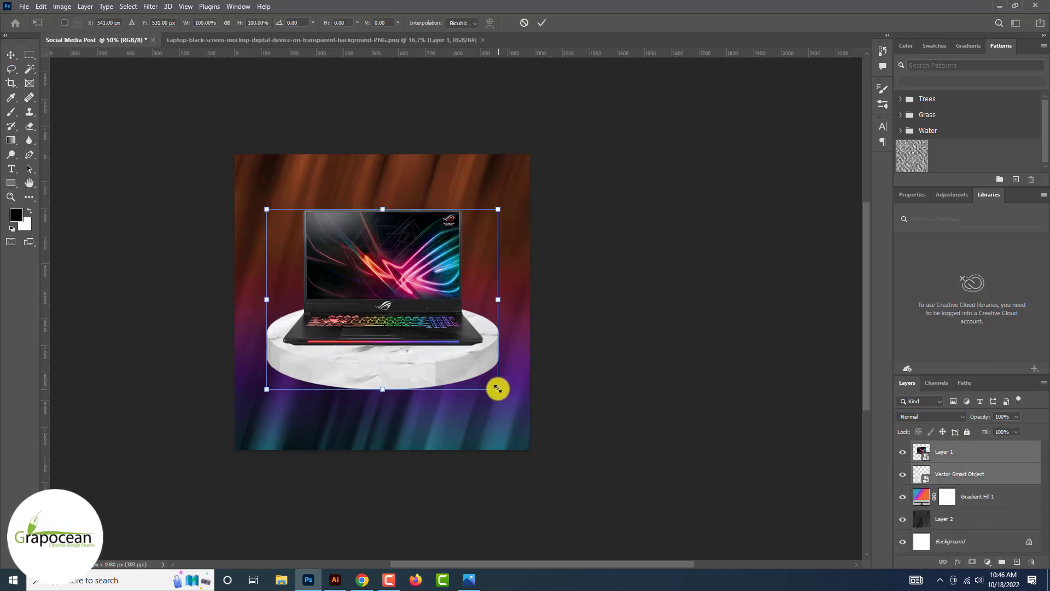
{"action": "left_click_drag", "start_coordinate": [499, 388], "coordinate": [472, 367]}
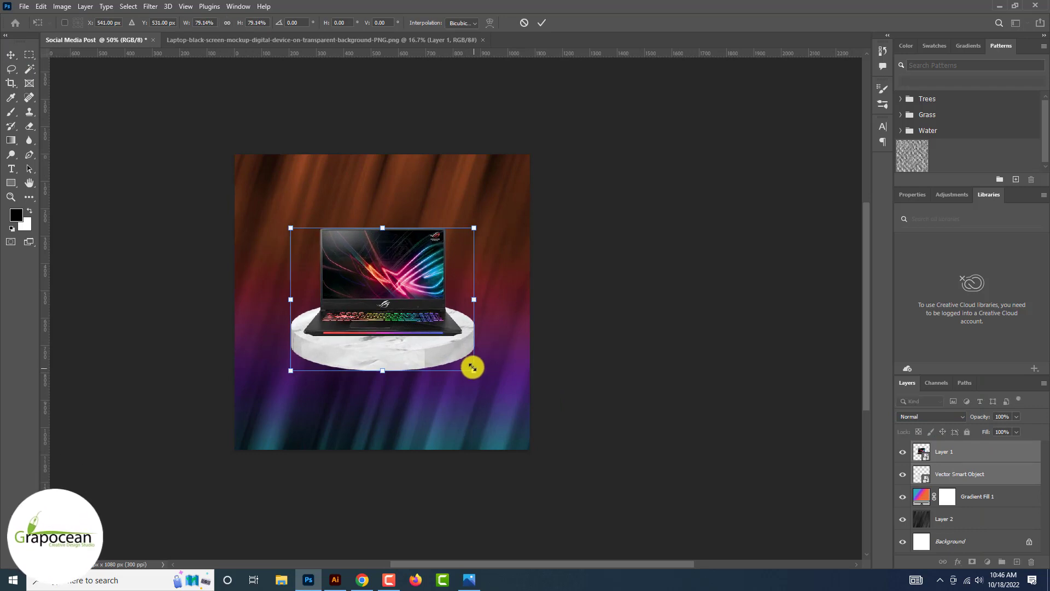
{"action": "left_click_drag", "start_coordinate": [395, 290], "coordinate": [394, 307]}
{"action": "left_click", "coordinate": [542, 23]}
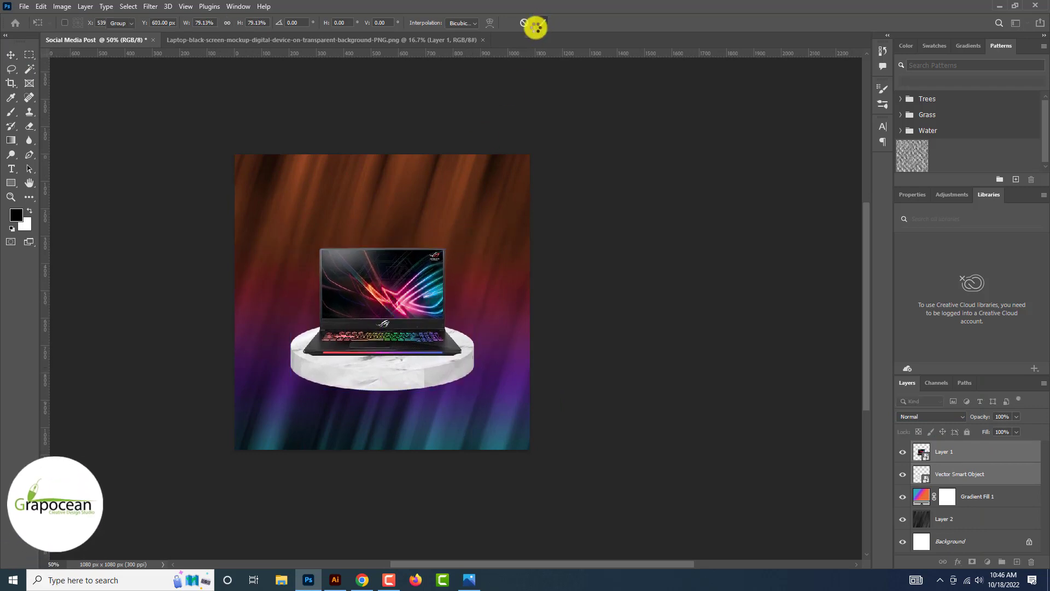
{"action": "left_click", "coordinate": [640, 399]}
Step: Add a new empty Layer 3 above the podium layer
{"action": "left_click", "coordinate": [422, 379]}
{"action": "scroll", "coordinate": [423, 379], "scroll_direction": "up", "scroll_amount": 3}
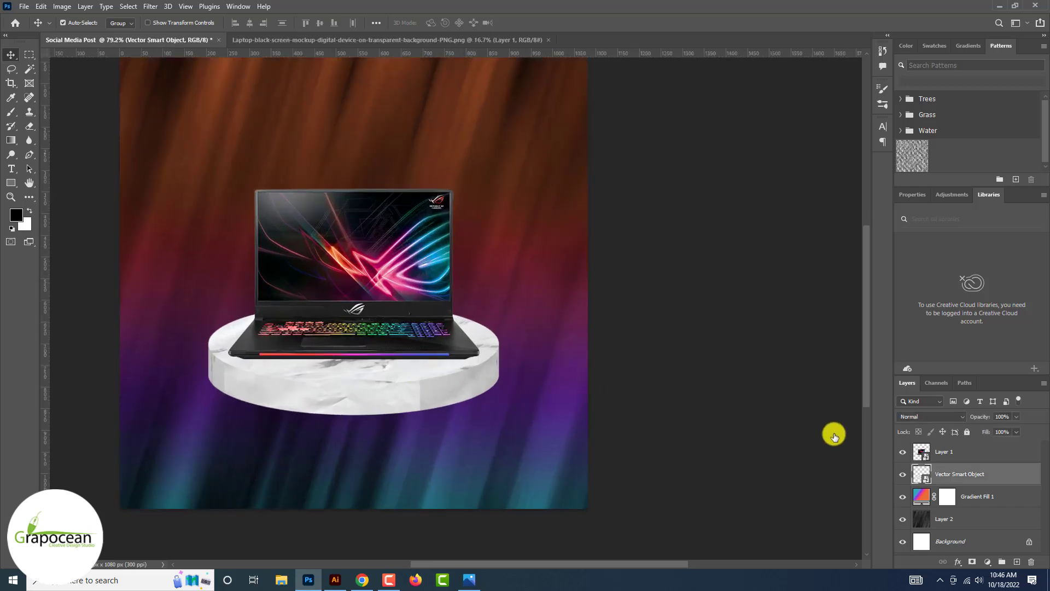
{"action": "key", "text": "ctrl+shift+alt+n"}
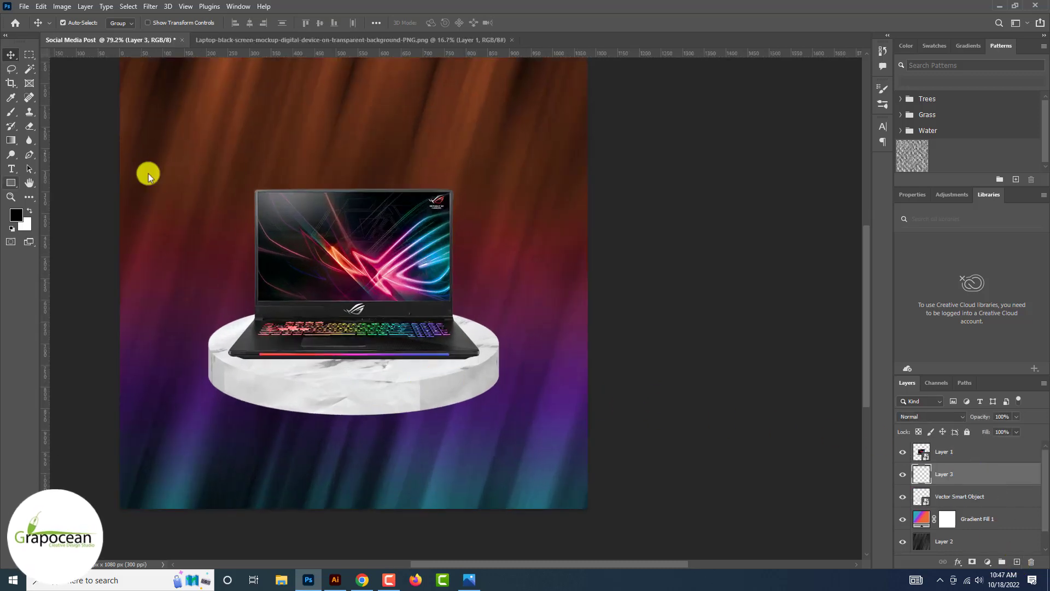
Step: Set up a soft 700 px brush with 51% opacity and 45% flow
{"action": "right_click", "coordinate": [11, 112]}
{"action": "left_click", "coordinate": [53, 107]}
{"action": "right_click", "coordinate": [382, 356]}
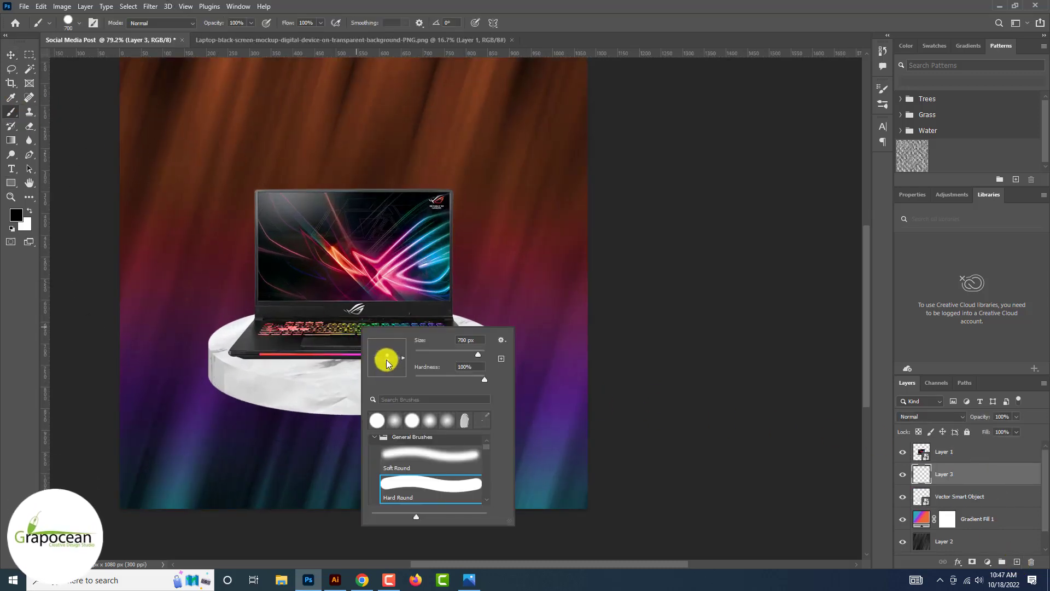
{"action": "key", "text": "Escape"}
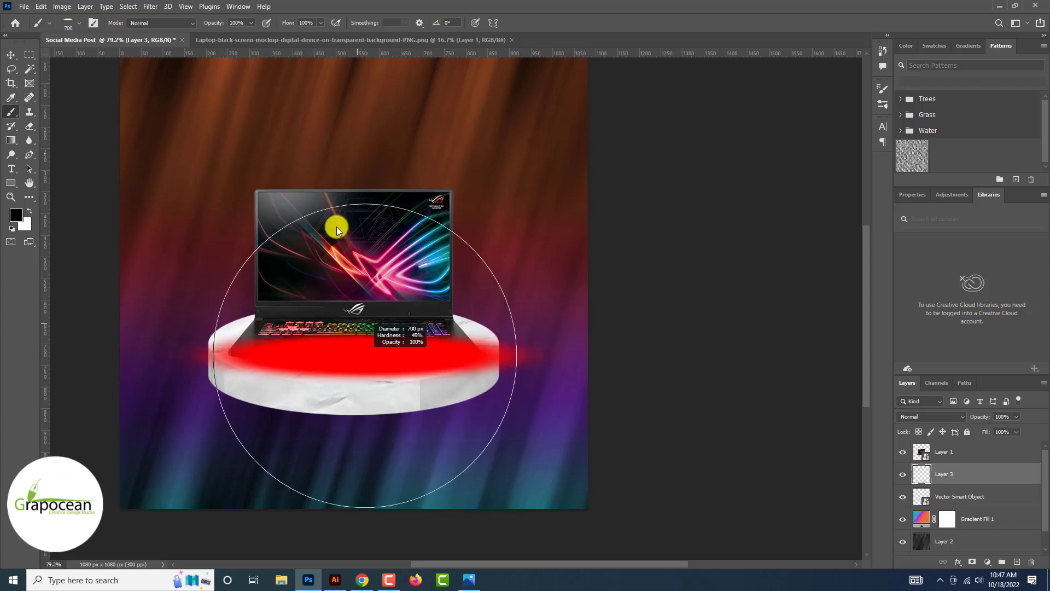
{"action": "left_click_drag", "start_coordinate": [211, 21], "coordinate": [188, 21]}
{"action": "left_click_drag", "start_coordinate": [288, 23], "coordinate": [259, 23]}
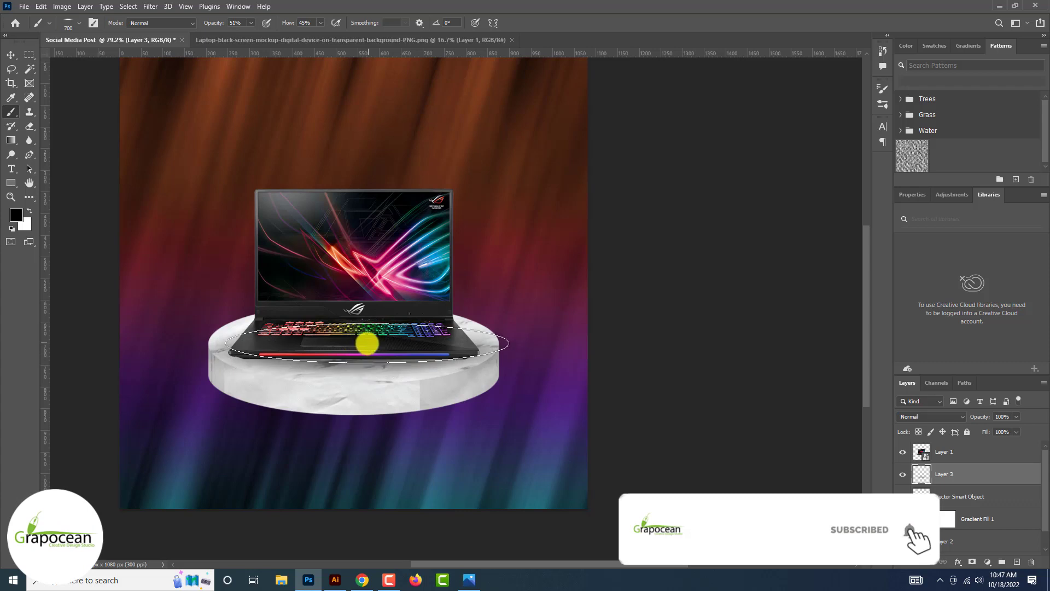
{"action": "scroll", "coordinate": [366, 344], "scroll_direction": "down", "scroll_amount": 3}
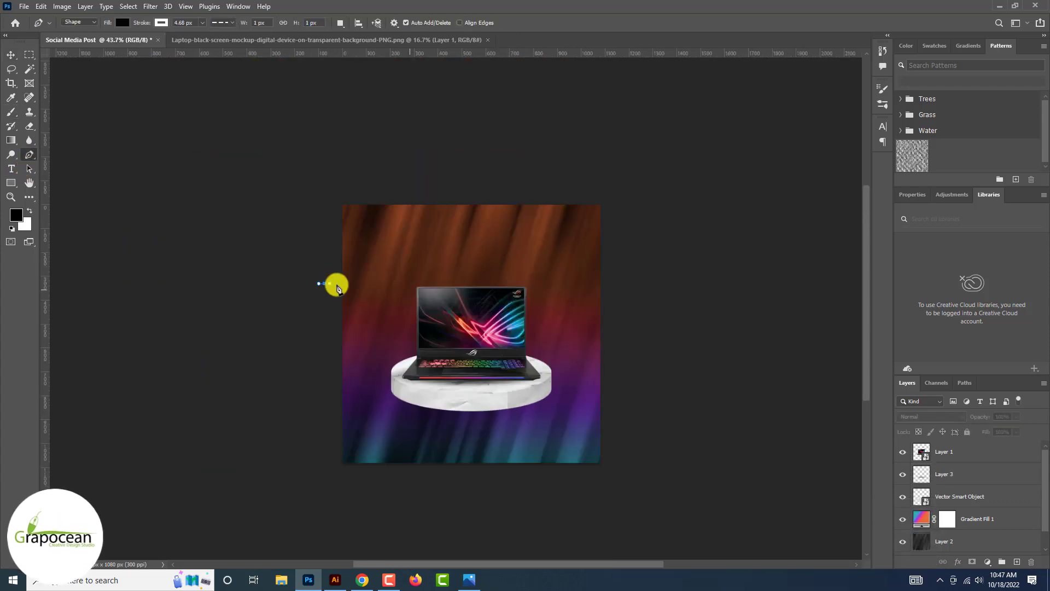
Step: Draw a wavy Shape 1 path across the laptop screen with no fill and no stroke
{"action": "left_click", "coordinate": [327, 283]}
{"action": "left_click_drag", "start_coordinate": [433, 296], "coordinate": [487, 340]}
{"action": "left_click_drag", "start_coordinate": [650, 294], "coordinate": [654, 285]}
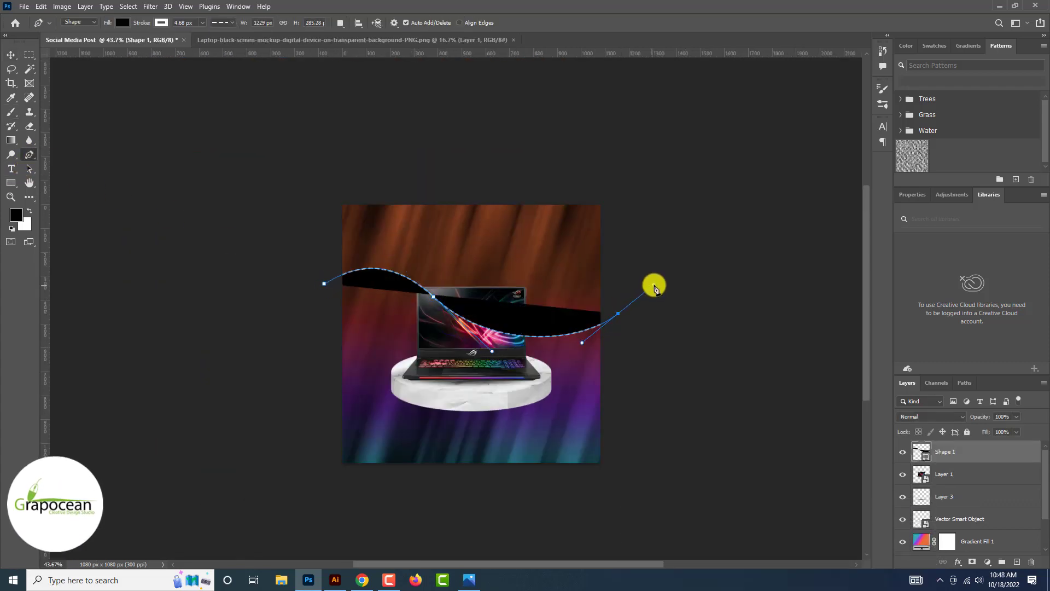
{"action": "left_click", "coordinate": [123, 23]}
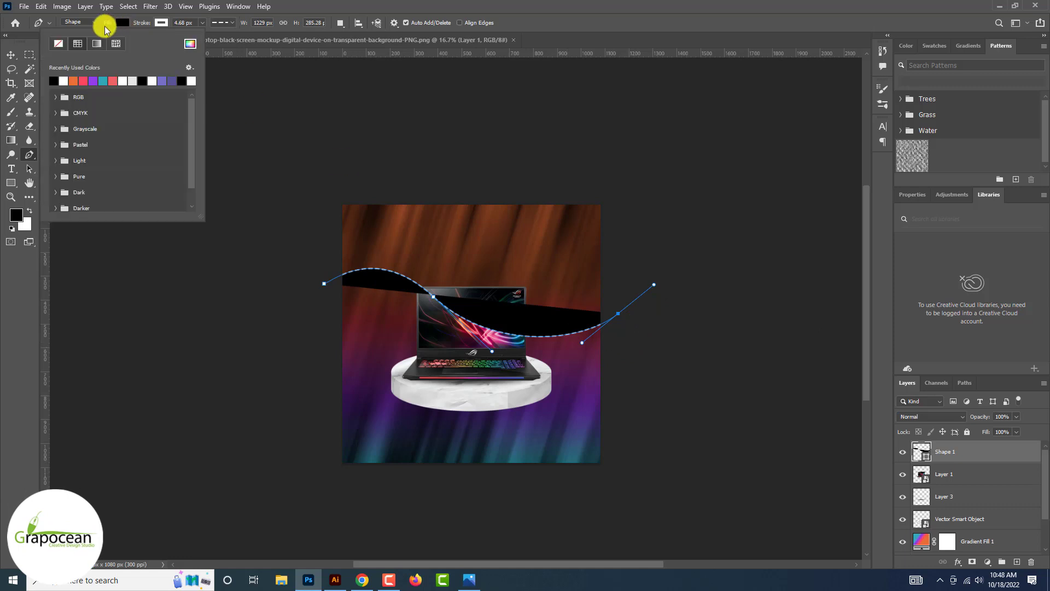
{"action": "left_click", "coordinate": [55, 43]}
{"action": "left_click", "coordinate": [161, 22]}
{"action": "left_click", "coordinate": [223, 23]}
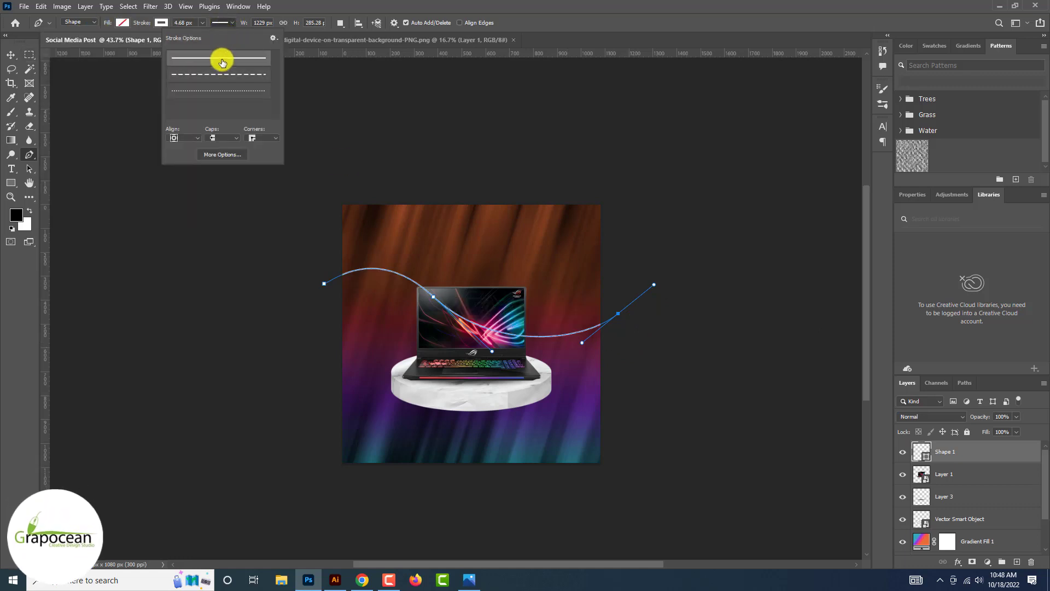
{"action": "left_click", "coordinate": [161, 22]}
{"action": "left_click", "coordinate": [94, 45]}
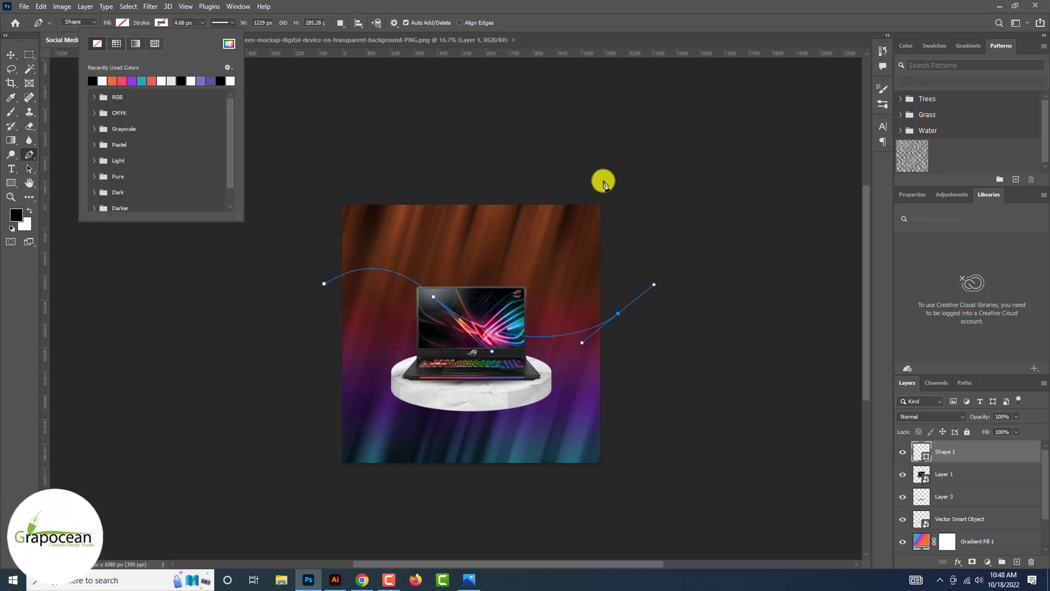
{"action": "left_click", "coordinate": [623, 185]}
Step: Load the wave as a selection and move Layer 2 and Gradient Fill 1 to the top of the stack
{"action": "left_click", "coordinate": [324, 288]}
{"action": "key", "text": "ctrl+Return"}
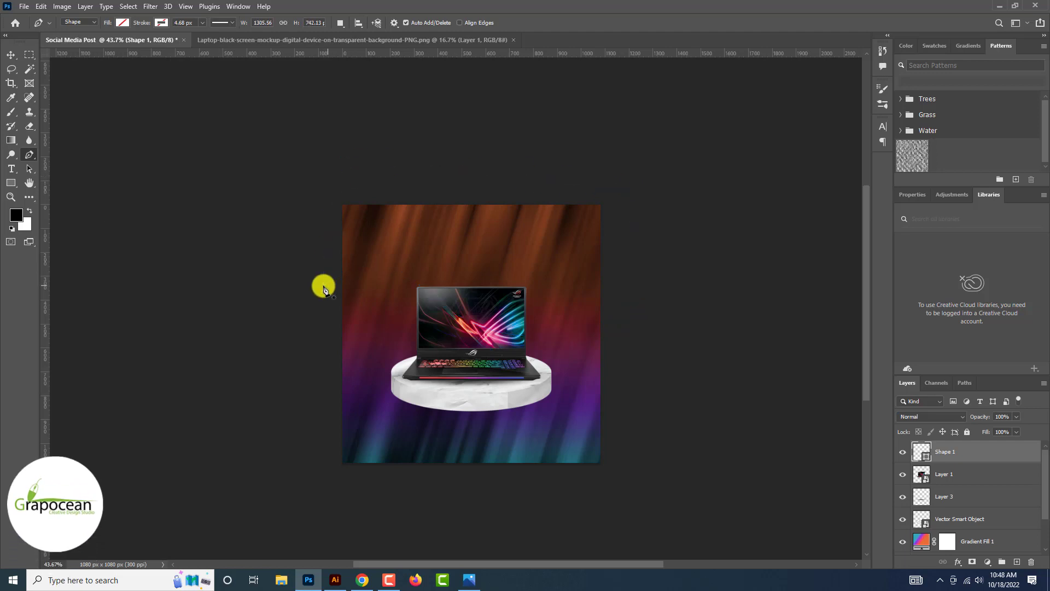
{"action": "left_click", "coordinate": [11, 111]}
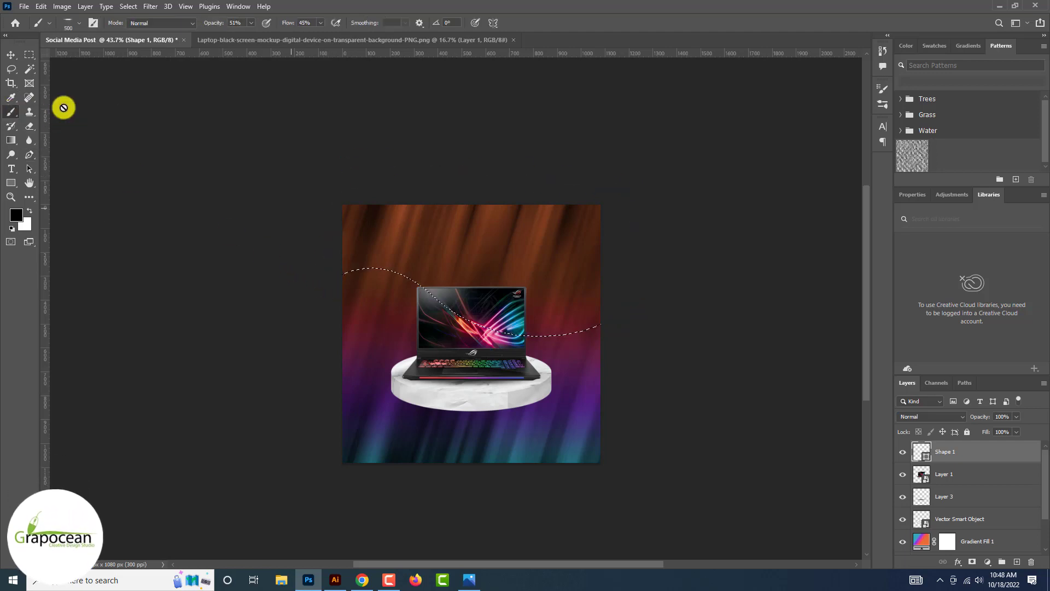
{"action": "scroll", "coordinate": [950, 480], "scroll_direction": "down", "scroll_amount": 2}
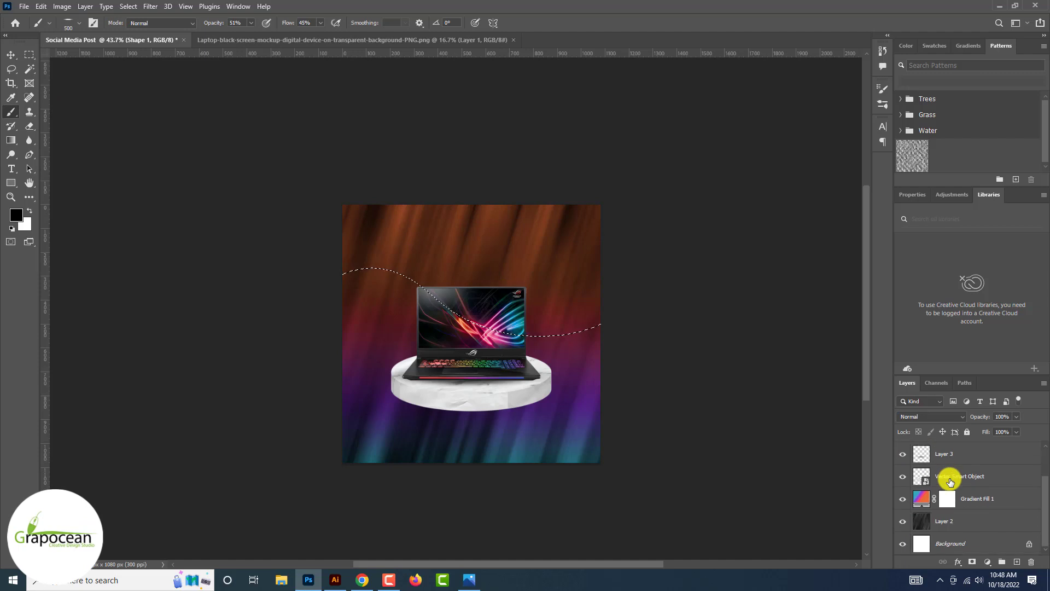
{"action": "left_click", "coordinate": [959, 526]}
{"action": "left_click", "coordinate": [987, 502], "text": "shift"}
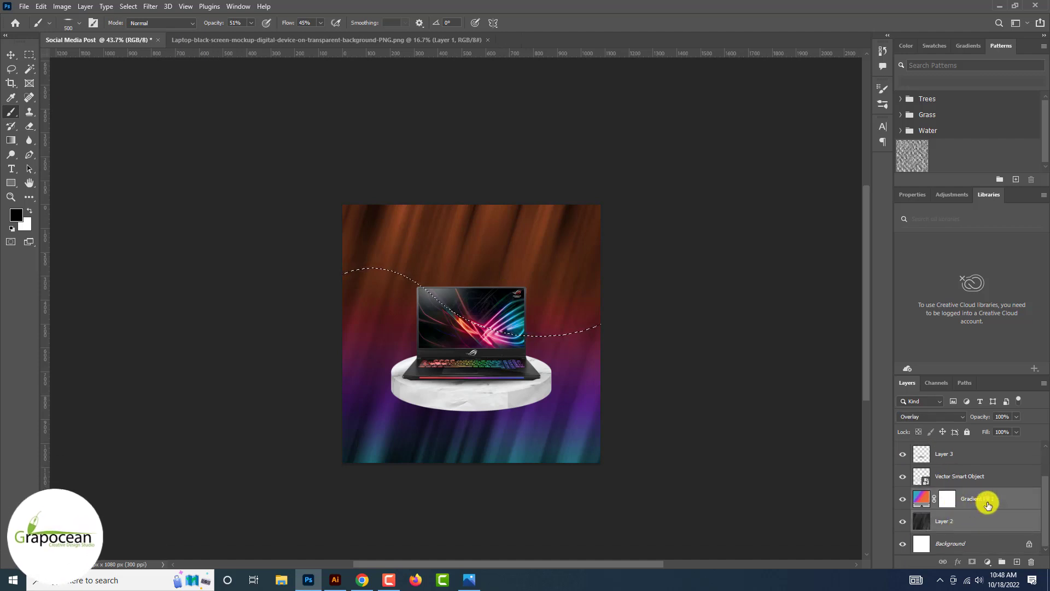
{"action": "scroll", "coordinate": [987, 504], "scroll_direction": "up", "scroll_amount": 2}
{"action": "left_click_drag", "start_coordinate": [973, 543], "coordinate": [975, 452]}
Step: Convert the background layers to a Smart Object and give it a layer mask inverted to black
{"action": "right_click", "coordinate": [975, 452]}
{"action": "left_click", "coordinate": [886, 257]}
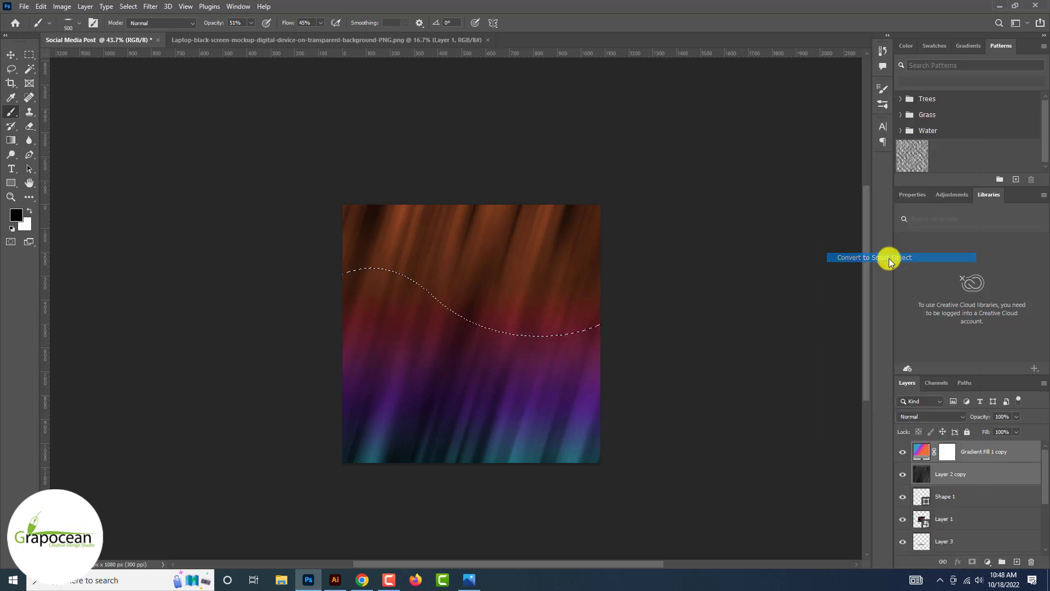
{"action": "left_click", "coordinate": [973, 558]}
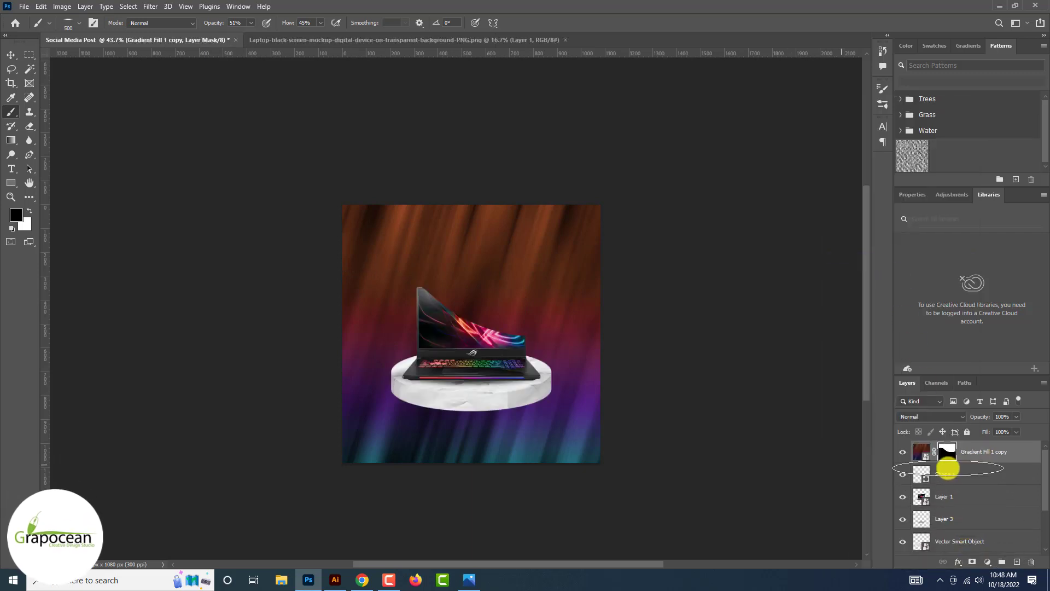
{"action": "key", "text": "ctrl+z"}
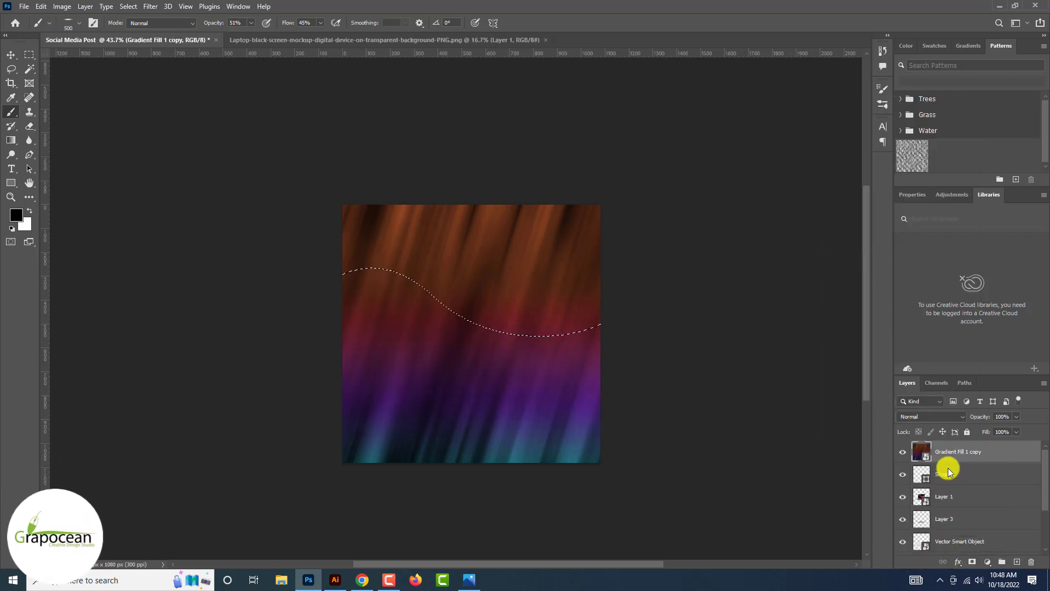
{"action": "left_click", "coordinate": [973, 561]}
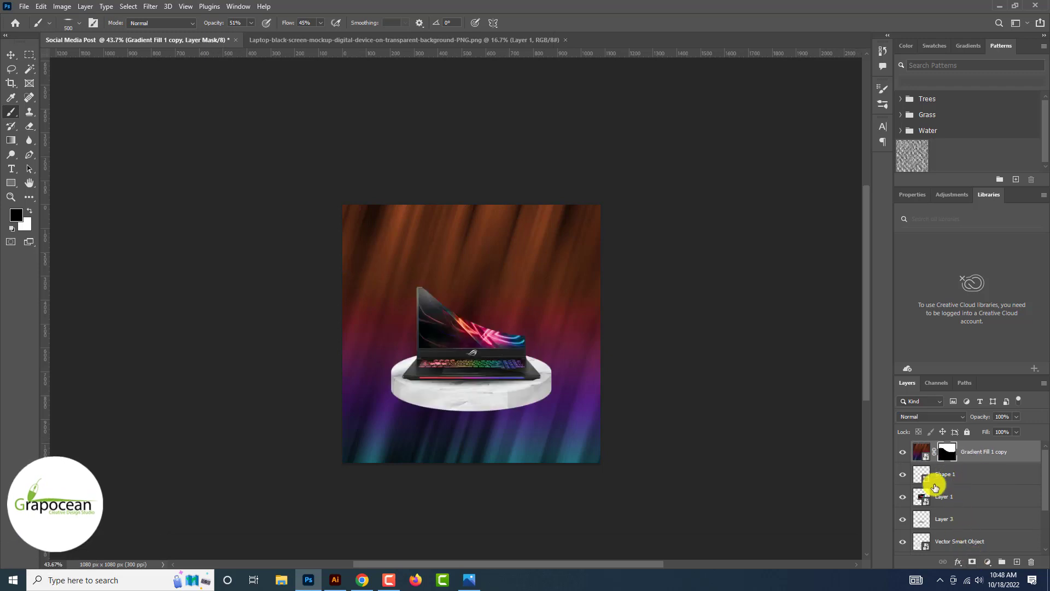
{"action": "key", "text": "ctrl+z"}
{"action": "left_click", "coordinate": [29, 56]}
{"action": "left_click", "coordinate": [150, 187]}
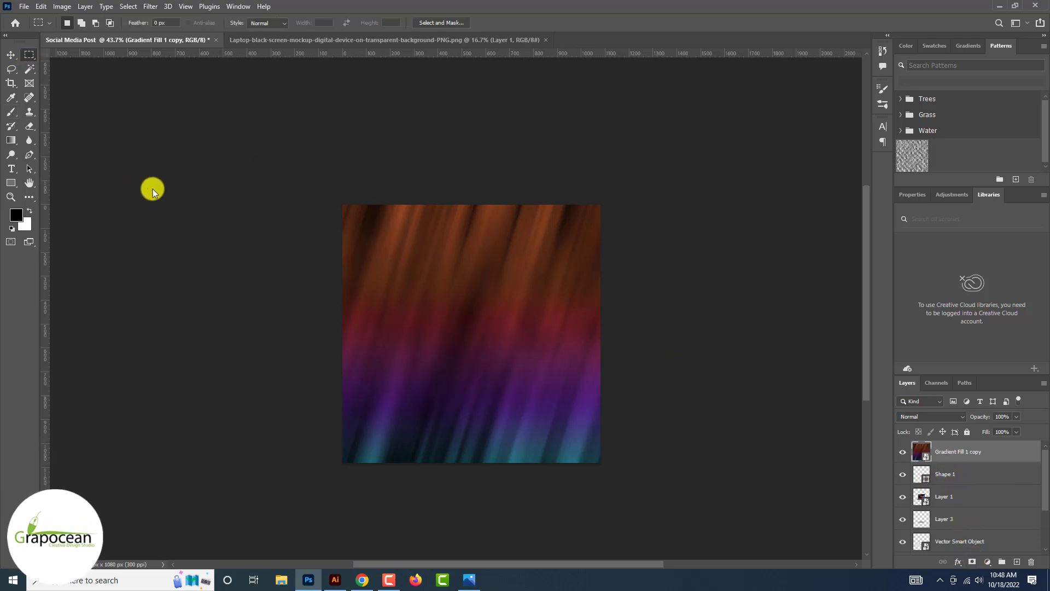
{"action": "left_click", "coordinate": [972, 562]}
{"action": "key", "text": "ctrl+i"}
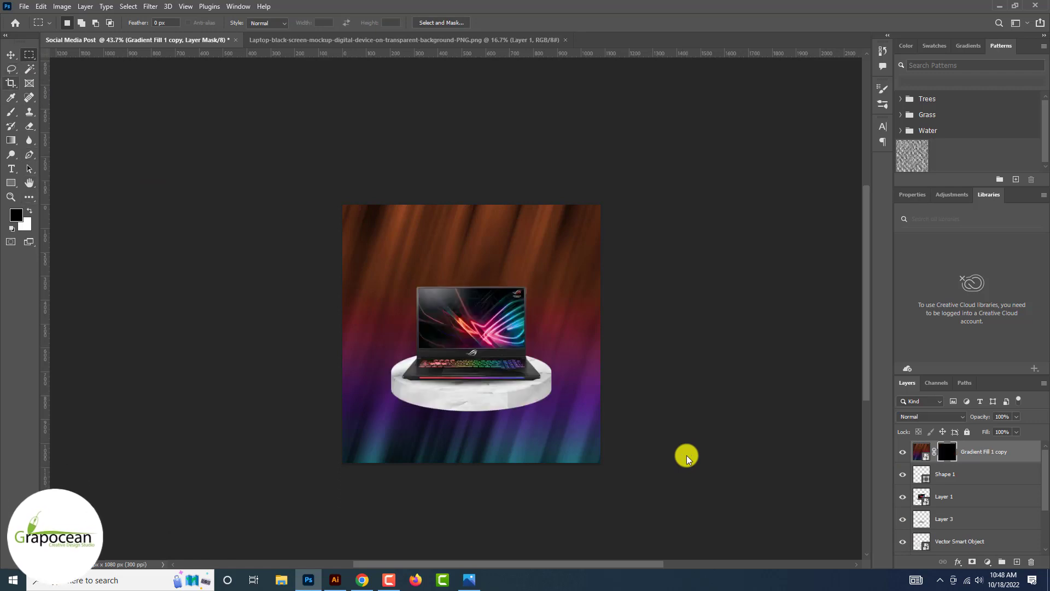
Step: Draw a closed, unfilled Shape 2 wave path along the laptop's top edge
{"action": "left_click", "coordinate": [34, 157]}
{"action": "left_click", "coordinate": [325, 256]}
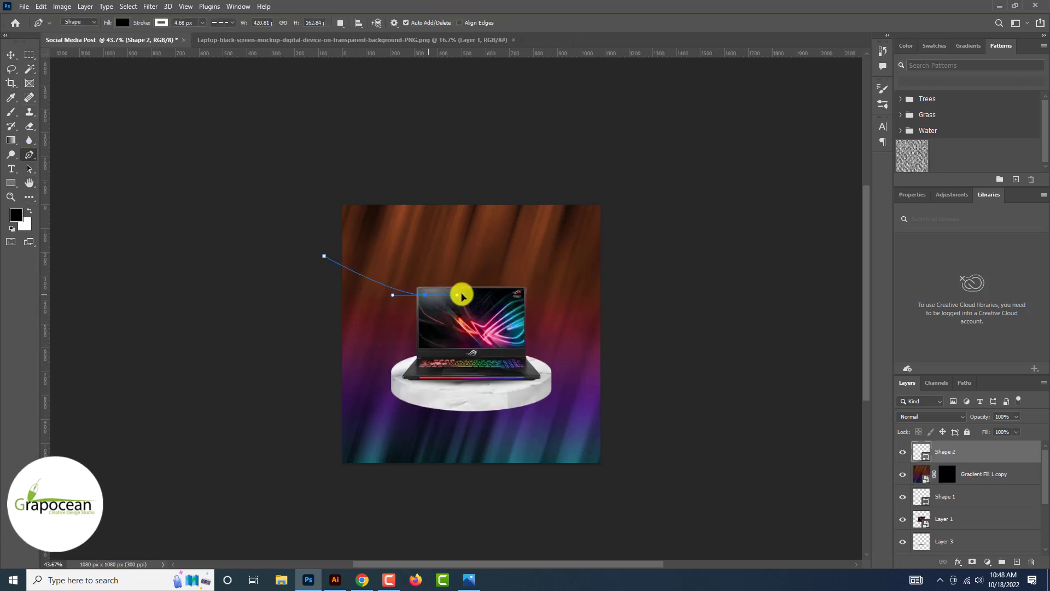
{"action": "left_click_drag", "start_coordinate": [425, 296], "coordinate": [501, 285]}
{"action": "left_click_drag", "start_coordinate": [646, 332], "coordinate": [683, 300]}
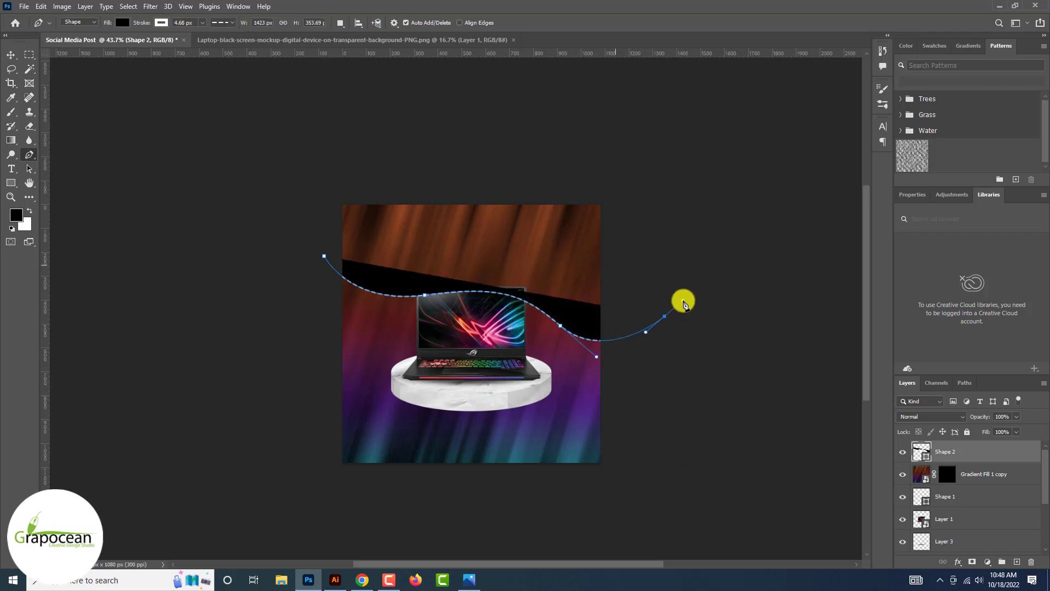
{"action": "left_click", "coordinate": [221, 23]}
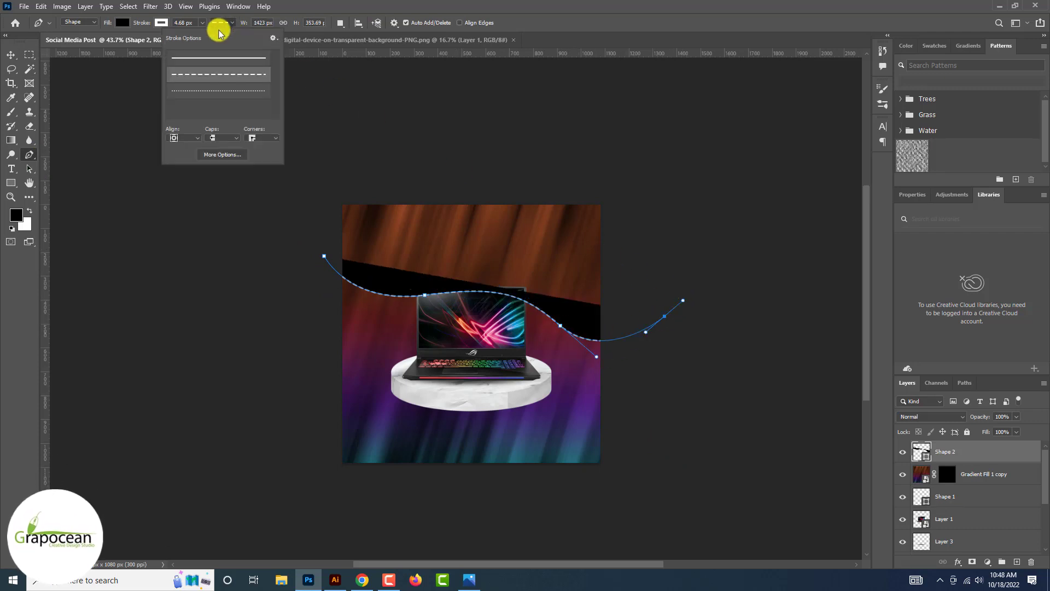
{"action": "left_click", "coordinate": [116, 23]}
{"action": "left_click", "coordinate": [54, 42]}
{"action": "left_click", "coordinate": [162, 23]}
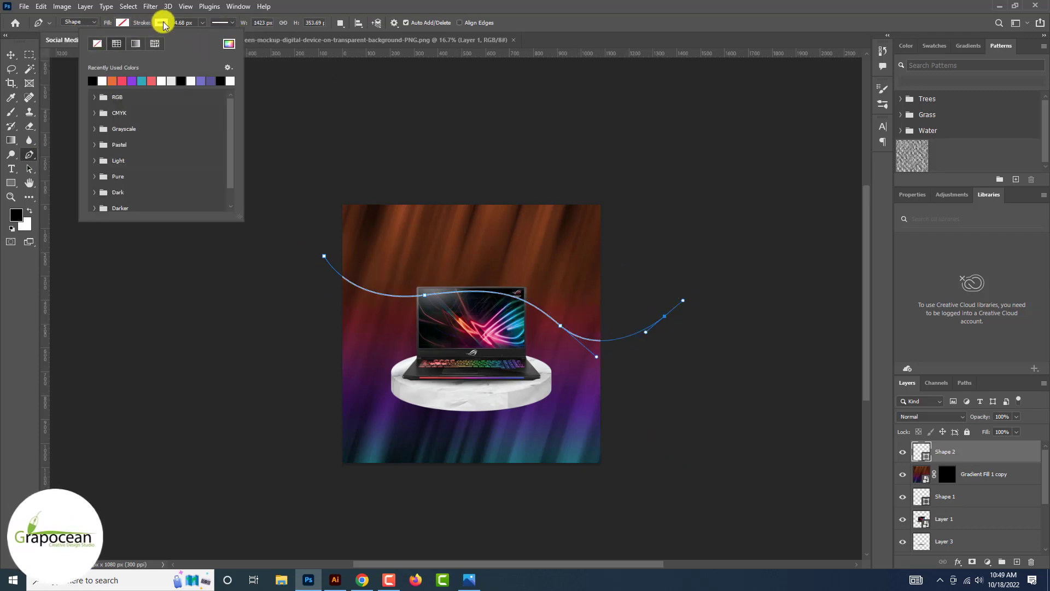
{"action": "left_click", "coordinate": [621, 175]}
{"action": "left_click", "coordinate": [634, 176]}
{"action": "left_click", "coordinate": [362, 158]}
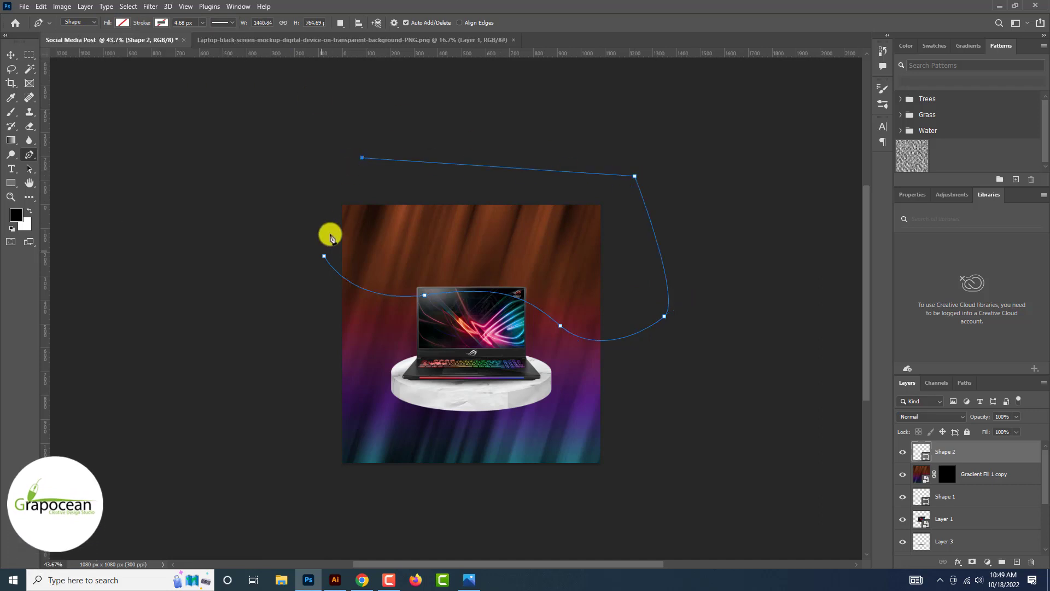
{"action": "left_click_drag", "start_coordinate": [324, 256], "coordinate": [343, 307]}
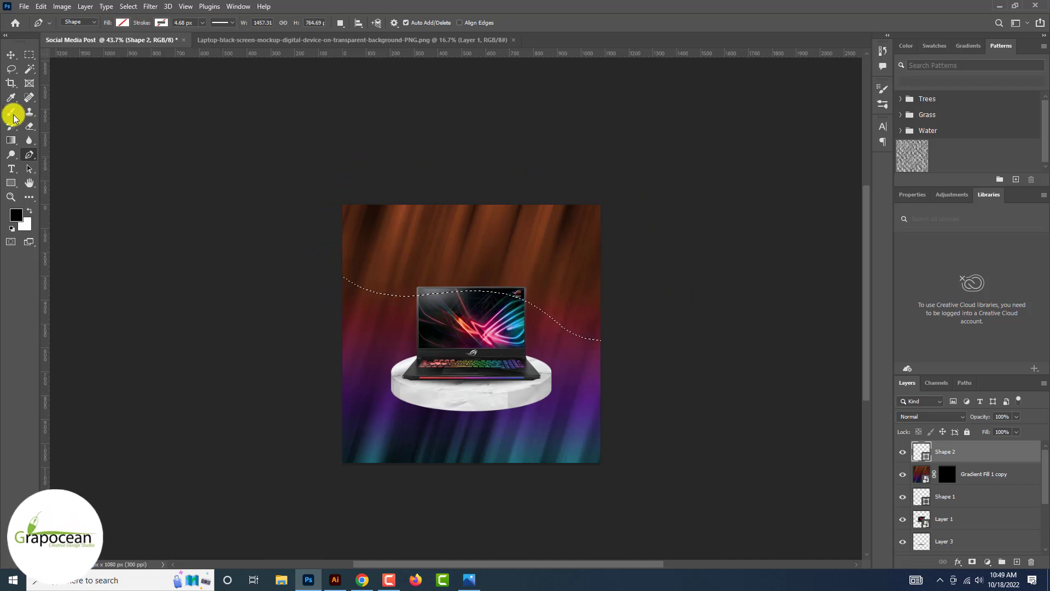
Step: Brush white onto the background copy's mask along the wave
{"action": "right_click", "coordinate": [13, 116]}
{"action": "left_click", "coordinate": [60, 110]}
{"action": "left_click", "coordinate": [943, 474]}
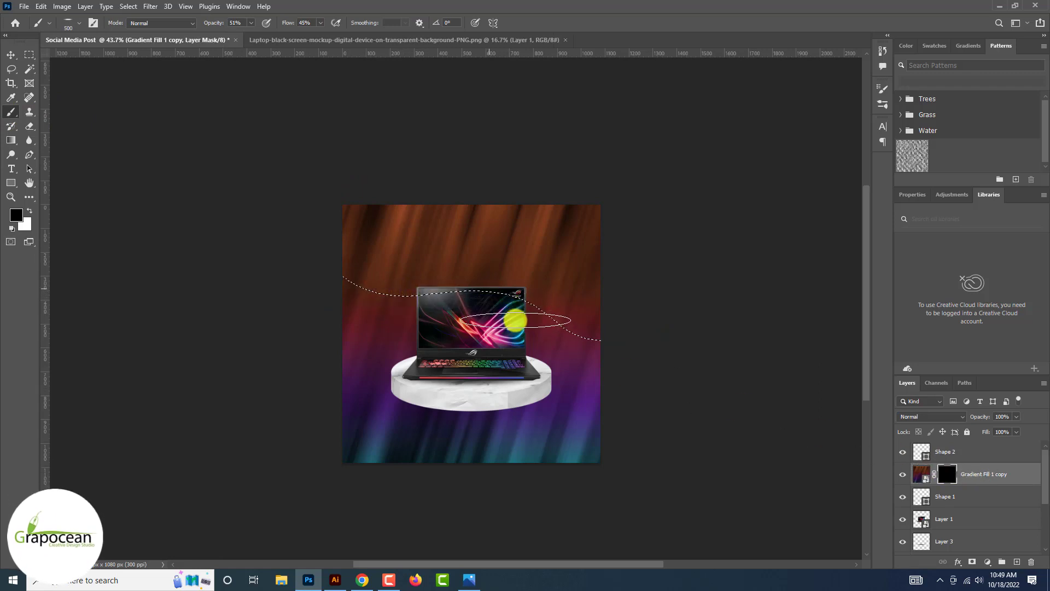
{"action": "mouse_move", "coordinate": [378, 293]}
{"action": "left_mouse_down"}
{"action": "mouse_move", "coordinate": [496, 297]}
{"action": "mouse_move", "coordinate": [547, 342]}
{"action": "left_mouse_up"}
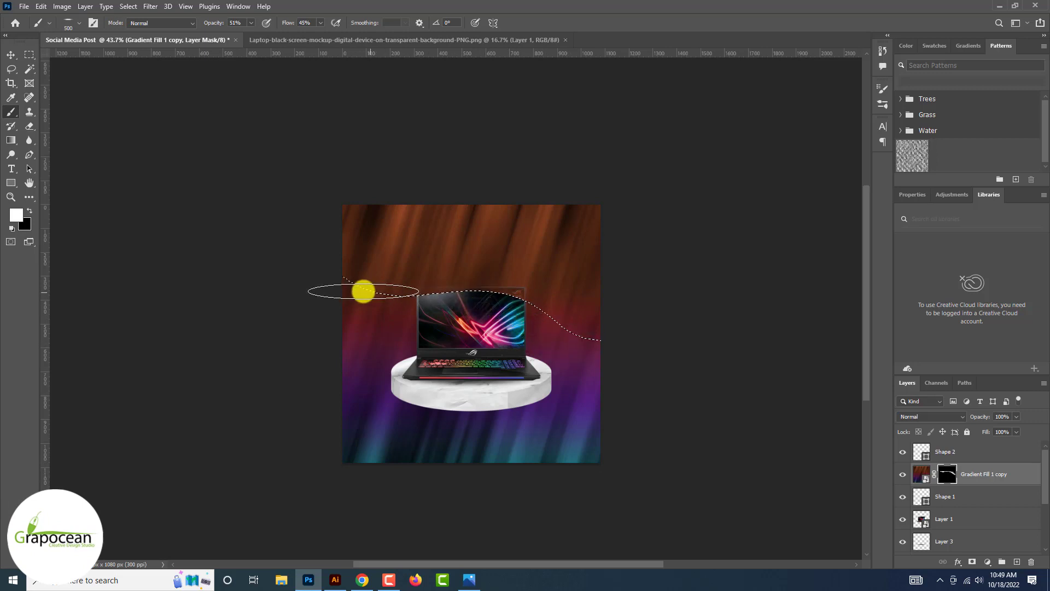
{"action": "left_click", "coordinate": [988, 561]}
Step: Try a clipped Levels adjustment with a deeper black point, then reorder and delete it
{"action": "left_click", "coordinate": [1003, 409]}
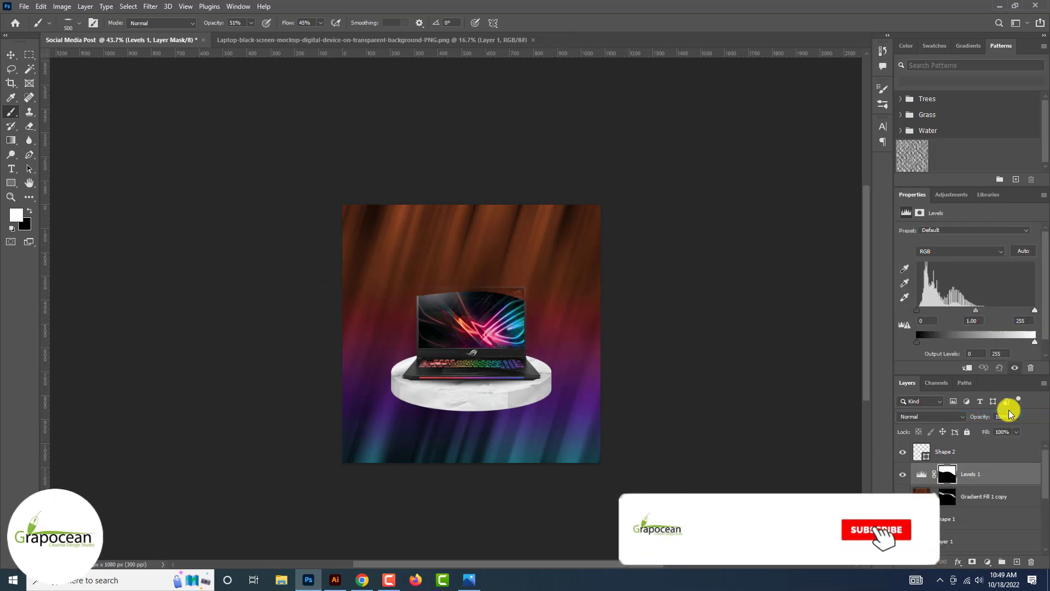
{"action": "mouse_move", "coordinate": [928, 312]}
{"action": "left_mouse_down"}
{"action": "mouse_move", "coordinate": [917, 308]}
{"action": "mouse_move", "coordinate": [930, 310]}
{"action": "left_mouse_up"}
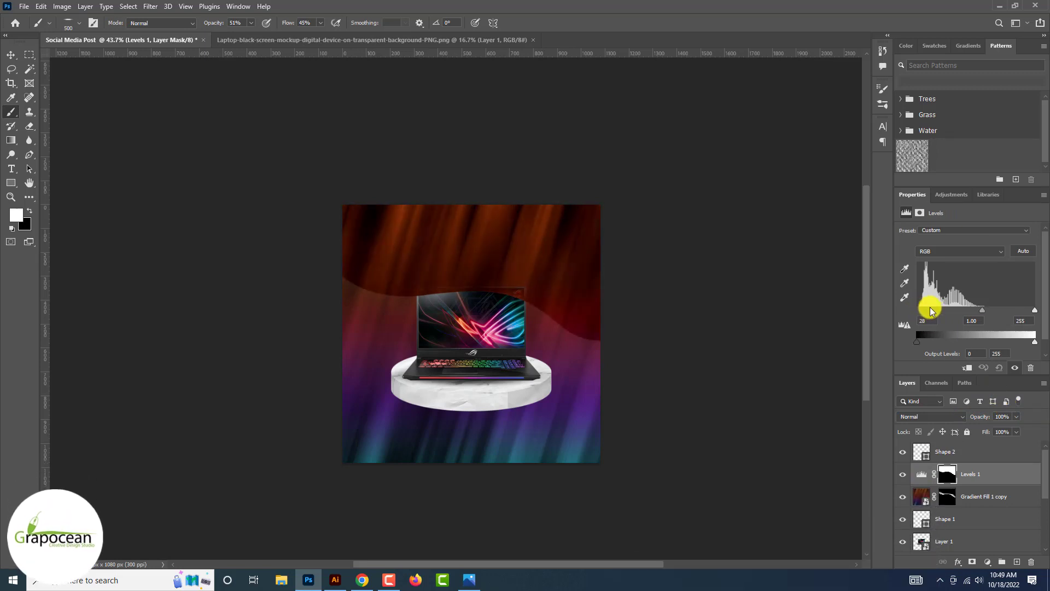
{"action": "right_click", "coordinate": [999, 475]}
{"action": "left_click", "coordinate": [948, 222]}
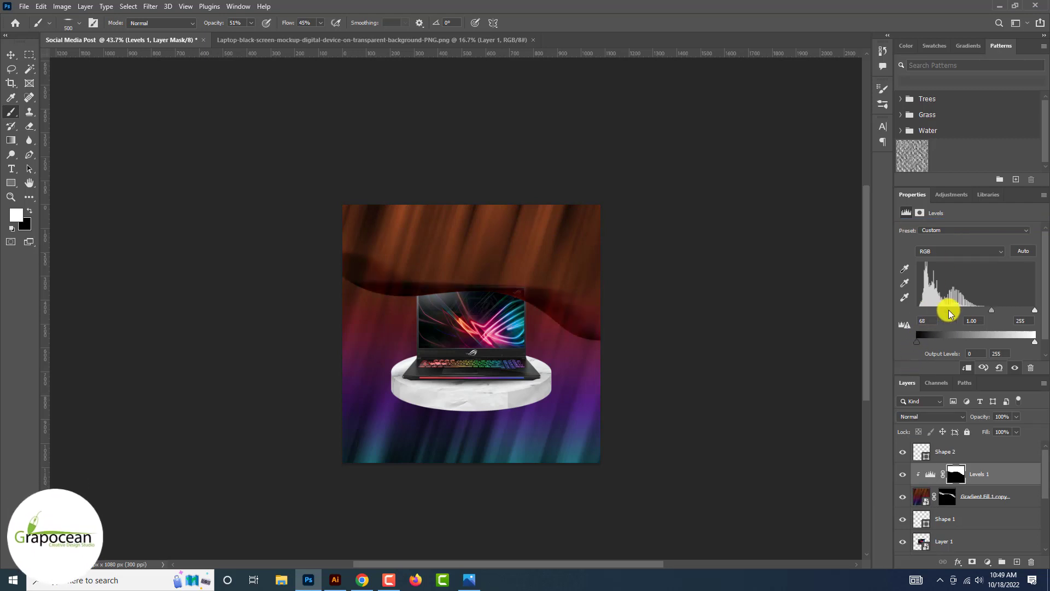
{"action": "left_click_drag", "start_coordinate": [930, 309], "coordinate": [956, 309]}
{"action": "left_click", "coordinate": [986, 501], "text": "shift"}
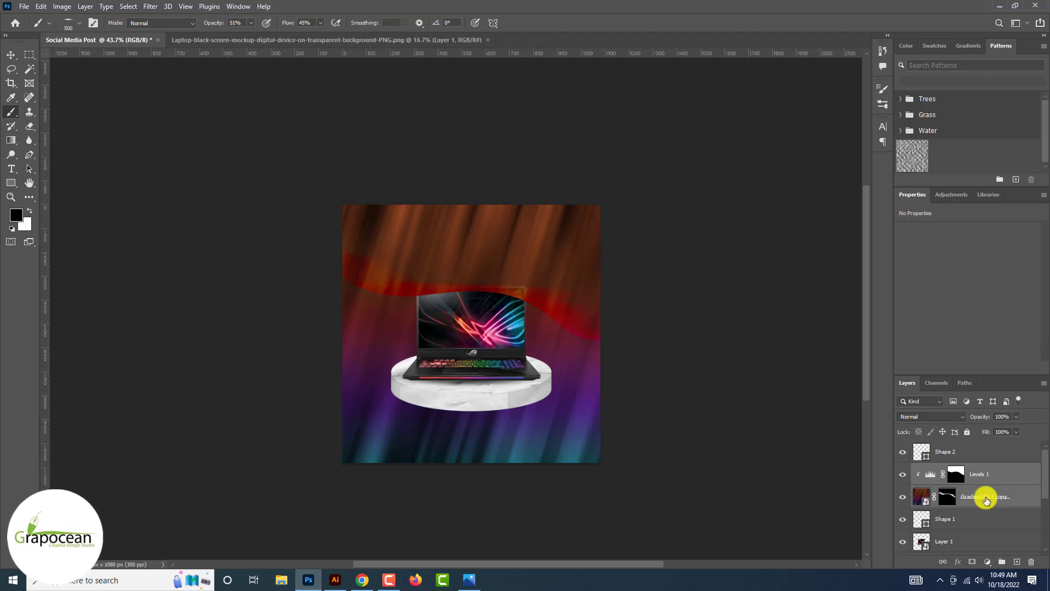
{"action": "scroll", "coordinate": [981, 496], "scroll_direction": "down", "scroll_amount": 2}
{"action": "left_click_drag", "start_coordinate": [977, 459], "coordinate": [956, 546]}
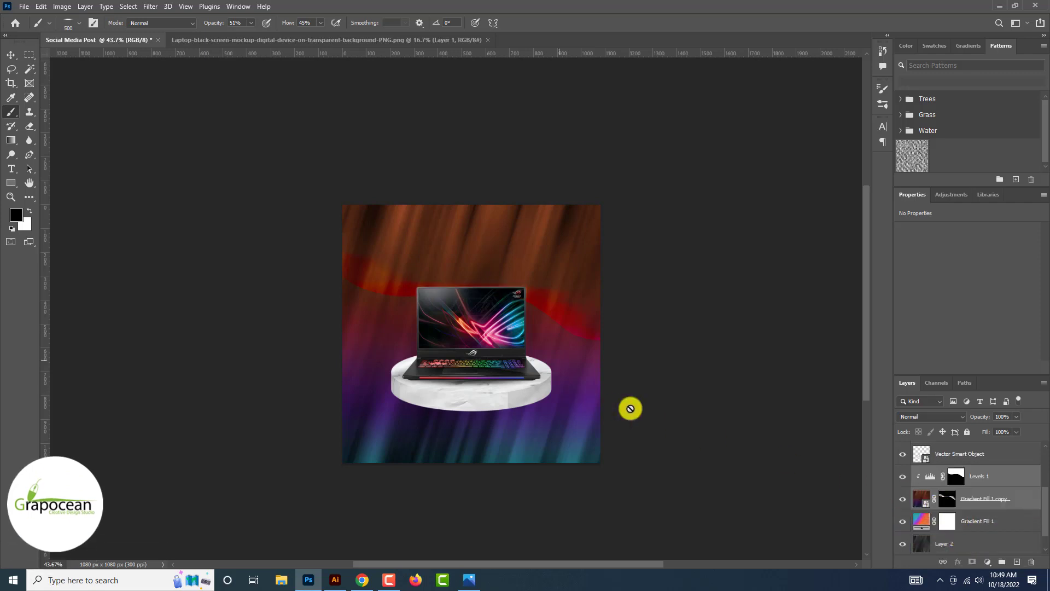
{"action": "left_click", "coordinate": [979, 479]}
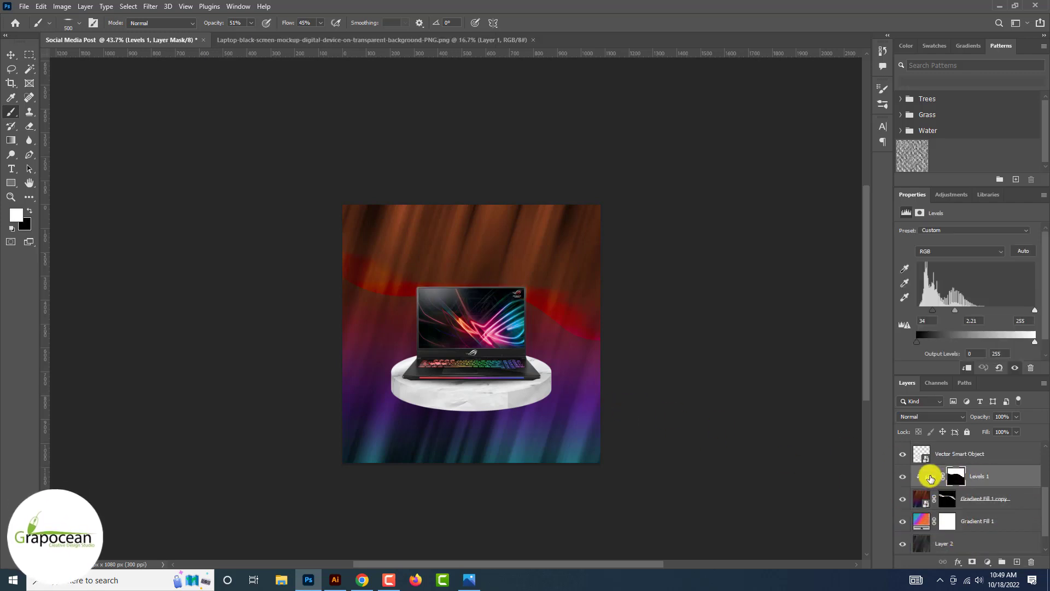
{"action": "left_click_drag", "start_coordinate": [930, 479], "coordinate": [1031, 562]}
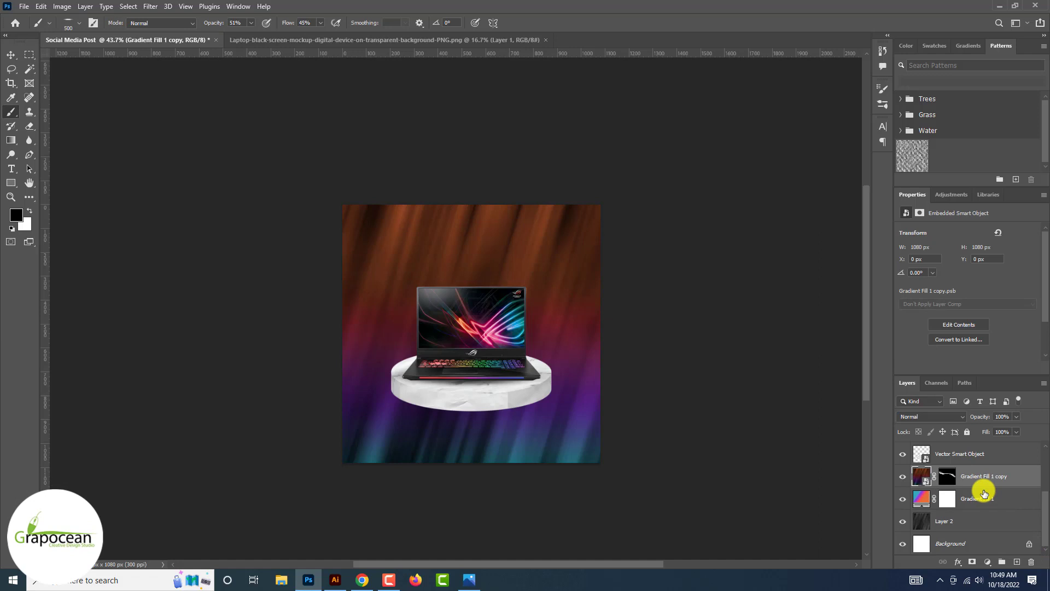
Step: Add a new Levels 1 clipped to the background copy, set to 22, 2.75, 255
{"action": "left_click", "coordinate": [987, 562]}
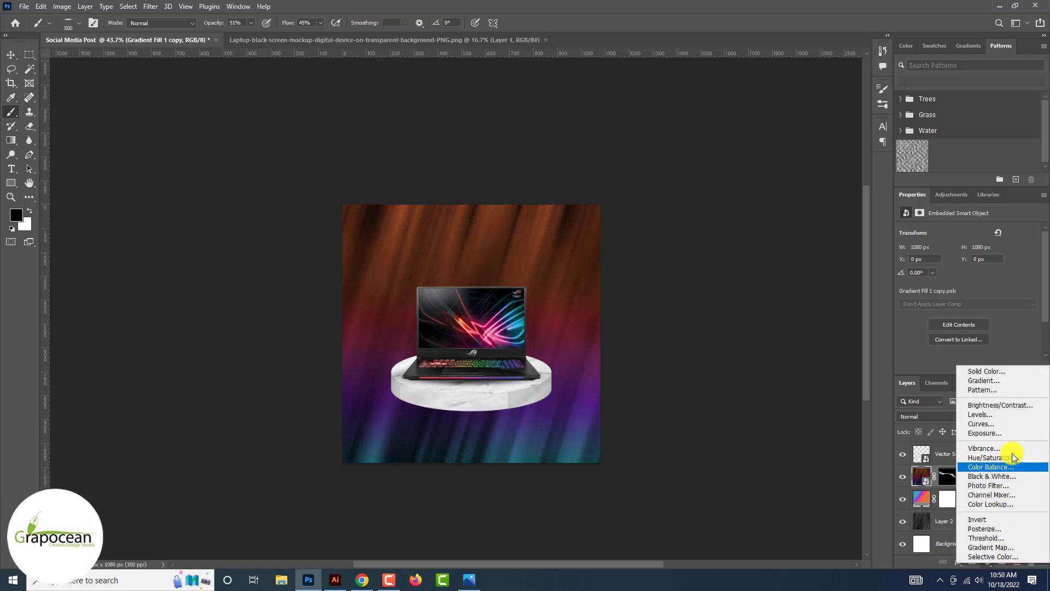
{"action": "key", "text": "Up"}
{"action": "key", "text": "Up"}
{"action": "key", "text": "Up"}
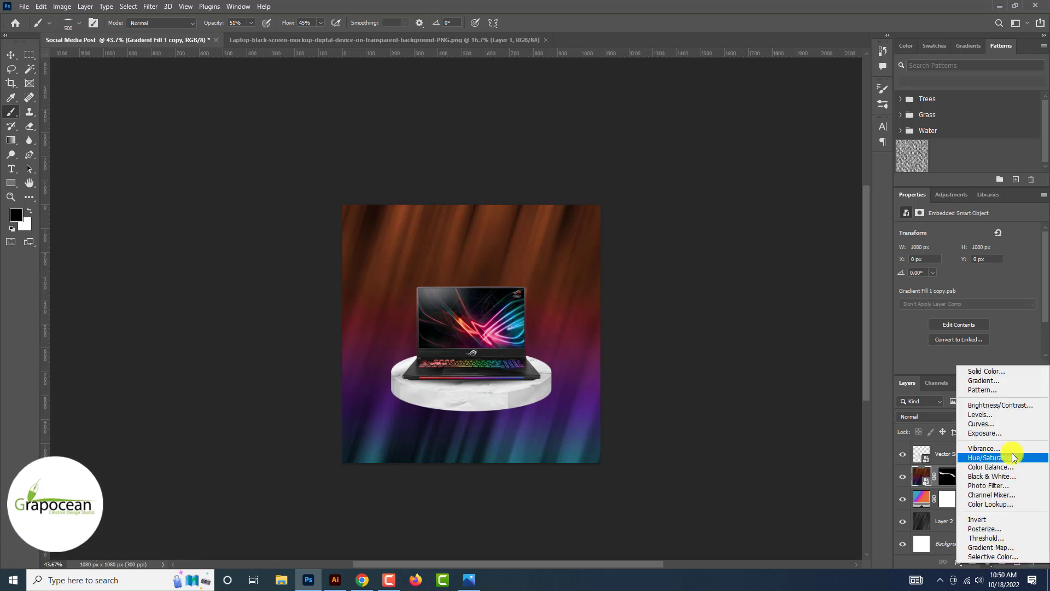
{"action": "left_click", "coordinate": [981, 414]}
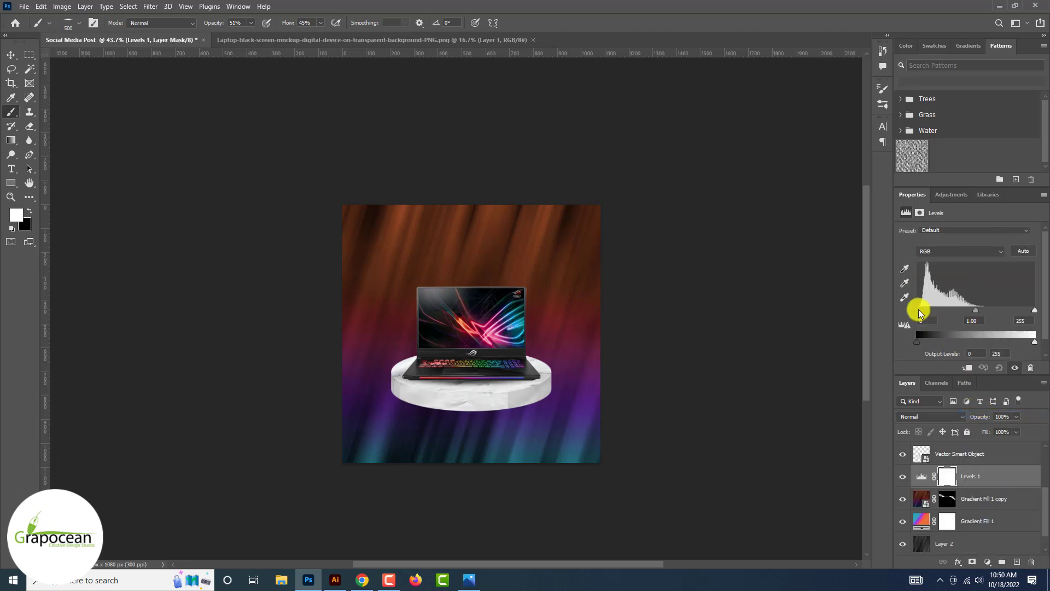
{"action": "left_click_drag", "start_coordinate": [921, 310], "coordinate": [936, 311]}
{"action": "right_click", "coordinate": [989, 478]}
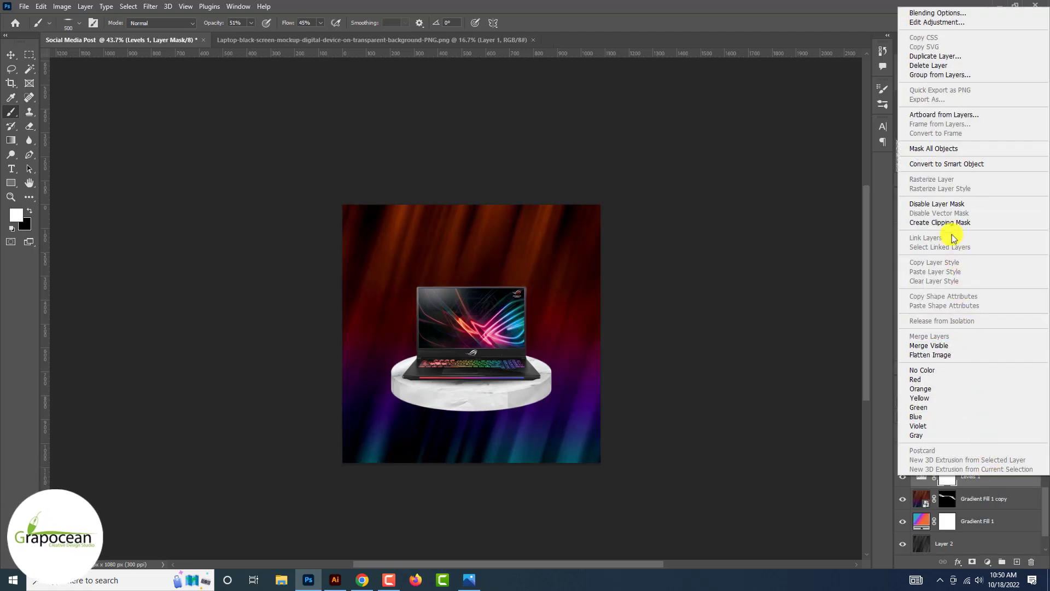
{"action": "left_click", "coordinate": [951, 223]}
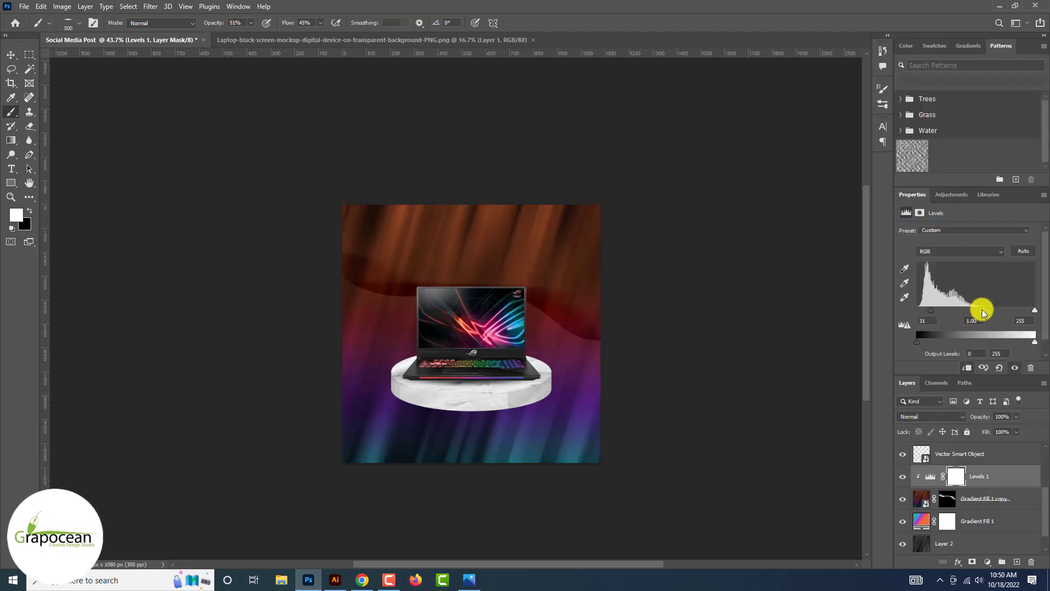
{"action": "left_click_drag", "start_coordinate": [982, 310], "coordinate": [929, 314]}
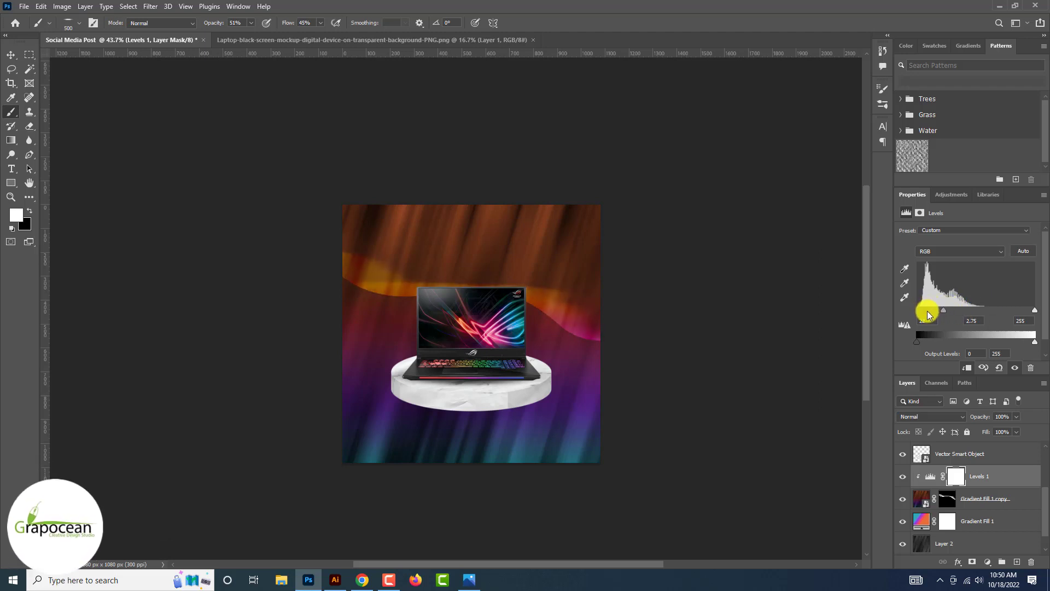
{"action": "left_click", "coordinate": [992, 501]}
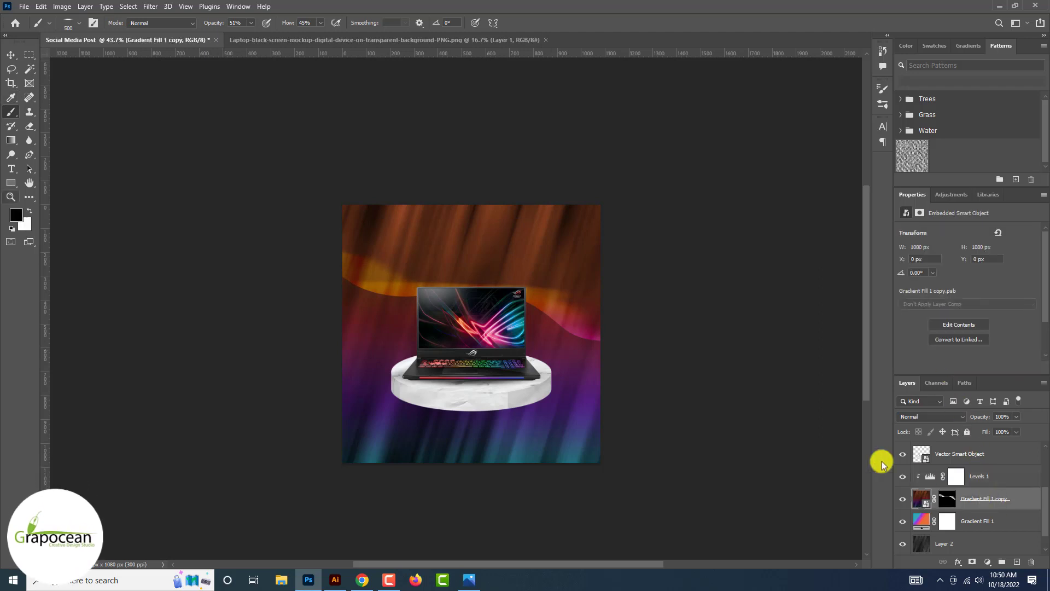
Step: Draw a curved Shape 3 wave path across the laptop with no fill
{"action": "left_click_drag", "start_coordinate": [516, 333], "coordinate": [622, 362]}
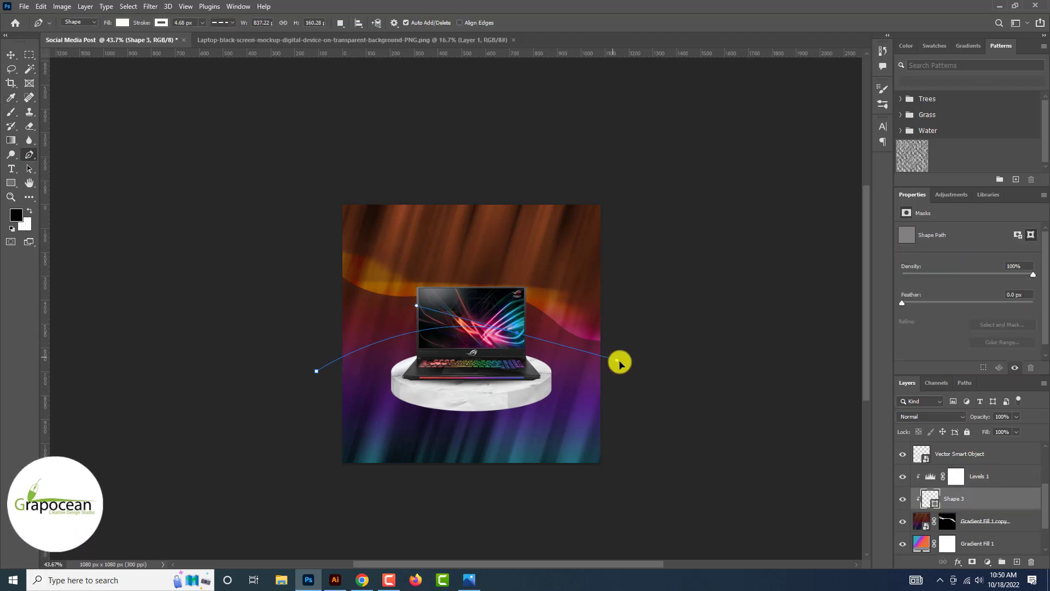
{"action": "left_click_drag", "start_coordinate": [646, 244], "coordinate": [698, 236]}
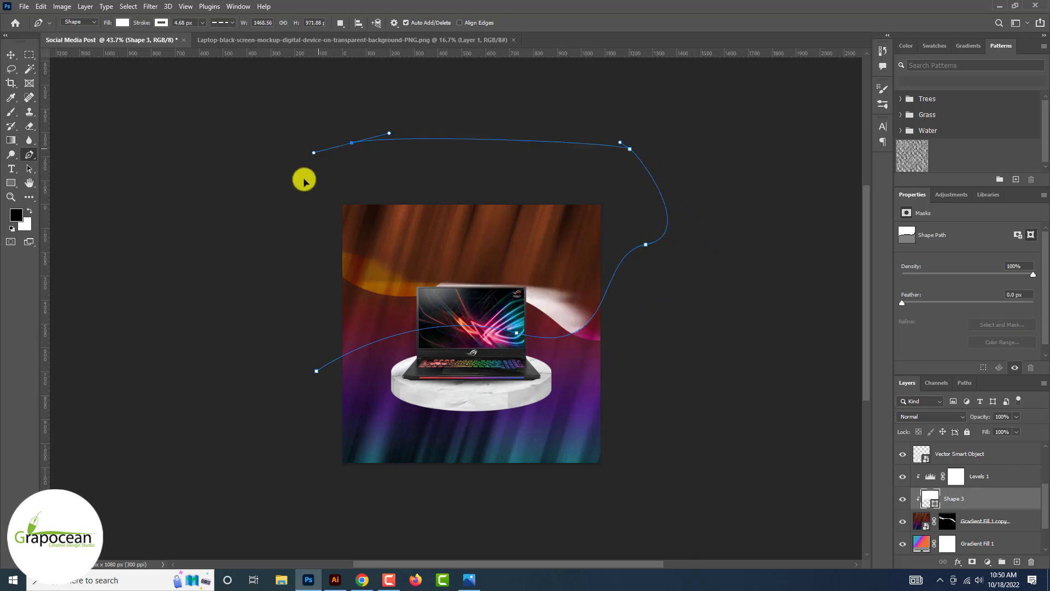
{"action": "left_click", "coordinate": [291, 208]}
{"action": "left_click", "coordinate": [316, 371]}
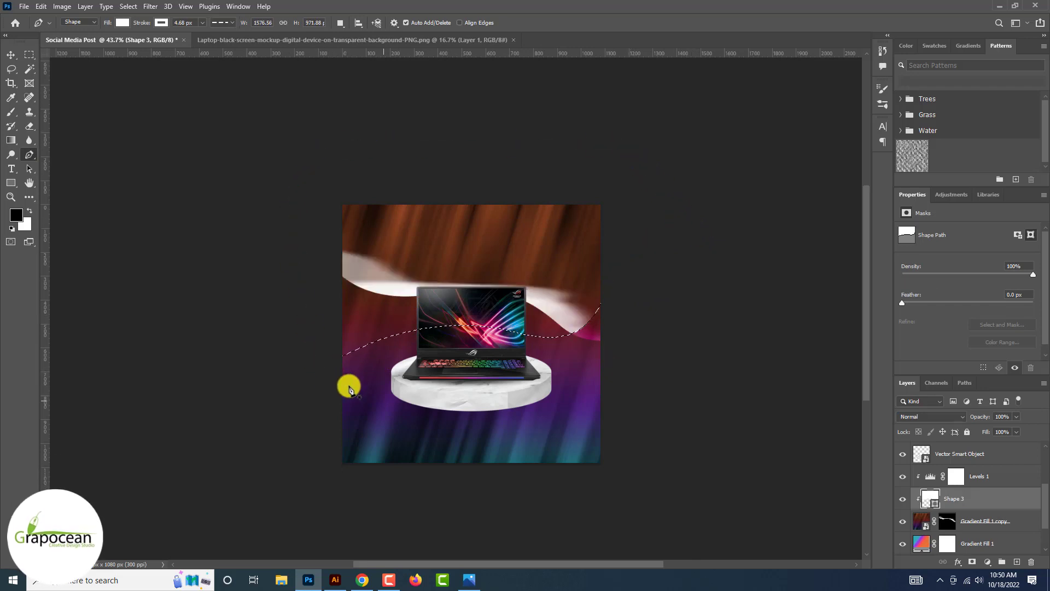
{"action": "key", "text": "ctrl+z"}
{"action": "key", "text": "ctrl+z"}
{"action": "key", "text": "ctrl+z"}
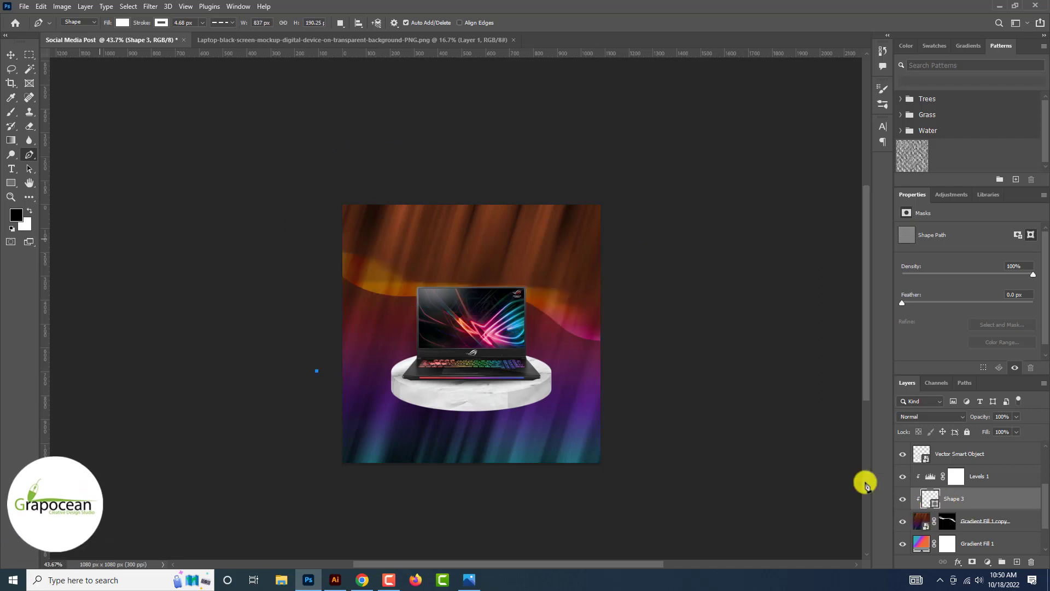
{"action": "left_click", "coordinate": [123, 22]}
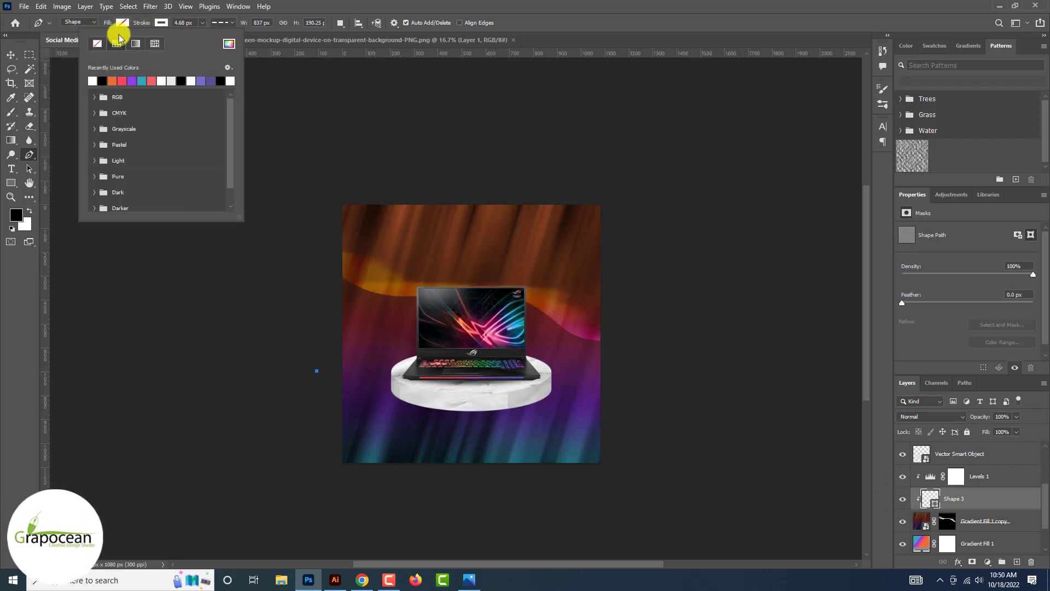
{"action": "left_click_drag", "start_coordinate": [436, 333], "coordinate": [518, 343]}
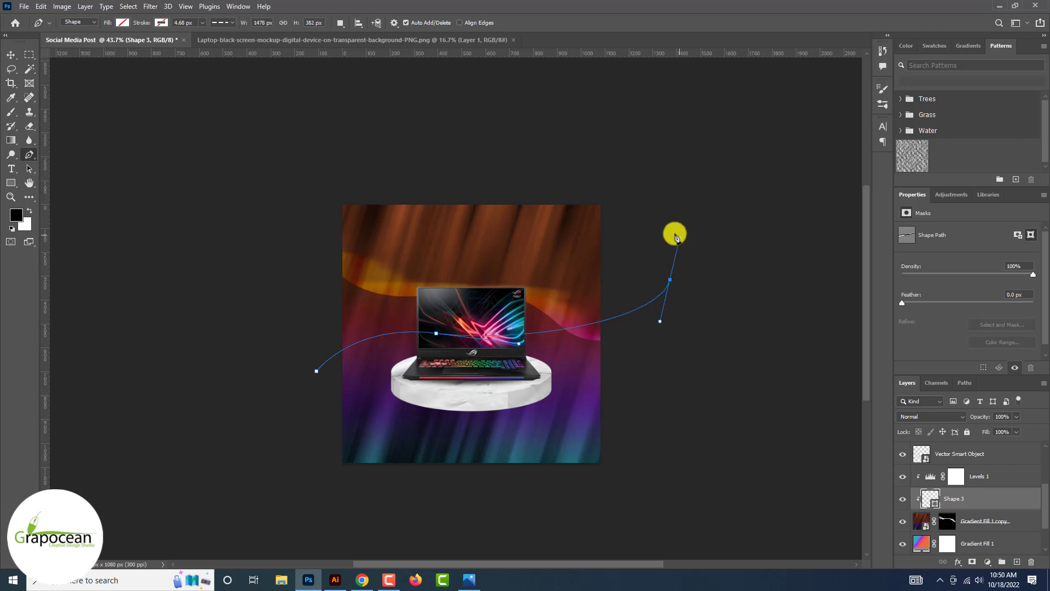
{"action": "left_click", "coordinate": [316, 371]}
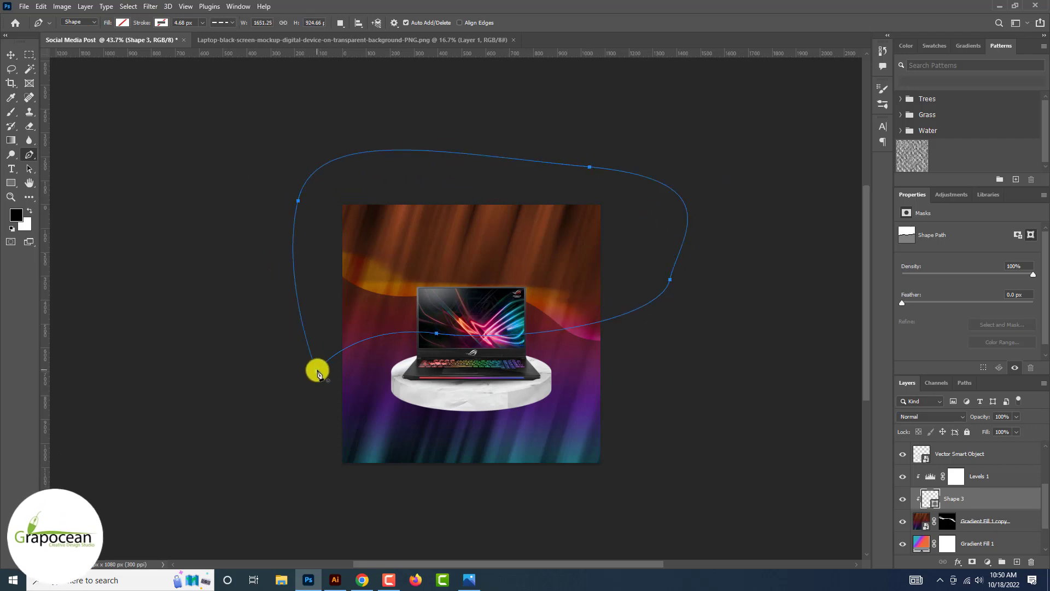
{"action": "scroll", "coordinate": [951, 511], "scroll_direction": "down", "scroll_amount": 1}
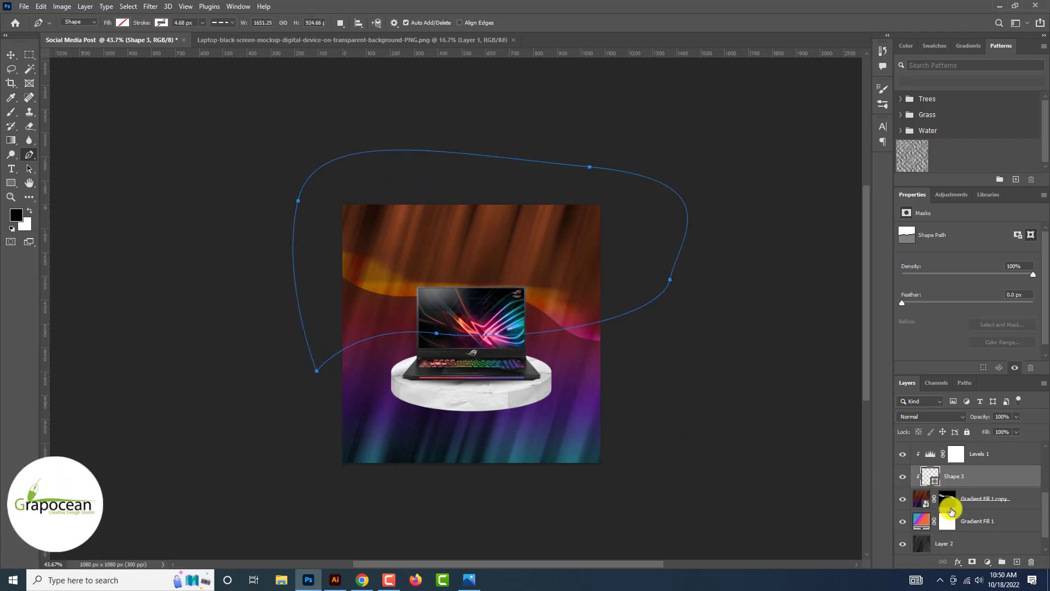
Step: Load the wave as a selection, hide Shape 3, and brush white on the copy's mask
{"action": "key", "text": "ctrl+Return"}
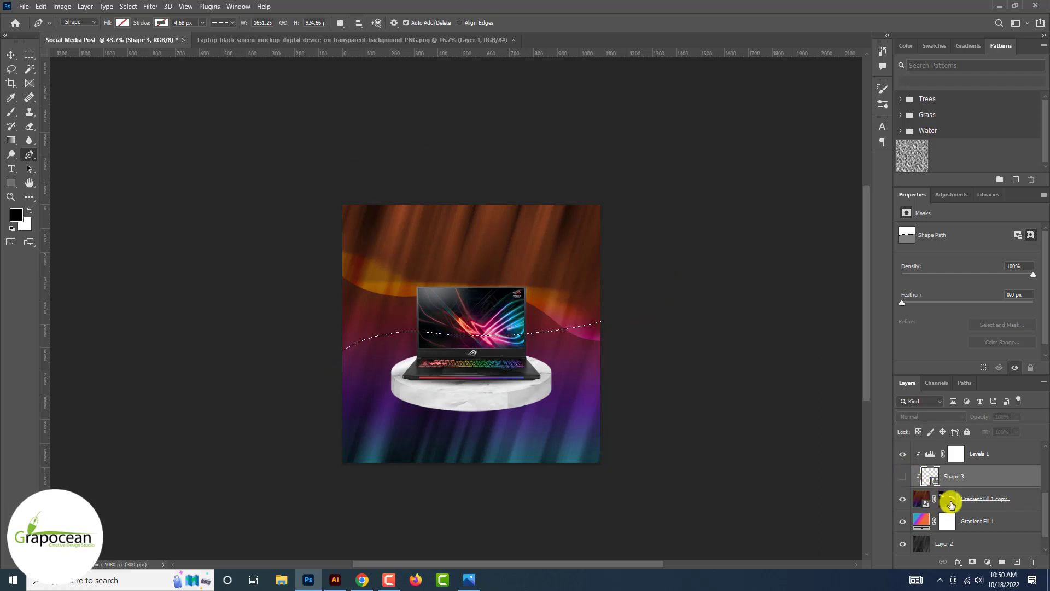
{"action": "left_click", "coordinate": [948, 498]}
{"action": "left_click", "coordinate": [11, 111]}
{"action": "key", "text": "x"}
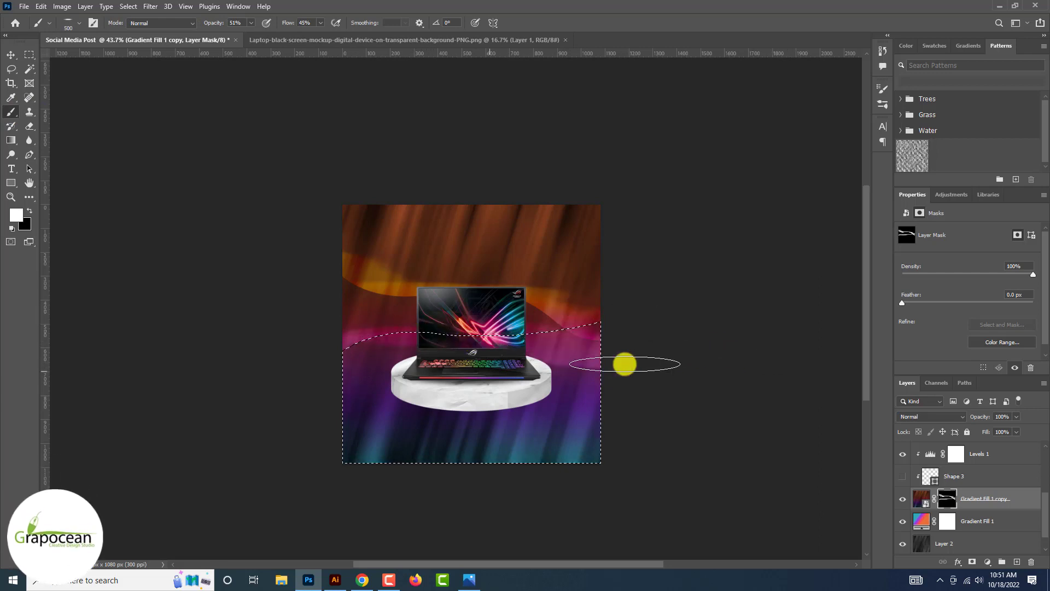
{"action": "key", "text": "m"}
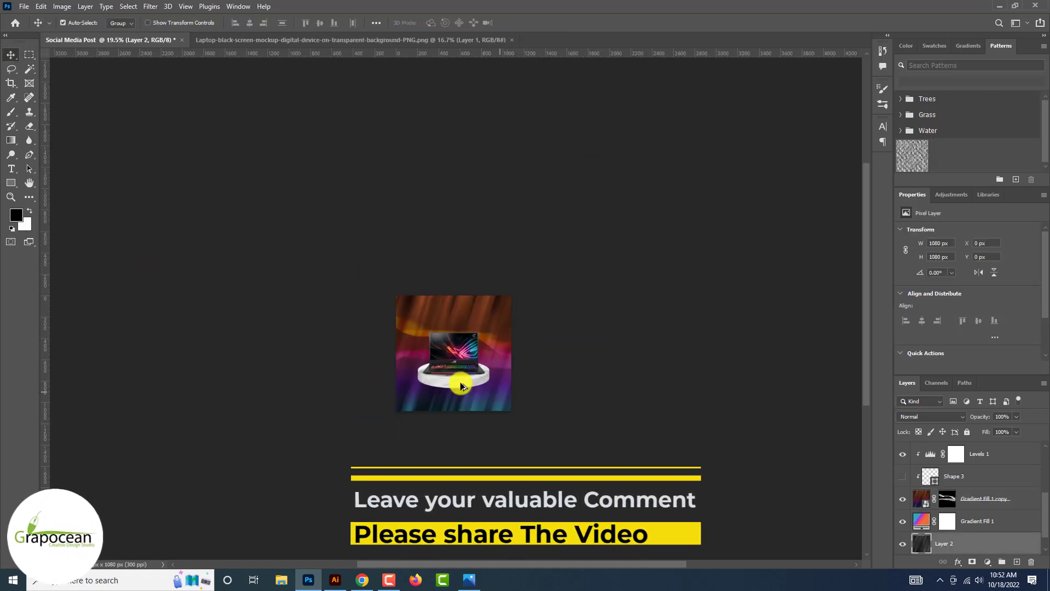
Step: Show Layer 3's podium shadow and set Gradient Fill 1 copy to Linear Dodge (Add)
{"action": "scroll", "coordinate": [460, 382], "scroll_direction": "up", "scroll_amount": 4}
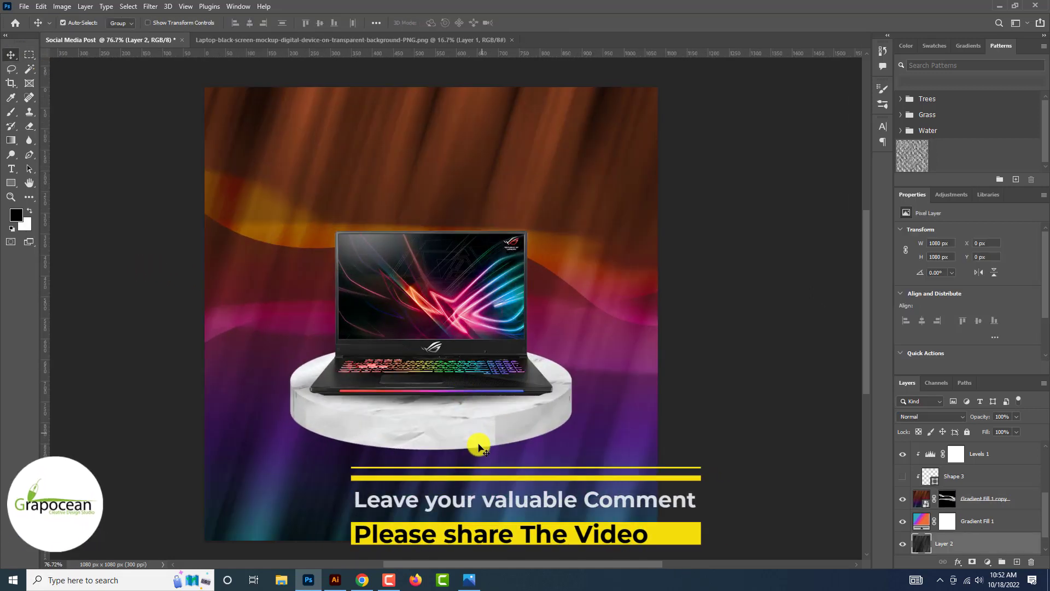
{"action": "left_click", "coordinate": [287, 233]}
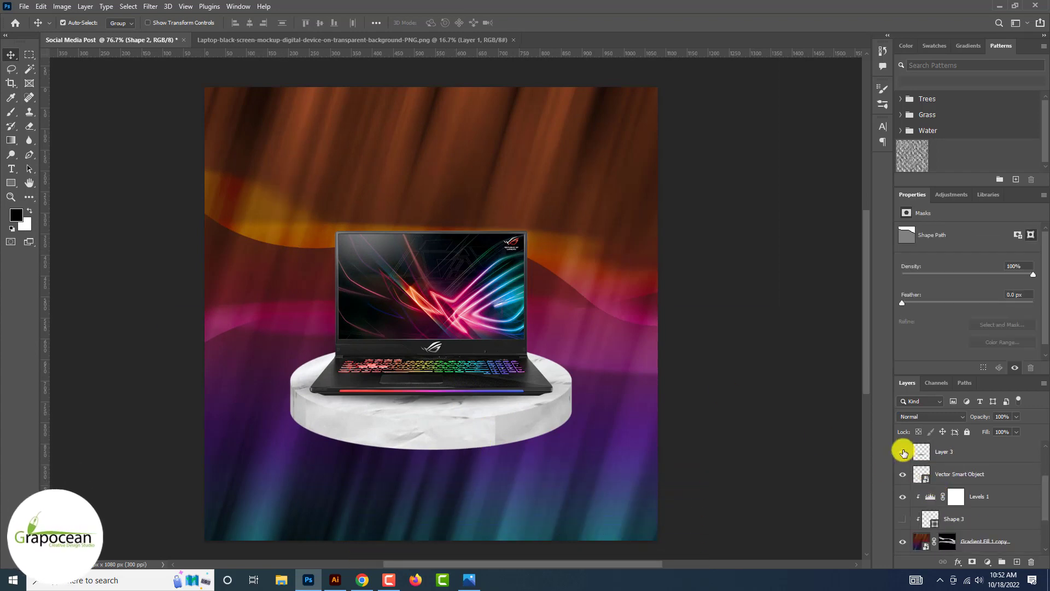
{"action": "left_click", "coordinate": [904, 452]}
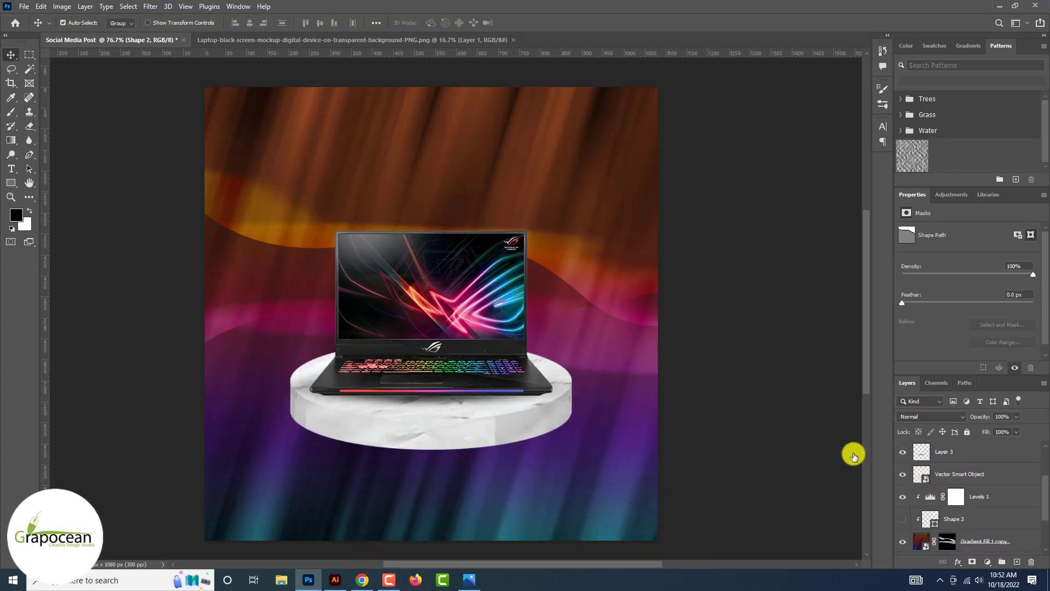
{"action": "left_click", "coordinate": [619, 358]}
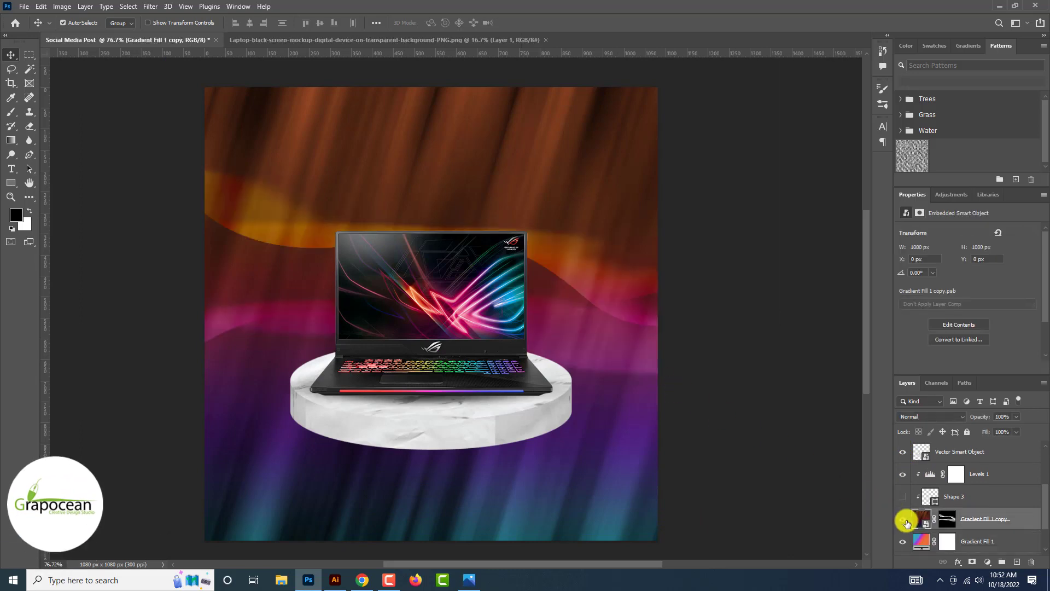
{"action": "left_click", "coordinate": [945, 417]}
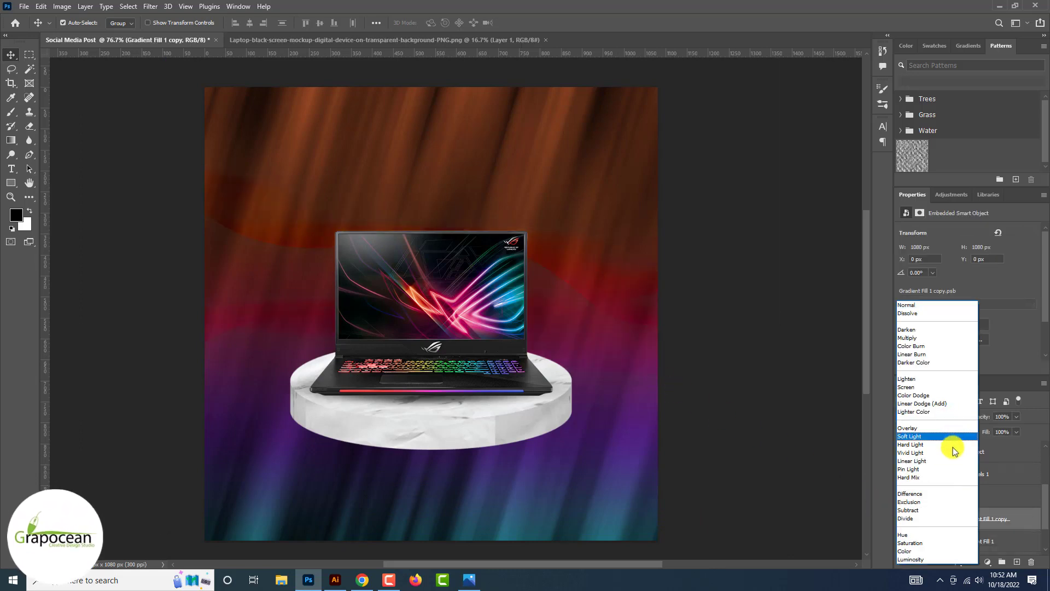
{"action": "left_click", "coordinate": [924, 404]}
Step: Apply a reduced-radius Gaussian Blur to the Gradient Fill 1 copy mask
{"action": "left_click", "coordinate": [951, 522]}
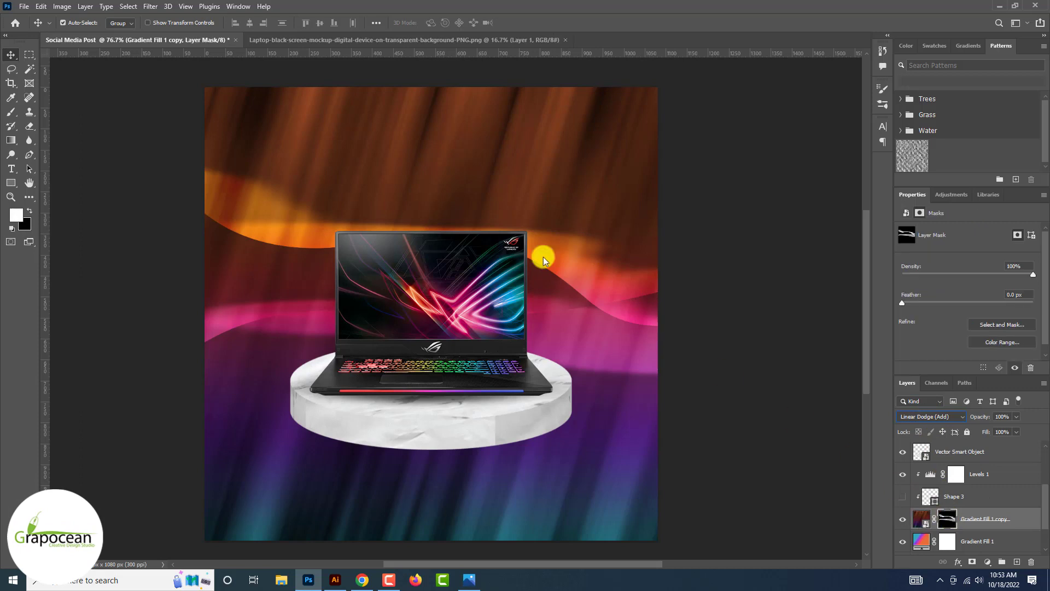
{"action": "left_click", "coordinate": [150, 6]}
{"action": "mouse_move", "coordinate": [247, 146]}
{"action": "left_click", "coordinate": [306, 187]}
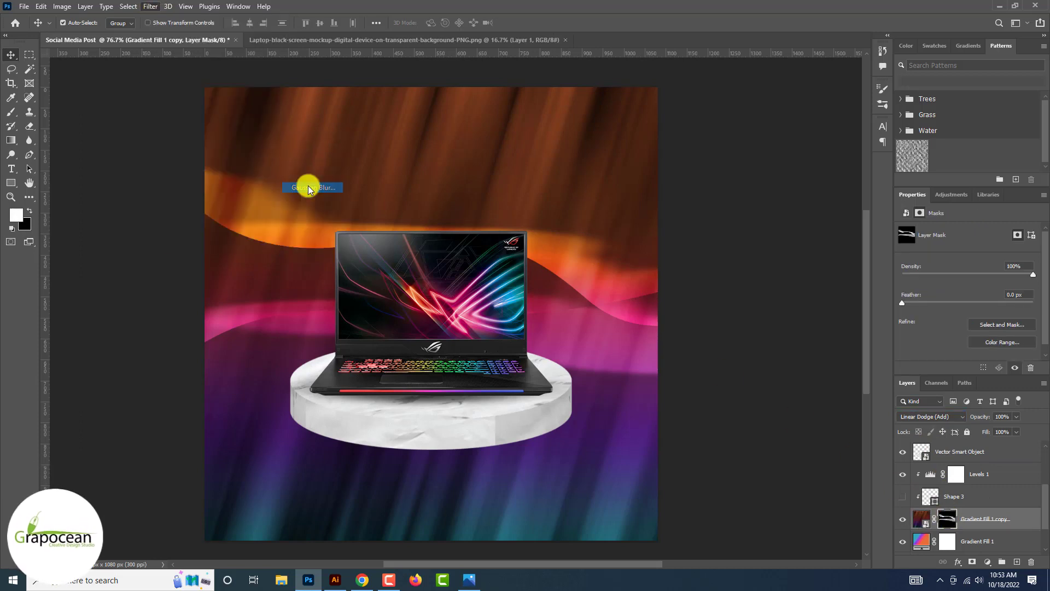
{"action": "left_click_drag", "start_coordinate": [747, 370], "coordinate": [716, 371]}
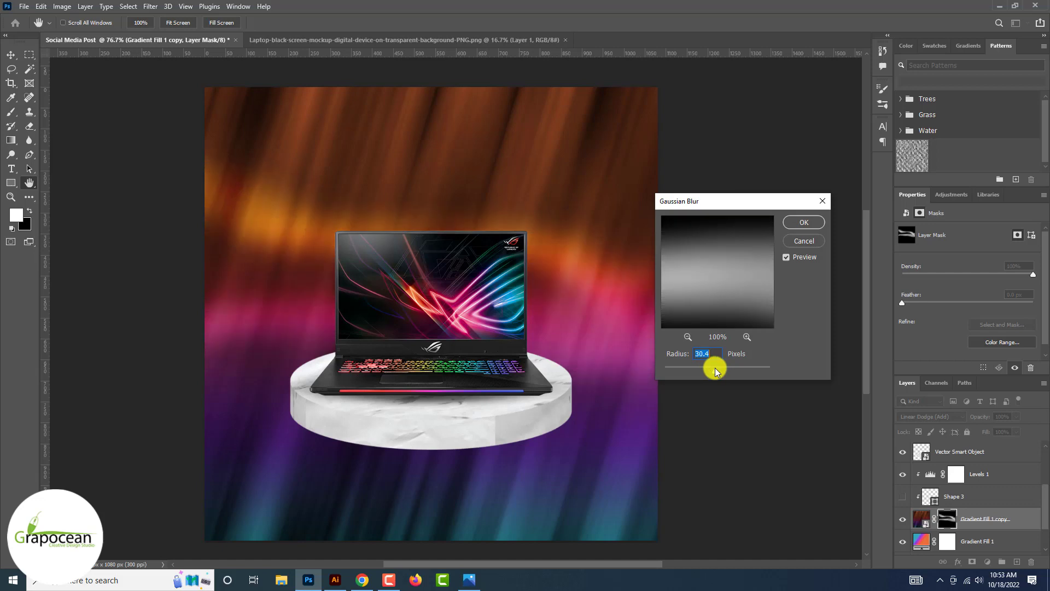
{"action": "left_click", "coordinate": [803, 222]}
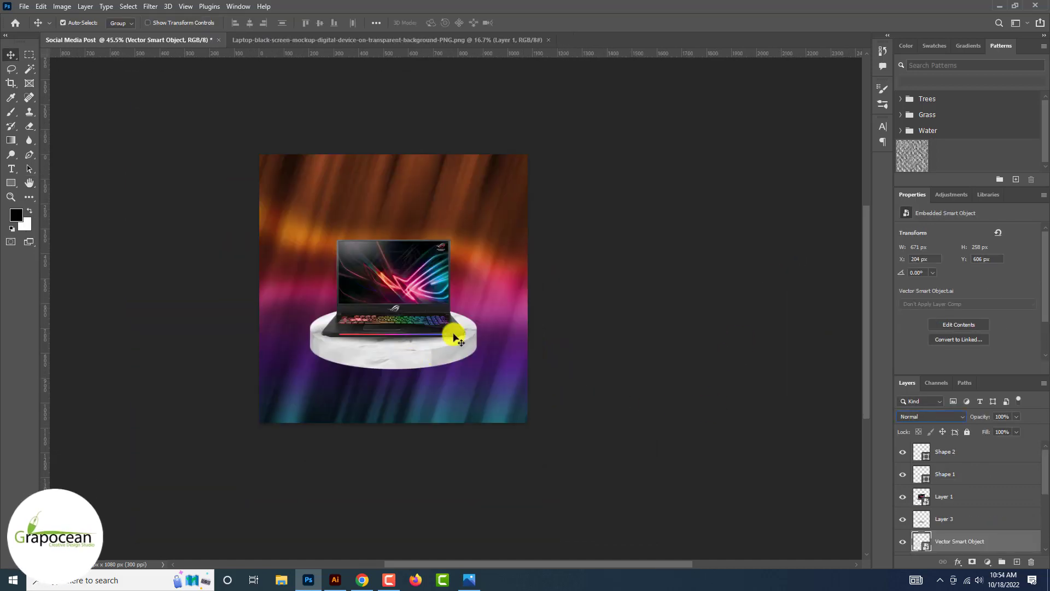
Step: Open Liquify on the Gradient Fill 1 copy layer mask
{"action": "left_click", "coordinate": [499, 300]}
{"action": "left_click", "coordinate": [945, 518]}
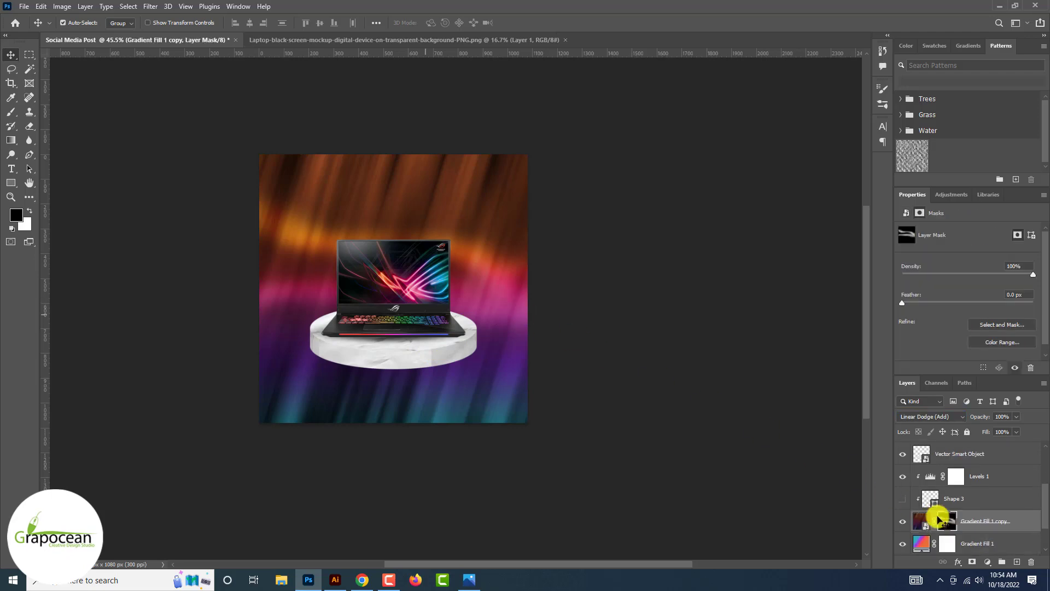
{"action": "left_click", "coordinate": [11, 112]}
{"action": "left_click", "coordinate": [153, 8]}
{"action": "left_click", "coordinate": [182, 103]}
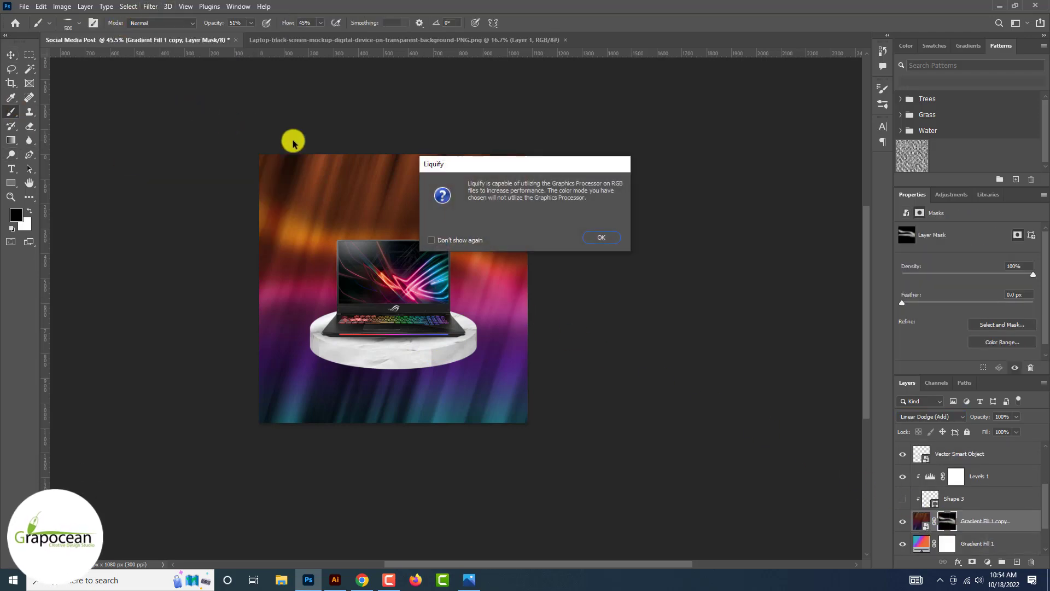
{"action": "left_click", "coordinate": [612, 235]}
Step: Forward-warp the mask's wave into swirling S-curves and apply the Liquify
{"action": "mouse_move", "coordinate": [493, 81]}
{"action": "left_mouse_down"}
{"action": "mouse_move", "coordinate": [316, 207]}
{"action": "mouse_move", "coordinate": [204, 427]}
{"action": "mouse_move", "coordinate": [447, 323]}
{"action": "mouse_move", "coordinate": [540, 336]}
{"action": "mouse_move", "coordinate": [590, 82]}
{"action": "mouse_move", "coordinate": [511, 274]}
{"action": "mouse_move", "coordinate": [595, 281]}
{"action": "left_mouse_up"}
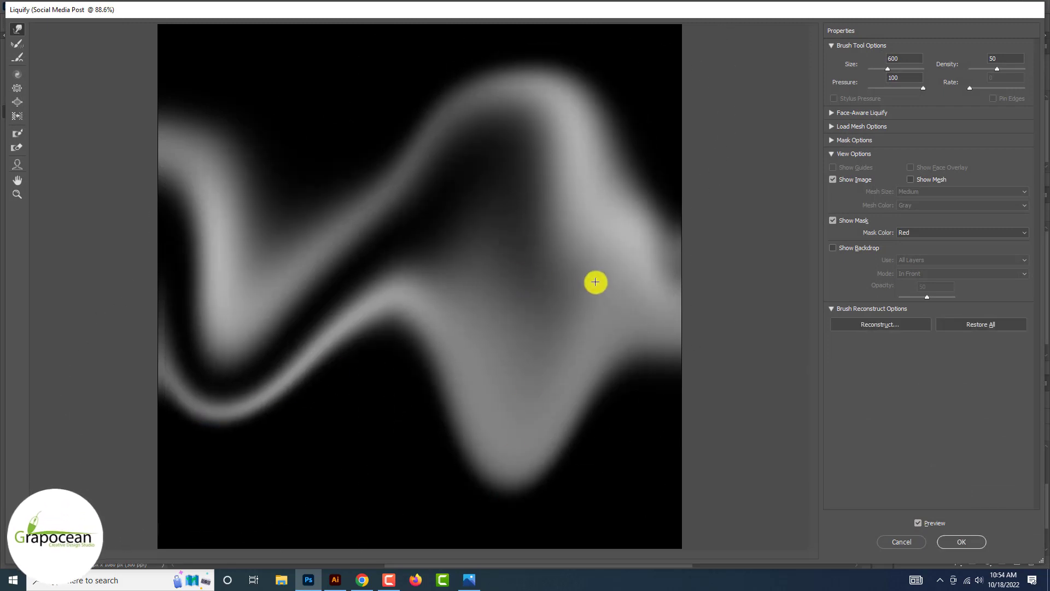
{"action": "mouse_move", "coordinate": [347, 232]}
{"action": "left_mouse_down"}
{"action": "mouse_move", "coordinate": [194, 223]}
{"action": "mouse_move", "coordinate": [192, 63]}
{"action": "left_mouse_up"}
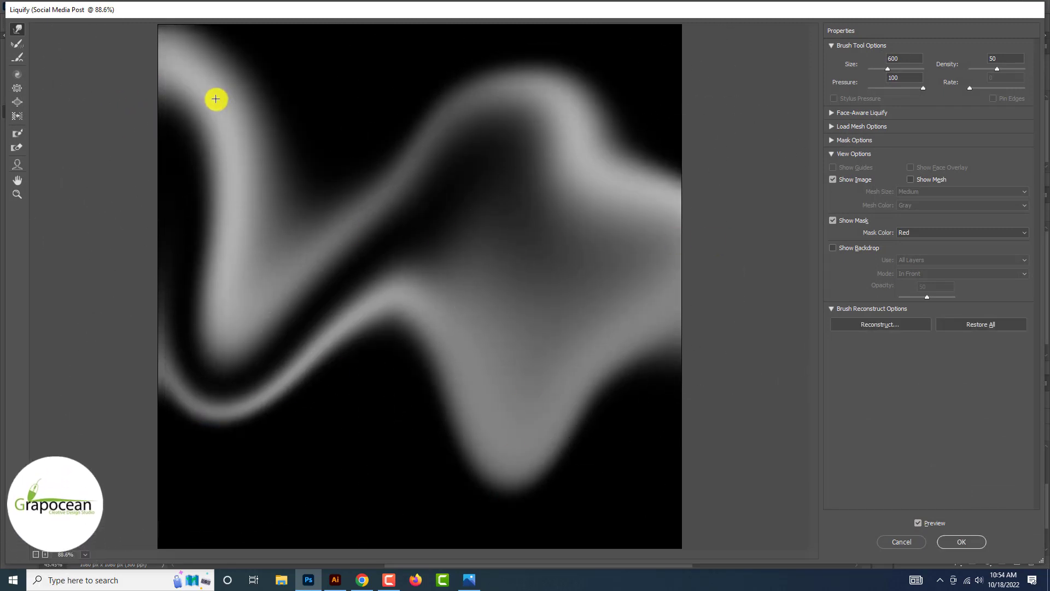
{"action": "left_click_drag", "start_coordinate": [215, 98], "coordinate": [229, 377]}
{"action": "mouse_move", "coordinate": [426, 462]}
{"action": "left_mouse_down"}
{"action": "mouse_move", "coordinate": [492, 330]}
{"action": "mouse_move", "coordinate": [493, 298]}
{"action": "left_mouse_up"}
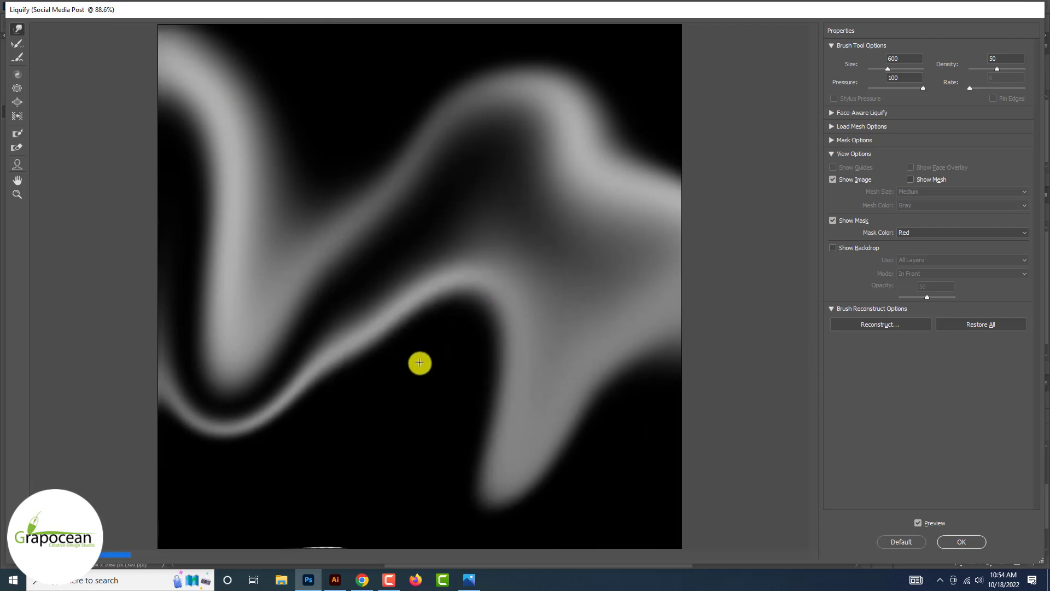
{"action": "left_click_drag", "start_coordinate": [420, 363], "coordinate": [457, 260]}
{"action": "left_click", "coordinate": [961, 542]}
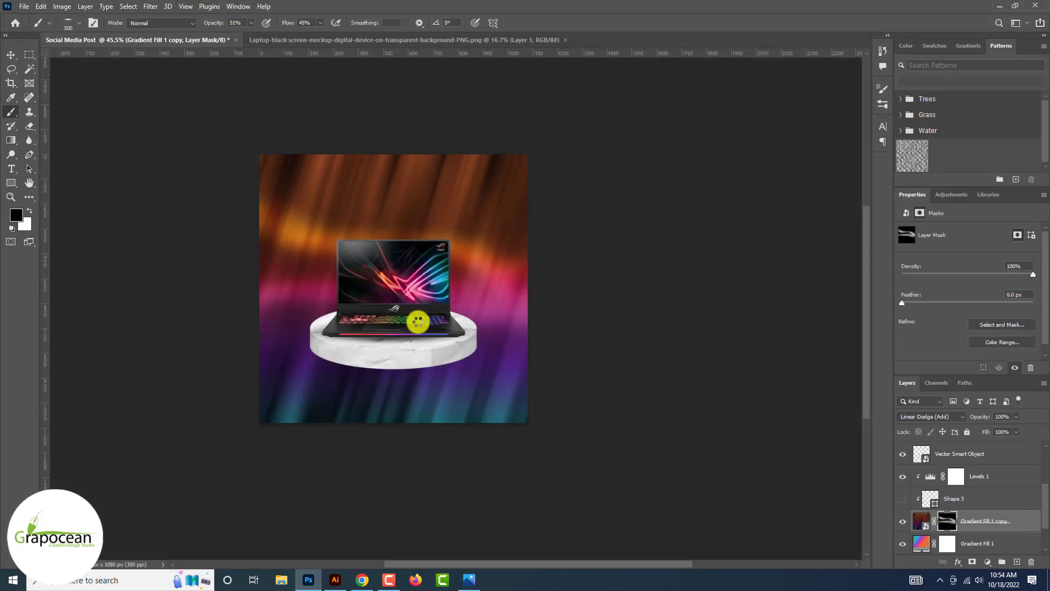
{"action": "scroll", "coordinate": [480, 274], "scroll_direction": "down", "scroll_amount": 3}
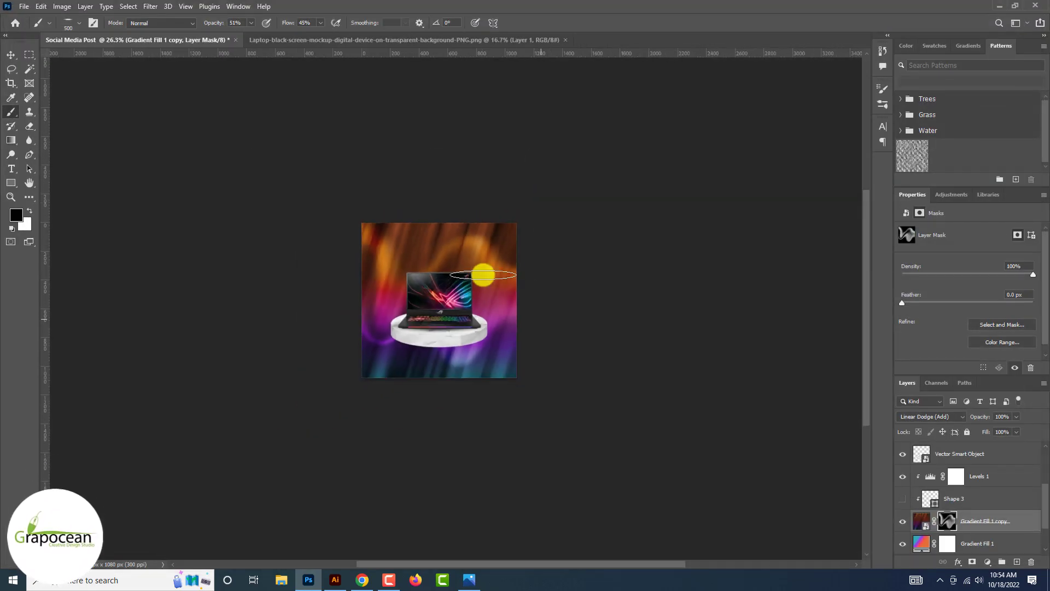
{"action": "scroll", "coordinate": [422, 244], "scroll_direction": "up", "scroll_amount": 3}
{"action": "left_click", "coordinate": [11, 55]}
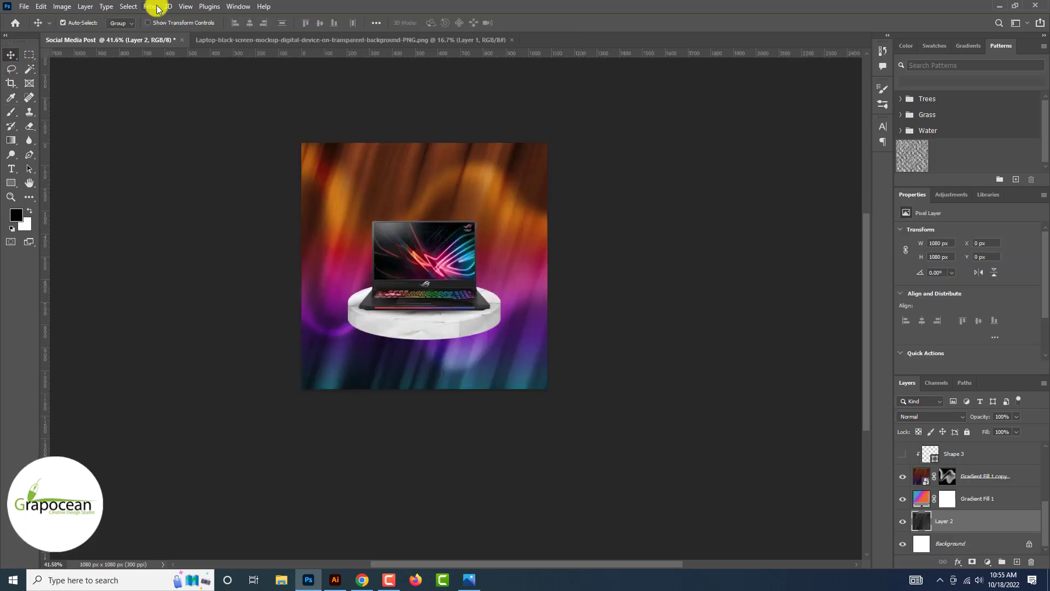
Step: Lay out curved Path Blur points over the laptop and around the podium's left side
{"action": "left_click", "coordinate": [150, 6]}
{"action": "left_click", "coordinate": [307, 187]}
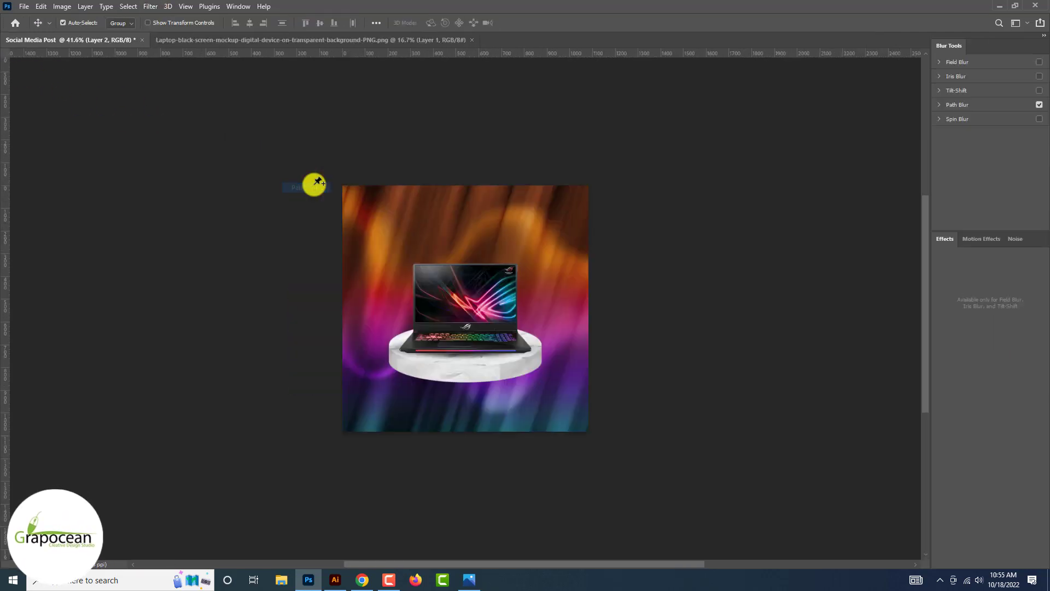
{"action": "left_click", "coordinate": [426, 222]}
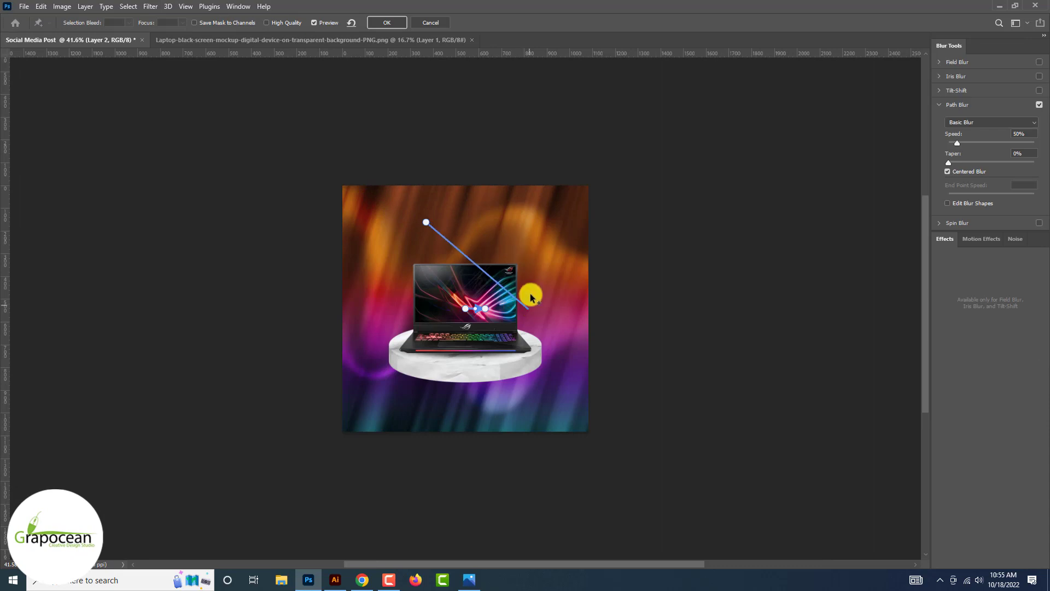
{"action": "left_click", "coordinate": [559, 211]}
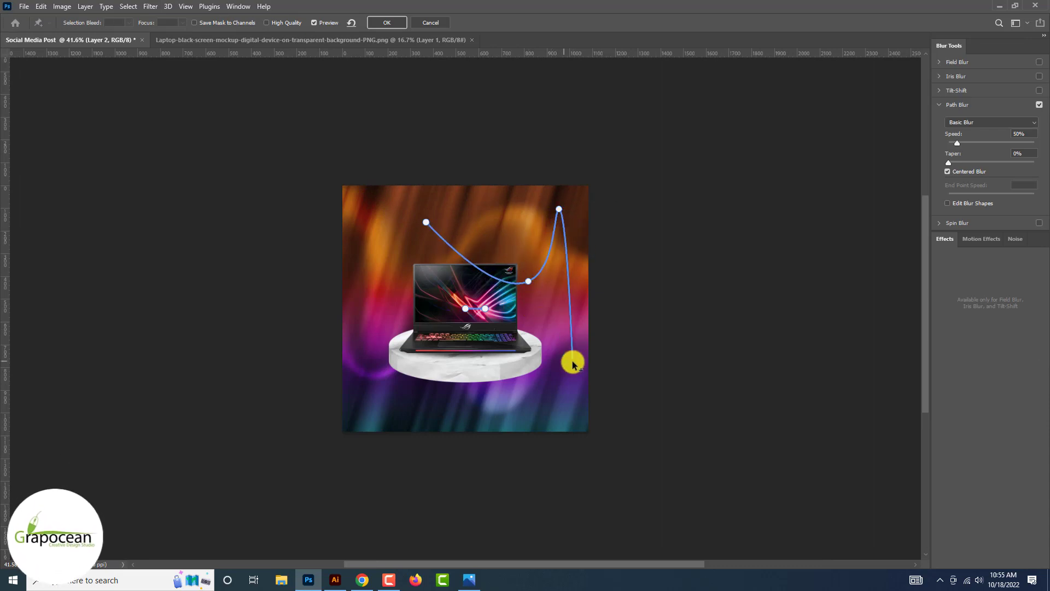
{"action": "left_click", "coordinate": [511, 384]}
{"action": "left_click", "coordinate": [373, 319]}
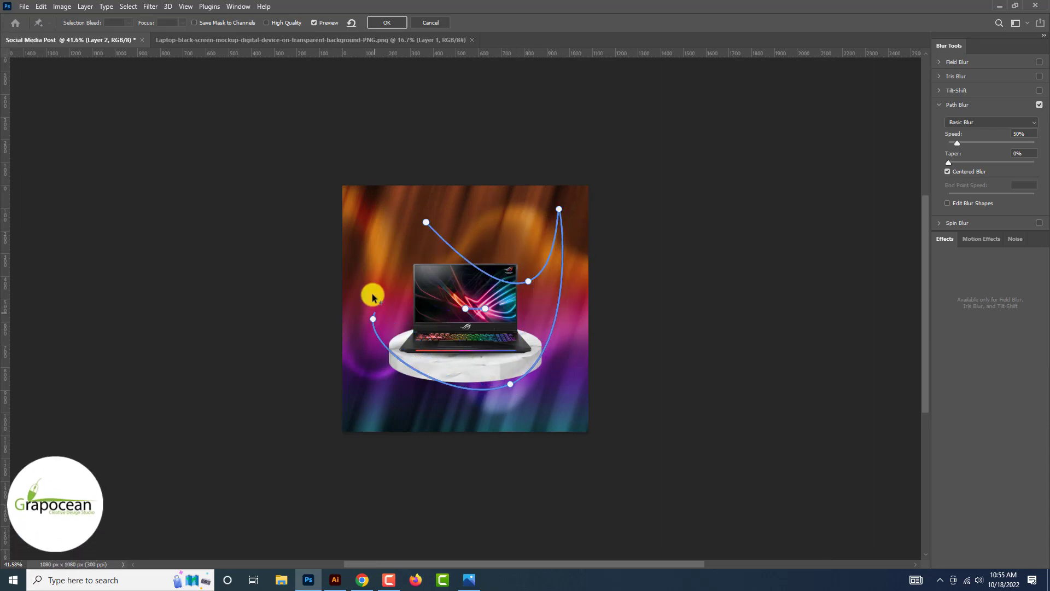
Step: Set the Path Blur speed to 194% with 0% taper and apply it
{"action": "left_click", "coordinate": [1012, 142]}
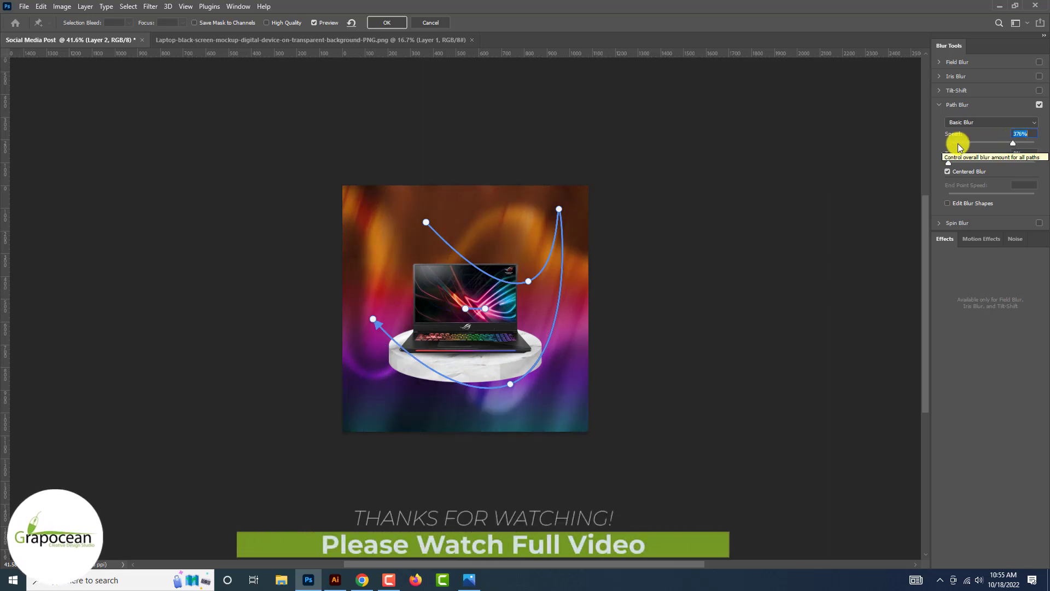
{"action": "left_click_drag", "start_coordinate": [1004, 145], "coordinate": [1016, 144]}
{"action": "mouse_move", "coordinate": [949, 162]}
{"action": "left_mouse_down"}
{"action": "mouse_move", "coordinate": [992, 167]}
{"action": "mouse_move", "coordinate": [949, 163]}
{"action": "left_mouse_up"}
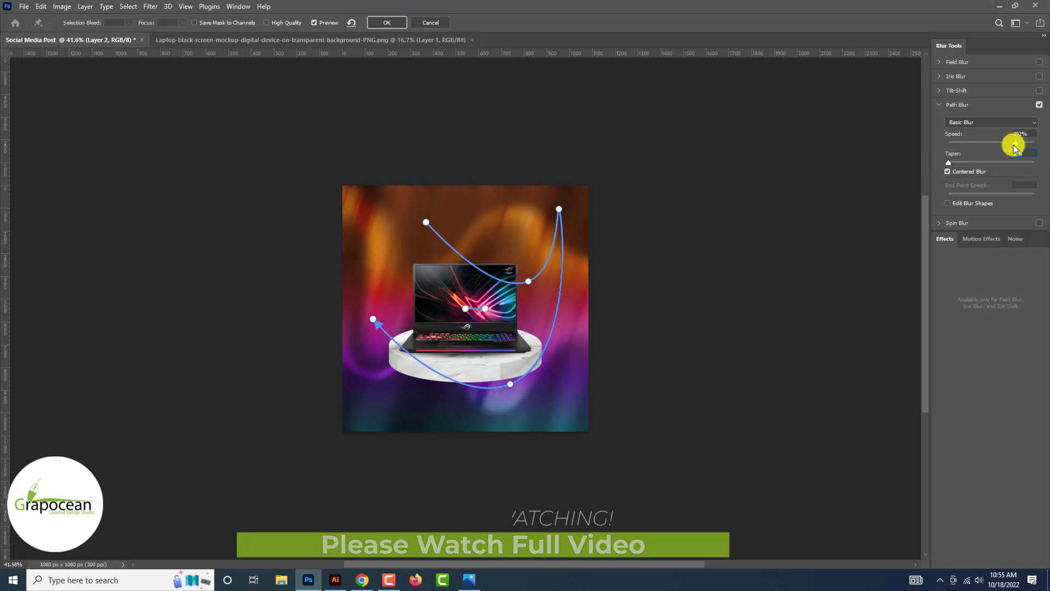
{"action": "left_click_drag", "start_coordinate": [1012, 145], "coordinate": [983, 147]}
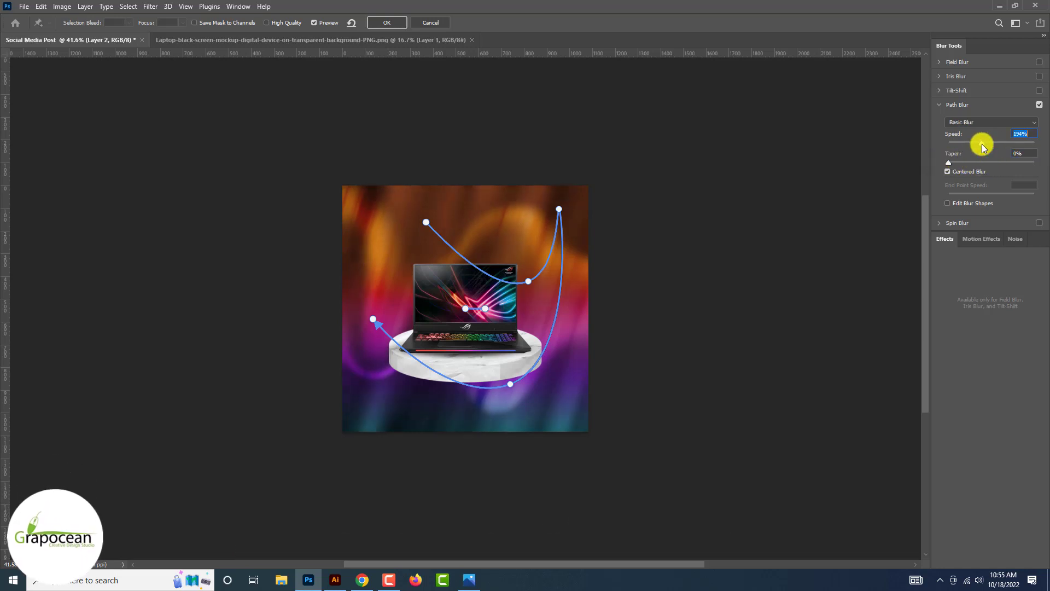
{"action": "left_click", "coordinate": [397, 22]}
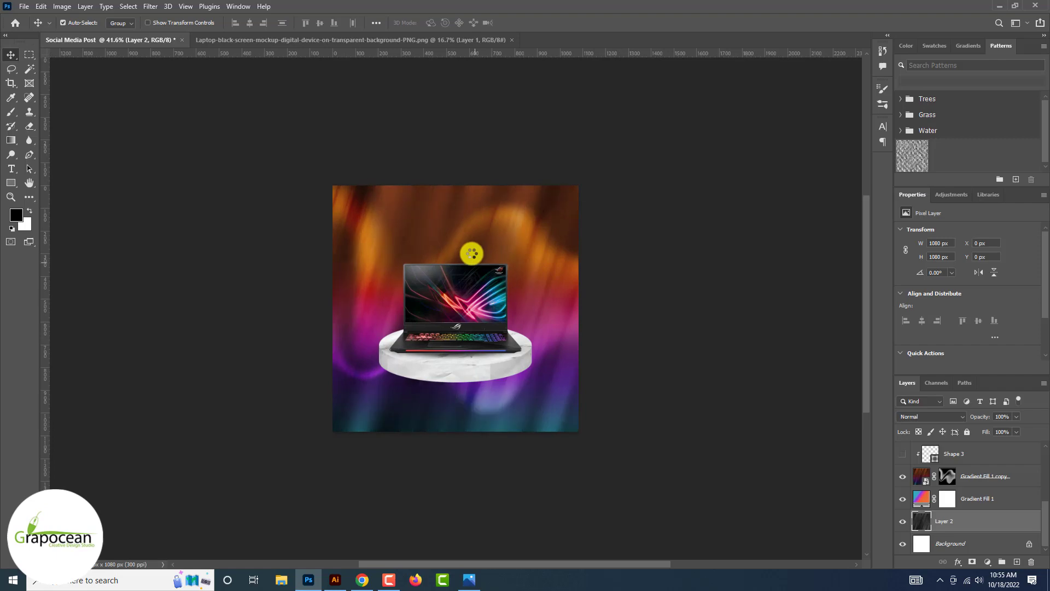
Step: Apply the Artistic > Palette Knife filter to Layer 2 via the Filter Gallery
{"action": "scroll", "coordinate": [500, 363], "scroll_direction": "down", "scroll_amount": 1}
{"action": "scroll", "coordinate": [492, 372], "scroll_direction": "up", "scroll_amount": 5}
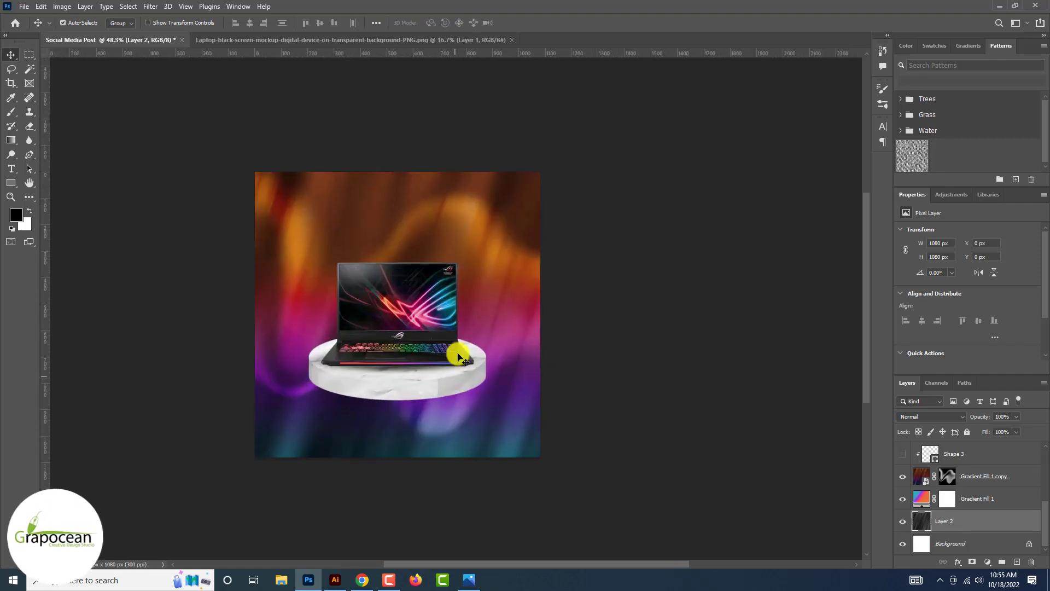
{"action": "scroll", "coordinate": [458, 357], "scroll_direction": "down", "scroll_amount": 3}
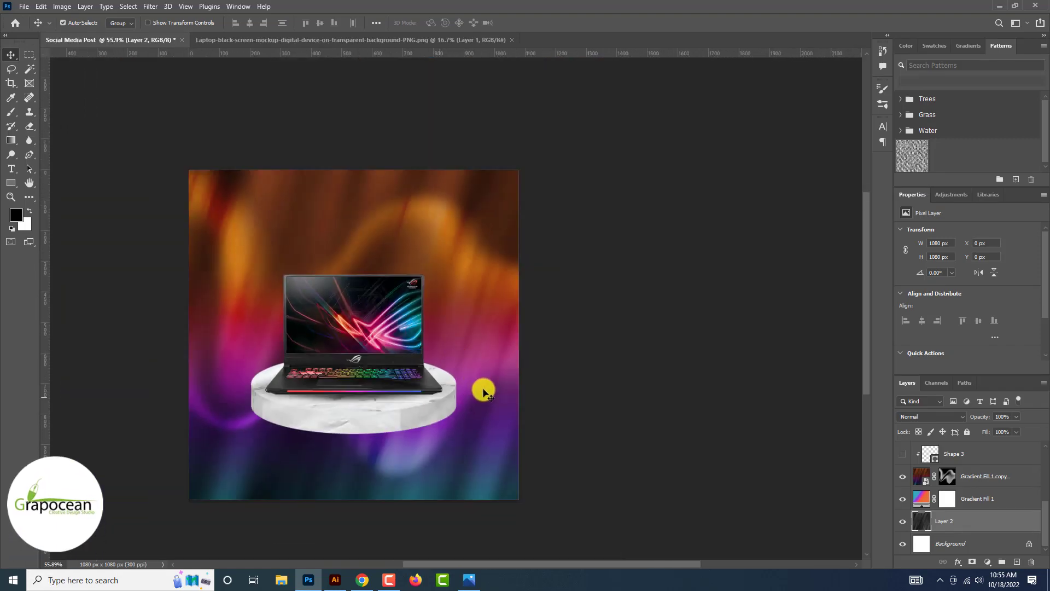
{"action": "left_click", "coordinate": [902, 522]}
{"action": "left_click", "coordinate": [151, 7]}
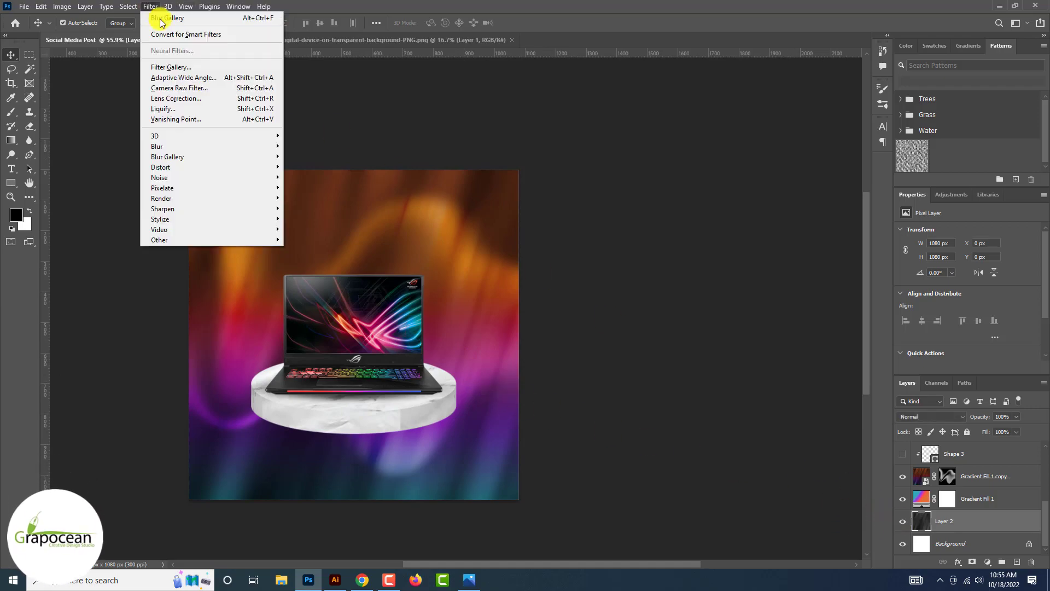
{"action": "left_click", "coordinate": [171, 66]}
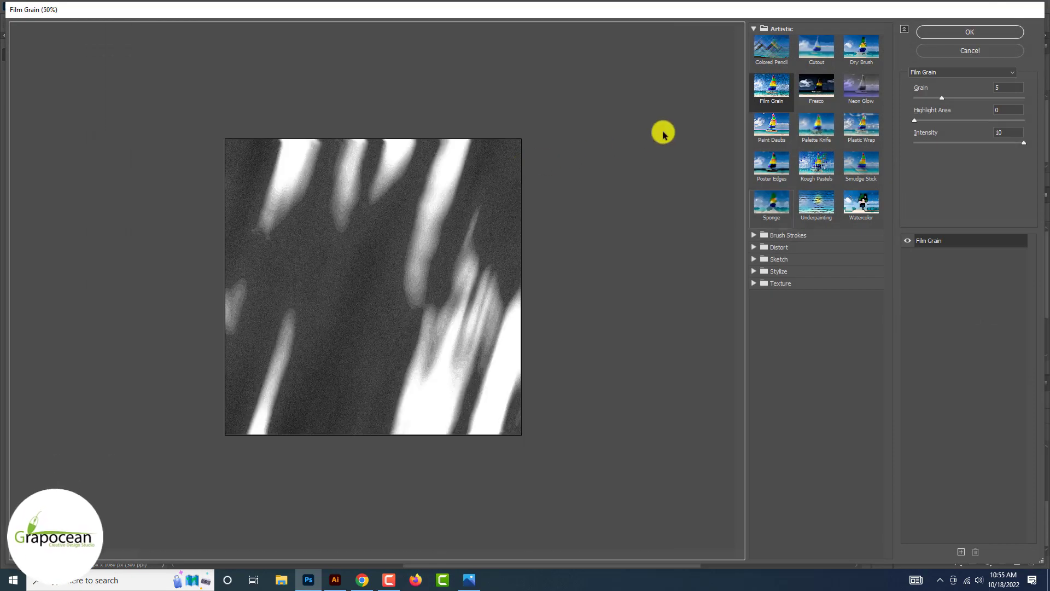
{"action": "left_click", "coordinate": [821, 124]}
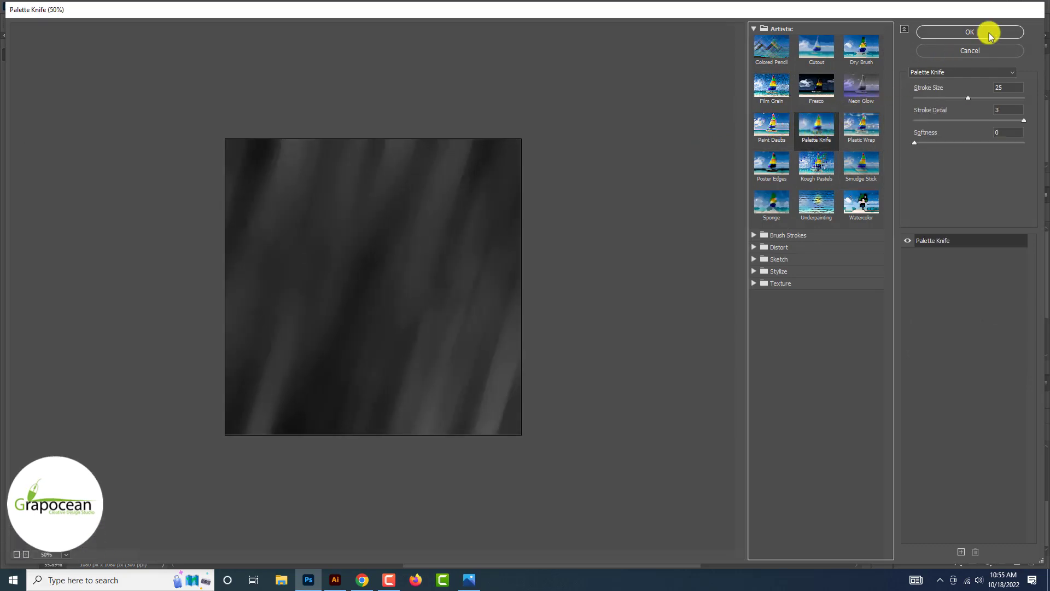
{"action": "left_click", "coordinate": [969, 32]}
{"action": "key", "text": "ctrl+minus"}
{"action": "key", "text": "ctrl+plus"}
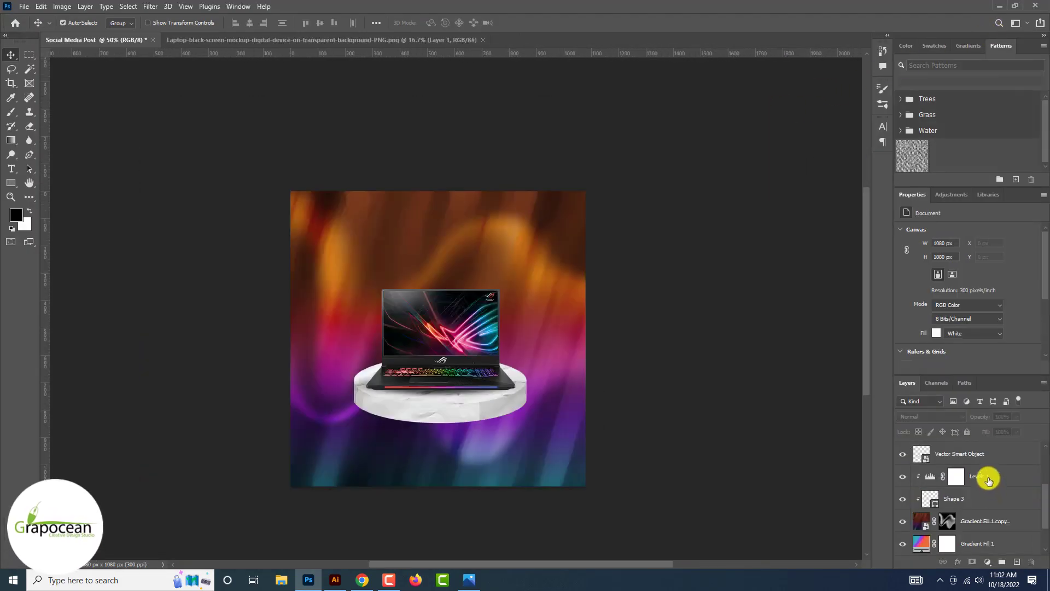
{"action": "left_click", "coordinate": [988, 476]}
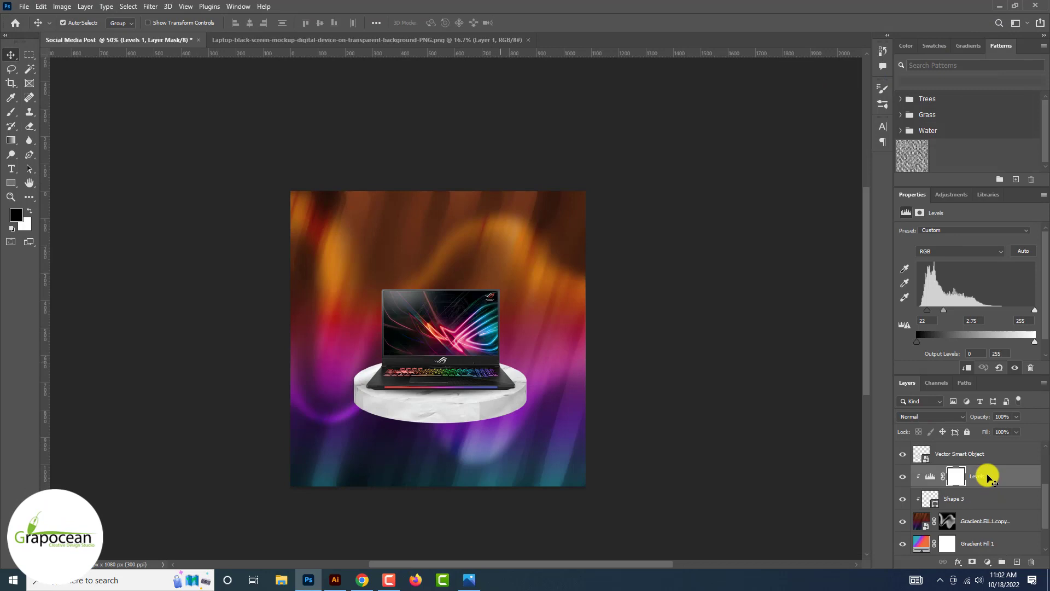
Step: Draw a canvas-sized rectangle with the Rectangle Tool and give it a solid stroke line
{"action": "right_click", "coordinate": [10, 182]}
{"action": "left_click", "coordinate": [60, 180]}
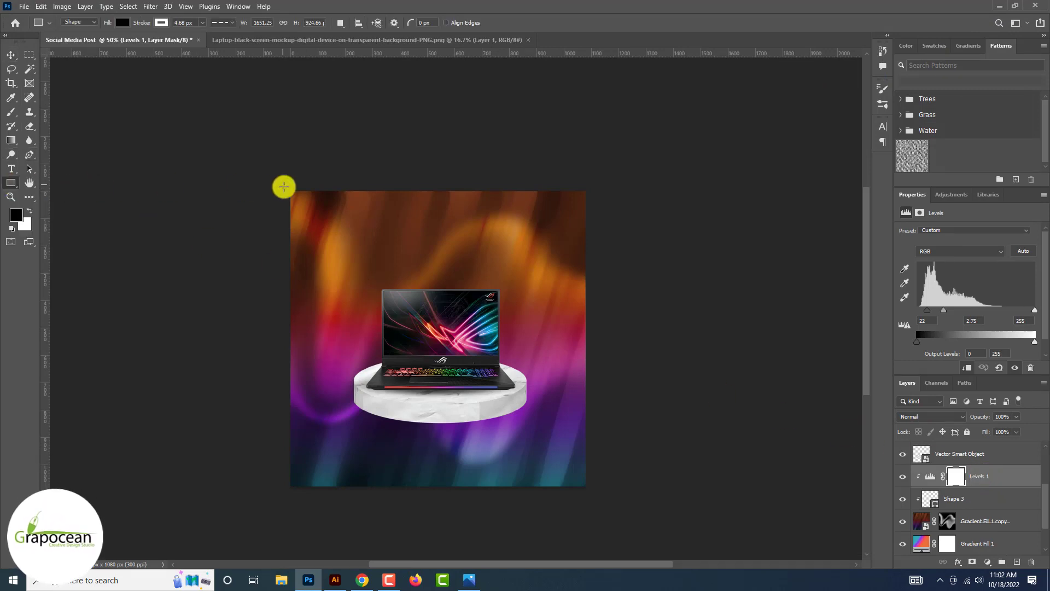
{"action": "left_click_drag", "start_coordinate": [284, 187], "coordinate": [593, 496]}
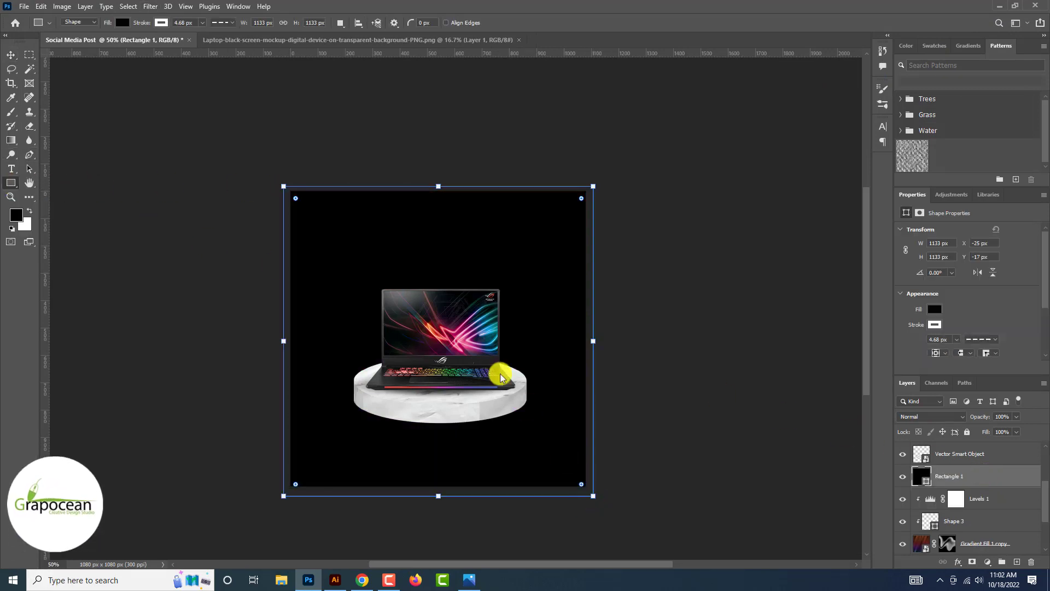
{"action": "left_click", "coordinate": [229, 23]}
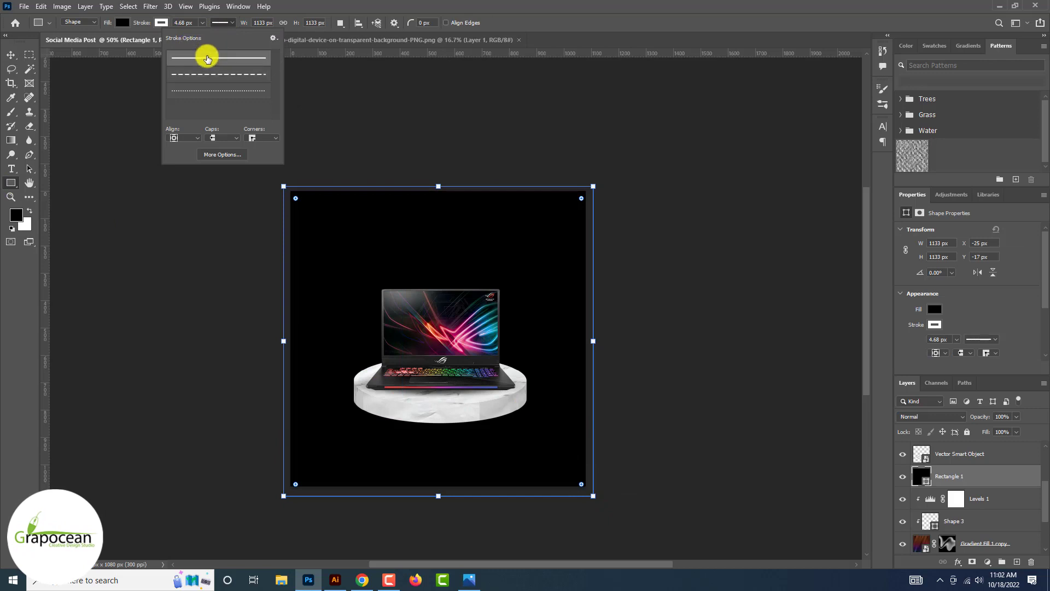
{"action": "left_click", "coordinate": [206, 59]}
{"action": "left_click", "coordinate": [160, 22]}
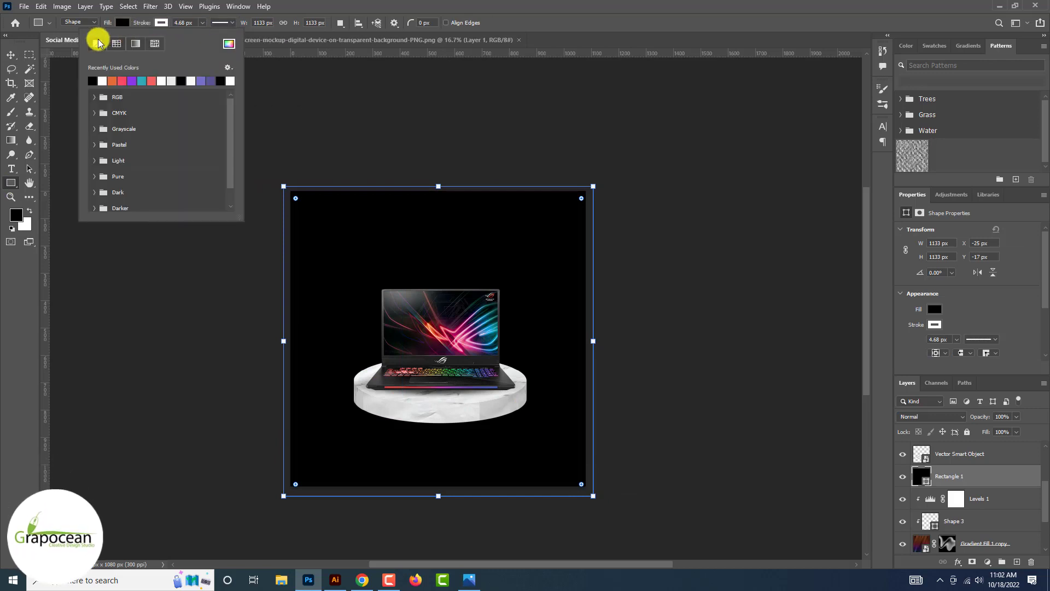
Step: Fill the rectangle with the orange-purple-blue gradient preset set to Radial, then open the Gradient Editor
{"action": "left_click", "coordinate": [121, 23]}
{"action": "left_click", "coordinate": [119, 22]}
{"action": "left_click", "coordinate": [96, 44]}
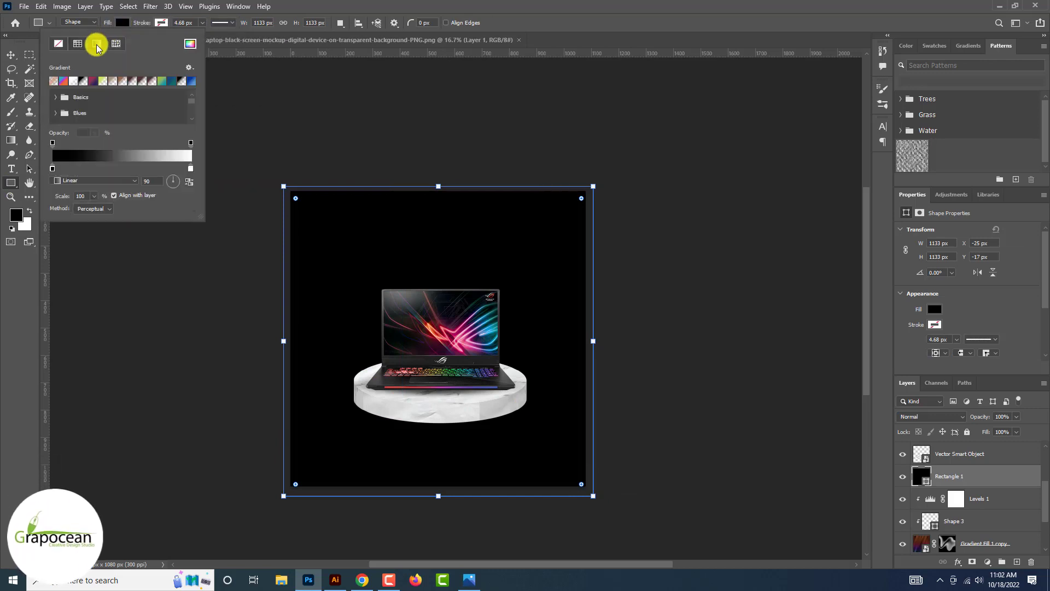
{"action": "left_click", "coordinate": [66, 82]}
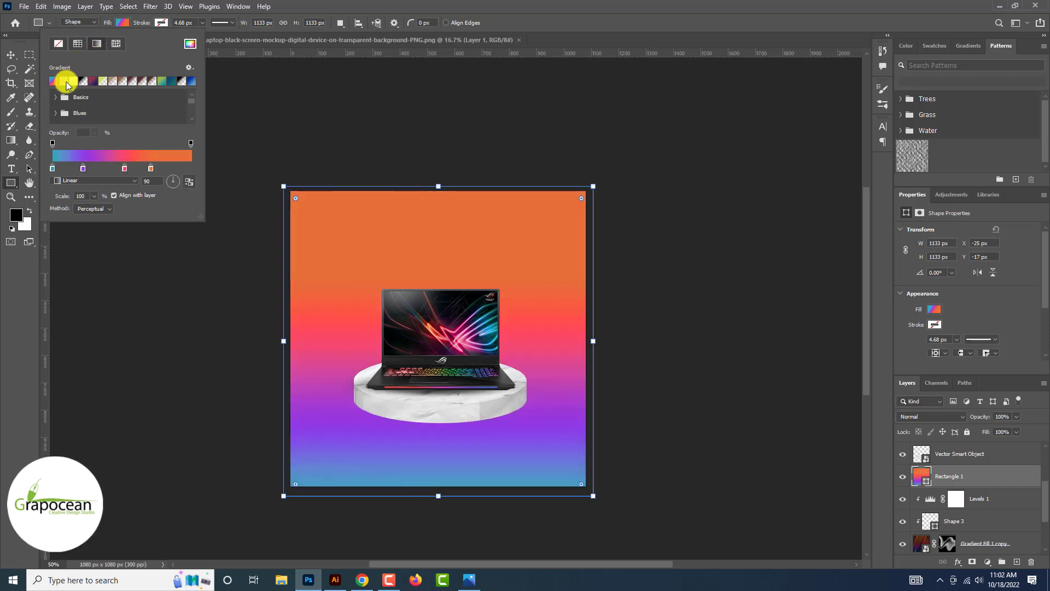
{"action": "left_click", "coordinate": [95, 181]}
{"action": "left_click", "coordinate": [96, 182]}
{"action": "left_click", "coordinate": [90, 180]}
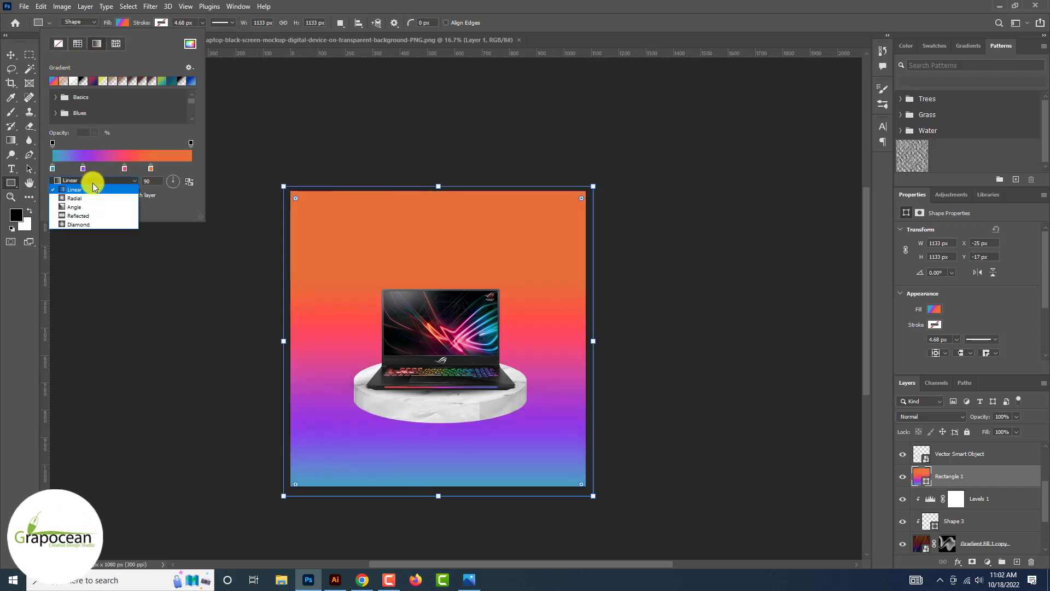
{"action": "left_click", "coordinate": [89, 198]}
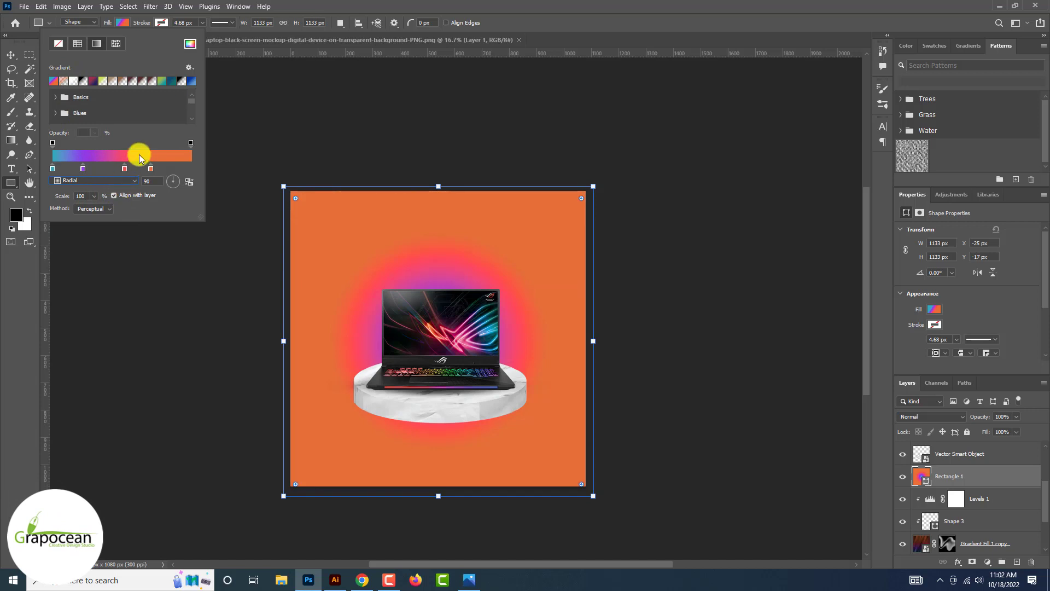
{"action": "left_click", "coordinate": [139, 156]}
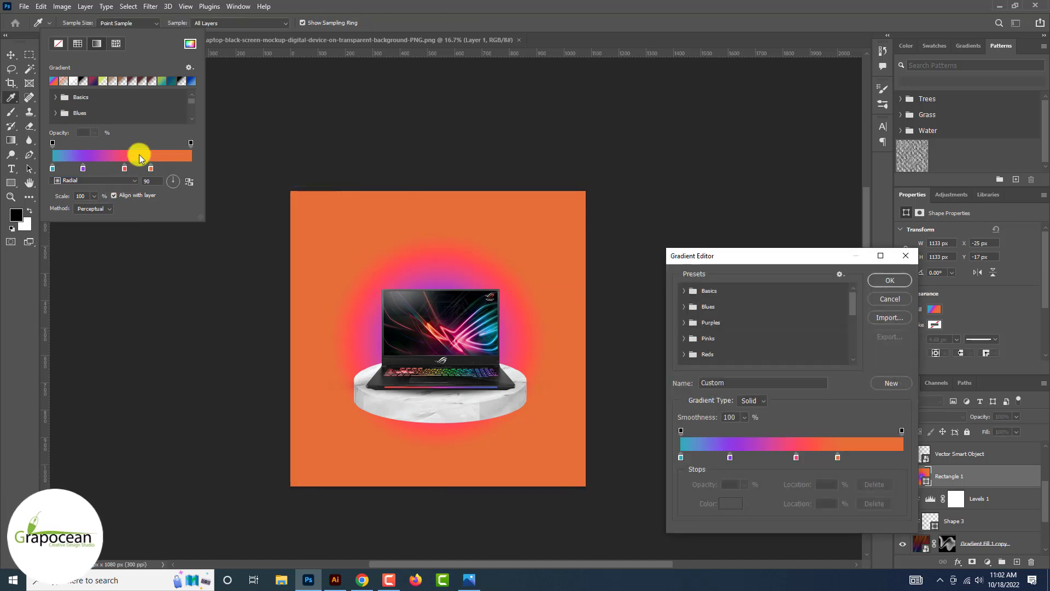
Step: Make the gradient a Noise type with transparency, randomizing until an orange-purple-magenta mix appears
{"action": "left_click", "coordinate": [756, 424]}
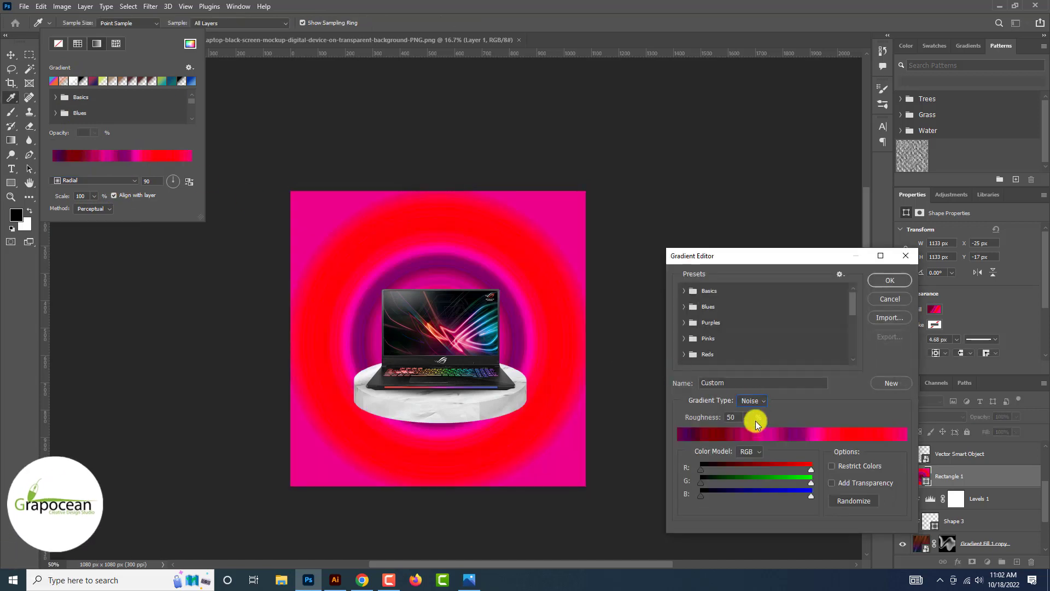
{"action": "left_click", "coordinate": [859, 485]}
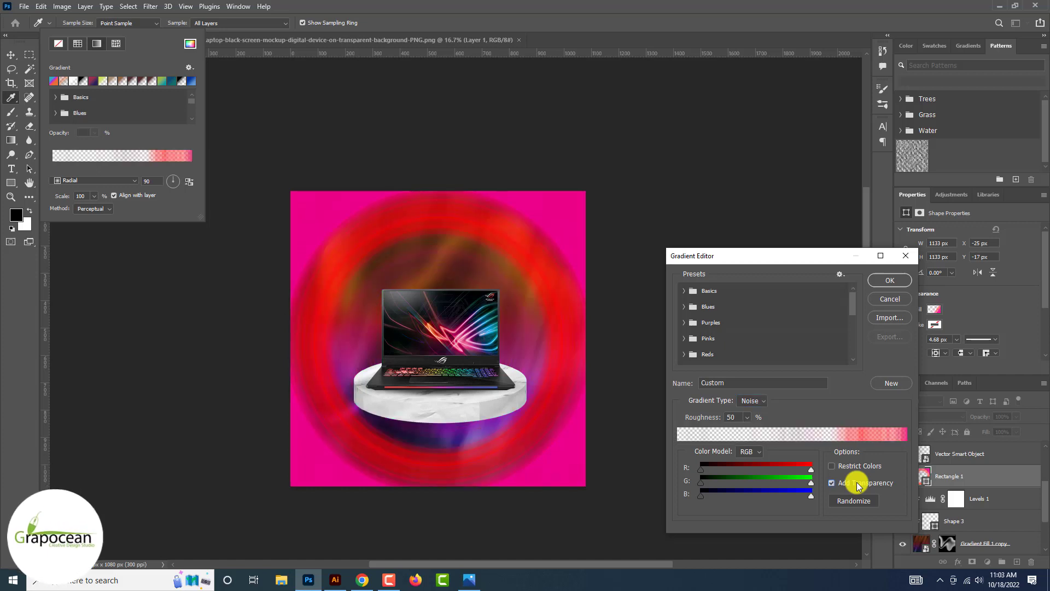
{"action": "left_click", "coordinate": [851, 502]}
{"action": "left_click", "coordinate": [851, 502]}
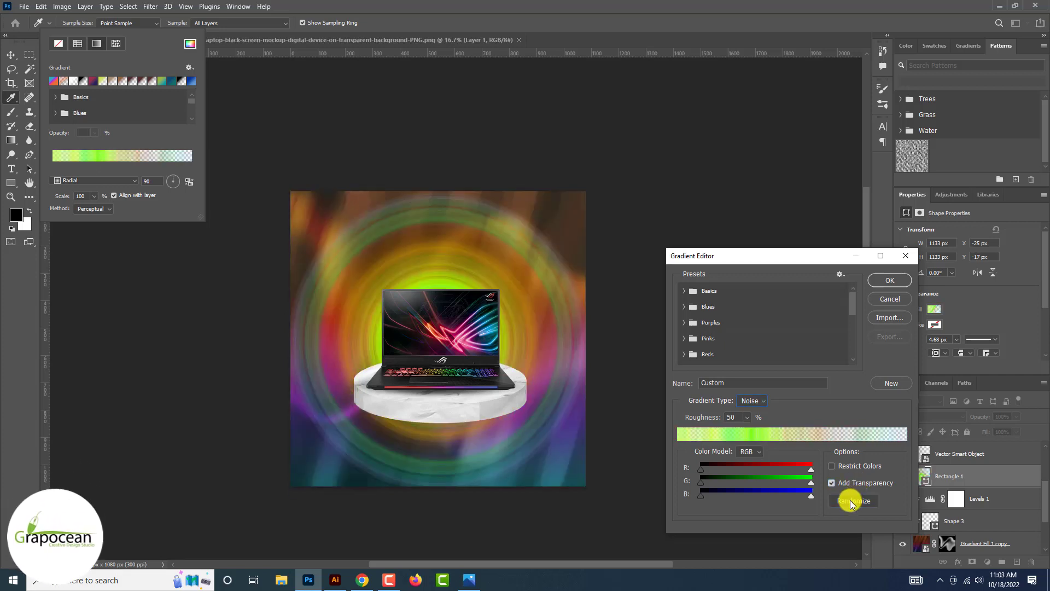
{"action": "left_click", "coordinate": [851, 502]}
{"action": "left_click", "coordinate": [851, 502]}
{"action": "left_click", "coordinate": [851, 502]}
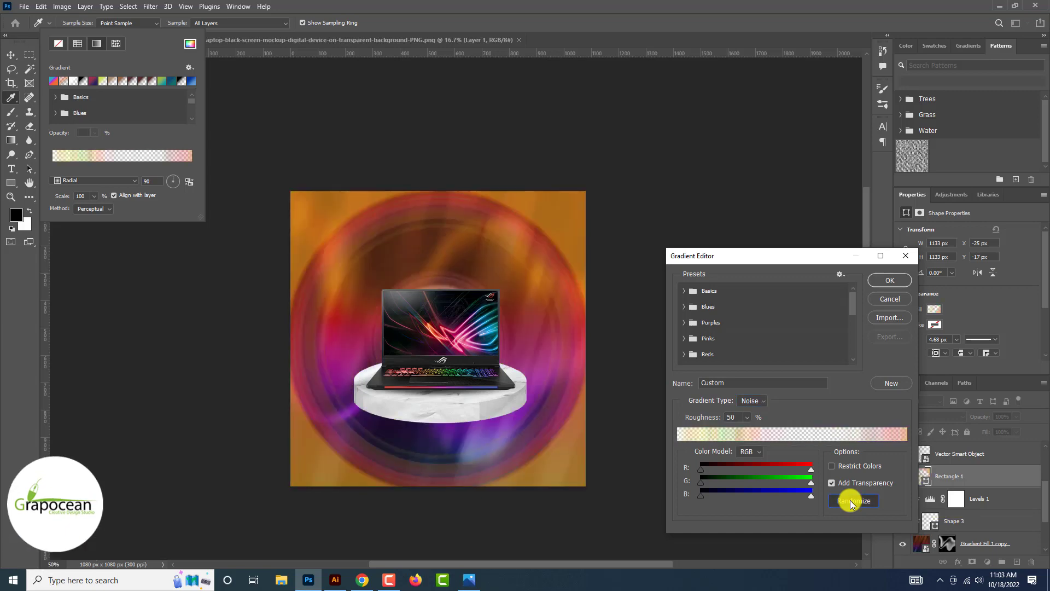
{"action": "left_click", "coordinate": [851, 502]}
{"action": "left_click", "coordinate": [851, 502]}
{"action": "left_click", "coordinate": [851, 502]}
{"action": "left_click", "coordinate": [851, 503]}
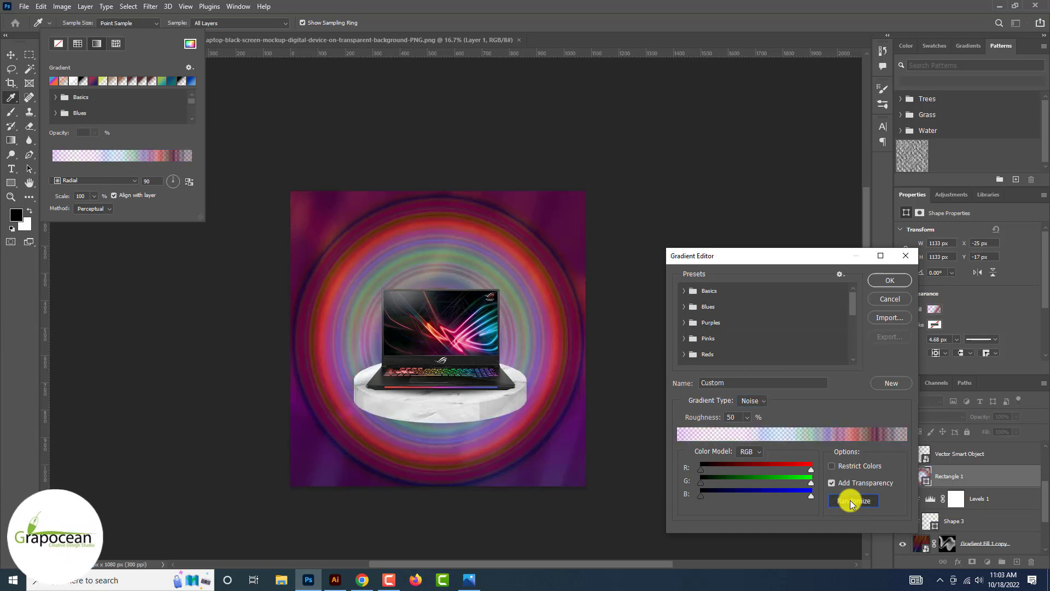
{"action": "left_click", "coordinate": [851, 502]}
{"action": "left_click", "coordinate": [852, 502]}
{"action": "left_click", "coordinate": [851, 503]}
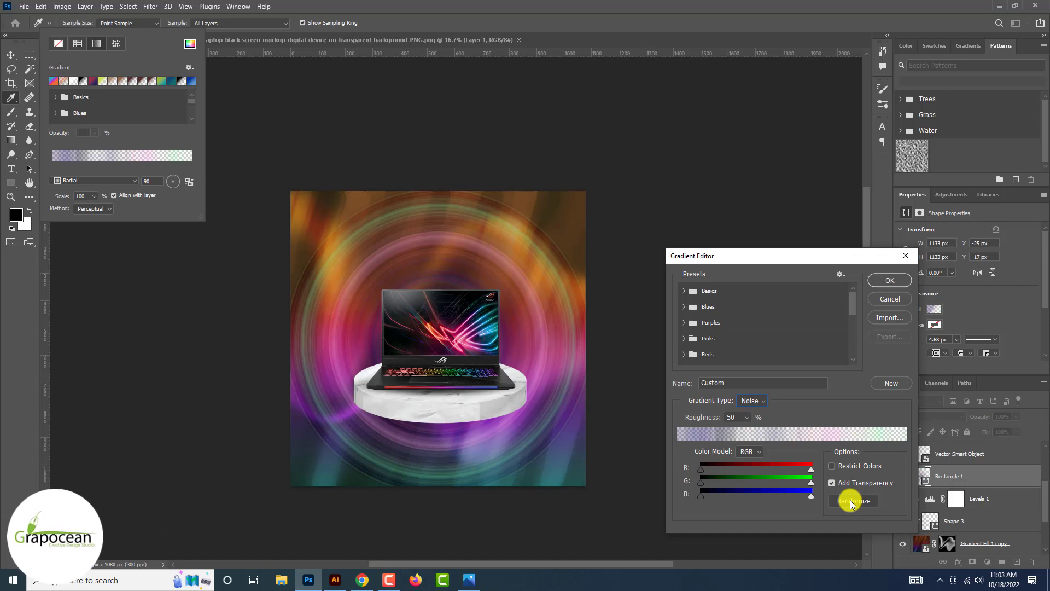
Step: Accept the noise gradient and change the fill's gradient style to Angle
{"action": "left_click", "coordinate": [891, 279]}
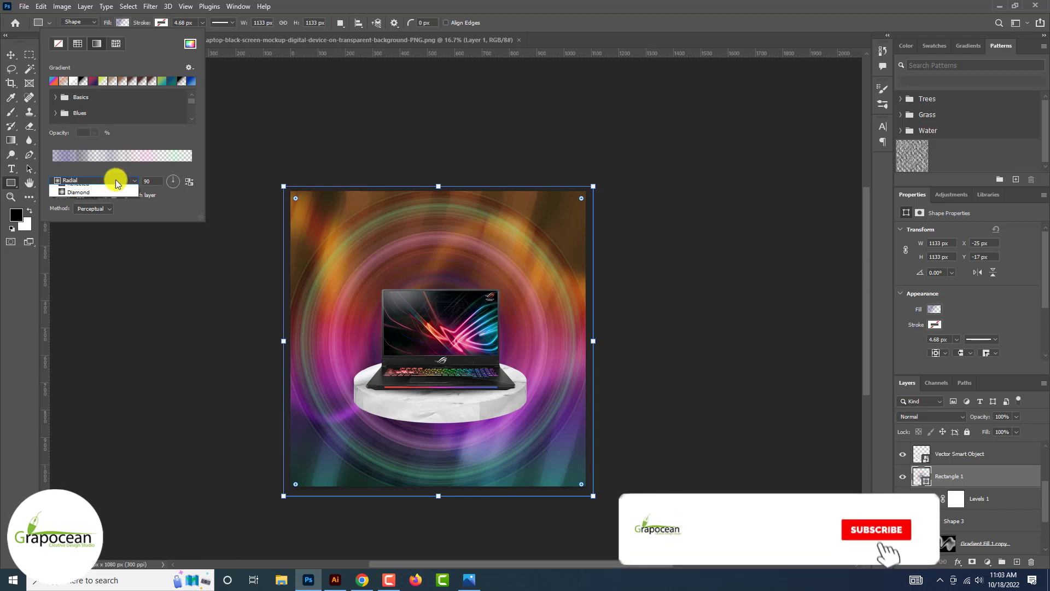
{"action": "left_click", "coordinate": [80, 211]}
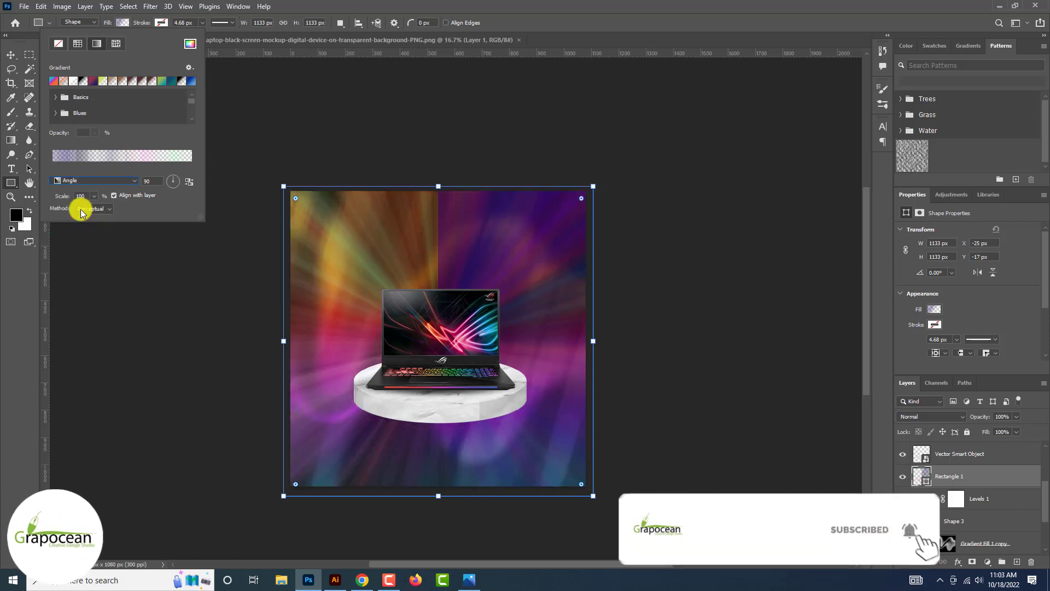
{"action": "left_click", "coordinate": [9, 342]}
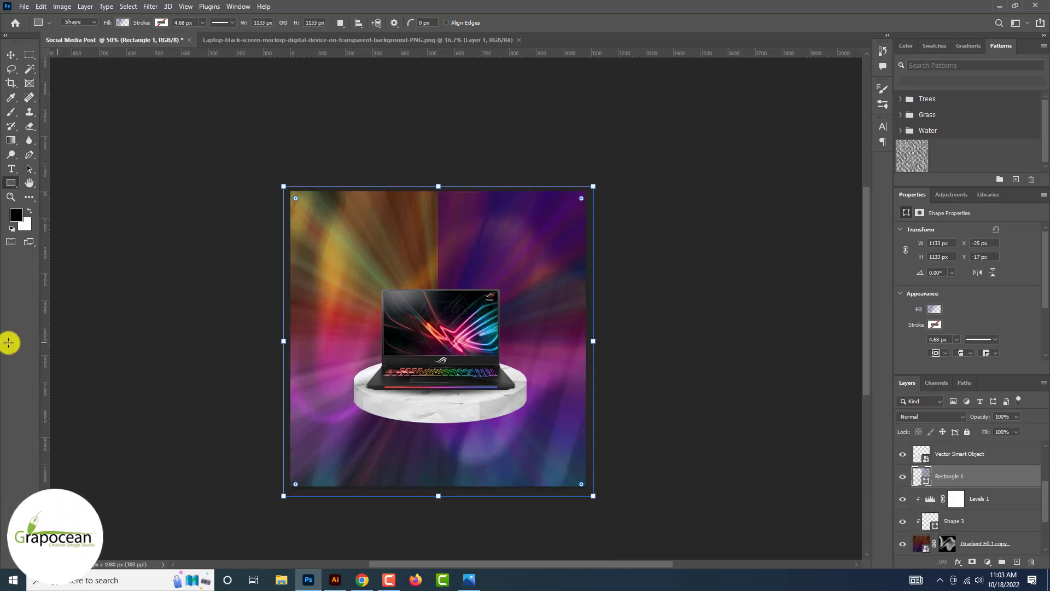
Step: Rotate the background rectangle to -150° and scale it up with Free Transform
{"action": "left_click", "coordinate": [9, 55]}
{"action": "scroll", "coordinate": [544, 357], "scroll_direction": "down", "scroll_amount": 5}
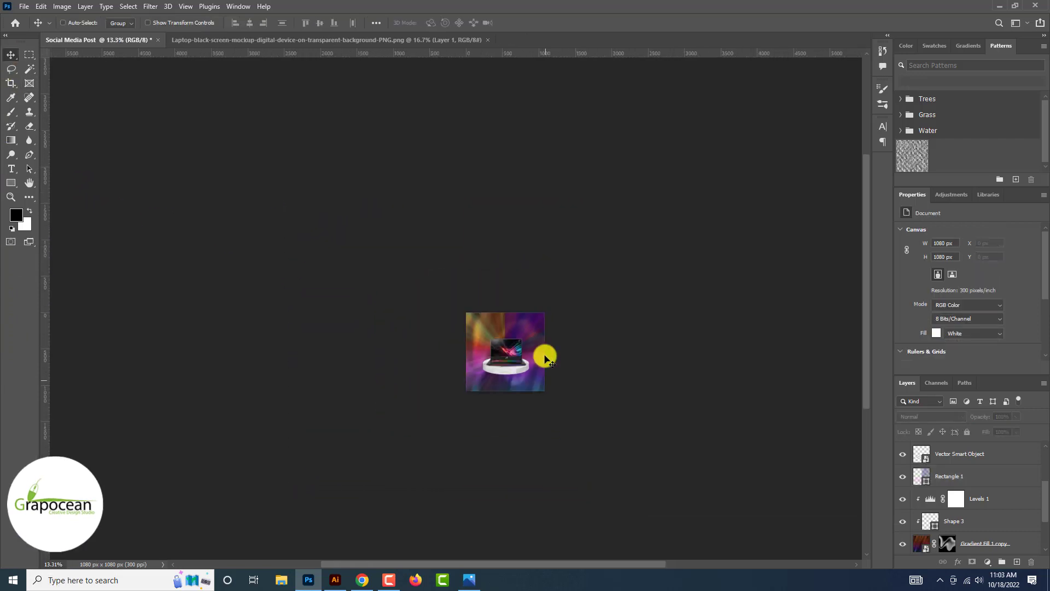
{"action": "scroll", "coordinate": [476, 312], "scroll_direction": "up", "scroll_amount": 6}
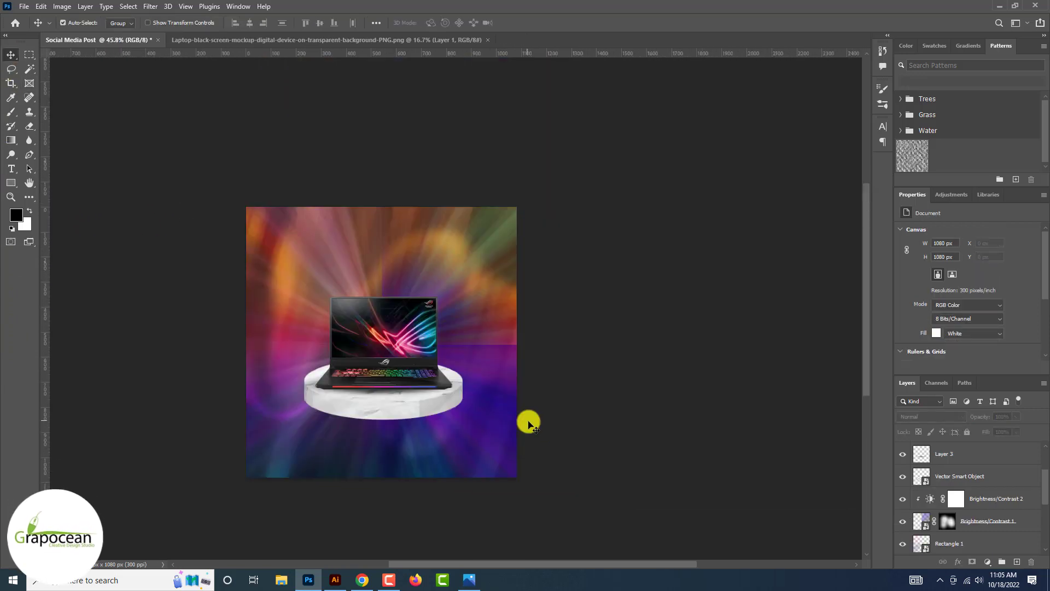
{"action": "key", "text": "ctrl+z"}
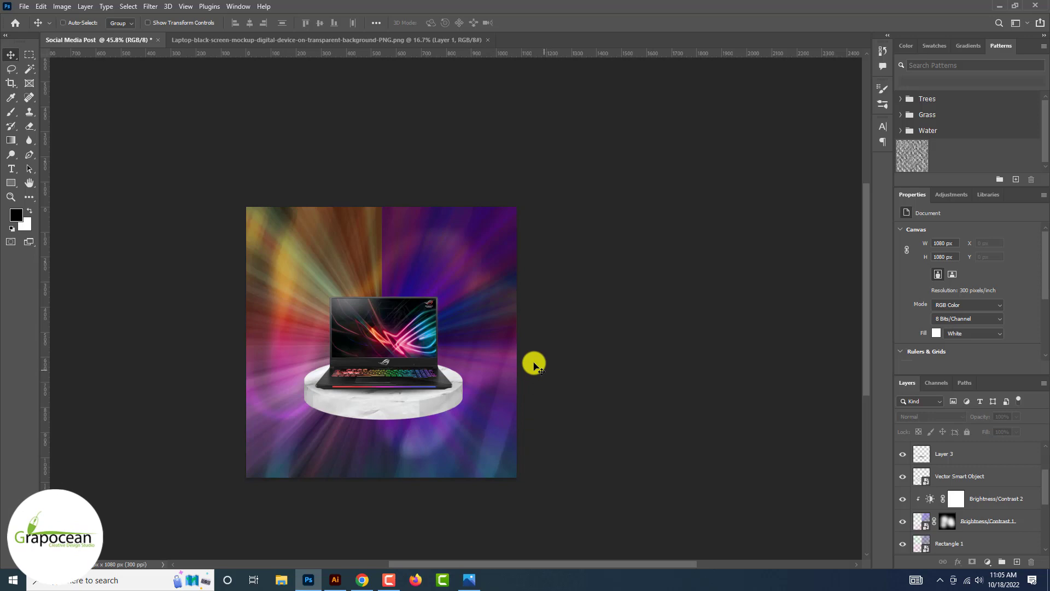
{"action": "left_click", "coordinate": [977, 544]}
{"action": "key", "text": "ctrl+t"}
{"action": "left_click_drag", "start_coordinate": [584, 503], "coordinate": [342, 226]}
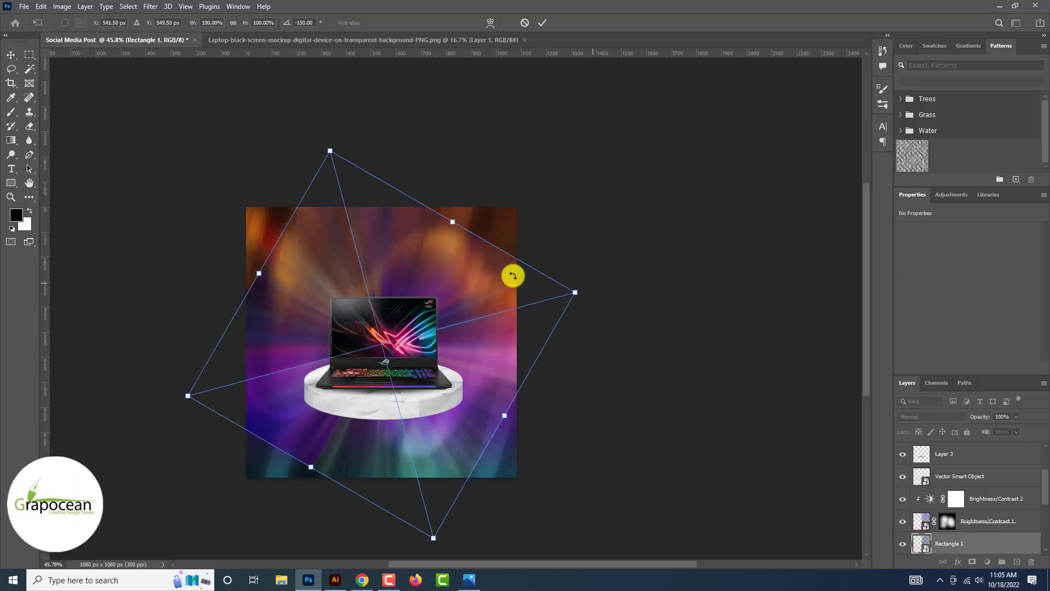
{"action": "left_click_drag", "start_coordinate": [575, 293], "coordinate": [663, 280]}
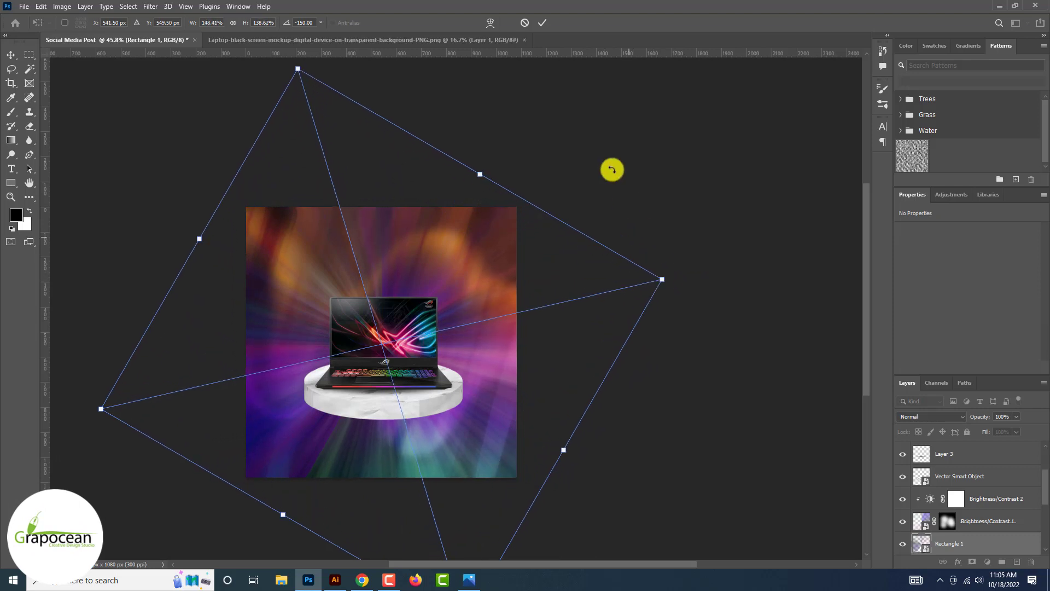
{"action": "left_click", "coordinate": [542, 22]}
Step: Check the Brightness/Contrast 1 blend modes without changing them, then select Layer 2
{"action": "scroll", "coordinate": [521, 410], "scroll_direction": "down", "scroll_amount": 5}
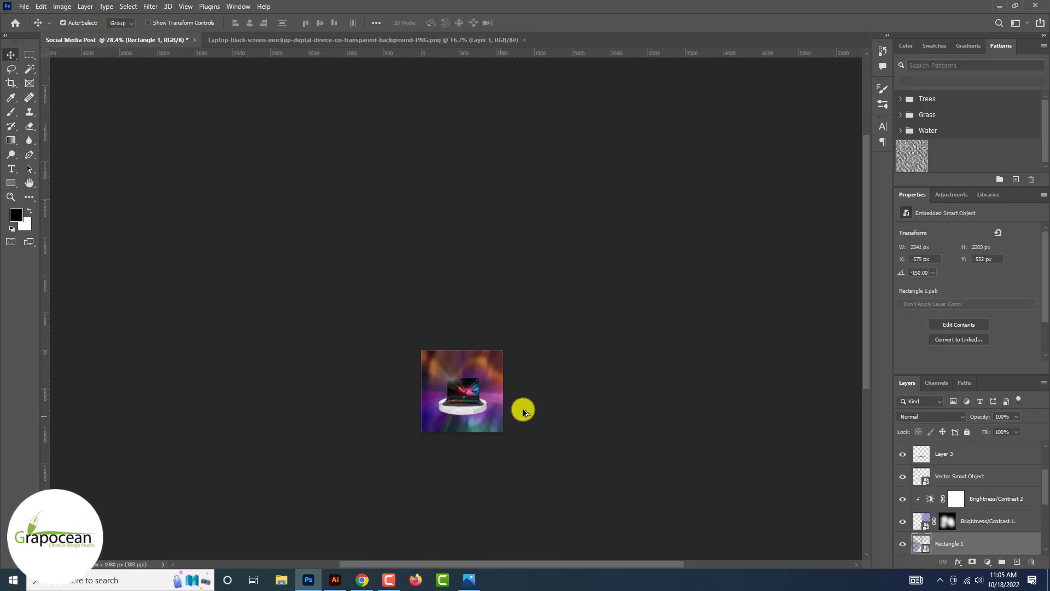
{"action": "scroll", "coordinate": [523, 411], "scroll_direction": "up", "scroll_amount": 4}
{"action": "scroll", "coordinate": [964, 521], "scroll_direction": "down", "scroll_amount": 3}
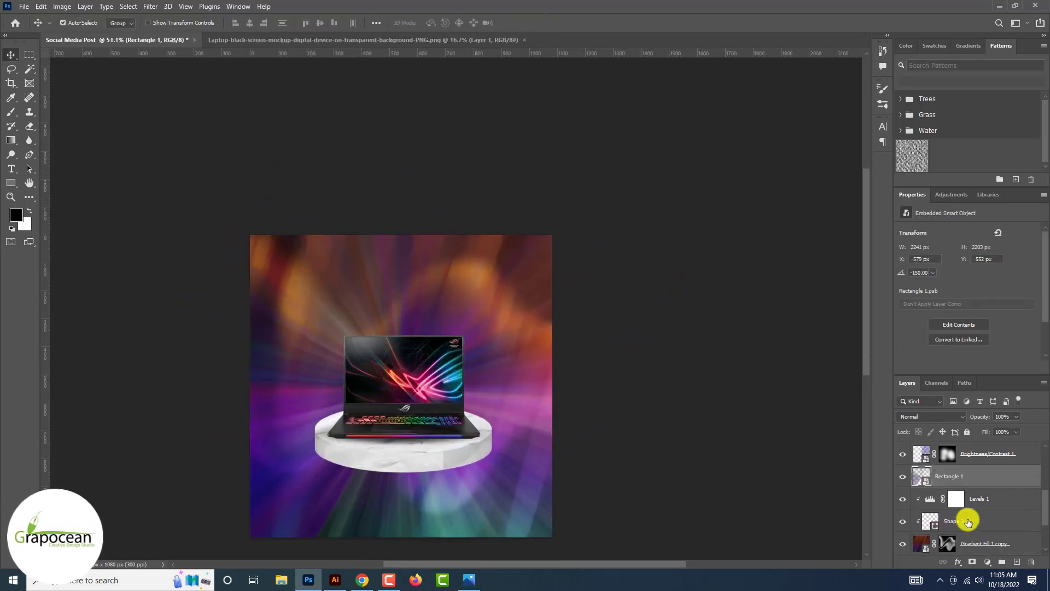
{"action": "scroll", "coordinate": [968, 521], "scroll_direction": "down", "scroll_amount": 2}
{"action": "left_click", "coordinate": [947, 498]}
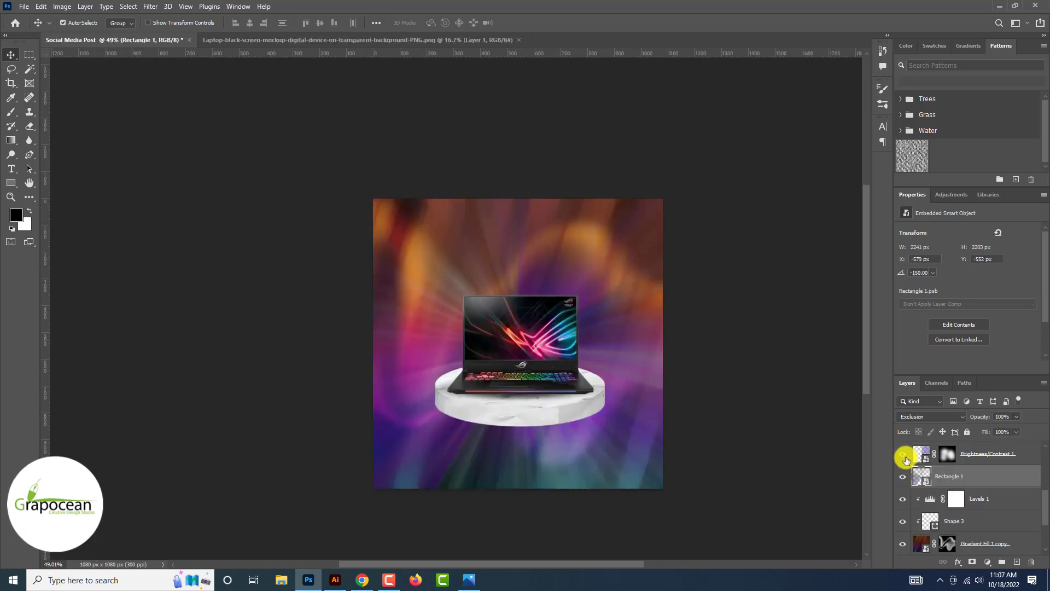
{"action": "left_click", "coordinate": [930, 453]}
{"action": "left_click", "coordinate": [935, 416]}
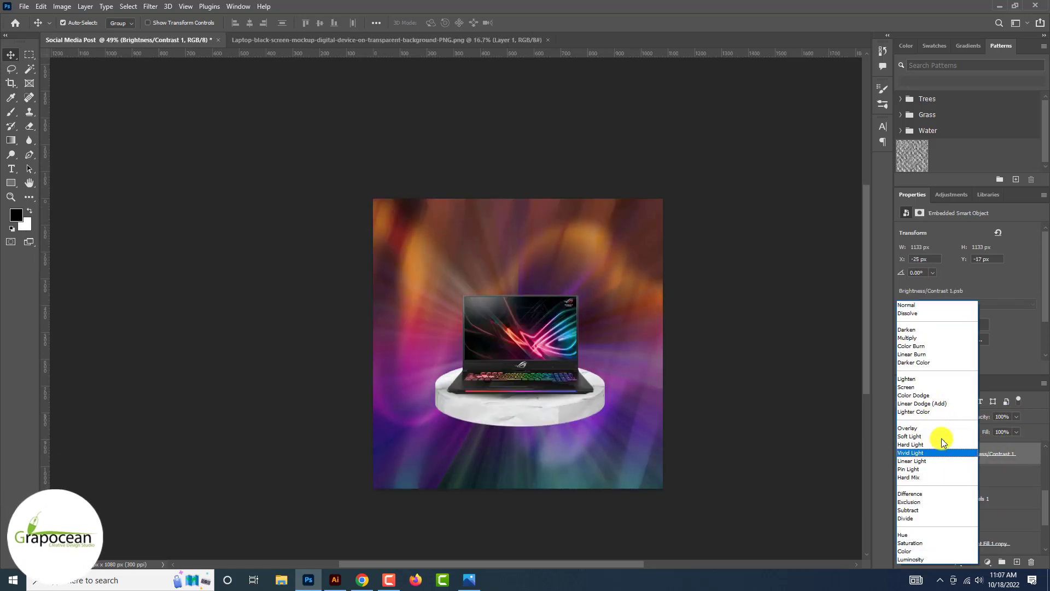
{"action": "left_click", "coordinate": [953, 508]}
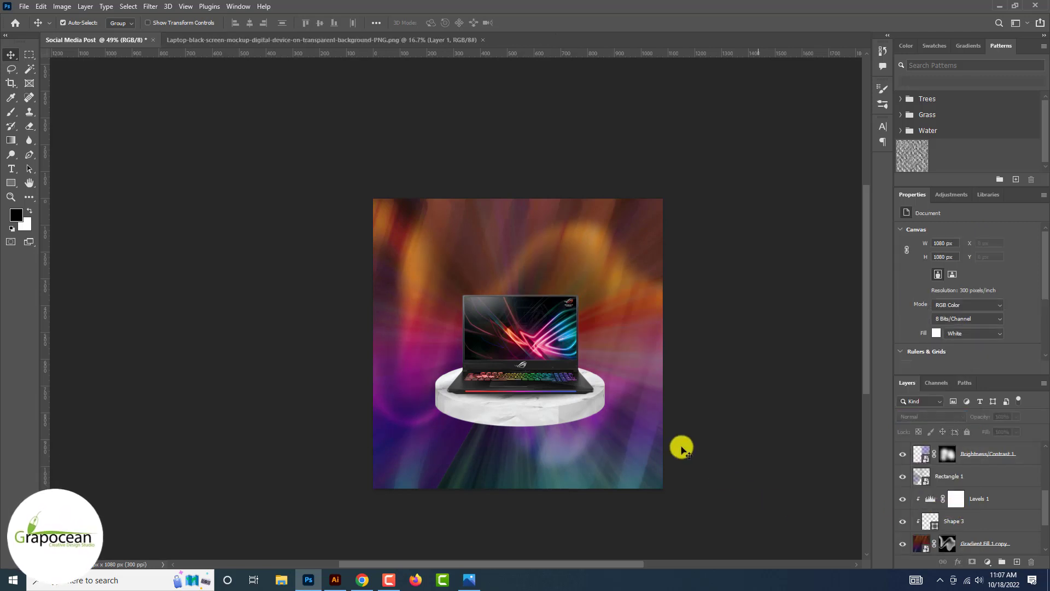
{"action": "left_click", "coordinate": [394, 229]}
{"action": "left_click", "coordinate": [925, 521]}
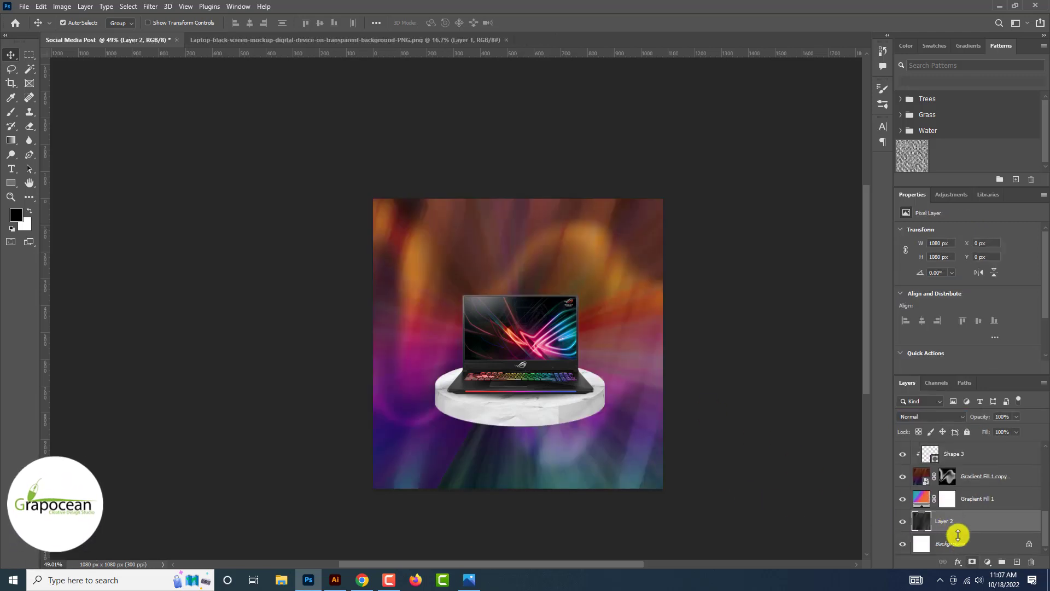
Step: Add a layer mask to Layer 2 and paint its top-left corner black with the Brush
{"action": "left_click", "coordinate": [971, 561]}
{"action": "left_click", "coordinate": [11, 111]}
{"action": "key", "text": "x"}
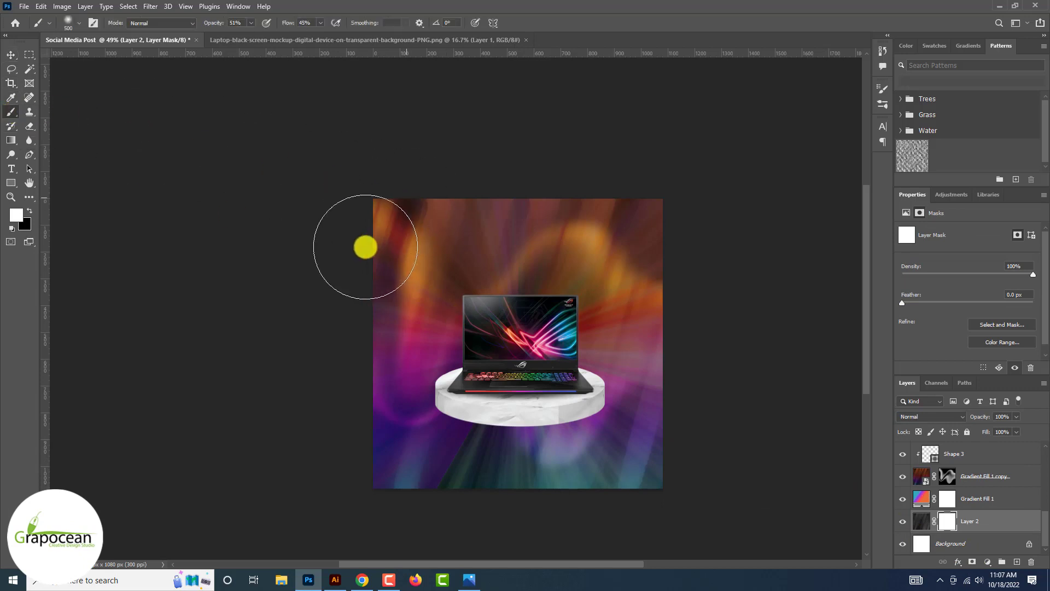
{"action": "mouse_move", "coordinate": [399, 230]}
{"action": "left_mouse_down"}
{"action": "mouse_move", "coordinate": [405, 218]}
{"action": "mouse_move", "coordinate": [356, 272]}
{"action": "left_mouse_up"}
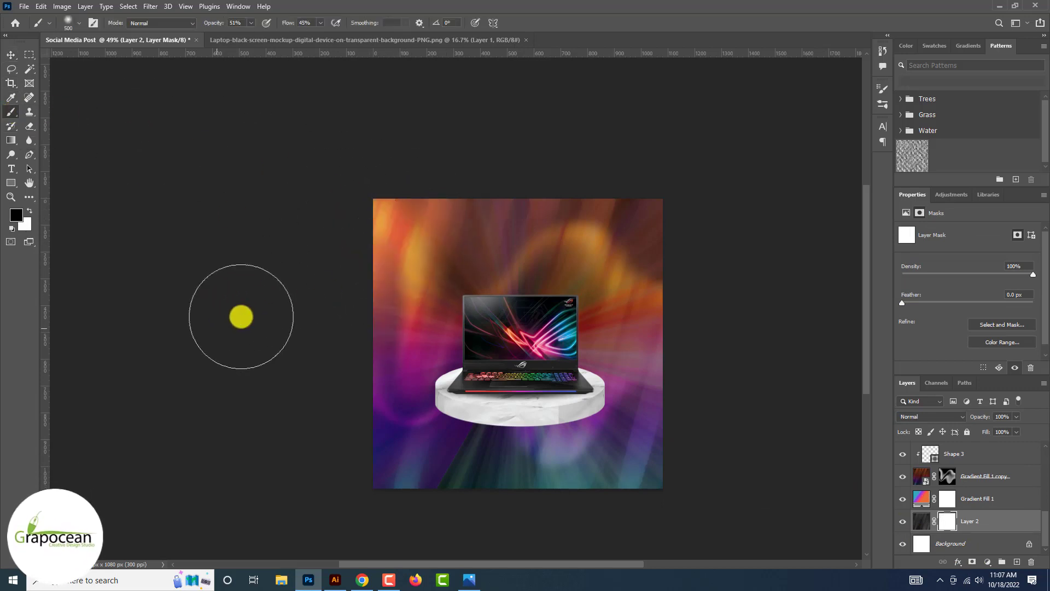
Step: Fit the canvas in view, return to the Move tool, and bring Illustrator to the front
{"action": "scroll", "coordinate": [235, 318], "scroll_direction": "down", "scroll_amount": 2}
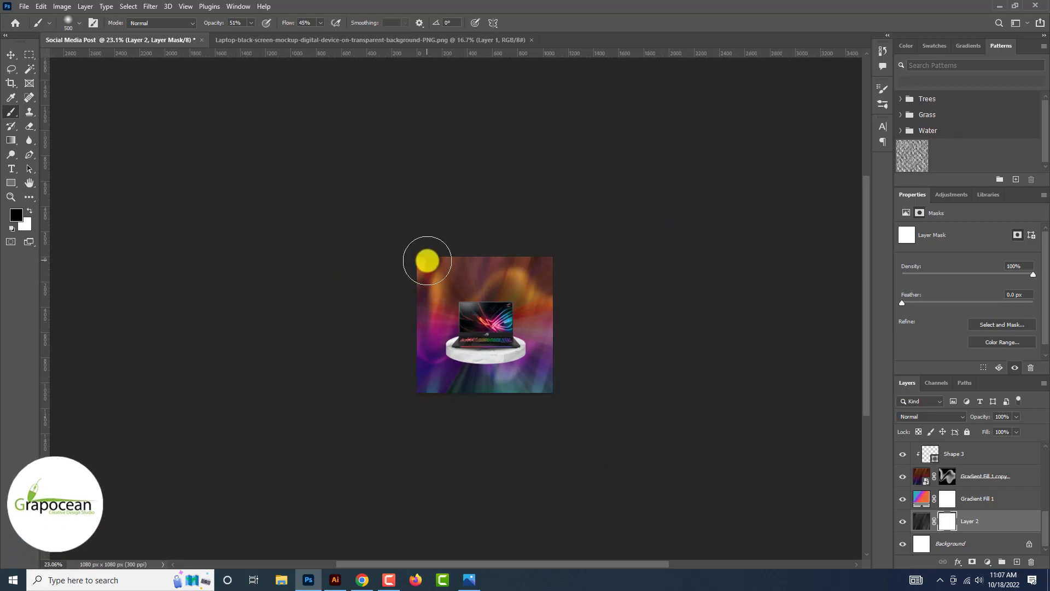
{"action": "scroll", "coordinate": [539, 398], "scroll_direction": "up", "scroll_amount": 3}
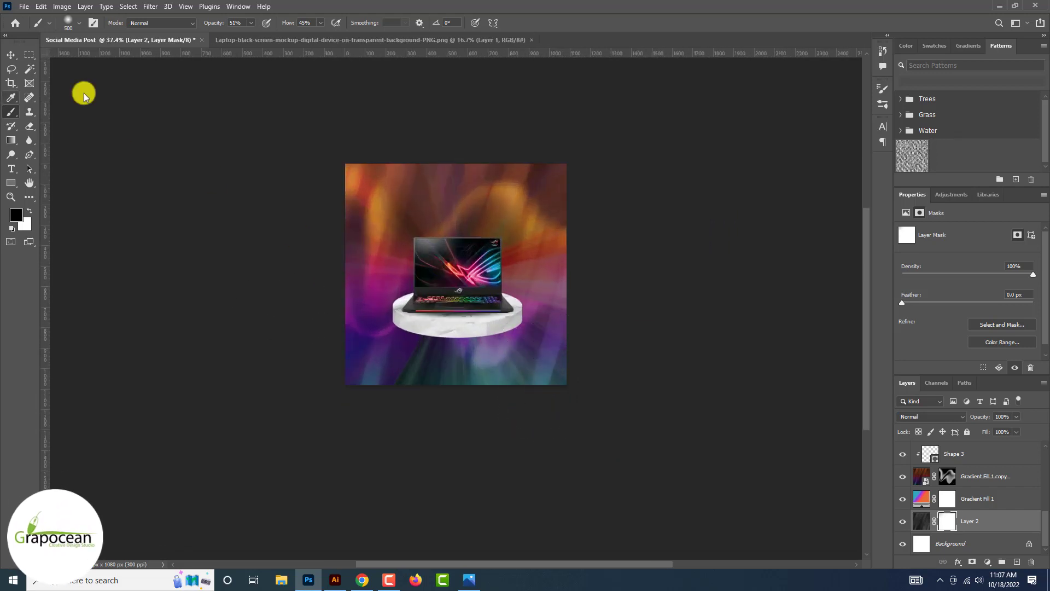
{"action": "key", "text": "ctrl+plus"}
{"action": "left_click", "coordinate": [11, 55]}
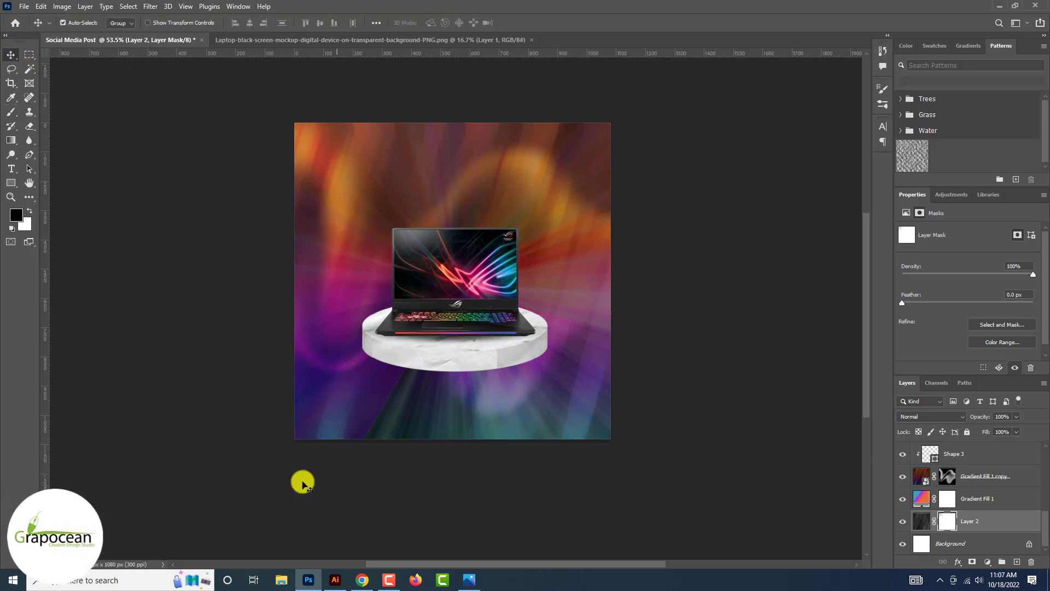
{"action": "left_click", "coordinate": [334, 578]}
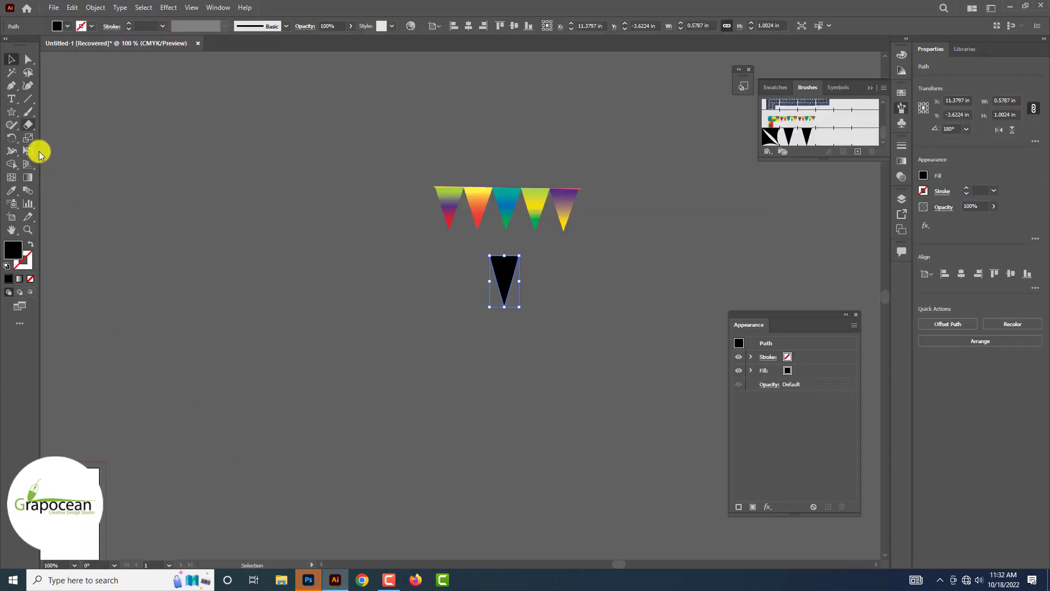
Step: Paint a long wavy string of triangle flags with the pattern Paintbrush
{"action": "key", "text": "b"}
{"action": "mouse_move", "coordinate": [183, 306]}
{"action": "left_mouse_down"}
{"action": "mouse_move", "coordinate": [300, 371]}
{"action": "mouse_move", "coordinate": [628, 370]}
{"action": "left_mouse_up"}
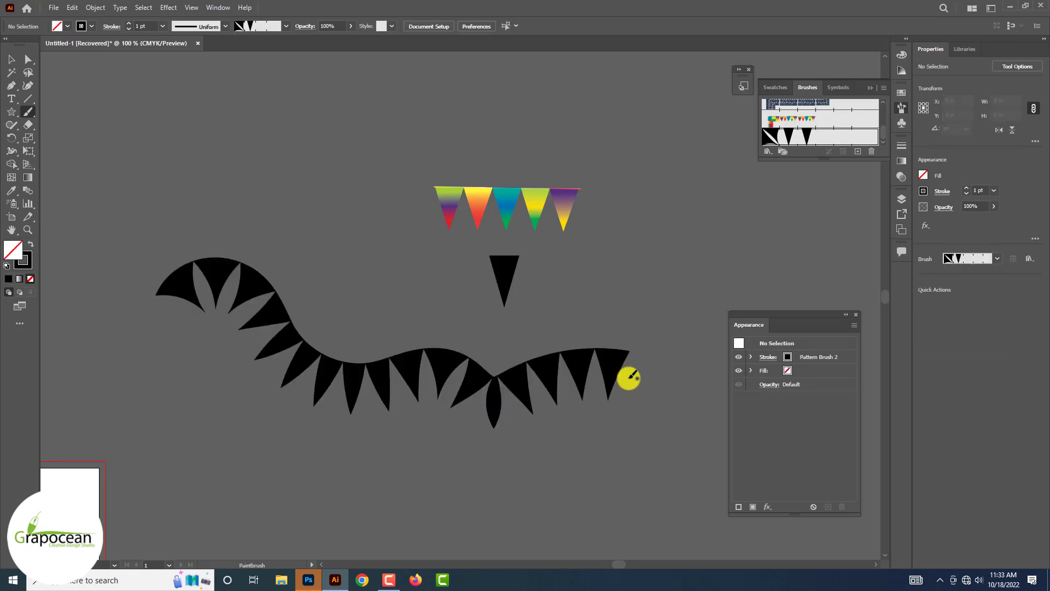
{"action": "key", "text": "ctrl+minus"}
{"action": "key", "text": "ctrl+minus"}
{"action": "key", "text": "ctrl+z"}
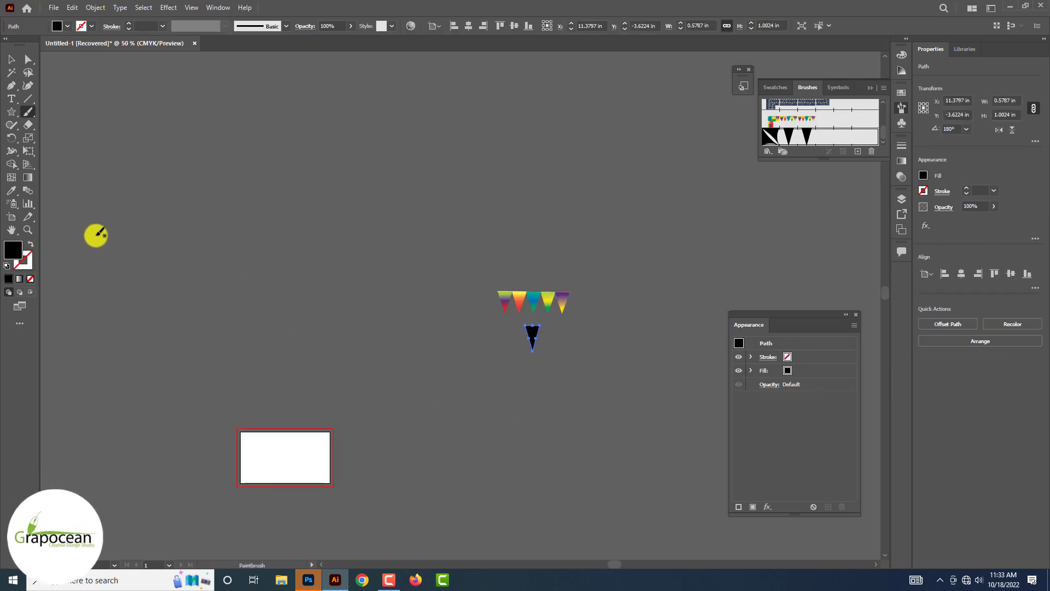
{"action": "left_click_drag", "start_coordinate": [236, 249], "coordinate": [432, 227]}
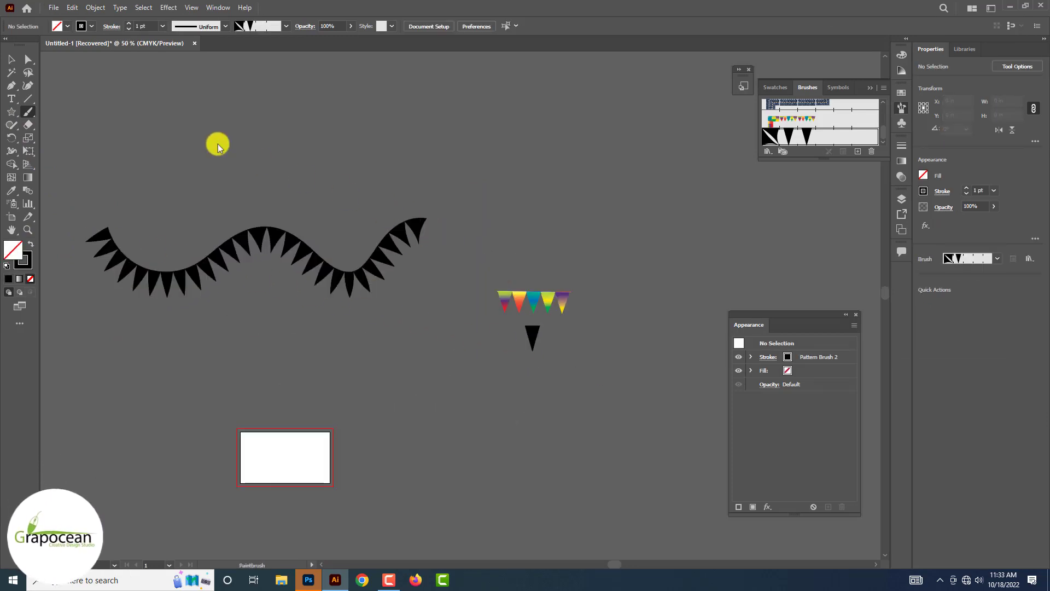
Step: Select the wavy flag stroke and expand its appearance into filled triangle shapes
{"action": "left_click", "coordinate": [12, 60]}
{"action": "left_click", "coordinate": [300, 252]}
{"action": "right_click", "coordinate": [302, 254]}
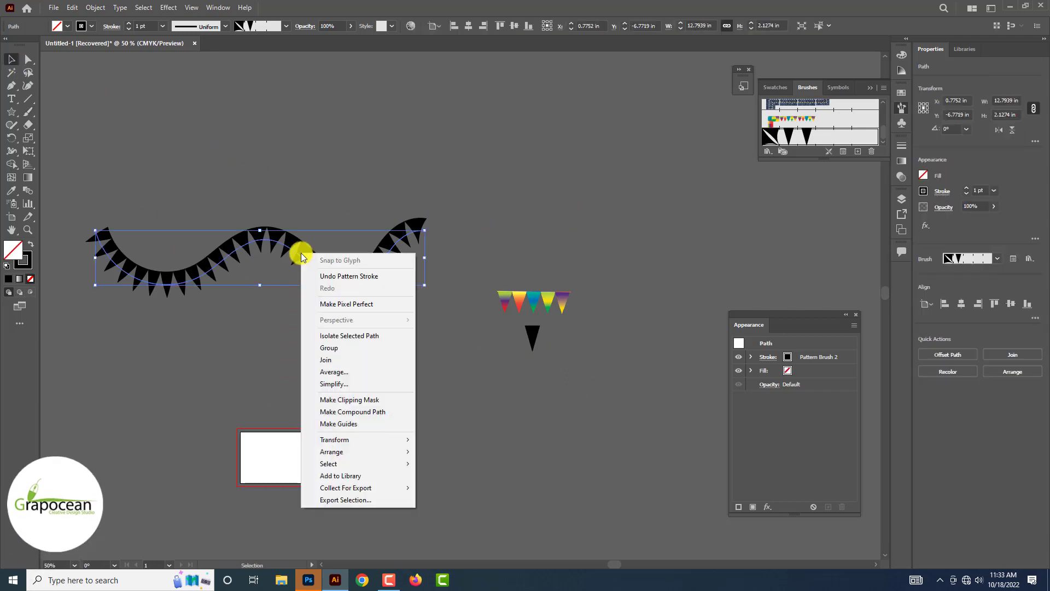
{"action": "left_click", "coordinate": [506, 361]}
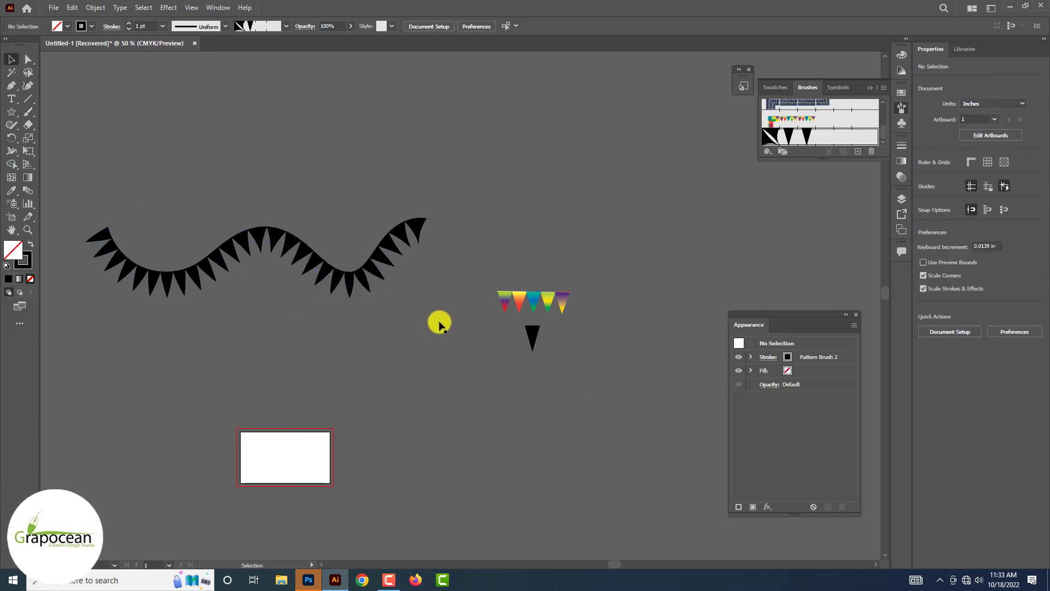
{"action": "left_click", "coordinate": [347, 274]}
{"action": "left_click", "coordinate": [95, 7]}
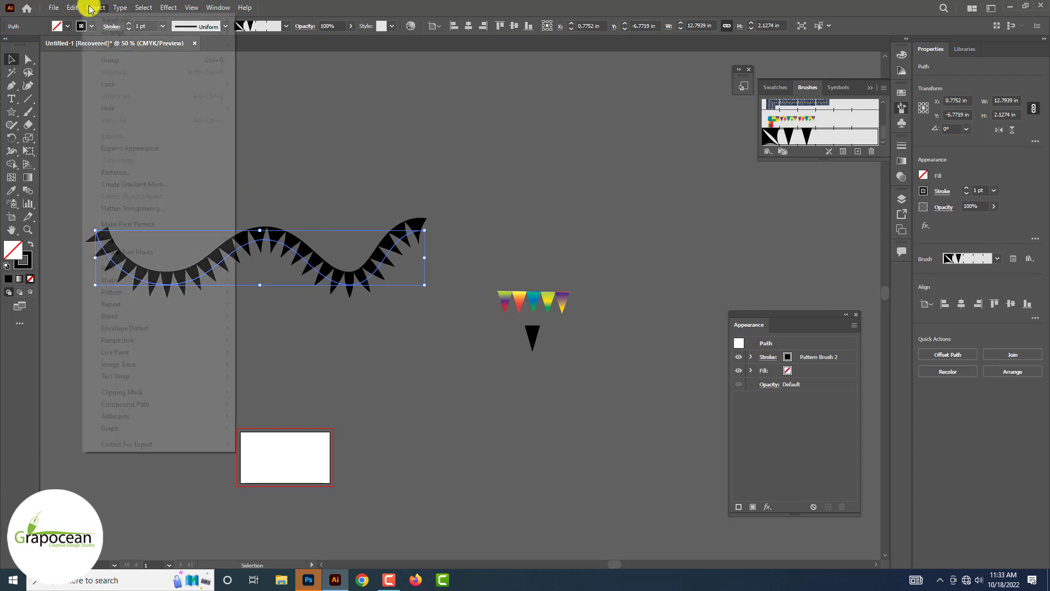
{"action": "left_click", "coordinate": [149, 160]}
Step: Show the colour swatches and select the flag group for live painting
{"action": "left_click", "coordinate": [395, 402]}
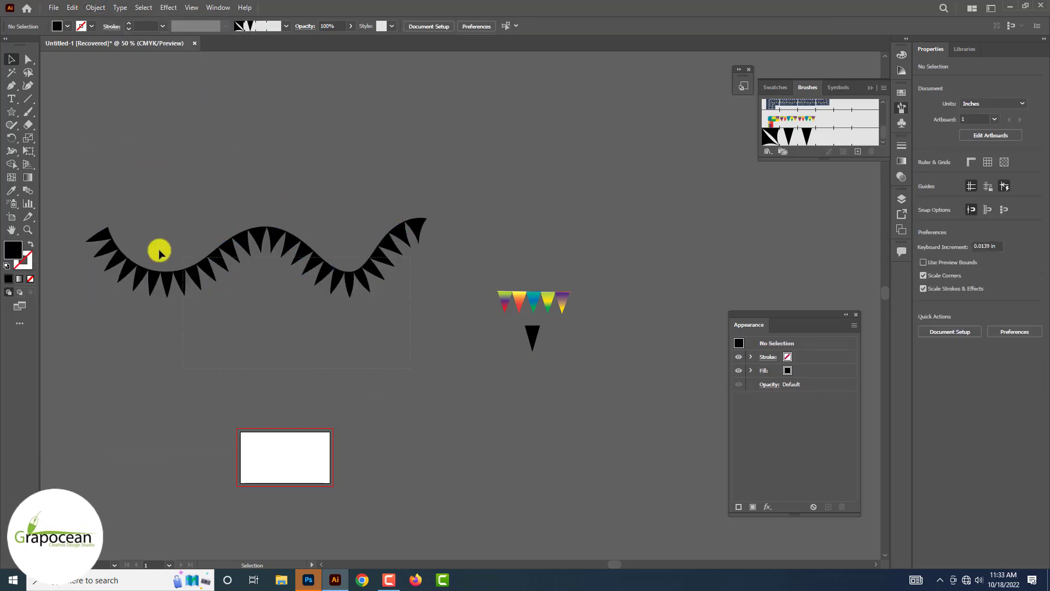
{"action": "left_click", "coordinate": [104, 237]}
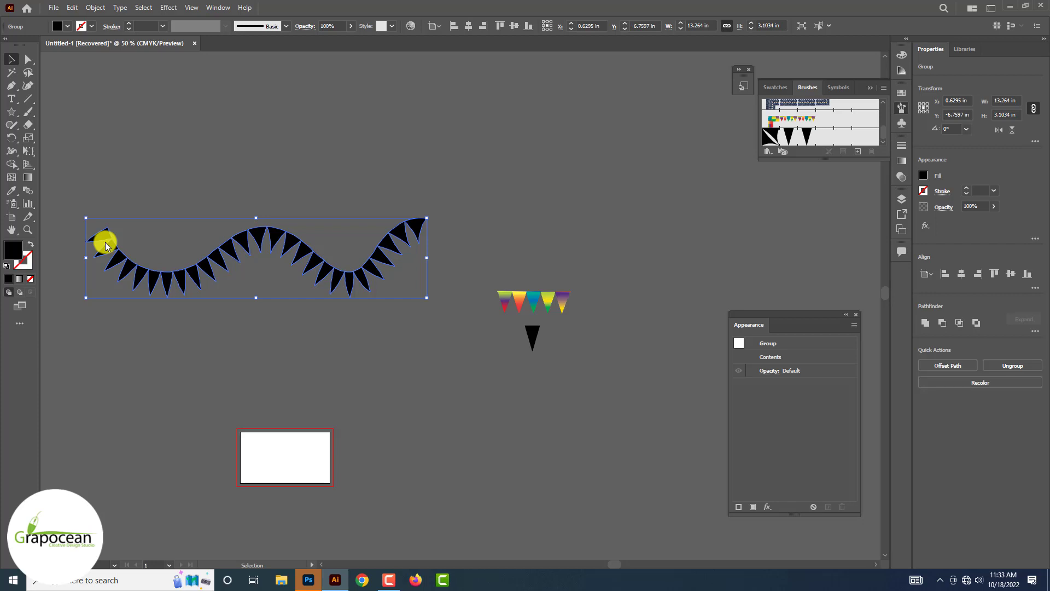
{"action": "left_click", "coordinate": [902, 92]}
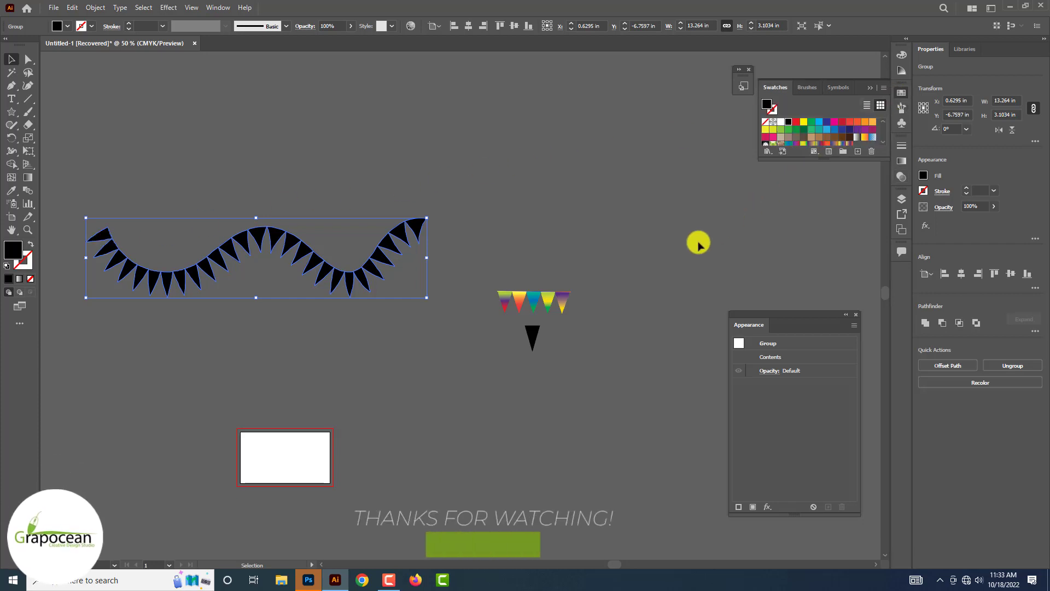
{"action": "left_click", "coordinate": [499, 299]}
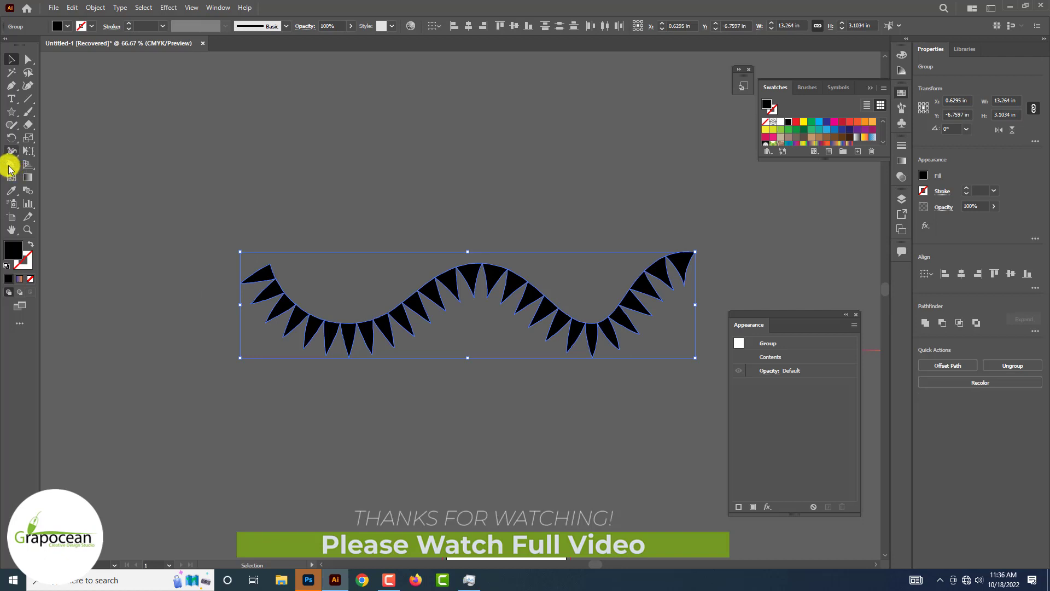
{"action": "left_click", "coordinate": [6, 165]}
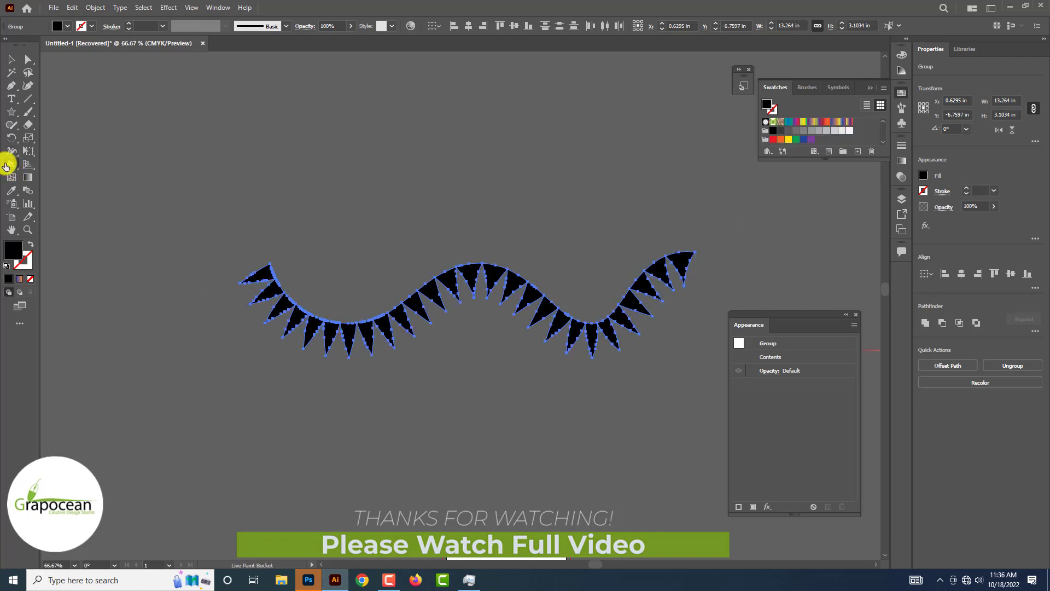
Step: Turn the black flags into a Live Paint group and fill the first flag pieces teal and purple
{"action": "left_click", "coordinate": [789, 122]}
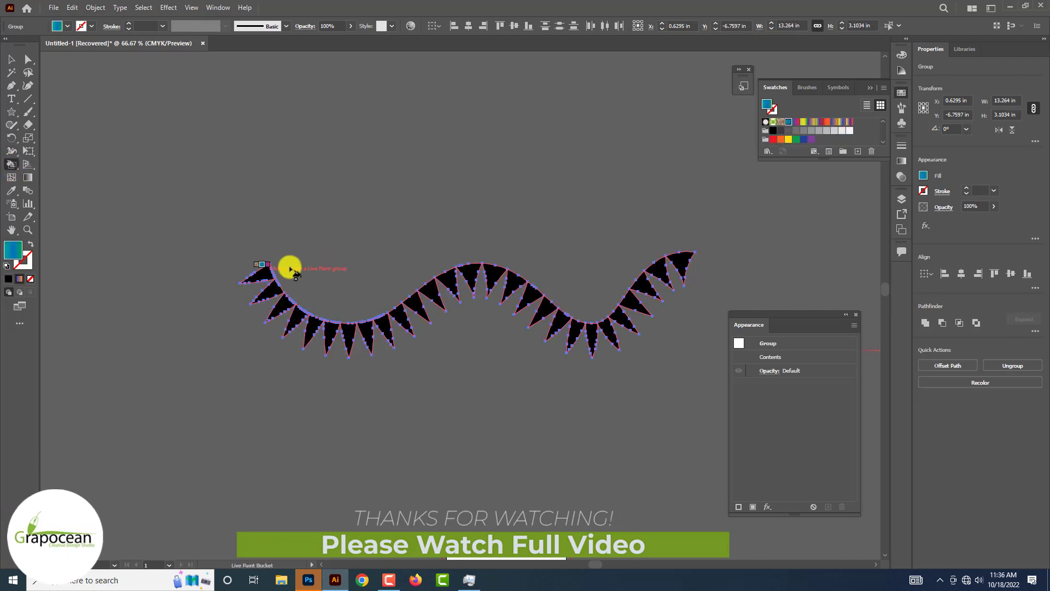
{"action": "left_click", "coordinate": [265, 276]}
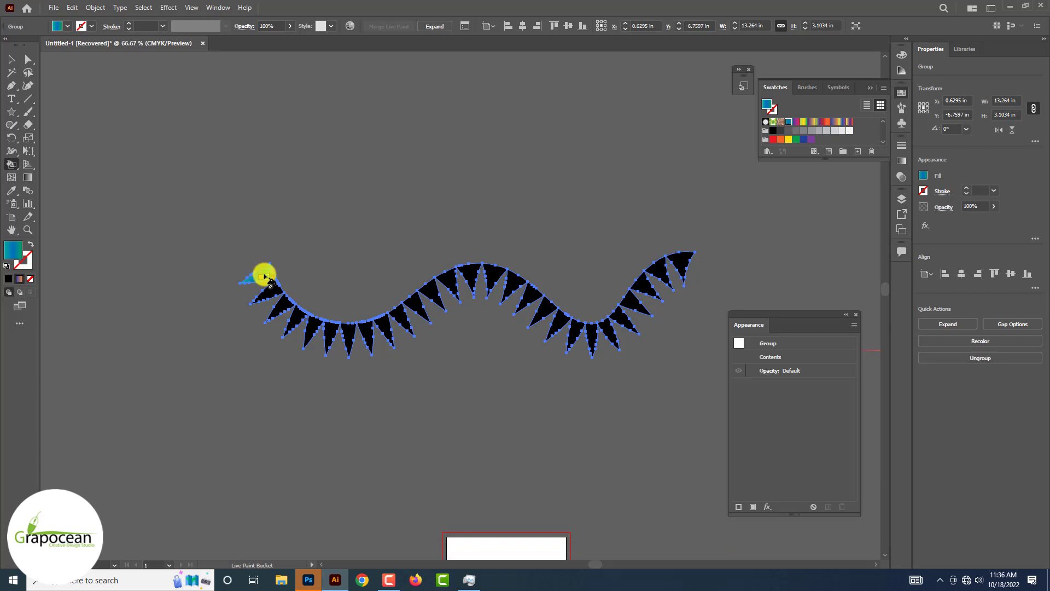
{"action": "left_click", "coordinate": [273, 294]}
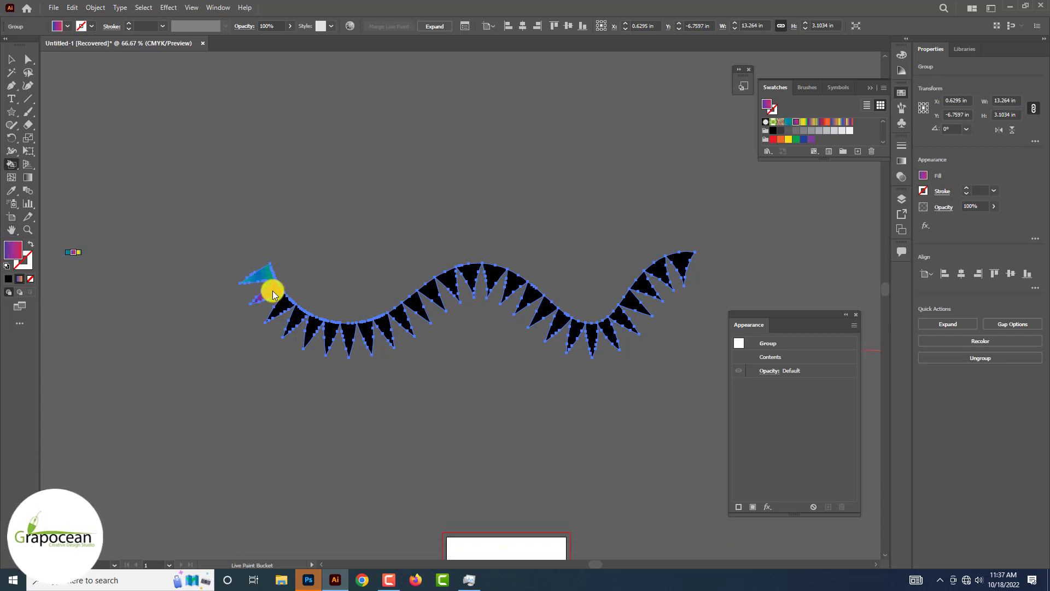
{"action": "left_click", "coordinate": [280, 301]}
{"action": "key", "text": "Right"}
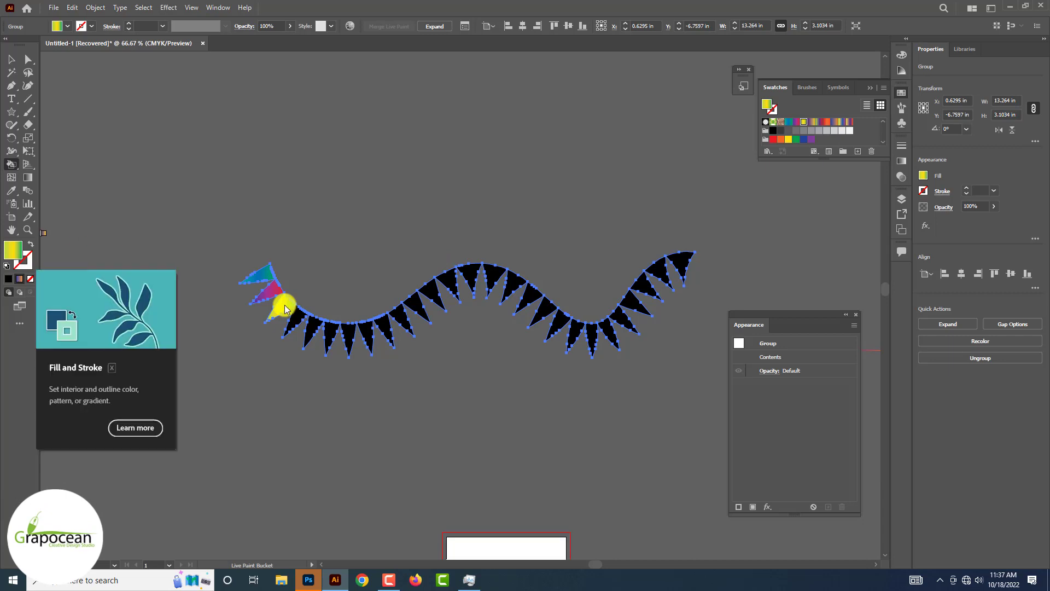
Step: Paint the remaining flags along the wave with orange-red, blue-purple-yellow and orange-purple gradients
{"action": "left_click", "coordinate": [925, 175]}
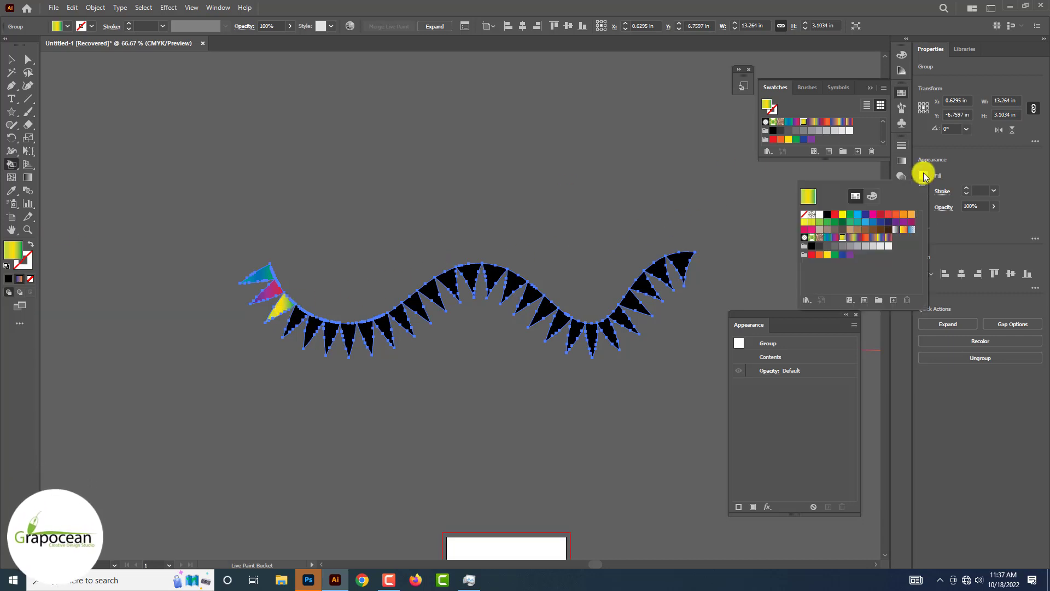
{"action": "left_click", "coordinate": [837, 213]}
{"action": "left_click", "coordinate": [295, 319]}
{"action": "key", "text": "Left"}
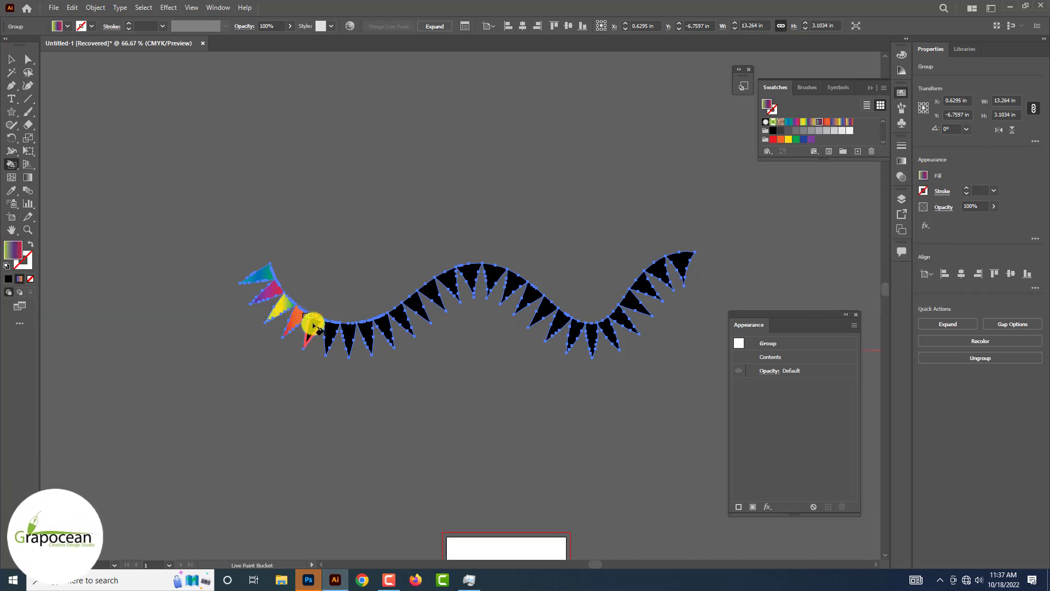
{"action": "key", "text": "Right"}
{"action": "left_click", "coordinate": [334, 331]}
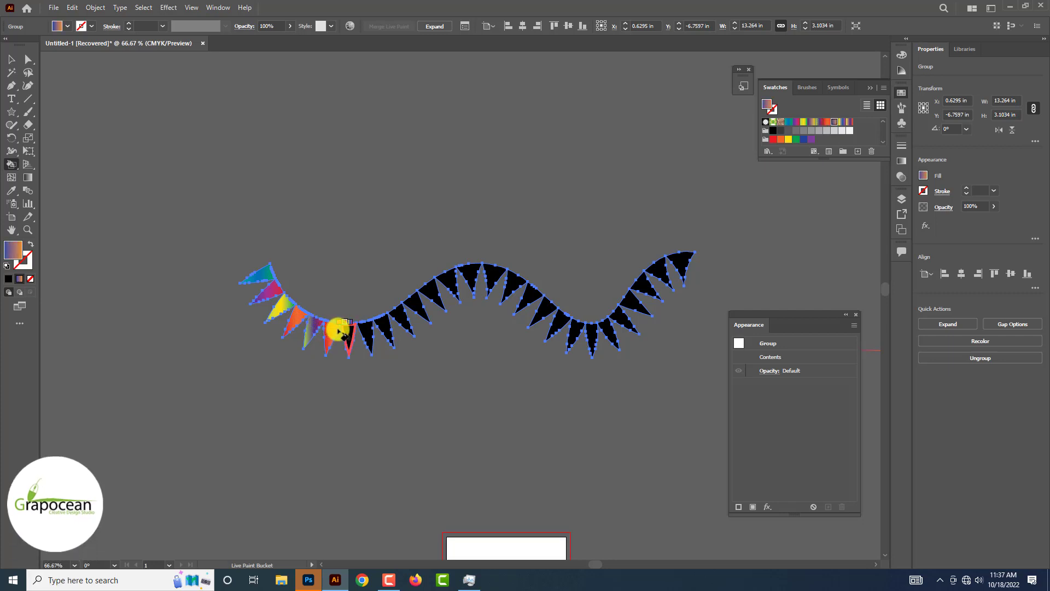
{"action": "key", "text": "Right"}
{"action": "key", "text": "Right"}
{"action": "key", "text": "Right"}
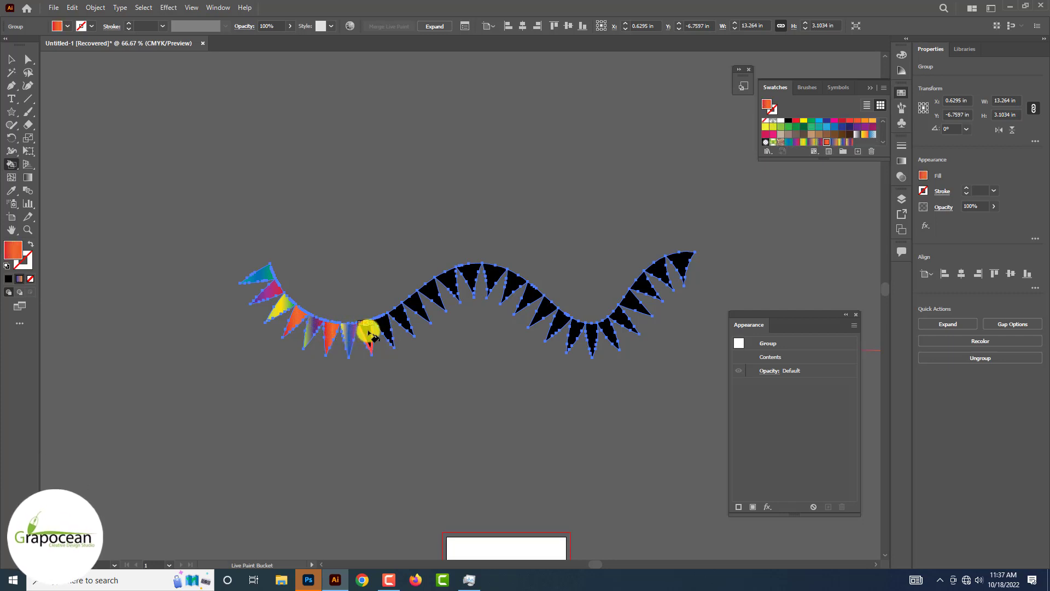
{"action": "mouse_move", "coordinate": [363, 328]}
{"action": "left_mouse_down"}
{"action": "mouse_move", "coordinate": [470, 278]}
{"action": "mouse_move", "coordinate": [499, 277]}
{"action": "mouse_move", "coordinate": [593, 330]}
{"action": "mouse_move", "coordinate": [632, 312]}
{"action": "mouse_move", "coordinate": [649, 282]}
{"action": "mouse_move", "coordinate": [684, 260]}
{"action": "left_mouse_up"}
{"action": "key", "text": "Right"}
{"action": "key", "text": "Right"}
{"action": "key", "text": "Right"}
{"action": "key", "text": "Right"}
{"action": "key", "text": "Right"}
{"action": "key", "text": "Right"}
{"action": "key", "text": "Right"}
{"action": "key", "text": "Right"}
{"action": "key", "text": "Right"}
{"action": "key", "text": "Right"}
Step: Deselect the finished bunting and drag it out toward Photoshop
{"action": "key", "text": "v"}
{"action": "left_click", "coordinate": [199, 363]}
{"action": "scroll", "coordinate": [384, 363], "scroll_direction": "down", "scroll_amount": 3}
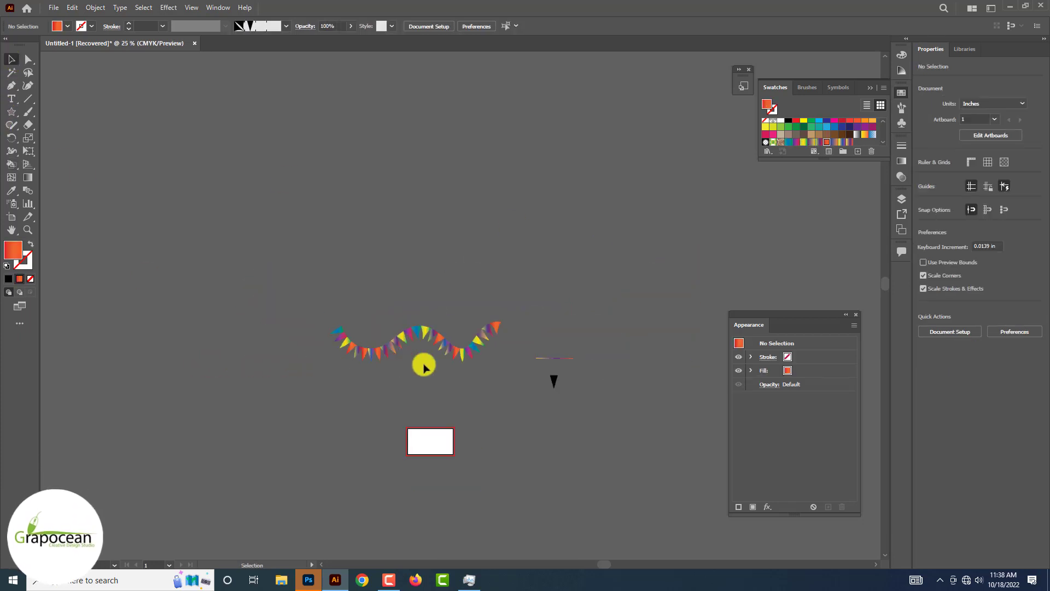
{"action": "left_click_drag", "start_coordinate": [420, 335], "coordinate": [332, 559]}
Step: Place the rainbow bunting in the post, move its layer beneath the laptop, and raise it higher
{"action": "left_click", "coordinate": [308, 580]}
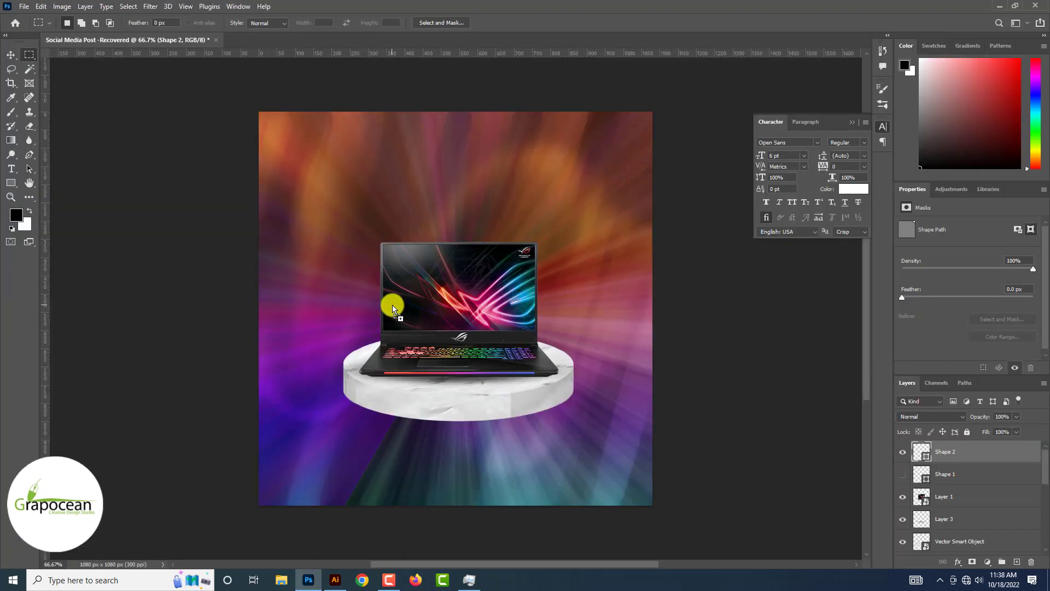
{"action": "mouse_move", "coordinate": [554, 328]}
{"action": "left_mouse_down"}
{"action": "mouse_move", "coordinate": [557, 235]}
{"action": "mouse_move", "coordinate": [547, 338]}
{"action": "mouse_move", "coordinate": [554, 330]}
{"action": "left_mouse_up"}
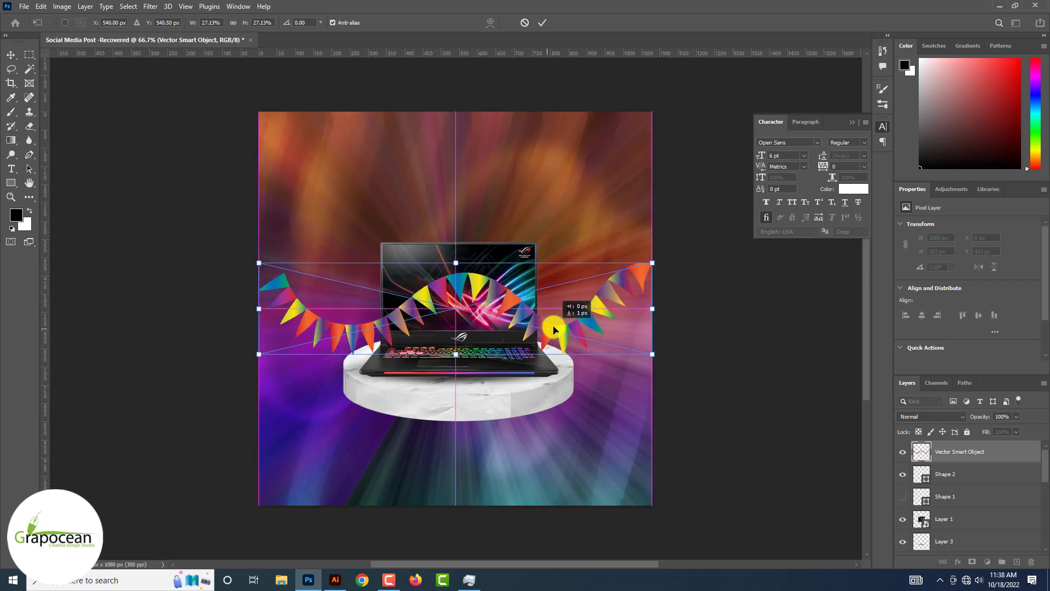
{"action": "left_click", "coordinate": [542, 23]}
{"action": "left_click_drag", "start_coordinate": [963, 451], "coordinate": [973, 517]}
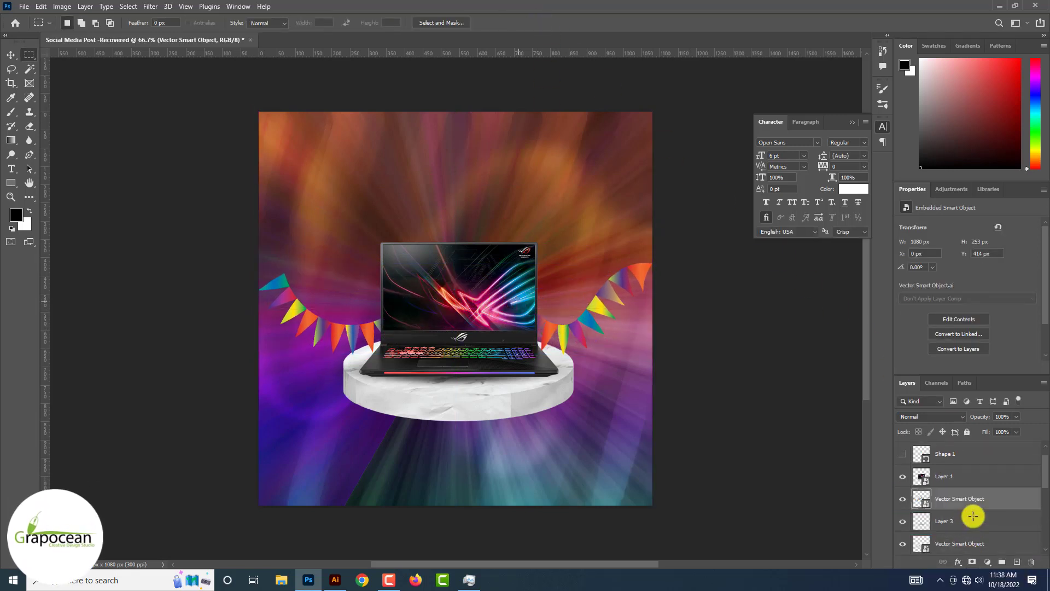
{"action": "left_click", "coordinate": [11, 55]}
{"action": "left_click_drag", "start_coordinate": [580, 331], "coordinate": [638, 305]}
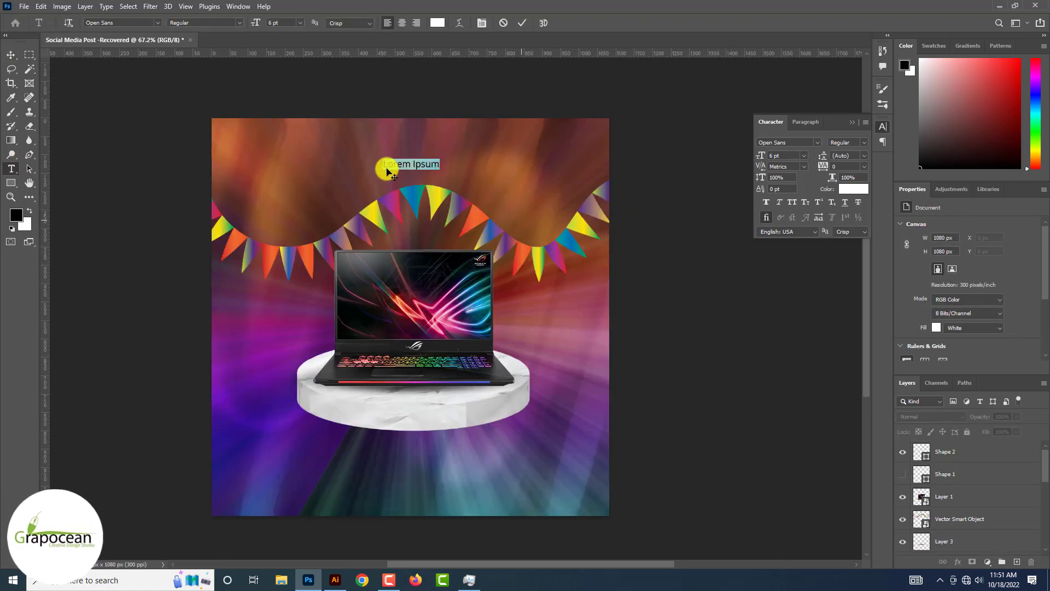
Step: Change the title font to Open Sans and enlarge its size
{"action": "type", "text": "Special laptop festival"}
{"action": "scroll", "coordinate": [392, 164], "scroll_direction": "up", "scroll_amount": 5}
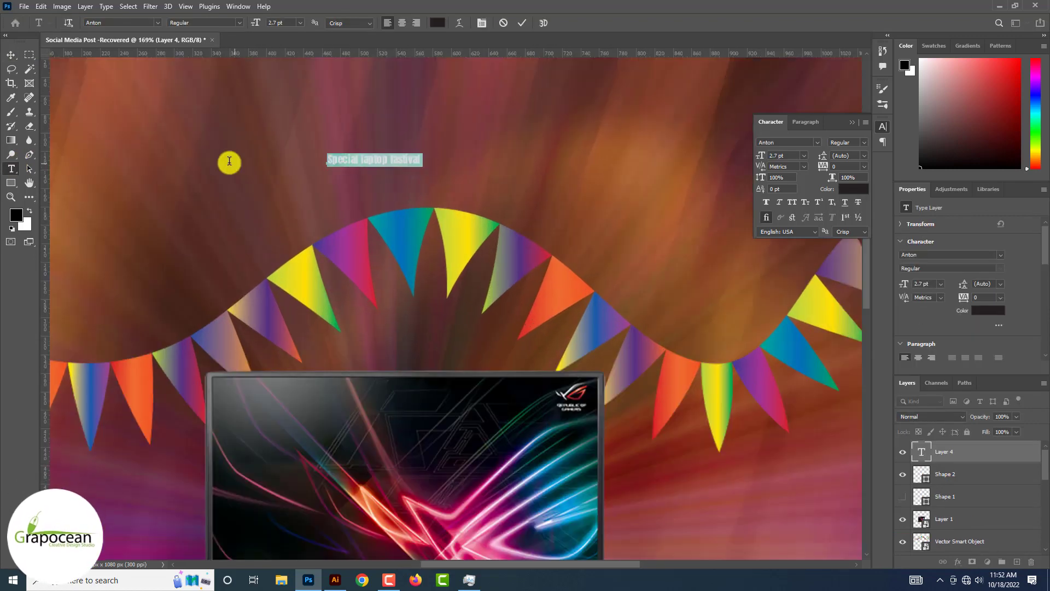
{"action": "left_click", "coordinate": [157, 22]}
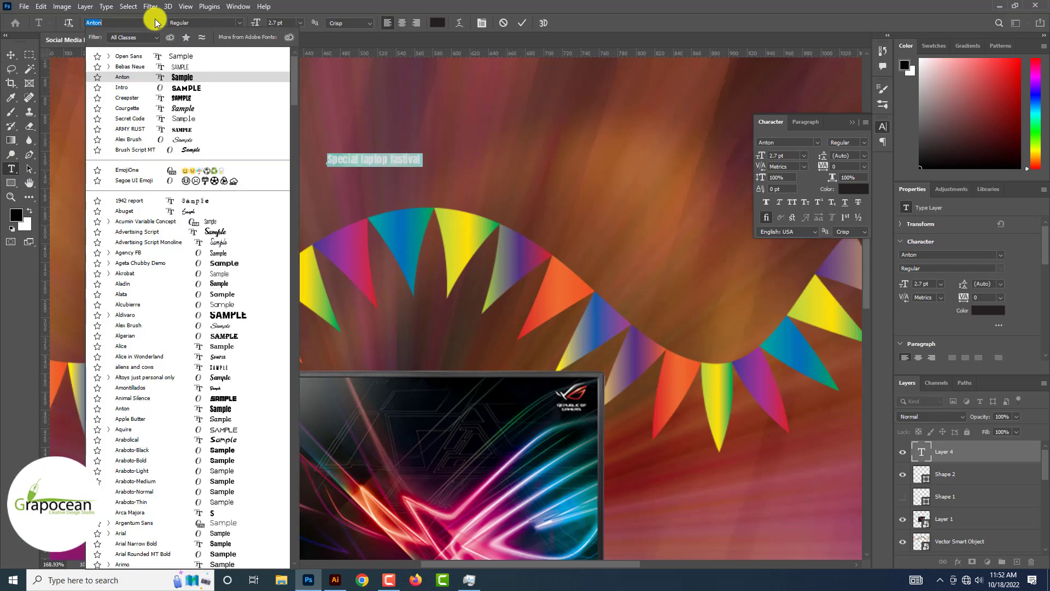
{"action": "left_click", "coordinate": [221, 53]}
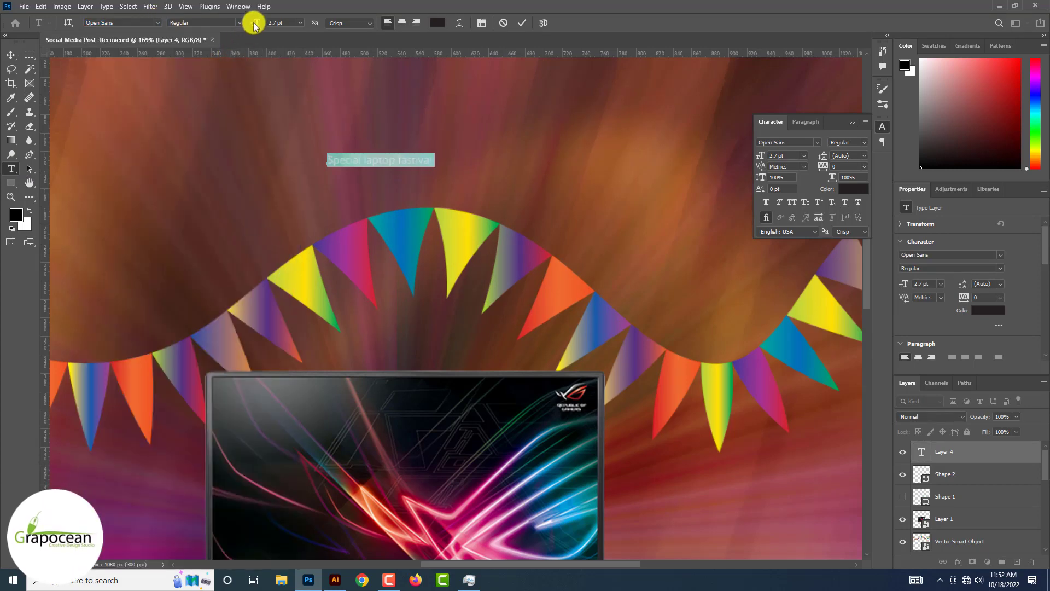
{"action": "left_click_drag", "start_coordinate": [254, 24], "coordinate": [256, 23]}
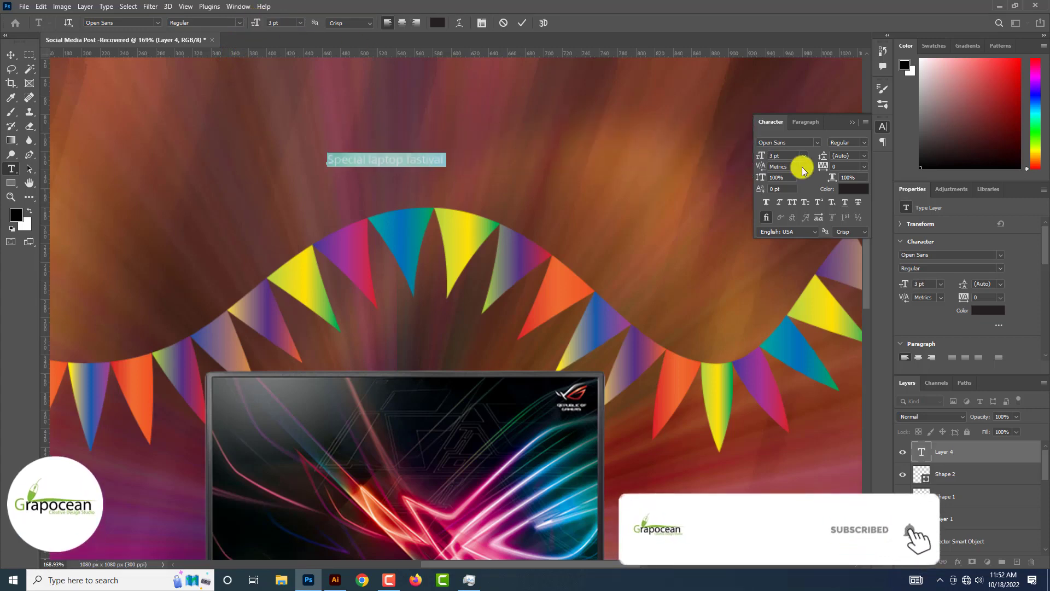
Step: Set the title's kerning to Optical and its colour to white
{"action": "left_click", "coordinate": [798, 166]}
{"action": "left_click", "coordinate": [790, 178]}
{"action": "left_click", "coordinate": [438, 22]}
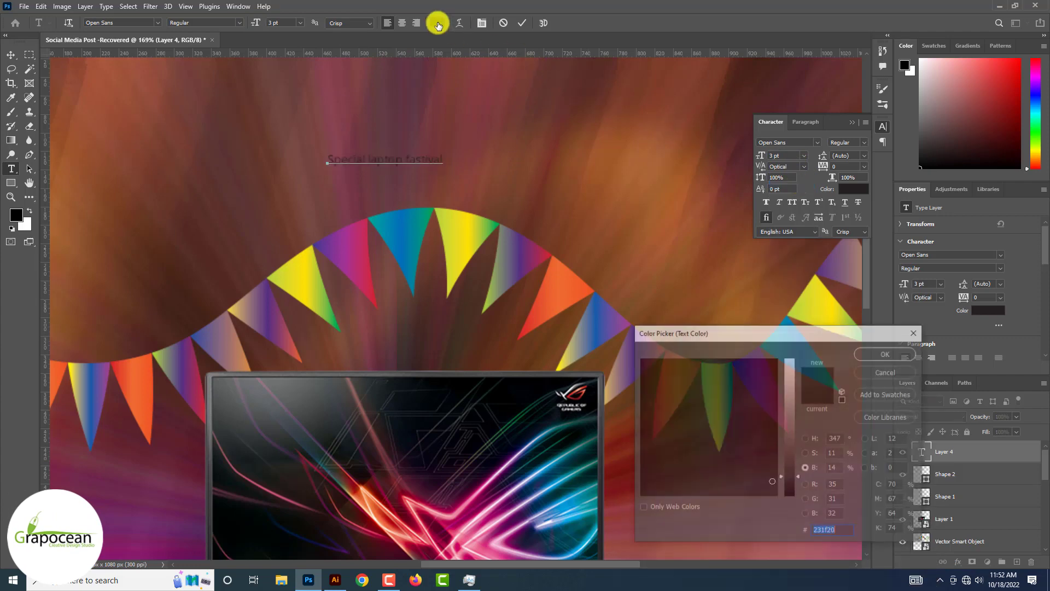
{"action": "left_click", "coordinate": [790, 359]}
{"action": "left_click_drag", "start_coordinate": [719, 401], "coordinate": [614, 540]}
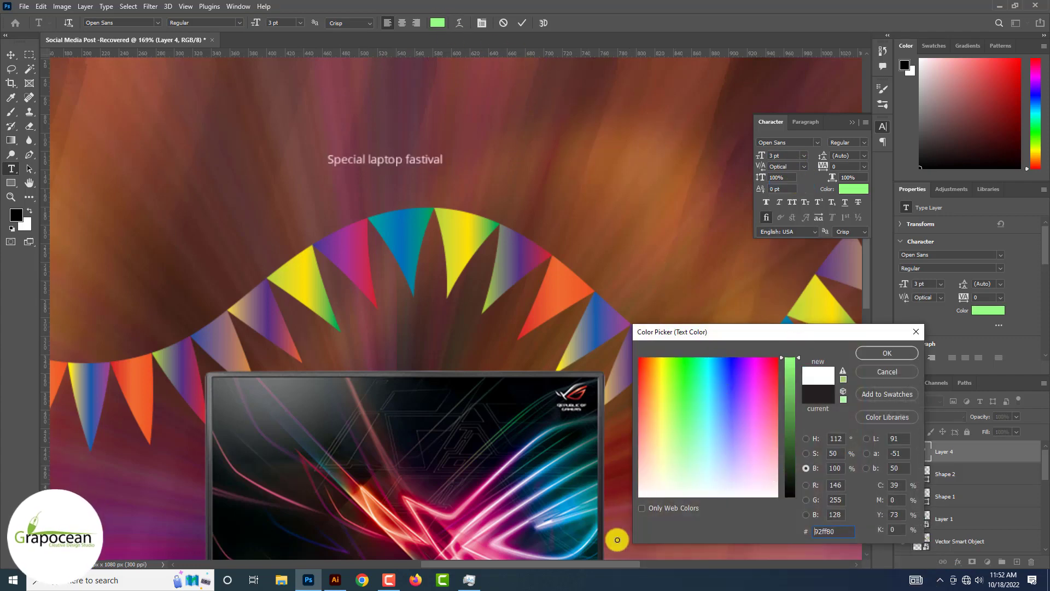
{"action": "left_click", "coordinate": [888, 353]}
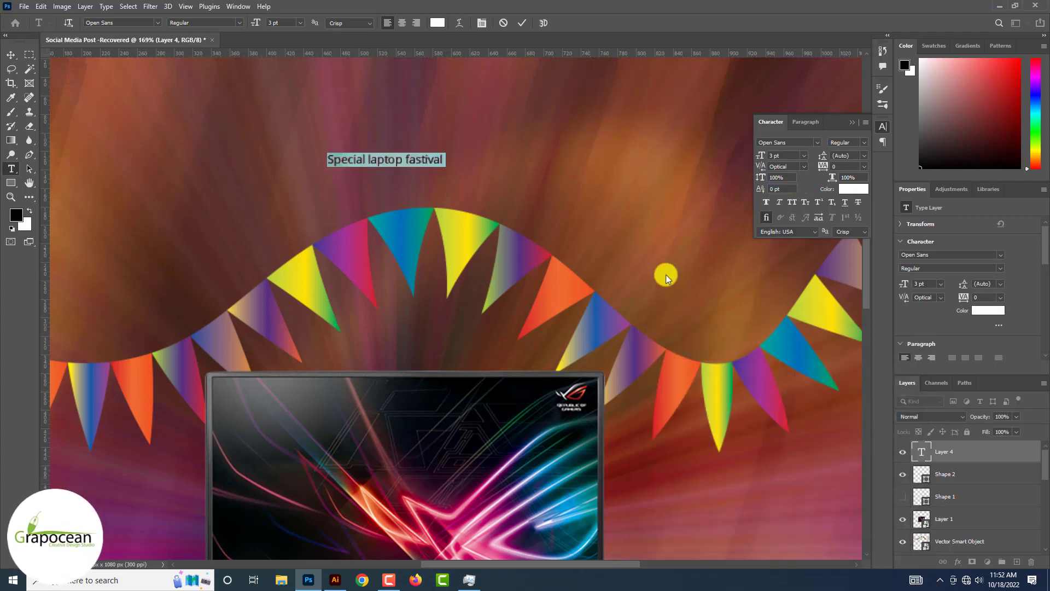
Step: Centre the title horizontally at the top of the post
{"action": "key", "text": "ctrl+Return"}
{"action": "key", "text": "v"}
{"action": "key", "text": "ctrl+minus"}
{"action": "key", "text": "ctrl+minus"}
{"action": "key", "text": "ctrl+minus"}
{"action": "left_click_drag", "start_coordinate": [417, 171], "coordinate": [425, 148]}
{"action": "key", "text": "ctrl+plus"}
{"action": "key", "text": "ctrl+plus"}
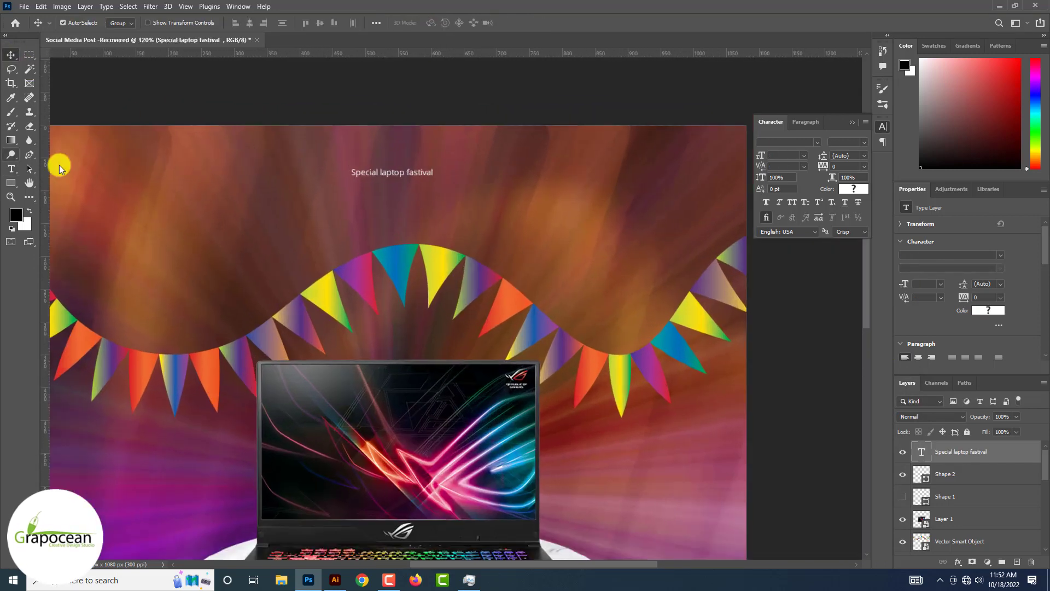
Step: Resize all the title text to 6 pt, then start a new text layer near it
{"action": "key", "text": "t"}
{"action": "left_click", "coordinate": [352, 173]}
{"action": "key", "text": "ctrl+a"}
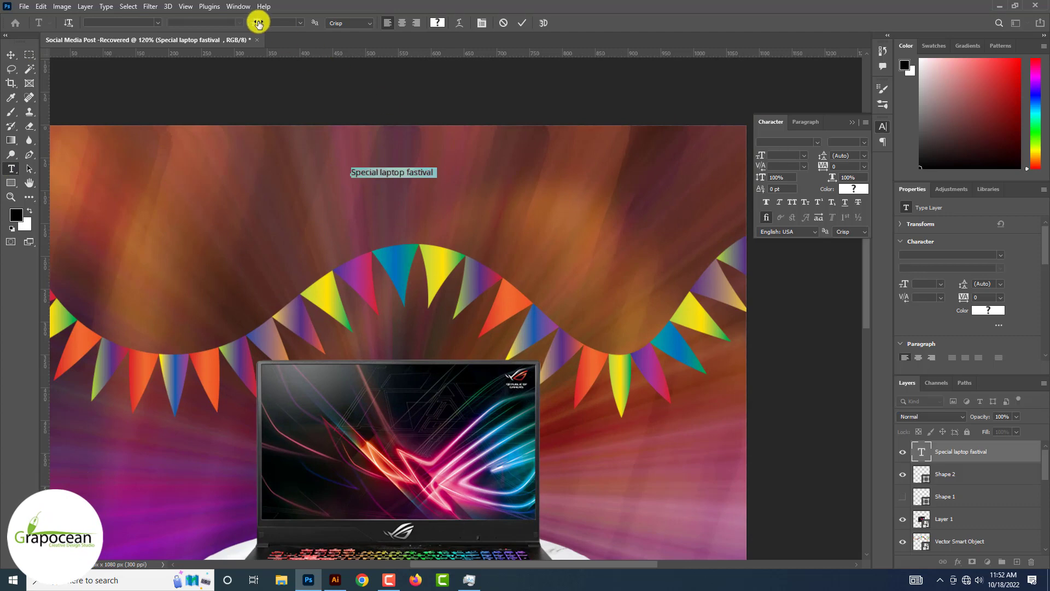
{"action": "left_click", "coordinate": [300, 23]}
{"action": "left_click", "coordinate": [282, 33]}
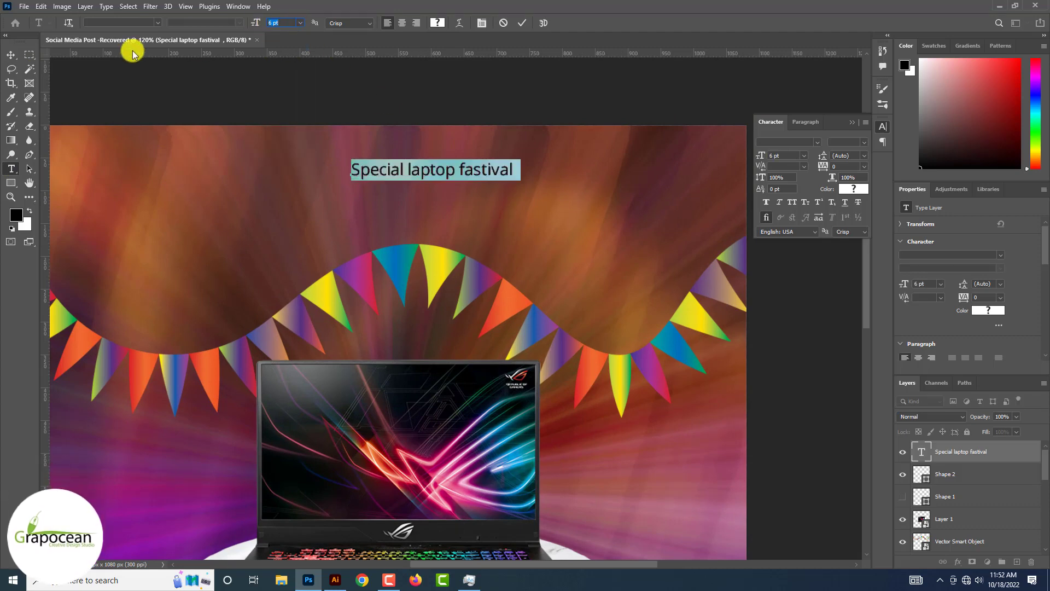
{"action": "left_click", "coordinate": [11, 54]}
{"action": "scroll", "coordinate": [413, 170], "scroll_direction": "down", "scroll_amount": 3}
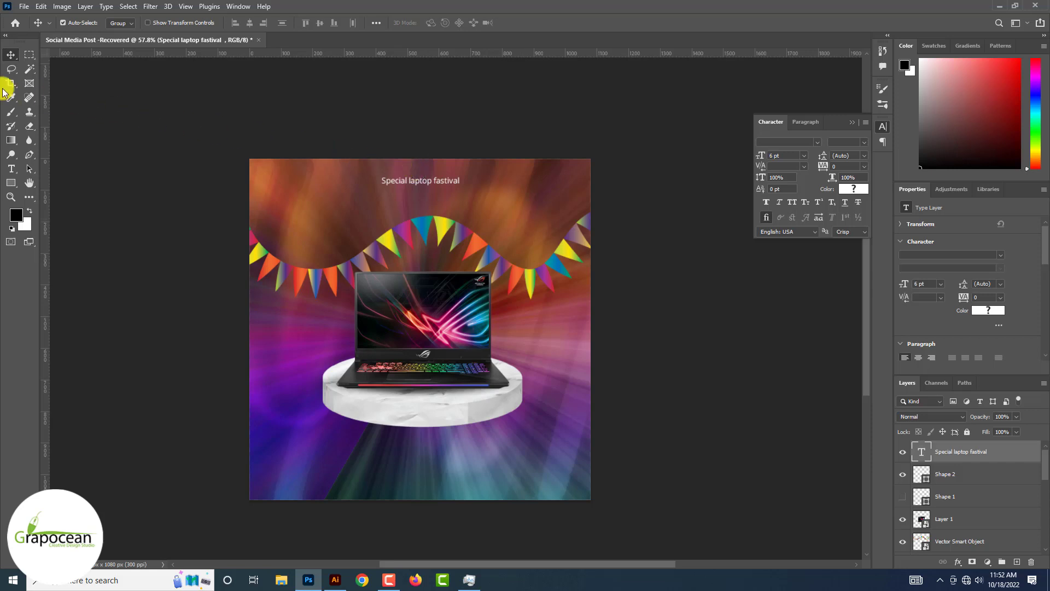
{"action": "left_click", "coordinate": [11, 169]}
{"action": "left_click", "coordinate": [395, 219]}
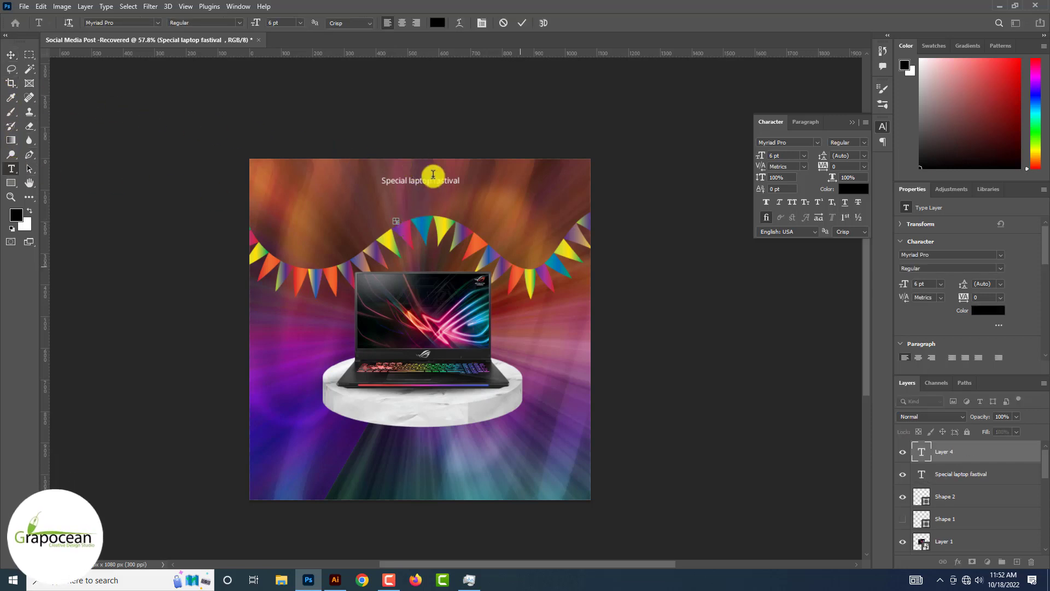
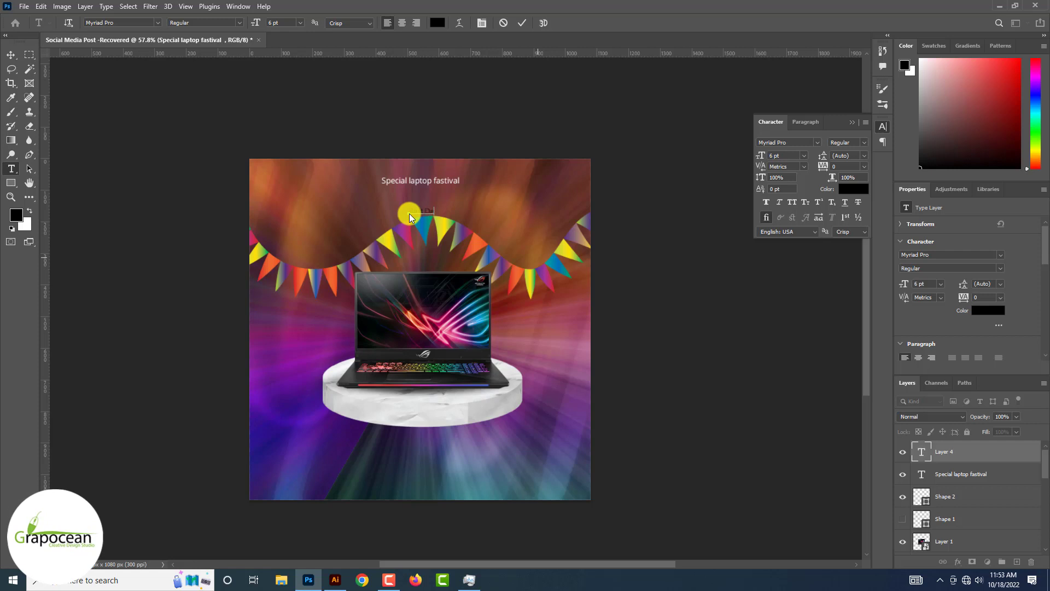
Step: Enlarge the Best Deal text from 6 pt to 21 pt and centre it on the canvas
{"action": "scroll", "coordinate": [435, 212], "scroll_direction": "up", "scroll_amount": 2}
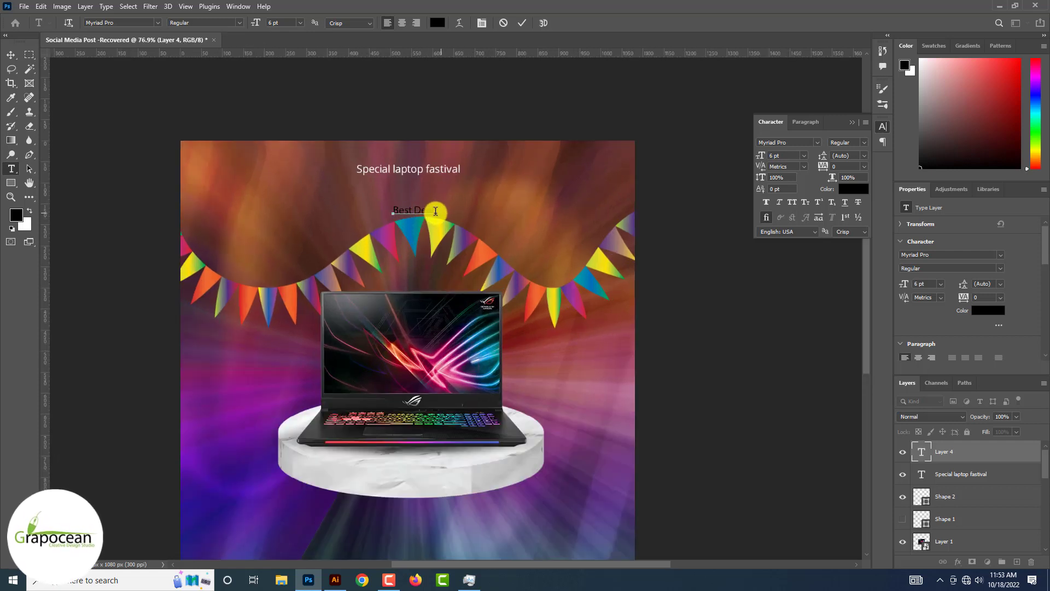
{"action": "left_click_drag", "start_coordinate": [257, 24], "coordinate": [263, 27]}
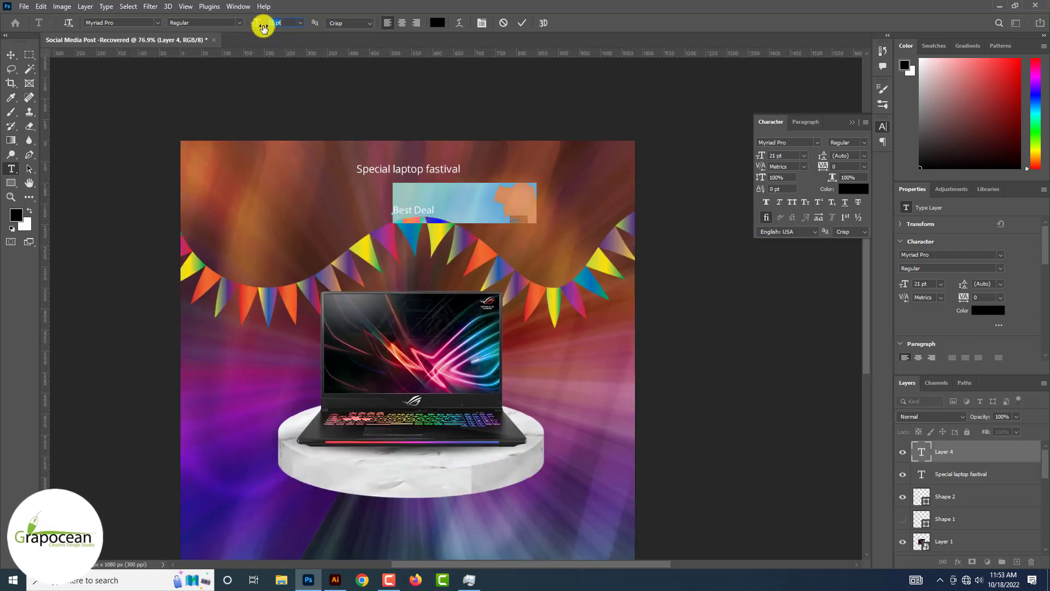
{"action": "left_click", "coordinate": [11, 55]}
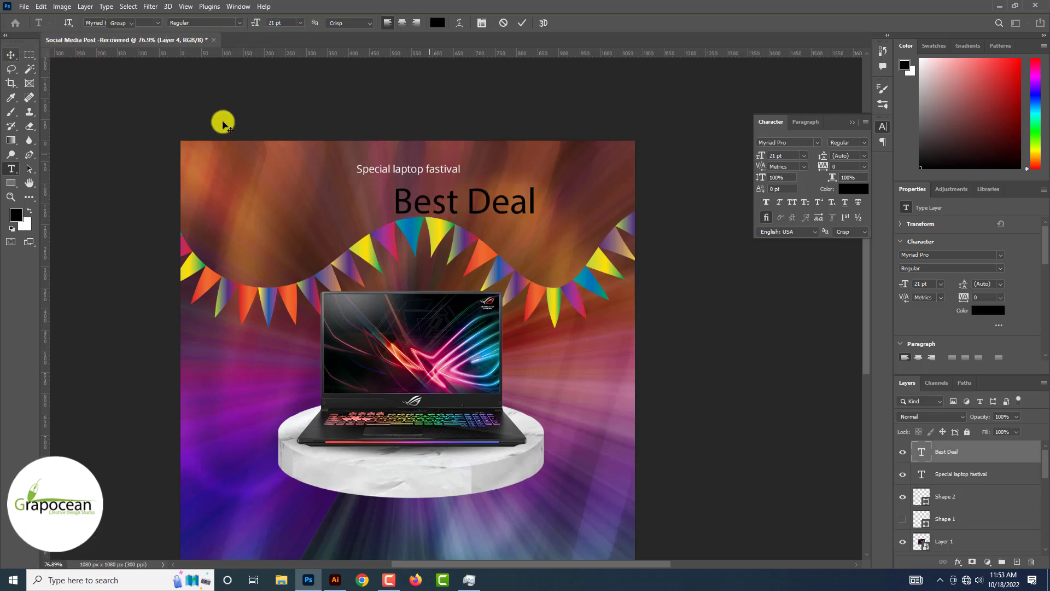
{"action": "left_click_drag", "start_coordinate": [492, 208], "coordinate": [438, 211]}
Step: Select part of the Special laptop fastival line and check its font weights, leaving them unchanged
{"action": "left_click", "coordinate": [11, 168]}
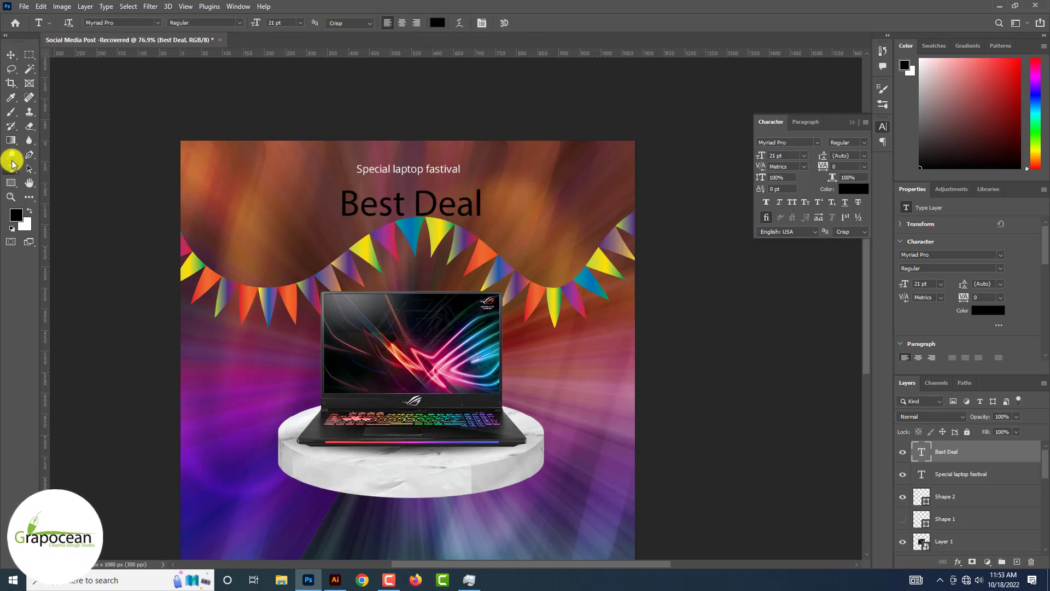
{"action": "left_click_drag", "start_coordinate": [462, 169], "coordinate": [269, 170]}
{"action": "left_click", "coordinate": [239, 23]}
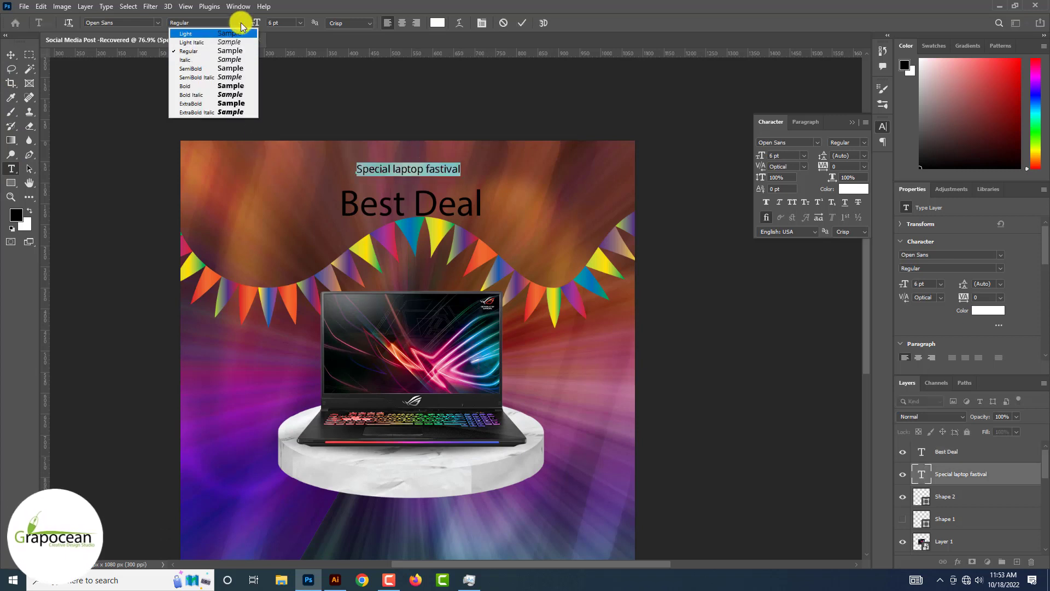
{"action": "left_click", "coordinate": [204, 54]}
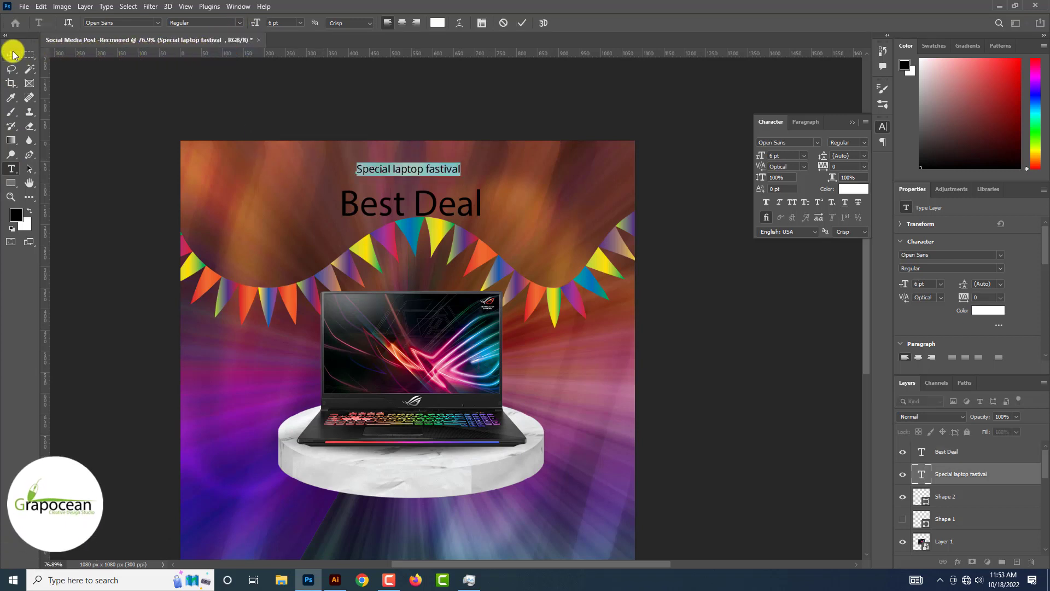
{"action": "left_click", "coordinate": [12, 167]}
Step: Set BEST DEAL in the Intro font and shift it about 52 px left
{"action": "left_click_drag", "start_coordinate": [340, 204], "coordinate": [543, 213]}
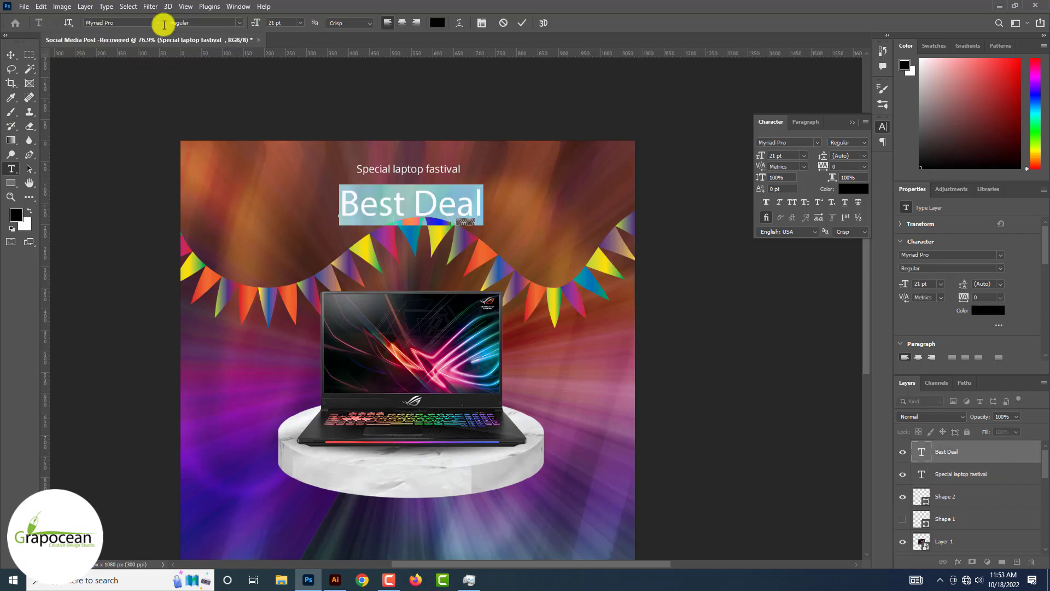
{"action": "left_click", "coordinate": [157, 23]}
{"action": "scroll", "coordinate": [264, 228], "scroll_direction": "up", "scroll_amount": 10}
{"action": "left_click_drag", "start_coordinate": [312, 218], "coordinate": [314, 65]}
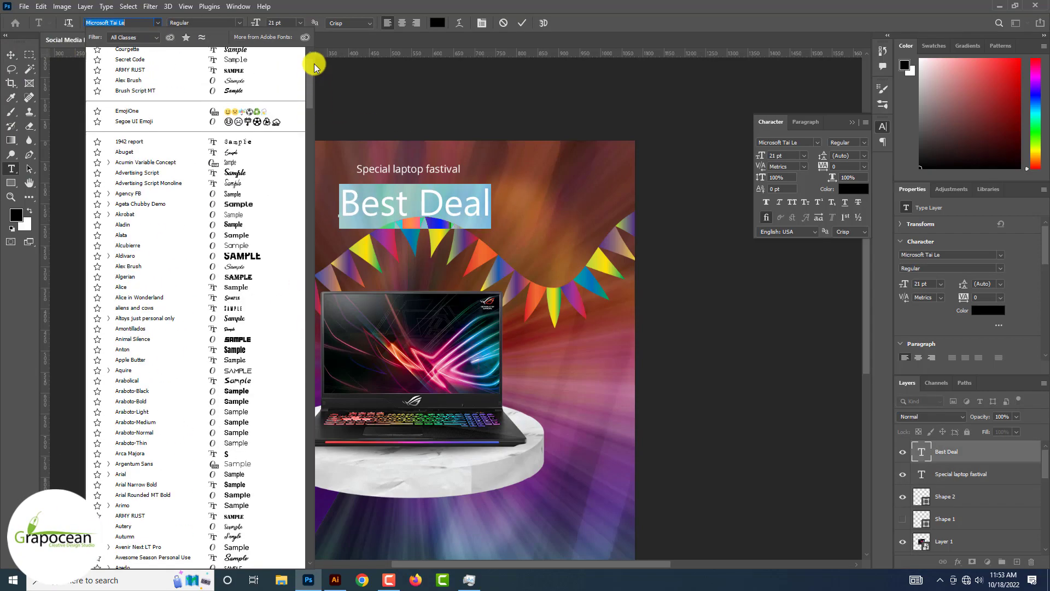
{"action": "left_click", "coordinate": [265, 85]}
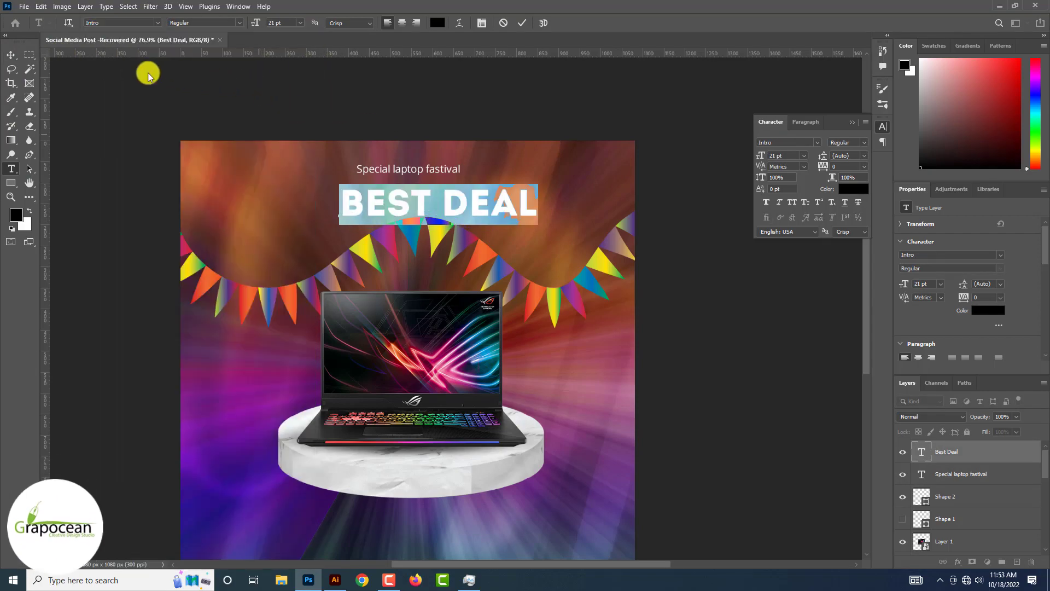
{"action": "left_click", "coordinate": [11, 55]}
{"action": "left_click_drag", "start_coordinate": [487, 206], "coordinate": [459, 207]}
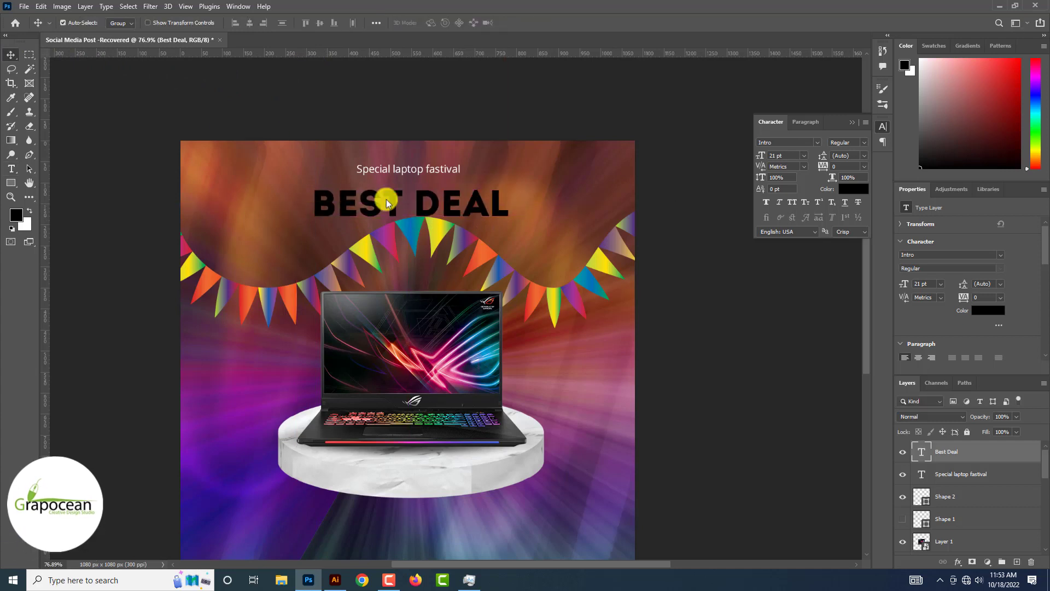
{"action": "left_click", "coordinate": [11, 169]}
Step: Give BEST DEAL Optical kerning and -40 tracking
{"action": "left_click_drag", "start_coordinate": [314, 200], "coordinate": [648, 209]}
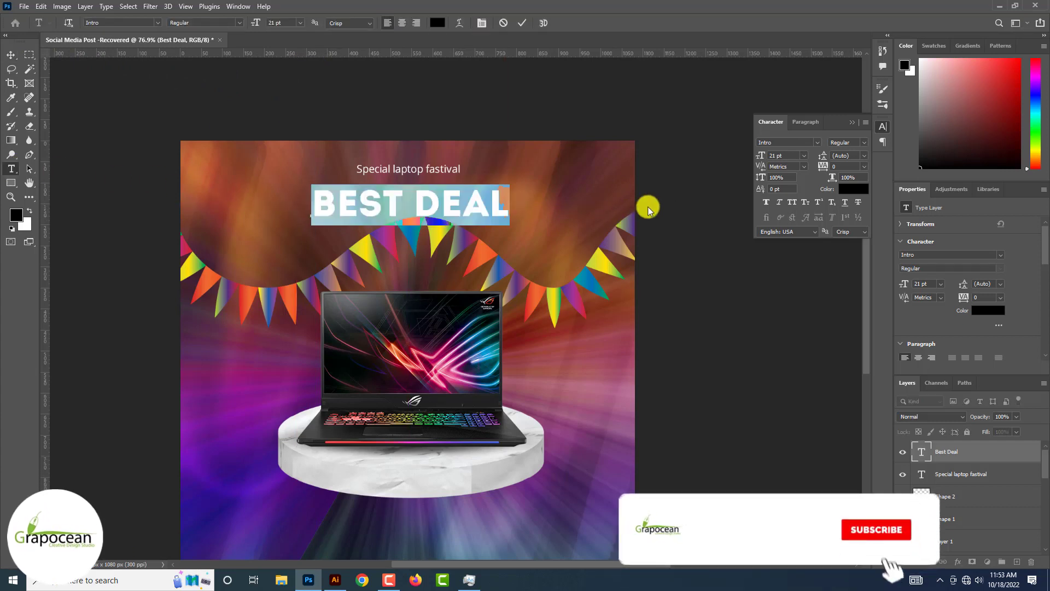
{"action": "left_click", "coordinate": [803, 167]}
{"action": "left_click", "coordinate": [796, 176]}
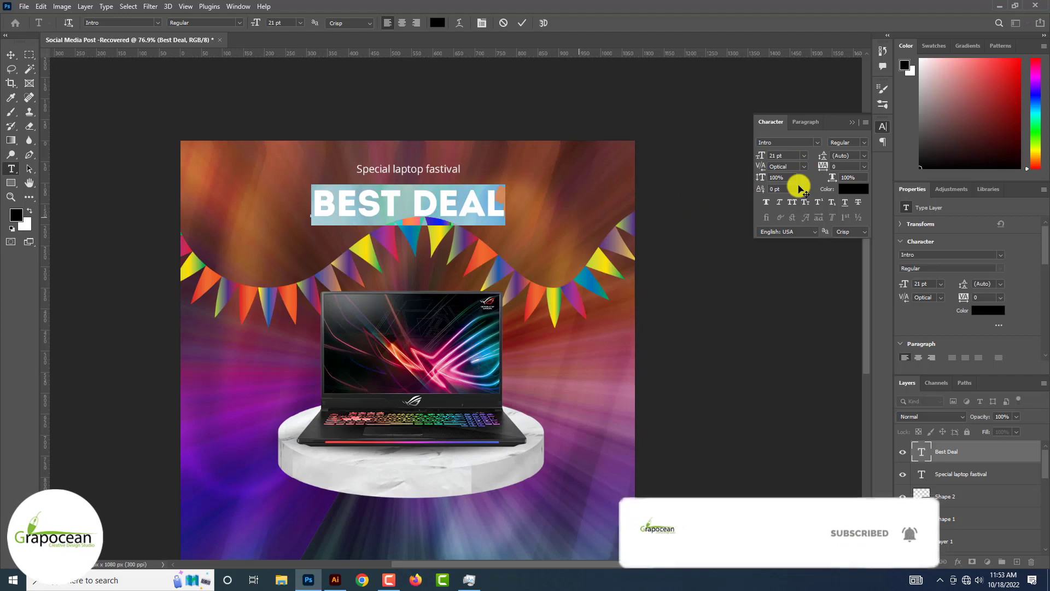
{"action": "key", "text": "alt+Left"}
{"action": "key", "text": "alt+Left"}
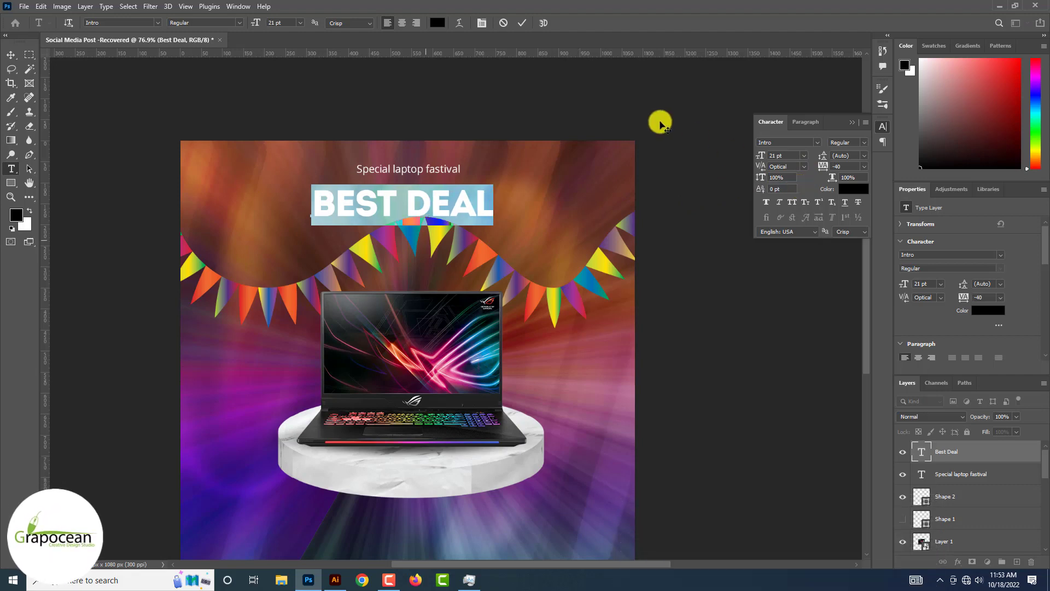
Step: Colour BEST DEAL orange, sampled from a bunting flag, and nudge it into its final position
{"action": "left_click", "coordinate": [442, 23]}
{"action": "left_click", "coordinate": [368, 248]}
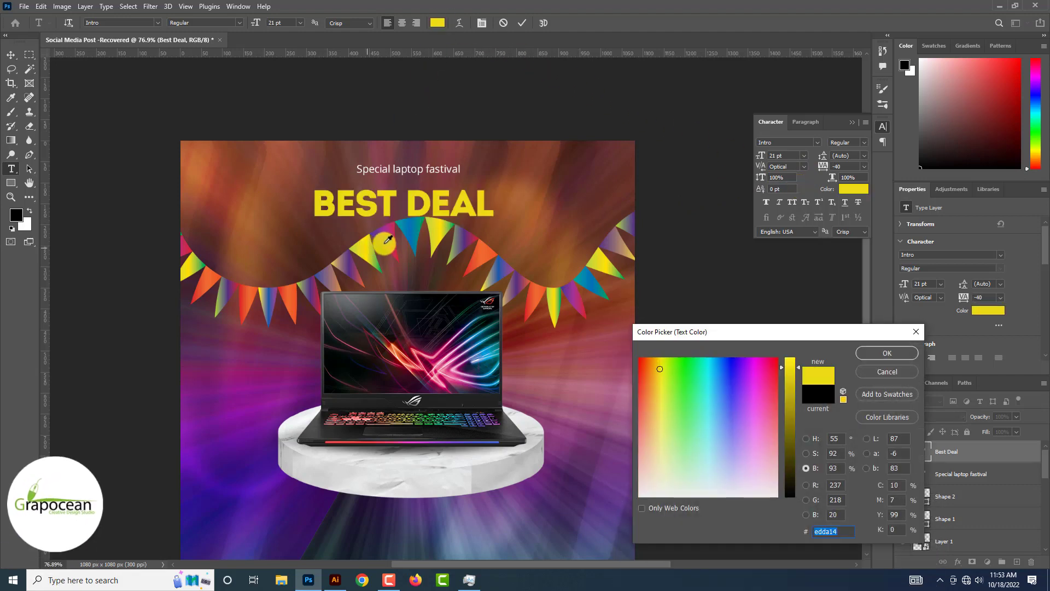
{"action": "left_click", "coordinate": [418, 230]}
{"action": "left_click", "coordinate": [202, 279]}
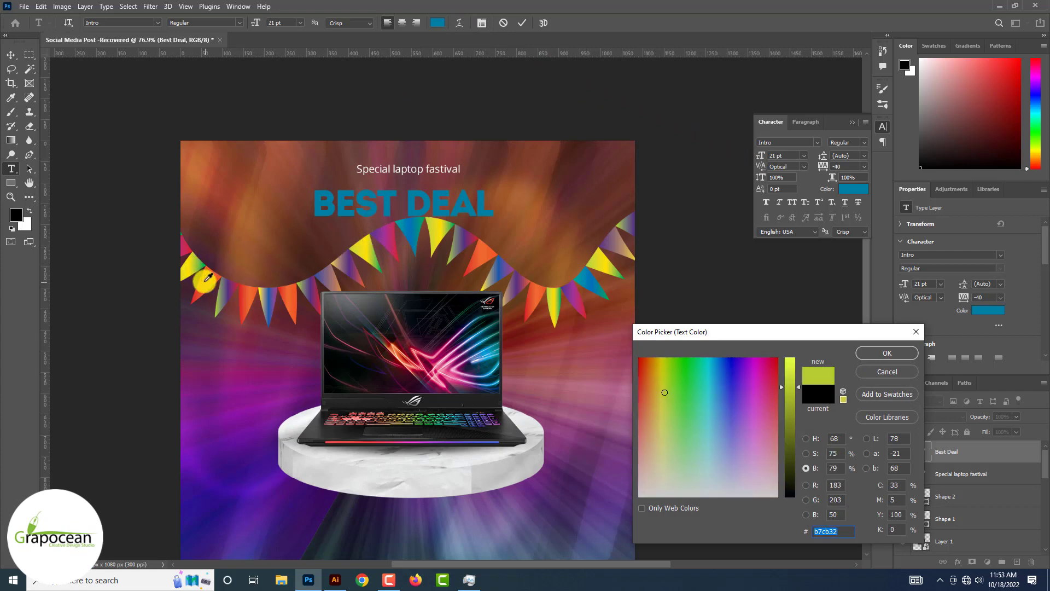
{"action": "left_click", "coordinate": [905, 355]}
{"action": "left_click", "coordinate": [10, 55]}
{"action": "scroll", "coordinate": [328, 169], "scroll_direction": "up", "scroll_amount": 2}
{"action": "left_click_drag", "start_coordinate": [404, 211], "coordinate": [417, 205]}
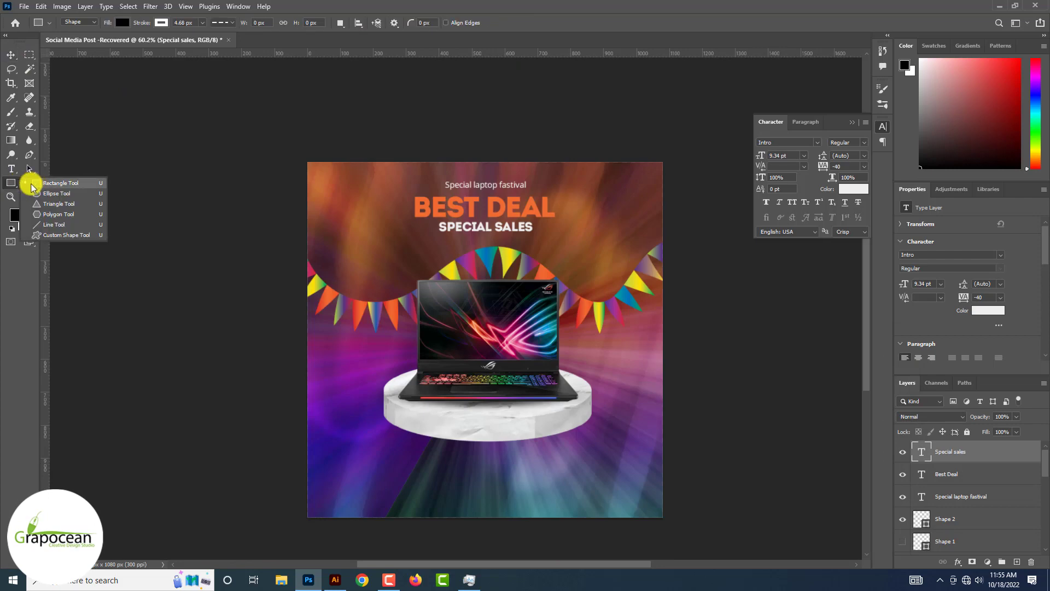
{"action": "left_click", "coordinate": [42, 185]}
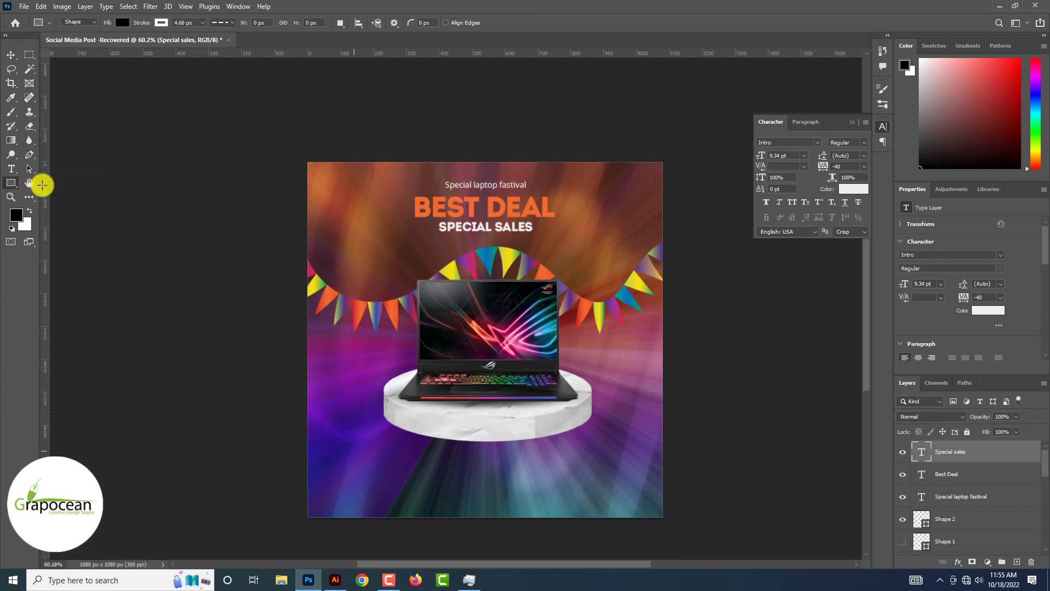
Step: Draw a rounded outline box below SPECIAL SALES
{"action": "left_click_drag", "start_coordinate": [433, 259], "coordinate": [433, 260]}
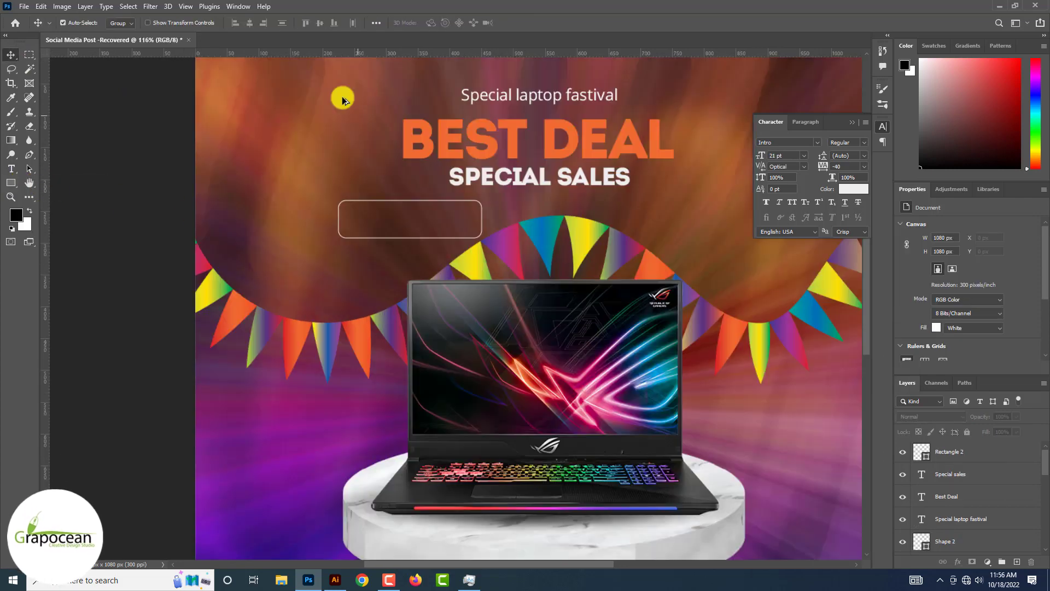
{"action": "scroll", "coordinate": [341, 100], "scroll_direction": "down", "scroll_amount": 2}
{"action": "scroll", "coordinate": [342, 100], "scroll_direction": "up", "scroll_amount": 2}
{"action": "scroll", "coordinate": [342, 101], "scroll_direction": "up", "scroll_amount": 2}
{"action": "scroll", "coordinate": [342, 101], "scroll_direction": "up", "scroll_amount": 1}
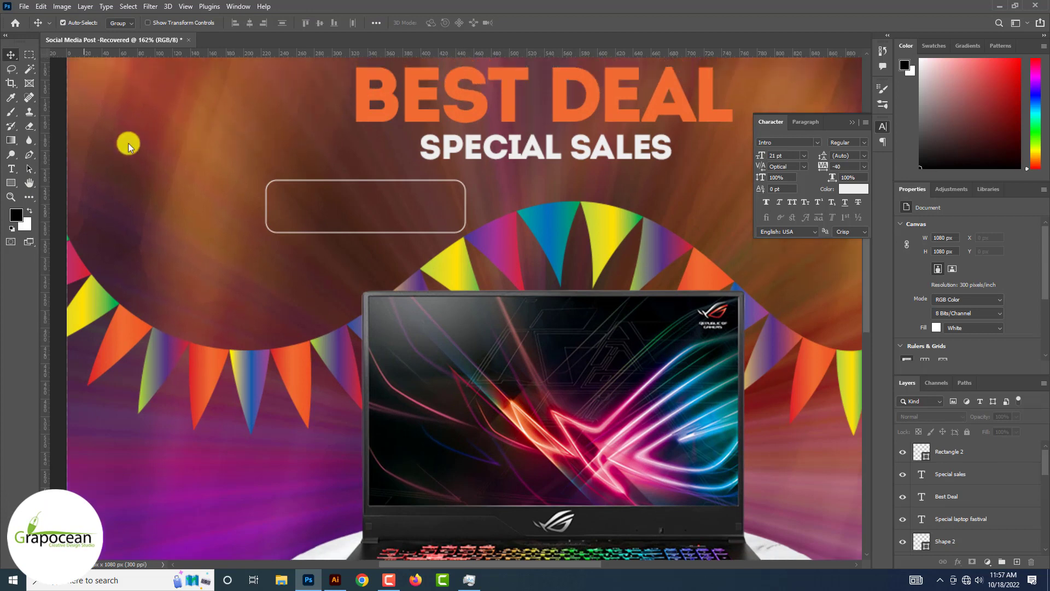
Step: Start a text layer inside the box, type 'LAPTOP MO' and shrink its font size
{"action": "left_click", "coordinate": [11, 169]}
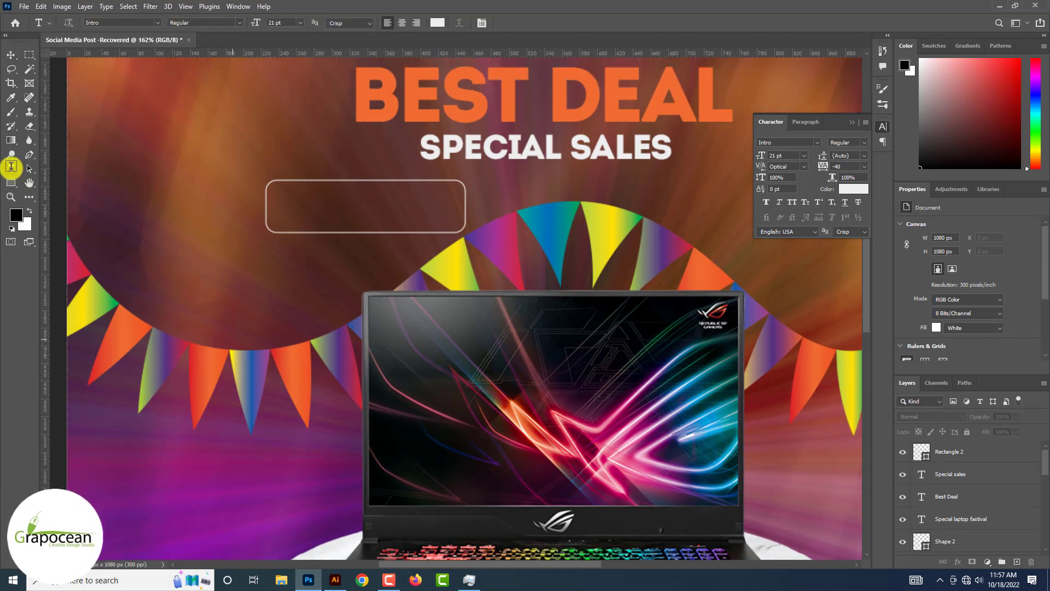
{"action": "left_click", "coordinate": [983, 454]}
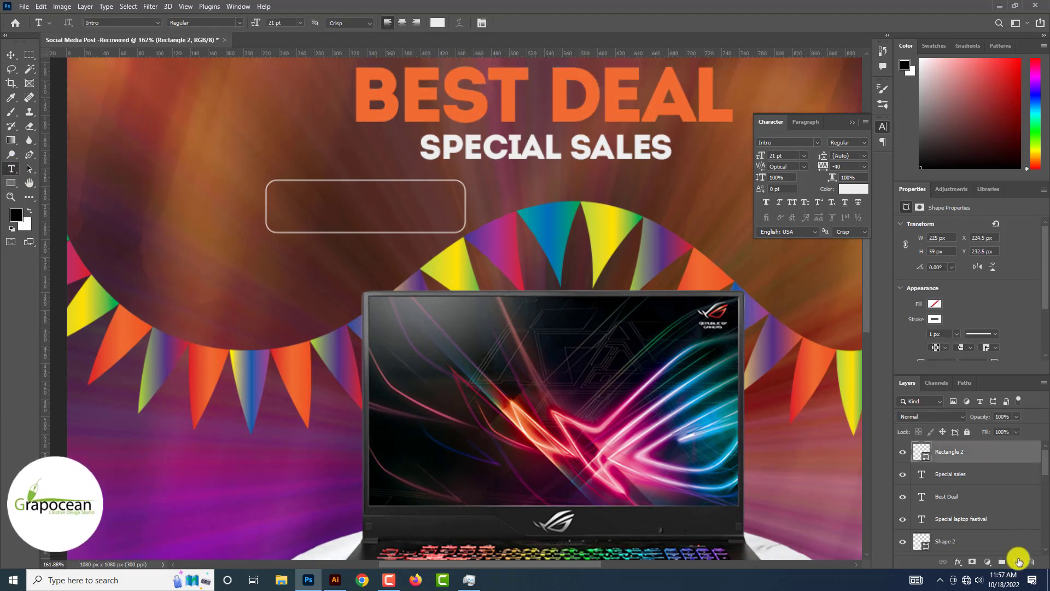
{"action": "left_click", "coordinate": [336, 213]}
{"action": "type", "text": "LAPTOP MO"}
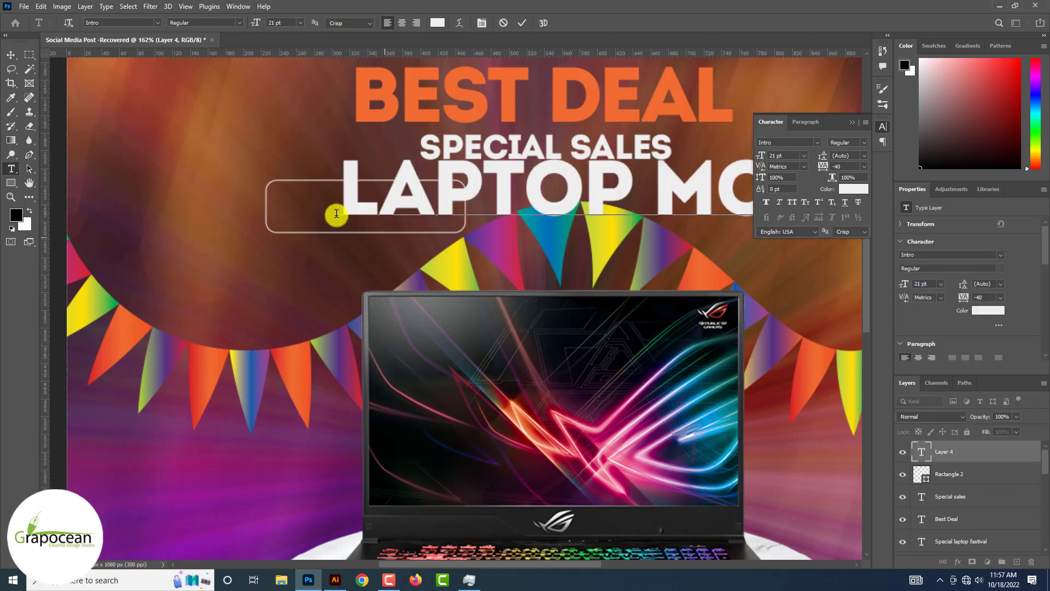
{"action": "key", "text": "ctrl+a"}
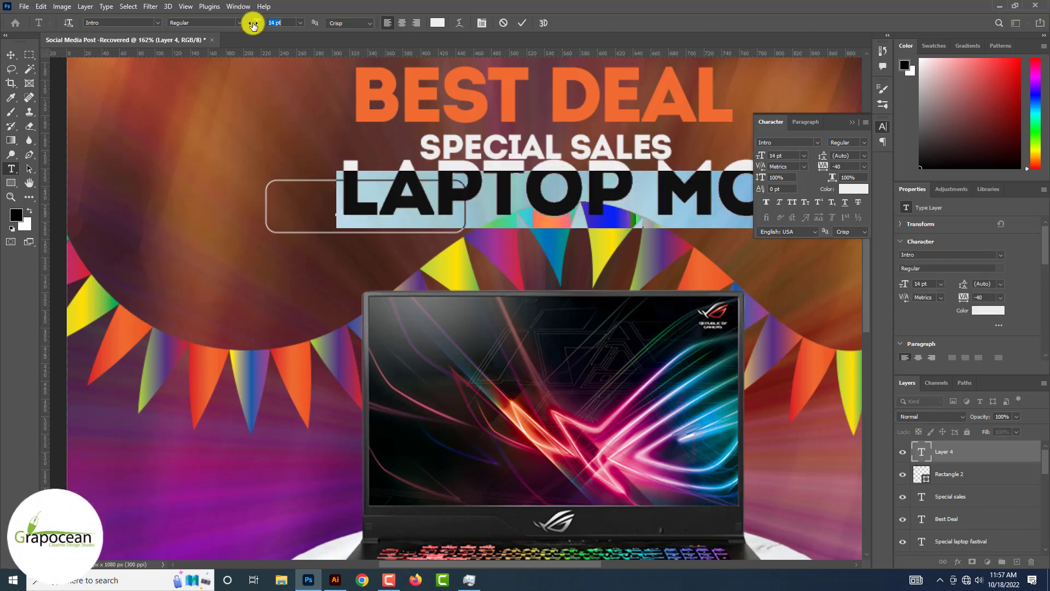
{"action": "left_click_drag", "start_coordinate": [251, 26], "coordinate": [249, 24]}
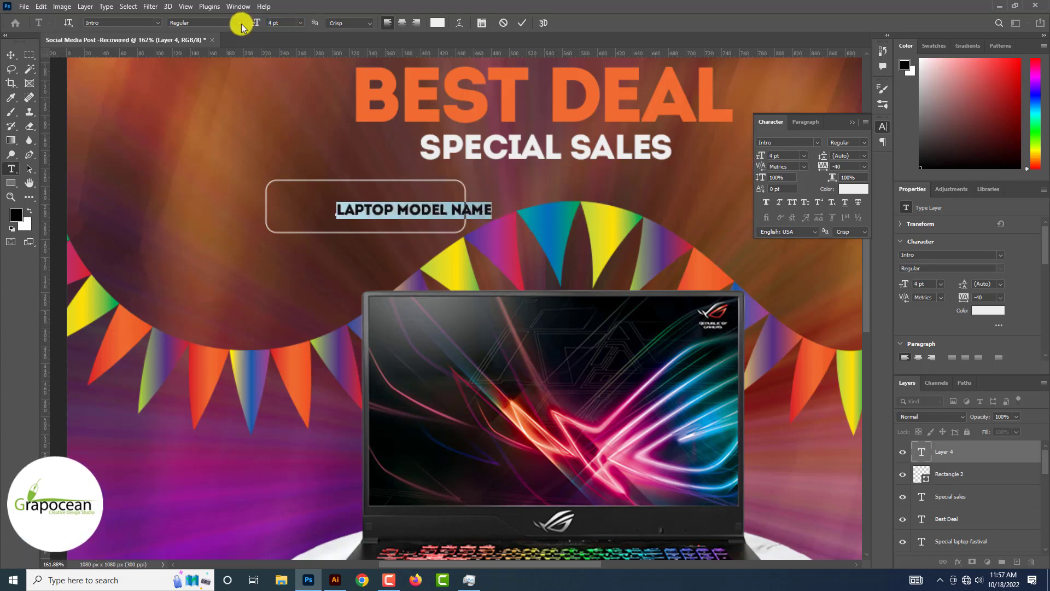
Step: Set the model name text to Open Sans Regular and commit it
{"action": "left_click", "coordinate": [239, 25]}
{"action": "left_click", "coordinate": [157, 23]}
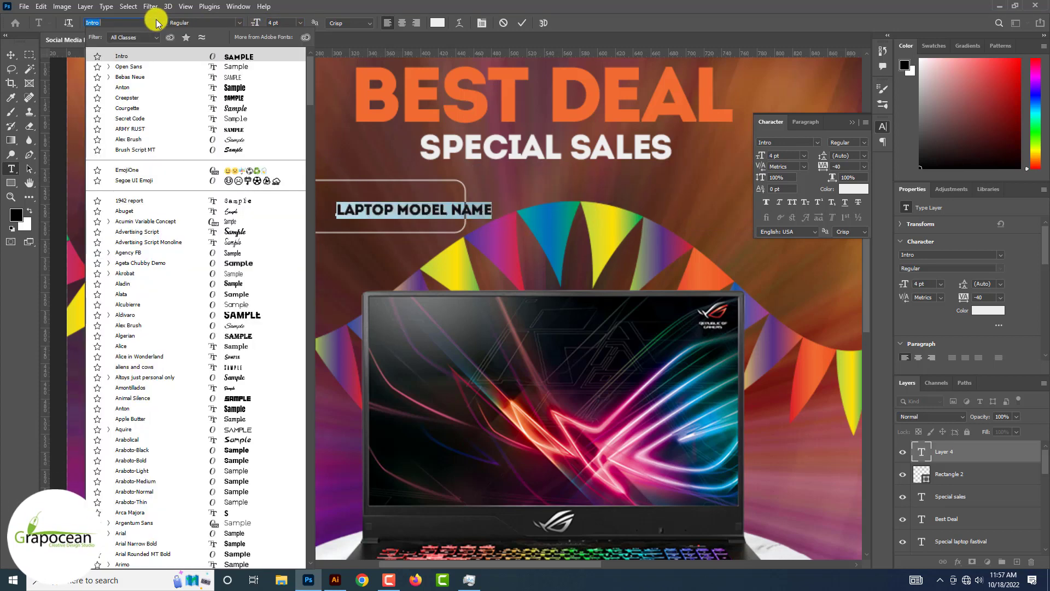
{"action": "key", "text": "Down"}
{"action": "left_click", "coordinate": [244, 66]}
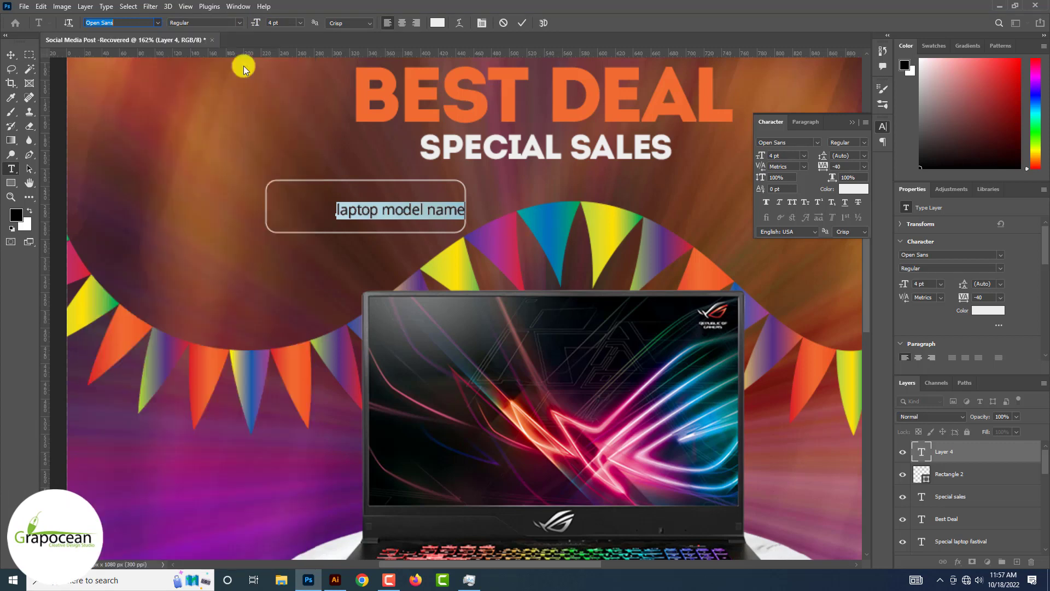
{"action": "left_click", "coordinate": [238, 23]}
{"action": "left_click", "coordinate": [222, 84]}
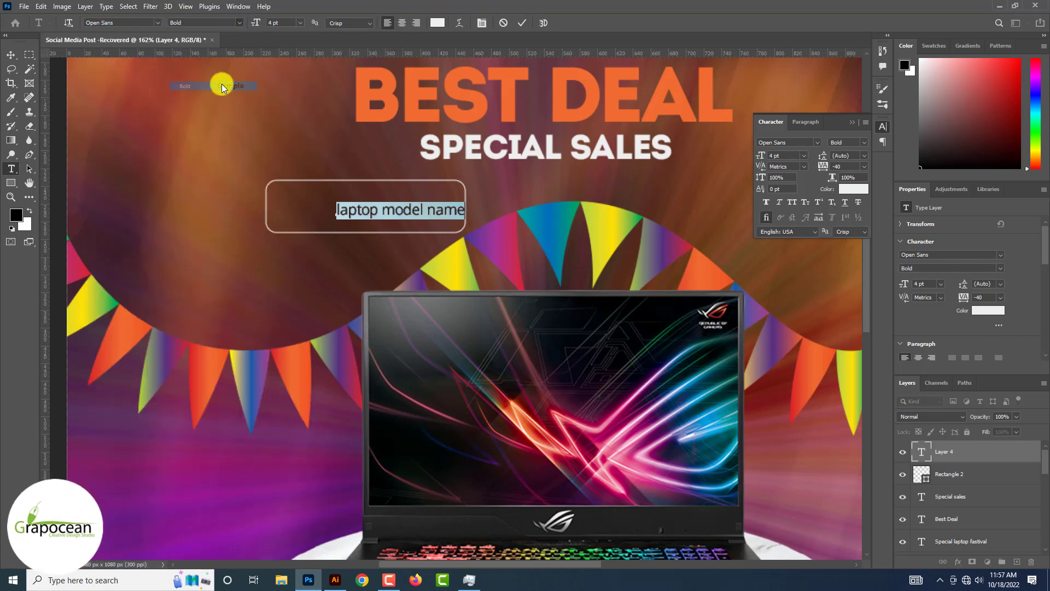
{"action": "left_click", "coordinate": [241, 23]}
{"action": "left_click", "coordinate": [229, 51]}
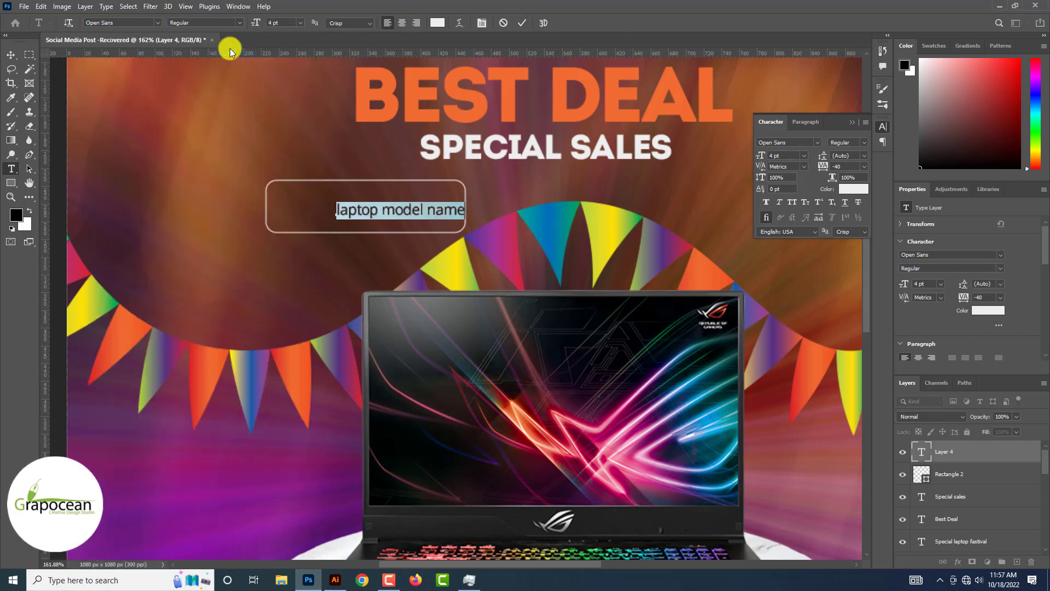
{"action": "left_click", "coordinate": [339, 206]}
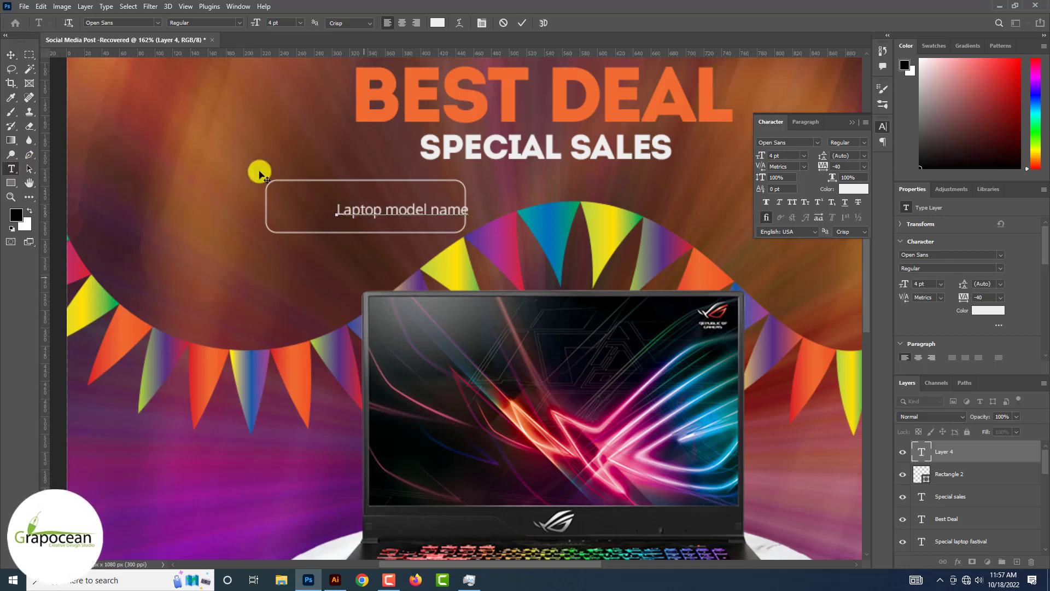
{"action": "key", "text": "ctrl+Return"}
{"action": "key", "text": "v"}
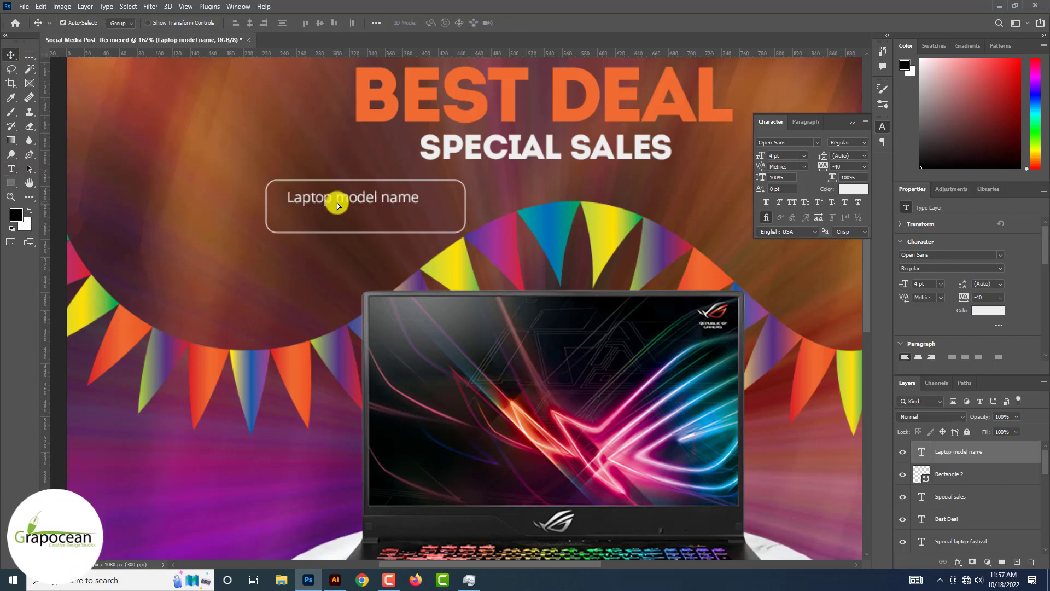
Step: Add an 'Ex Gaming' line inside the box in Open Sans SemiBold
{"action": "key", "text": "ctrl+minus"}
{"action": "left_click", "coordinate": [11, 168]}
{"action": "key", "text": "ctrl+plus"}
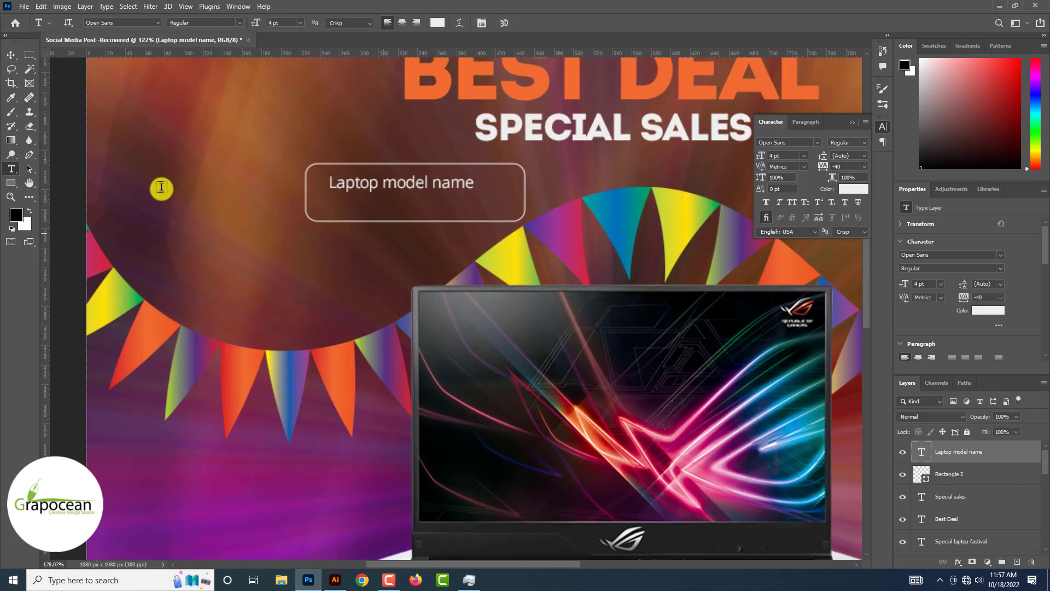
{"action": "left_click", "coordinate": [357, 216]}
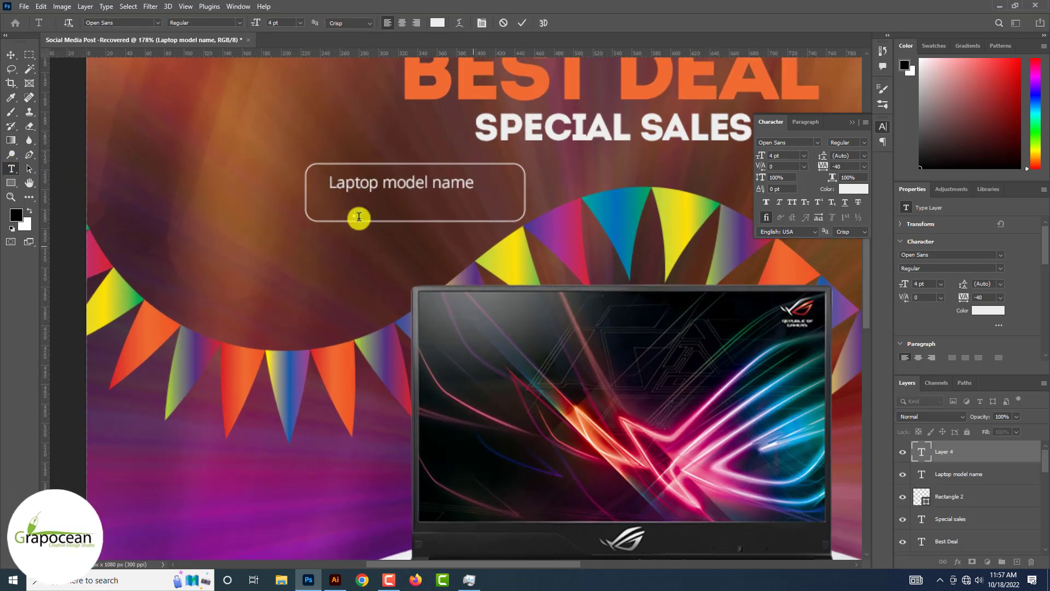
{"action": "type", "text": "4566"}
{"action": "left_click_drag", "start_coordinate": [387, 209], "coordinate": [295, 218]}
{"action": "key", "text": "BackSpace"}
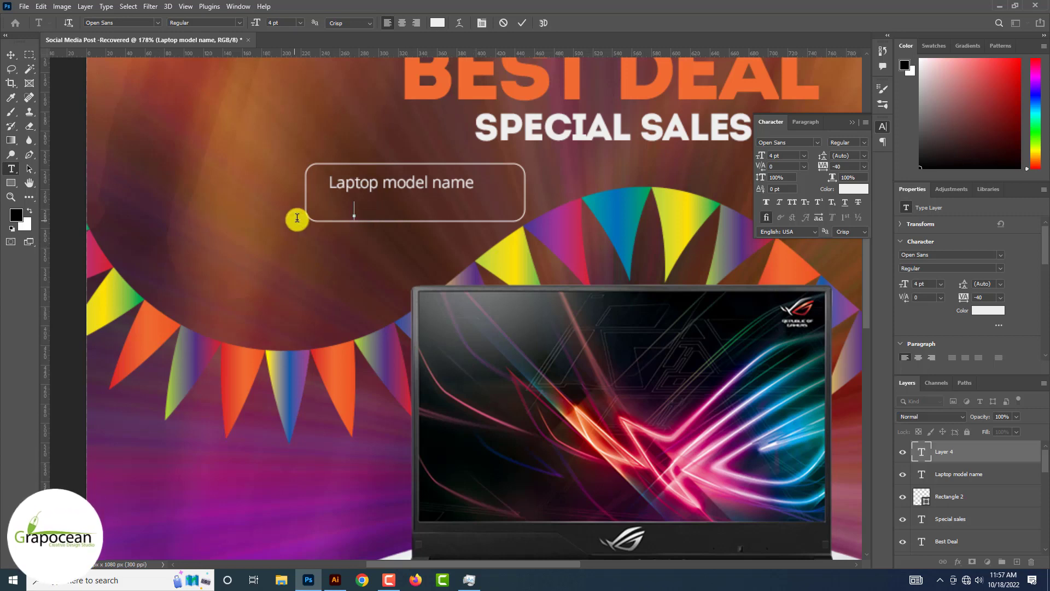
{"action": "type", "text": "Ex Gaming"}
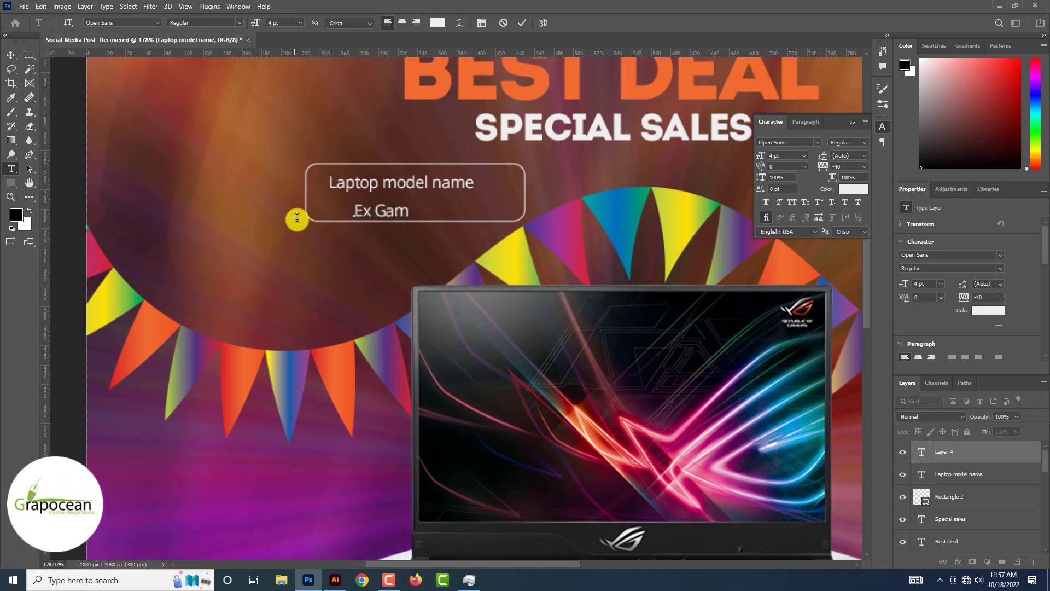
{"action": "left_click", "coordinate": [240, 21]}
{"action": "left_click", "coordinate": [203, 67]}
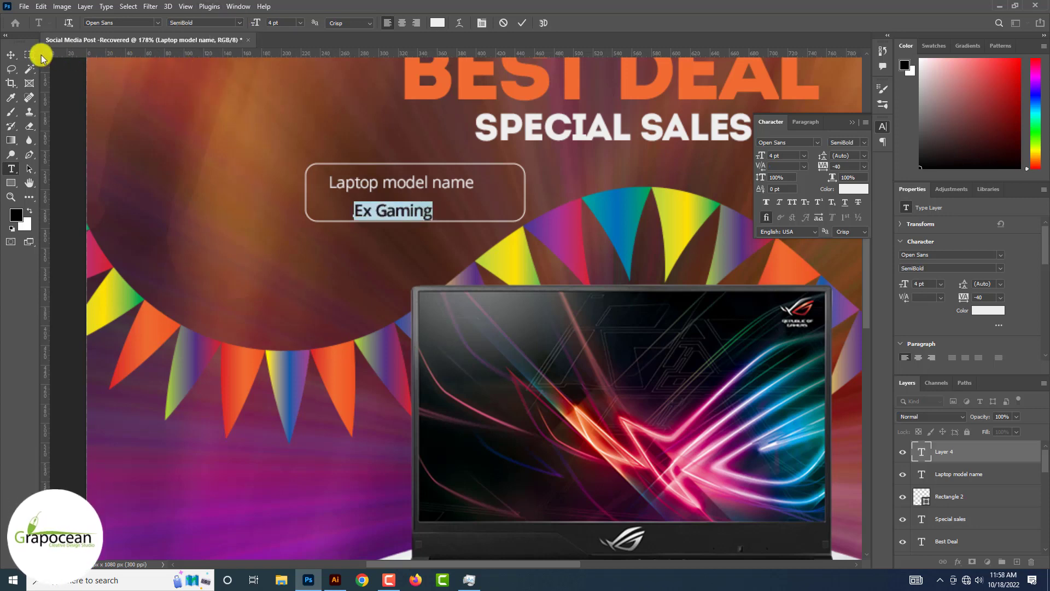
{"action": "left_click", "coordinate": [11, 55]}
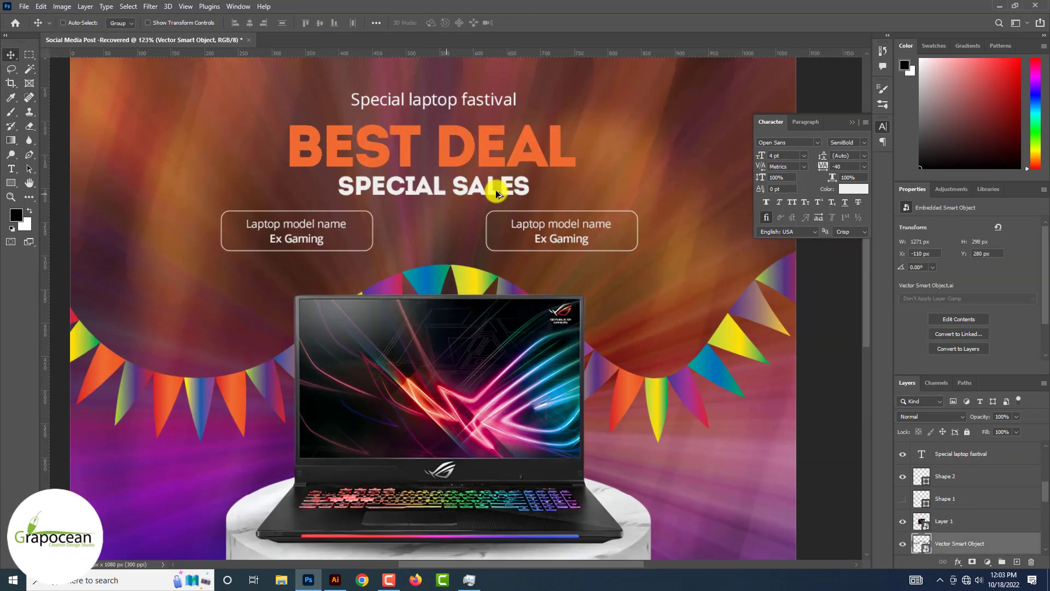
Step: Draw a dashed line between the two boxes with a 0.66 px stroke
{"action": "scroll", "coordinate": [498, 194], "scroll_direction": "down", "scroll_amount": 3}
{"action": "scroll", "coordinate": [496, 190], "scroll_direction": "up", "scroll_amount": 2}
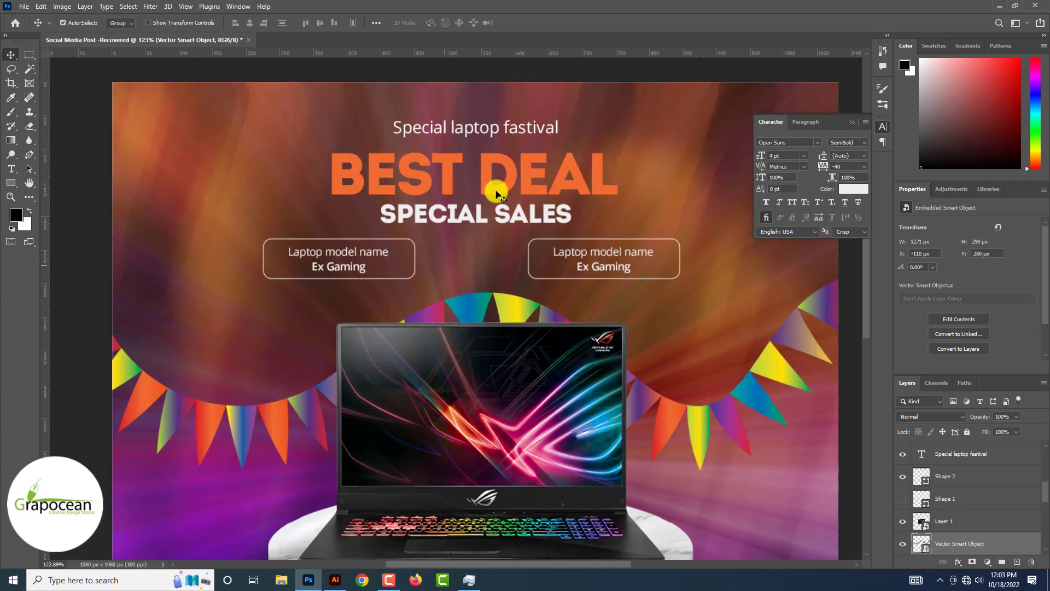
{"action": "scroll", "coordinate": [496, 189], "scroll_direction": "up", "scroll_amount": 3}
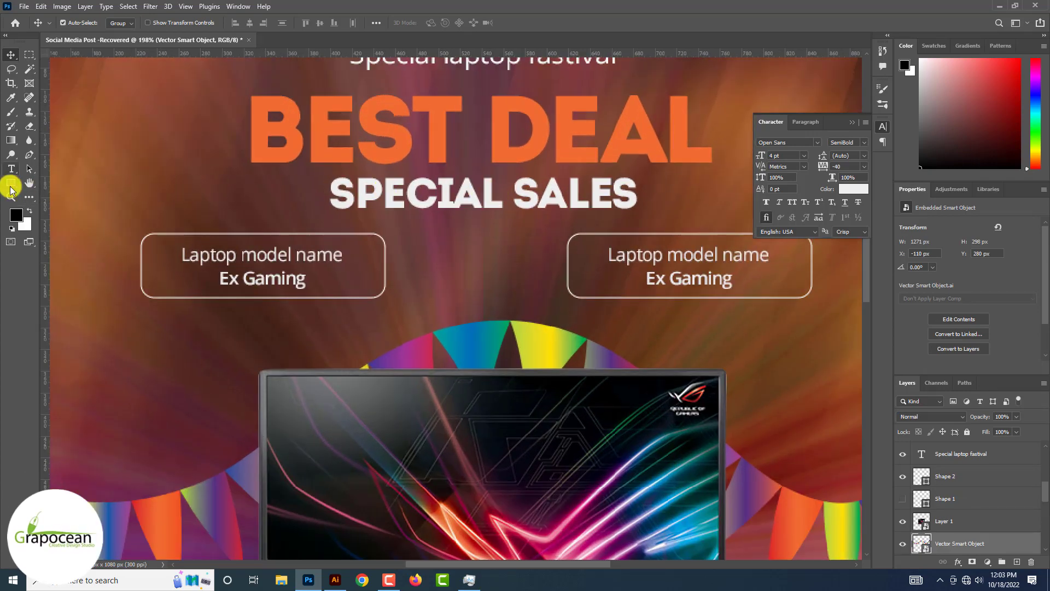
{"action": "right_click", "coordinate": [10, 189]}
{"action": "left_click", "coordinate": [60, 225]}
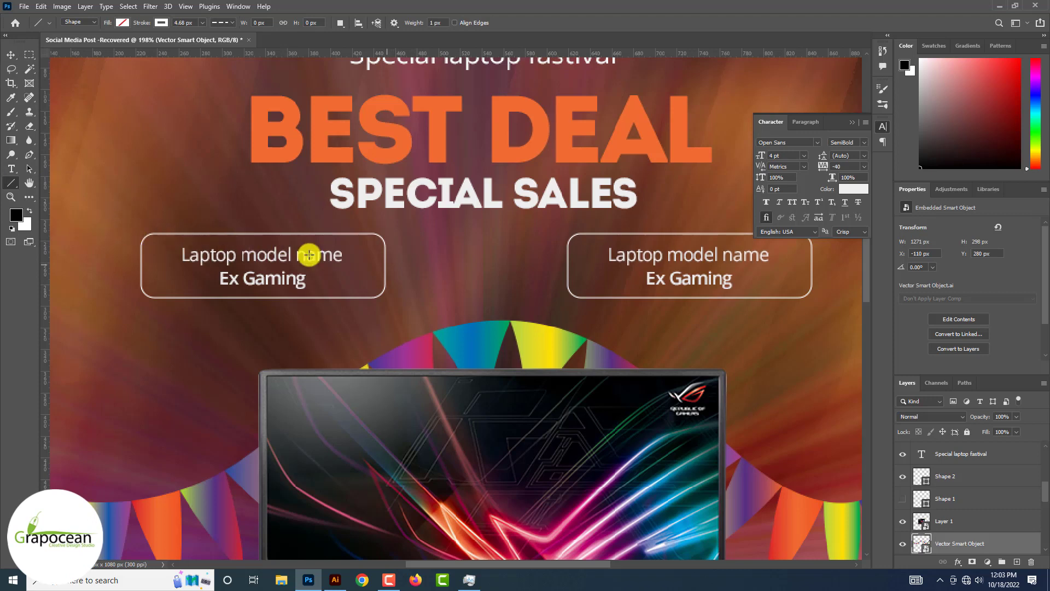
{"action": "left_click_drag", "start_coordinate": [559, 267], "coordinate": [568, 266]}
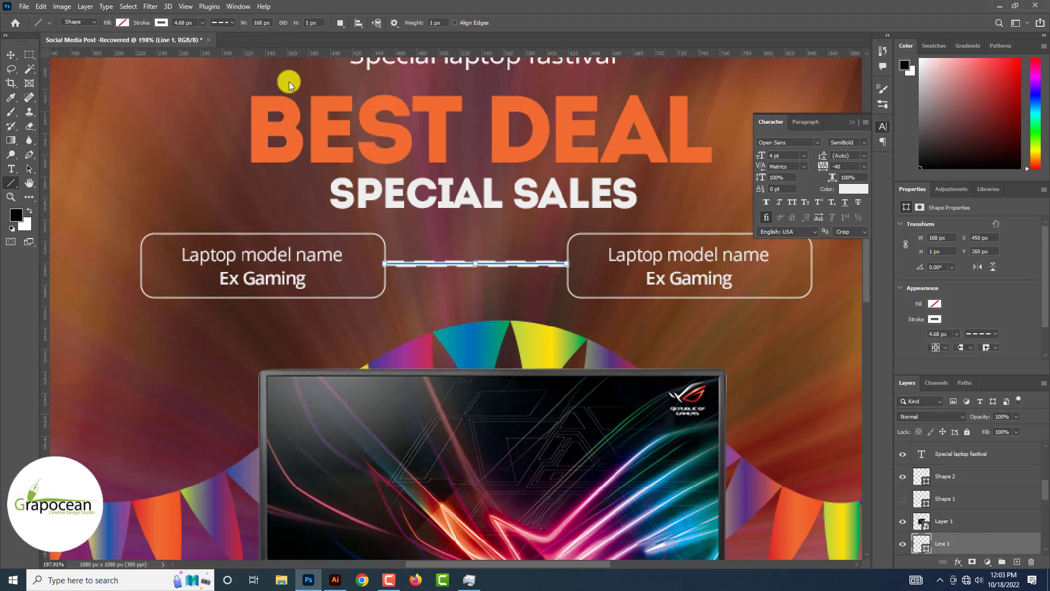
{"action": "left_click", "coordinate": [202, 22]}
{"action": "left_click_drag", "start_coordinate": [204, 34], "coordinate": [200, 36]}
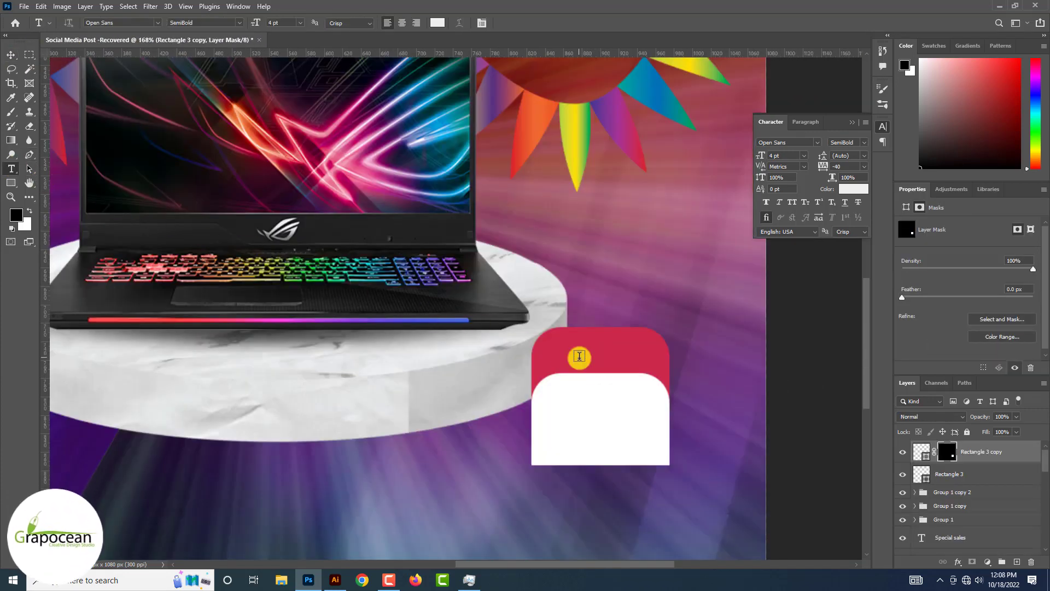
Step: Type 'Free' on the red badge in 12 pt Intro
{"action": "left_click", "coordinate": [579, 356]}
{"action": "type", "text": "Free"}
{"action": "scroll", "coordinate": [580, 360], "scroll_direction": "up", "scroll_amount": 3}
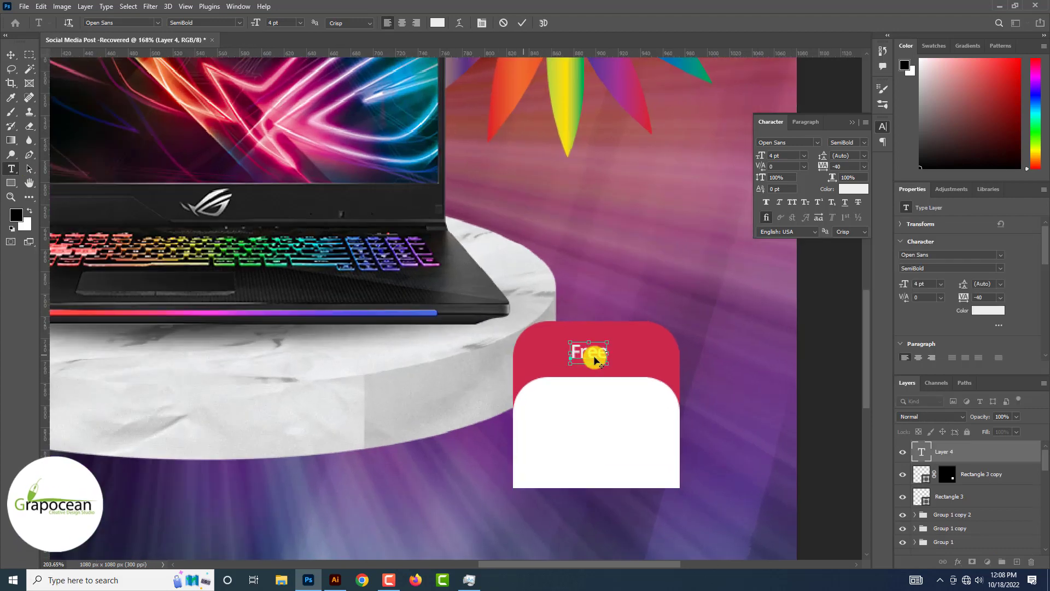
{"action": "key", "text": "ctrl+a"}
{"action": "left_click_drag", "start_coordinate": [262, 25], "coordinate": [277, 22]}
{"action": "left_click", "coordinate": [300, 23]}
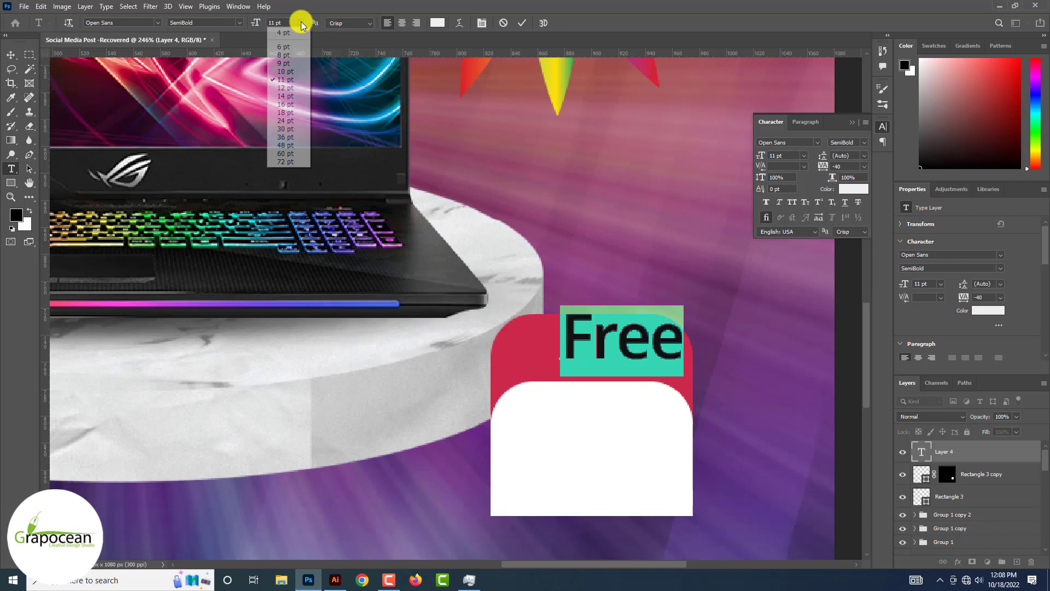
{"action": "left_click", "coordinate": [285, 87]}
{"action": "left_click", "coordinate": [157, 22]}
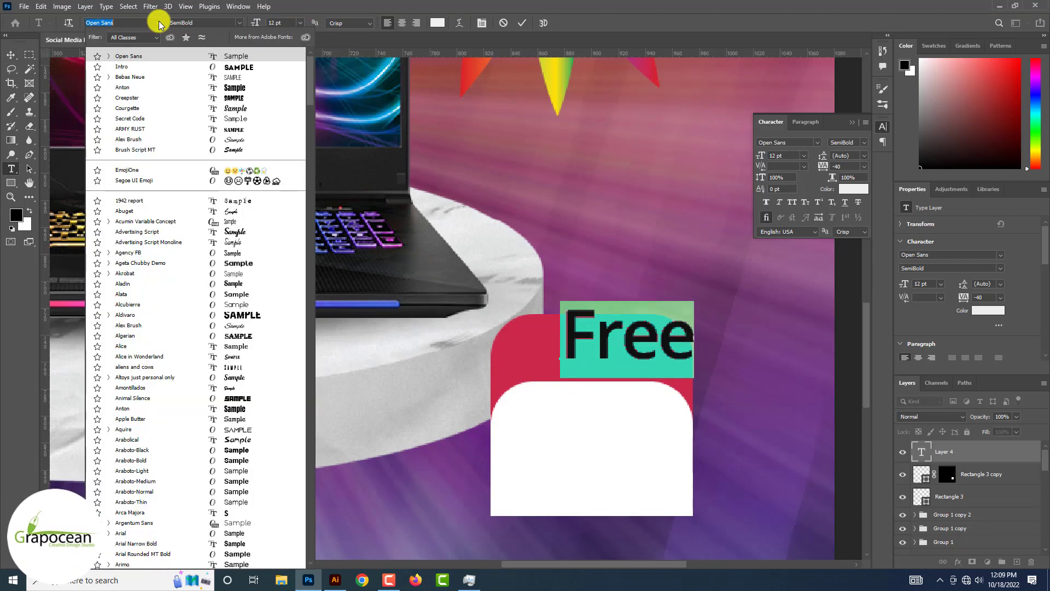
{"action": "left_click", "coordinate": [188, 67]}
{"action": "left_click", "coordinate": [11, 55]}
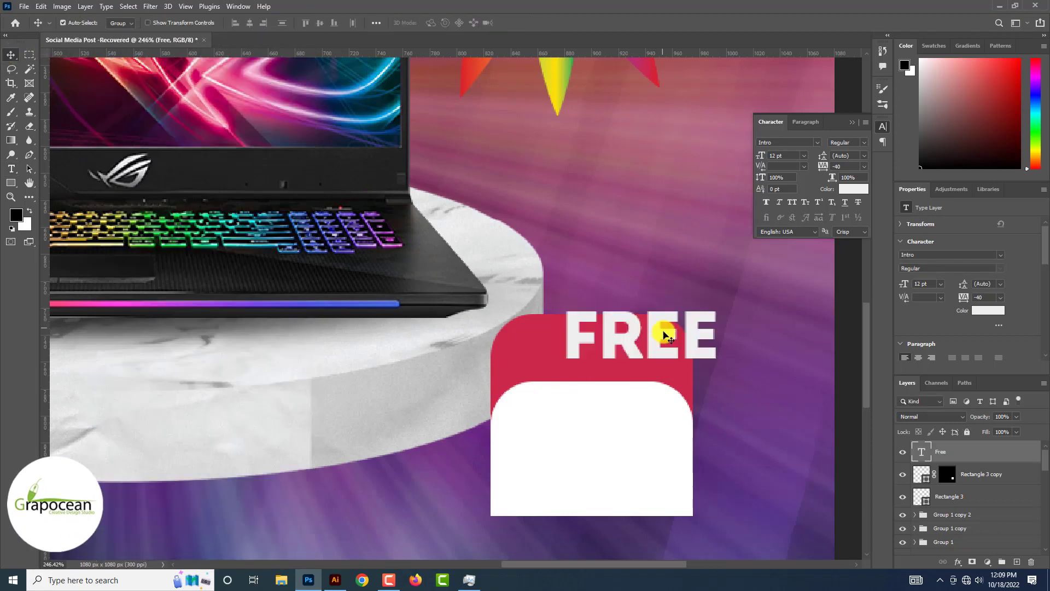
Step: Fit the whole design in view and select the Rectangle 3 layer
{"action": "key", "text": "ctrl+0"}
{"action": "scroll", "coordinate": [617, 282], "scroll_direction": "up", "scroll_amount": 3}
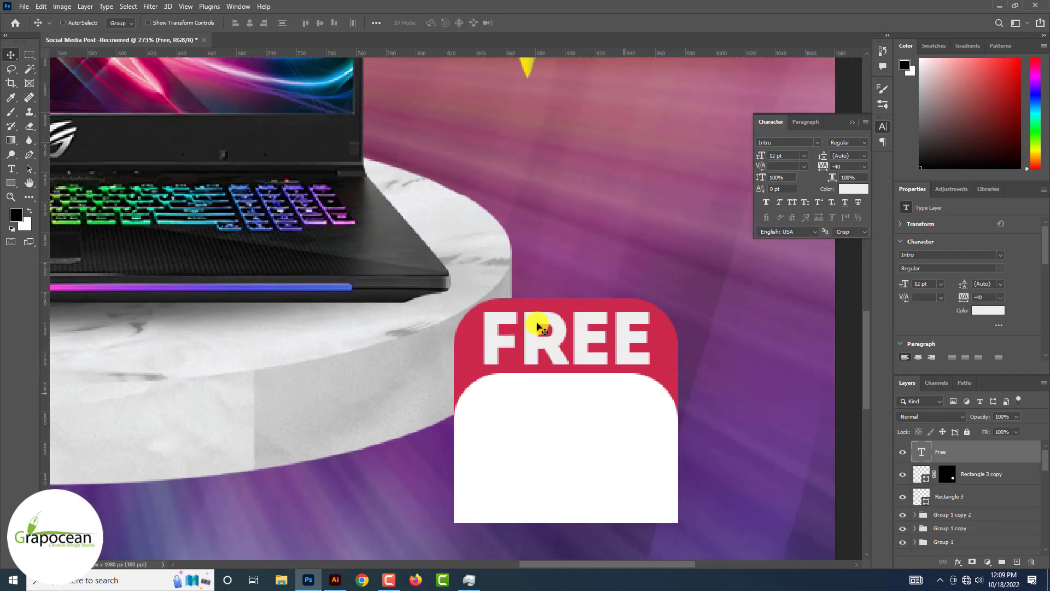
{"action": "left_click", "coordinate": [590, 409], "text": "ctrl"}
{"action": "key", "text": "m"}
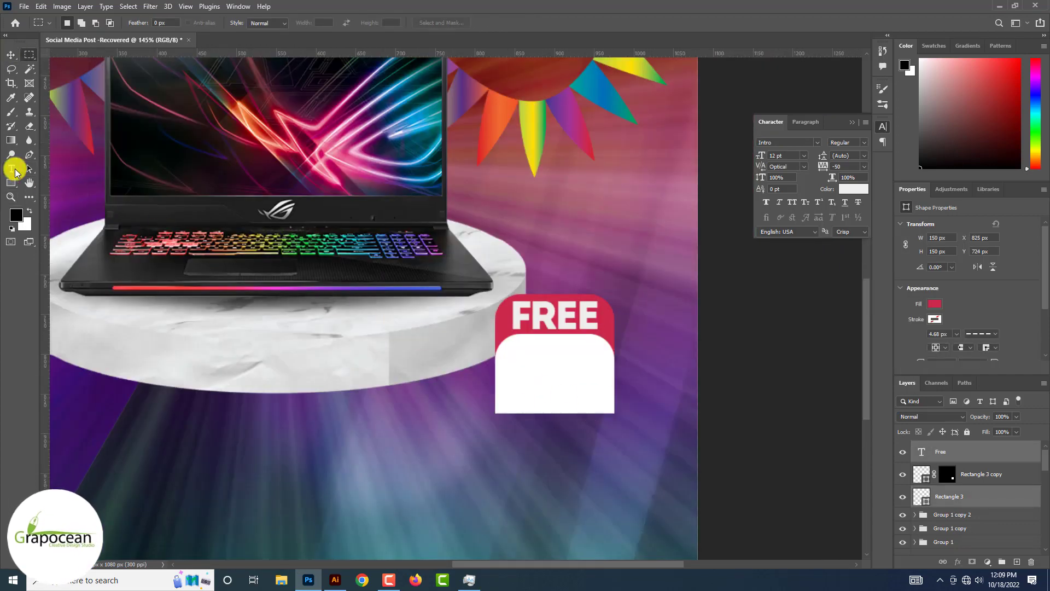
{"action": "left_click", "coordinate": [15, 169]}
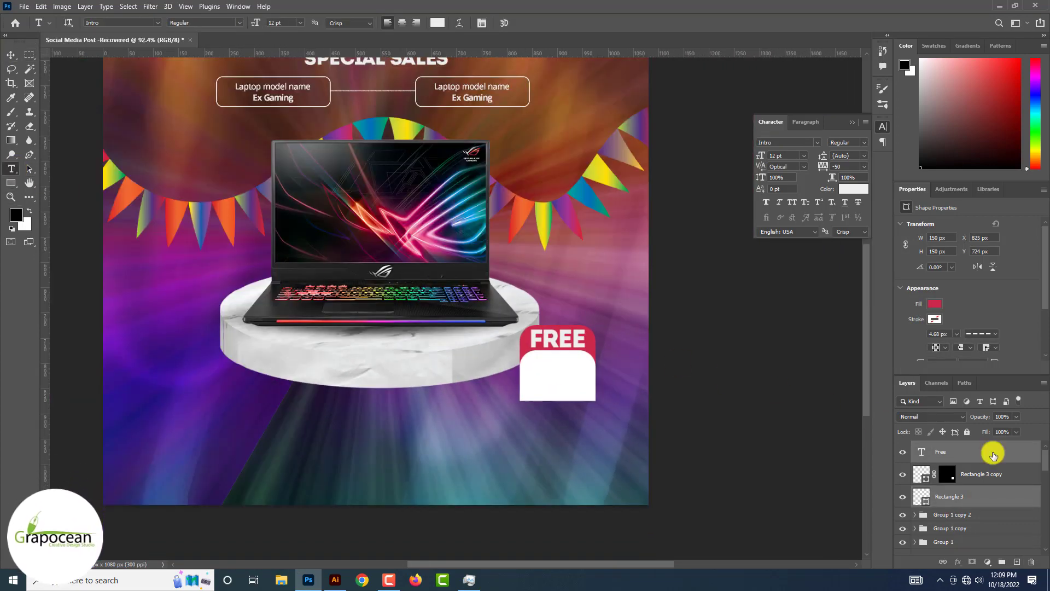
Step: Add LAPTOP BAG text on the white label, with BAG on a second line and LAPTOP smaller
{"action": "key", "text": "ctrl+shift+alt+n"}
{"action": "left_click", "coordinate": [546, 376]}
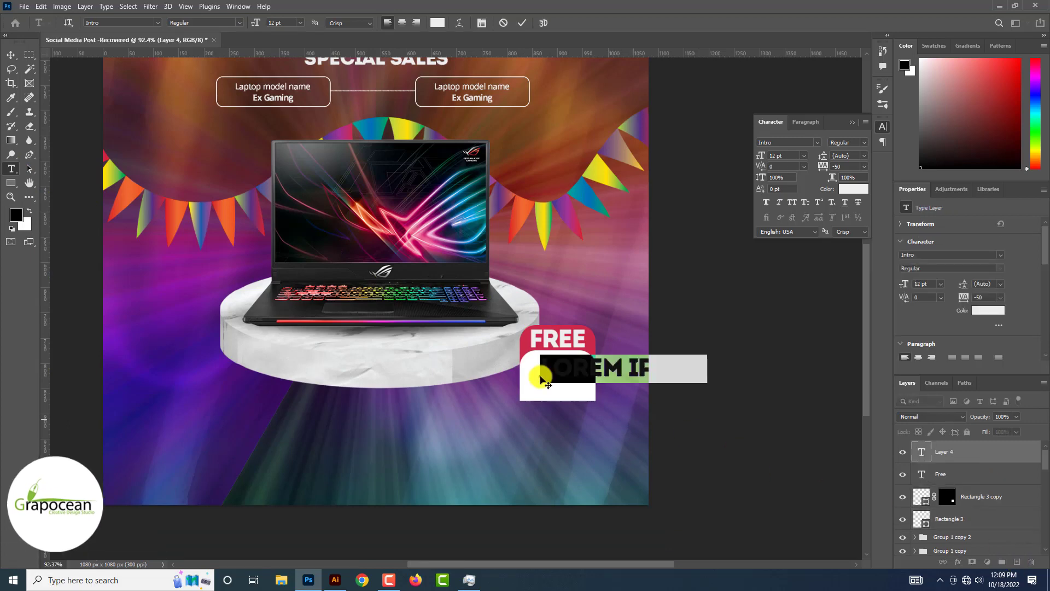
{"action": "key", "text": "BackSpace"}
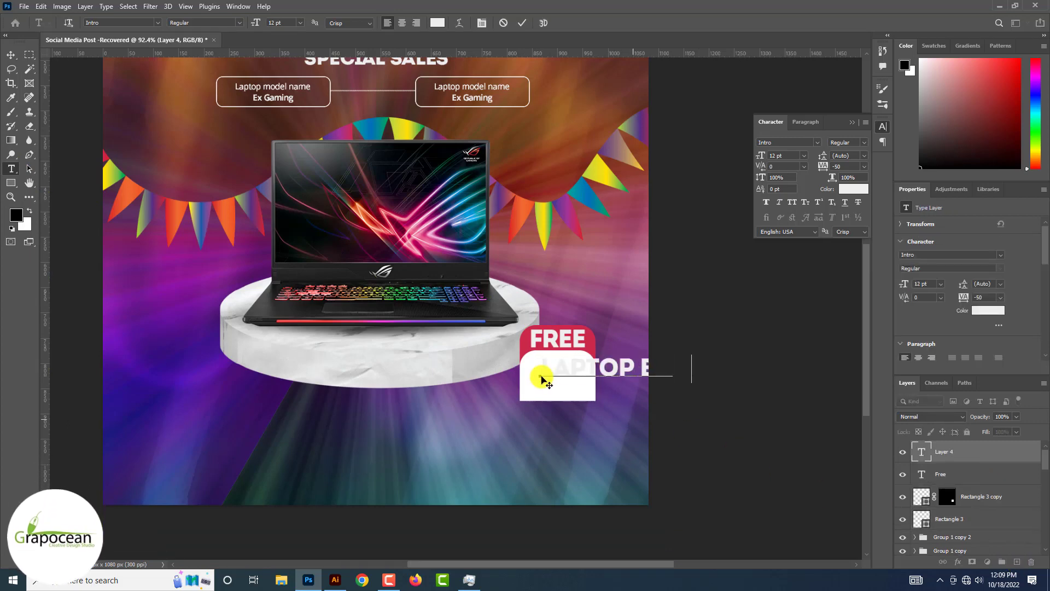
{"action": "left_click", "coordinate": [639, 373]}
{"action": "key", "text": "Return"}
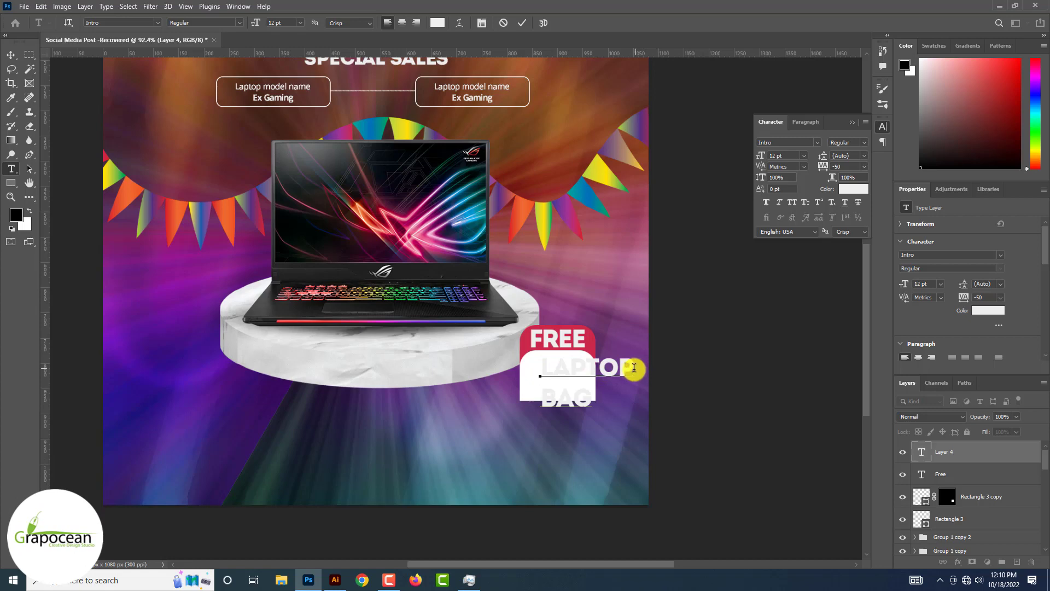
{"action": "left_click_drag", "start_coordinate": [634, 368], "coordinate": [521, 368]}
{"action": "left_click_drag", "start_coordinate": [257, 23], "coordinate": [255, 25]}
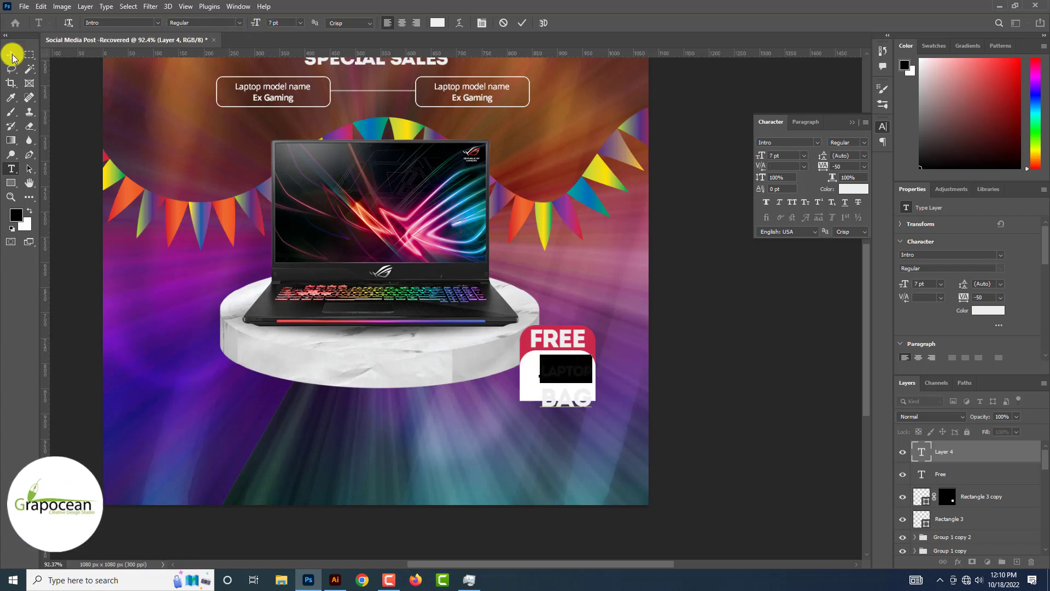
{"action": "left_click", "coordinate": [11, 55]}
Step: Position the LAPTOP BAG text within the badge
{"action": "scroll", "coordinate": [574, 398], "scroll_direction": "up", "scroll_amount": 3}
{"action": "left_click_drag", "start_coordinate": [550, 368], "coordinate": [472, 380]}
{"action": "left_click", "coordinate": [11, 169]}
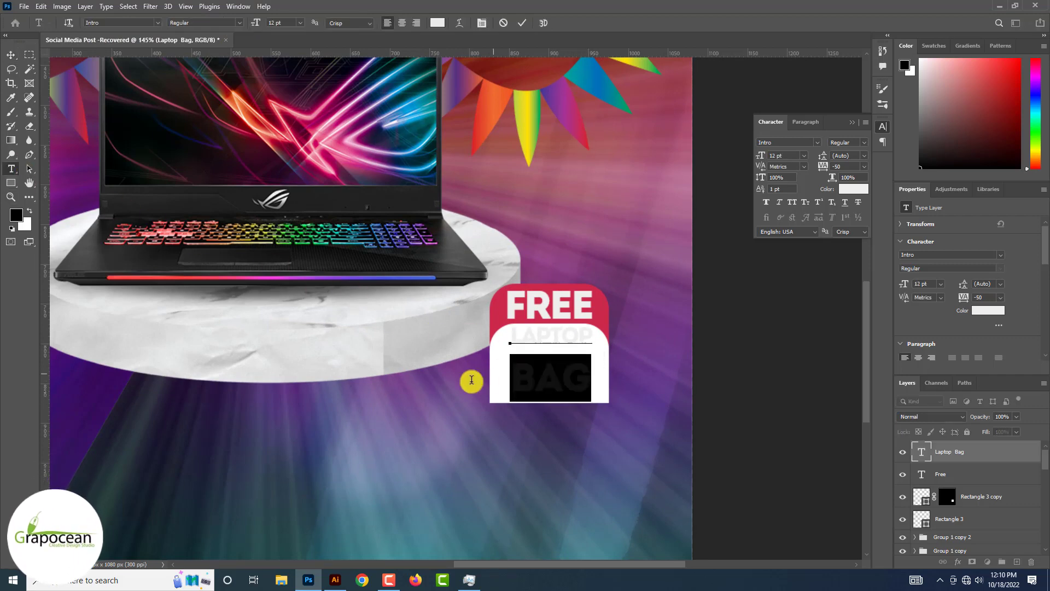
{"action": "left_click", "coordinate": [11, 55]}
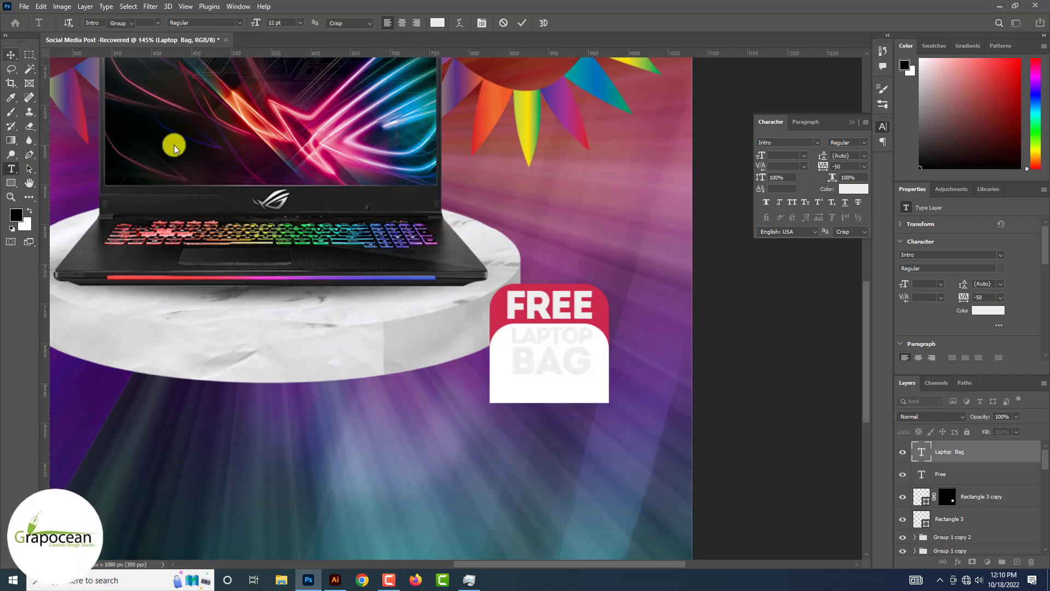
{"action": "left_click_drag", "start_coordinate": [571, 367], "coordinate": [579, 376]}
{"action": "scroll", "coordinate": [578, 376], "scroll_direction": "up", "scroll_amount": 3}
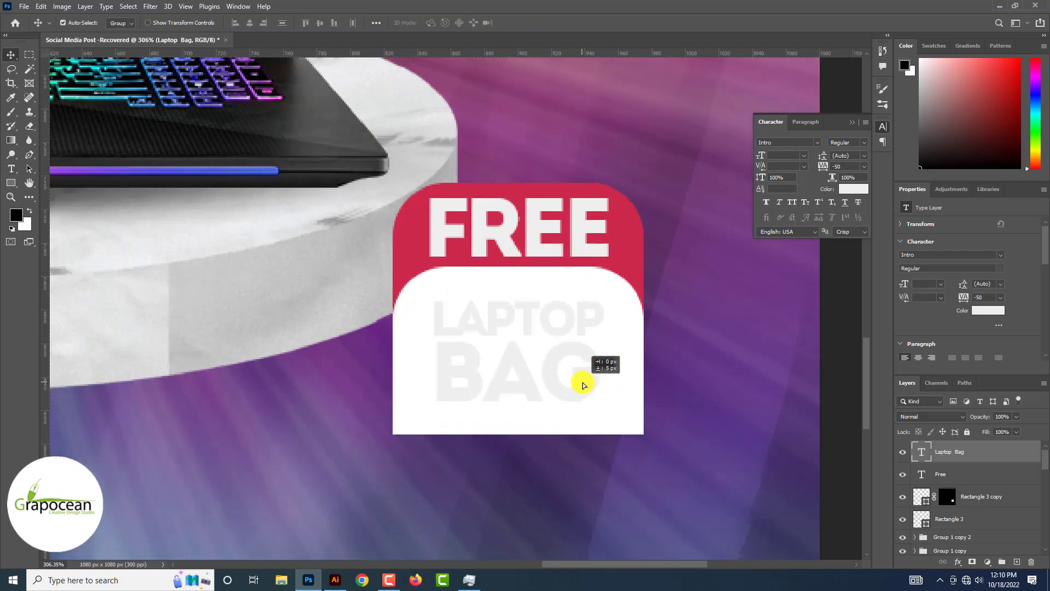
Step: Make the LAPTOP BAG text near-black
{"action": "left_click", "coordinate": [11, 168]}
{"action": "left_click", "coordinate": [461, 312]}
{"action": "key", "text": "ctrl+a"}
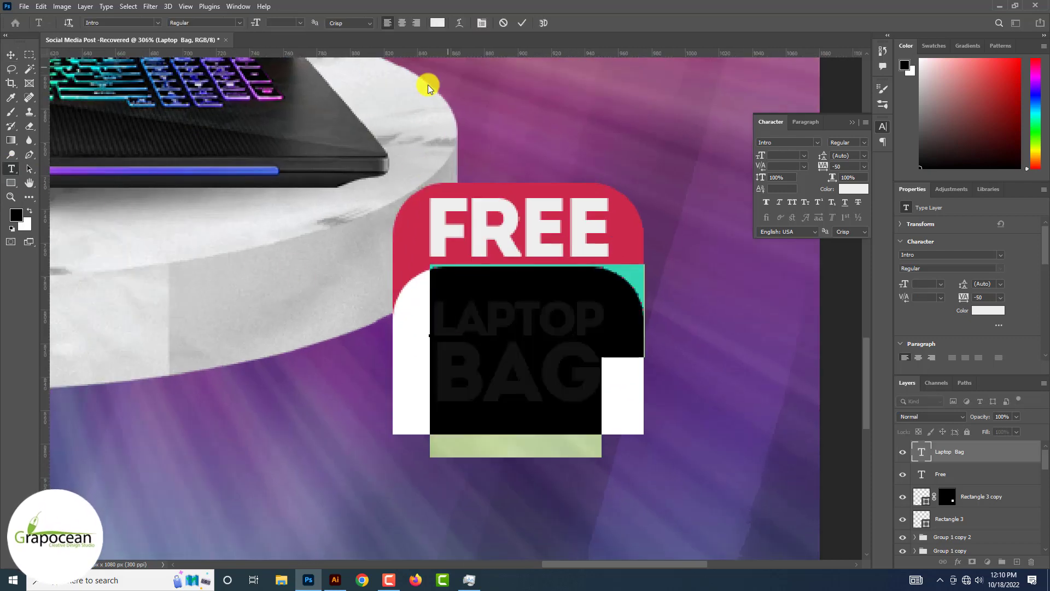
{"action": "left_click", "coordinate": [438, 23]}
{"action": "left_click_drag", "start_coordinate": [825, 427], "coordinate": [833, 497]}
{"action": "left_click", "coordinate": [924, 376]}
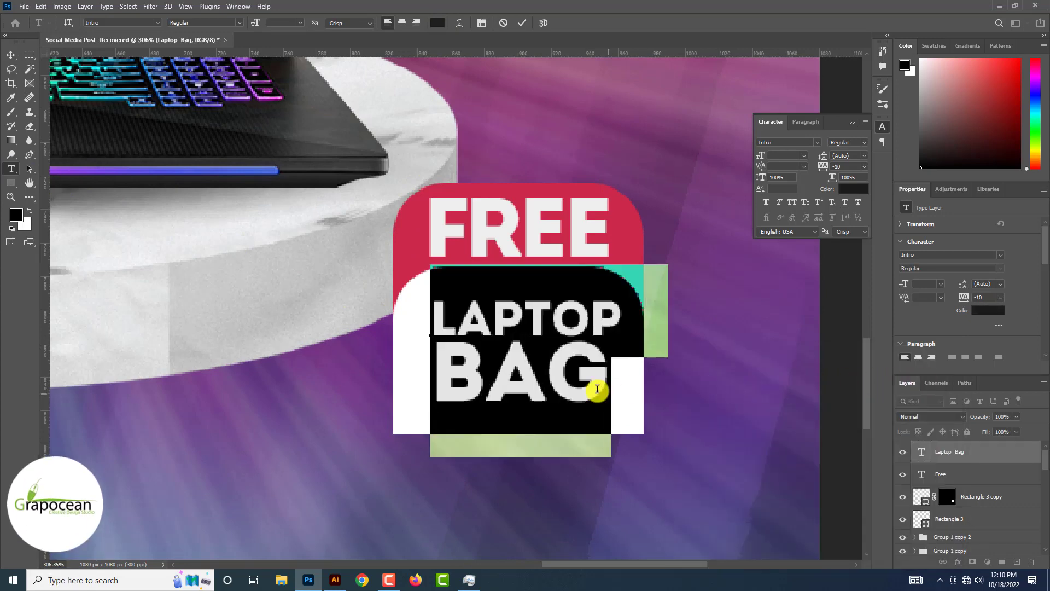
Step: Set Optical kerning on BAG and commit the text
{"action": "left_click_drag", "start_coordinate": [607, 388], "coordinate": [657, 257]}
{"action": "left_click", "coordinate": [803, 167]}
{"action": "left_click", "coordinate": [795, 185]}
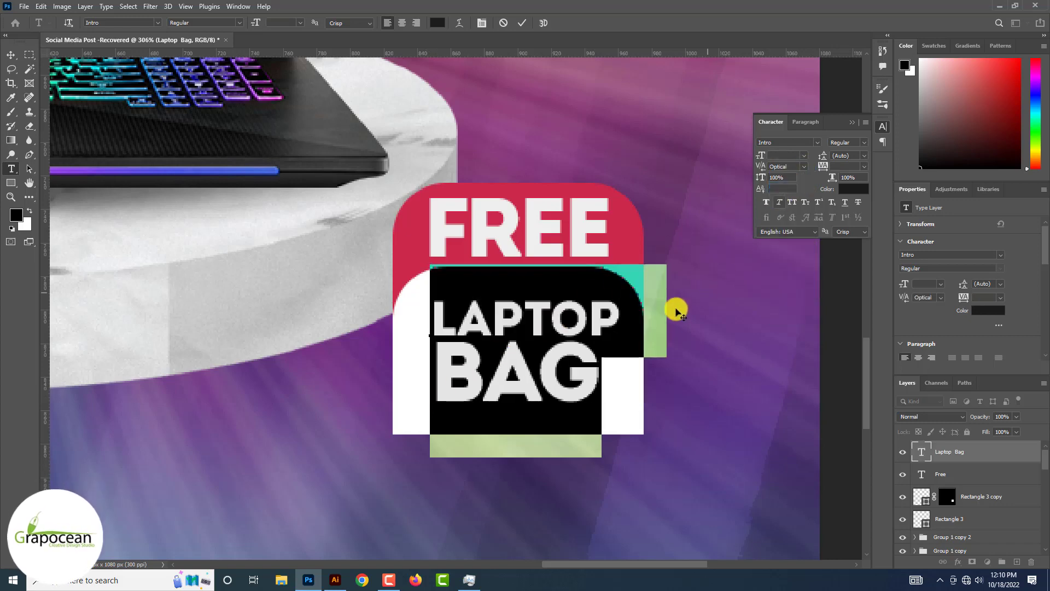
{"action": "left_click", "coordinate": [610, 375]}
{"action": "left_click_drag", "start_coordinate": [622, 318], "coordinate": [384, 317]}
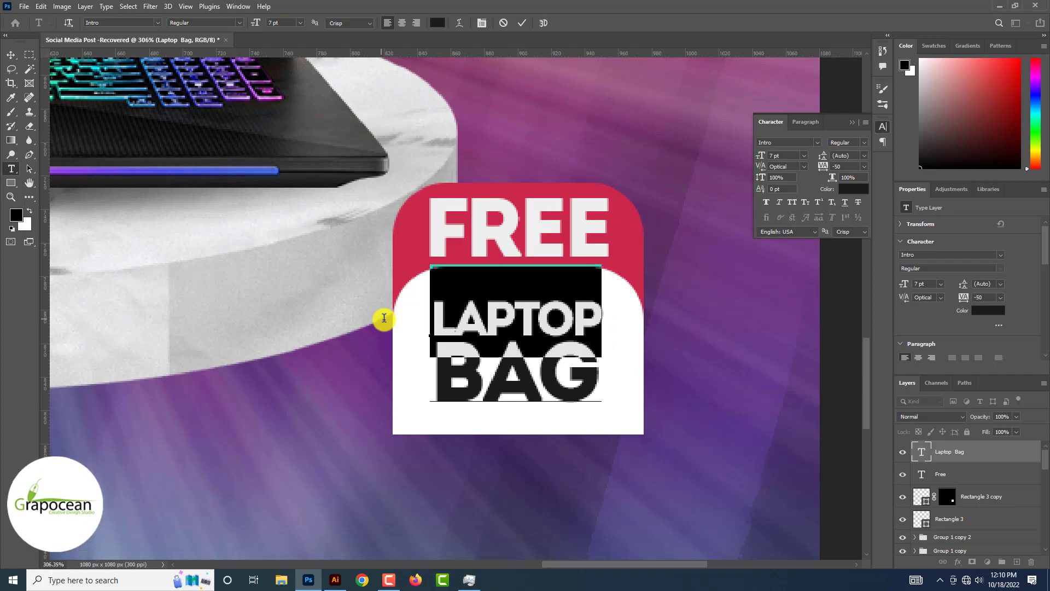
{"action": "left_click", "coordinate": [14, 55]}
{"action": "key", "text": "ctrl+0"}
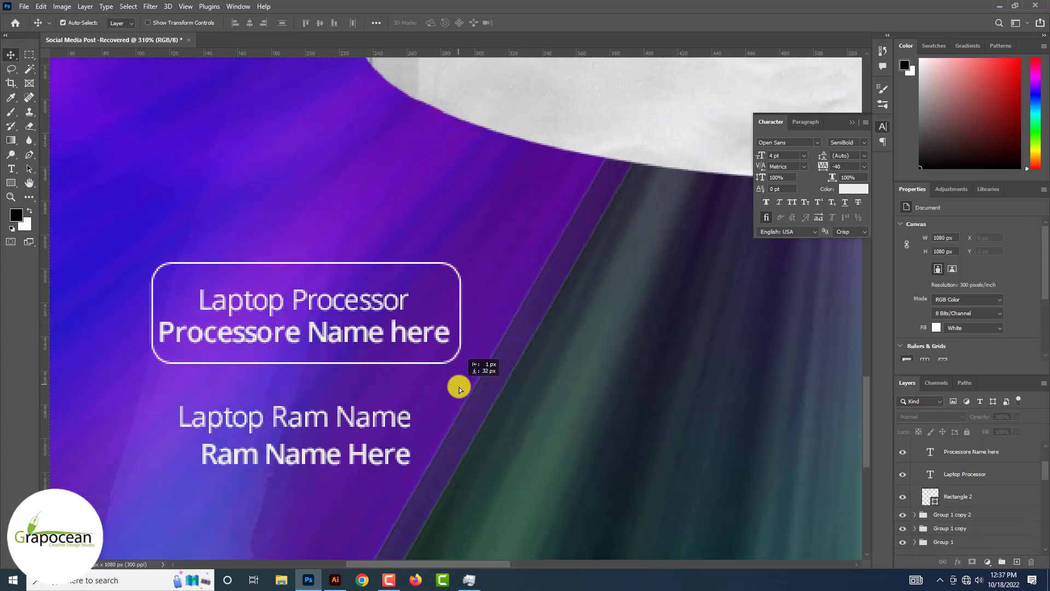
Step: Duplicate the processor box outline and move it down around the Ram text
{"action": "scroll", "coordinate": [458, 386], "scroll_direction": "down", "scroll_amount": 5}
{"action": "scroll", "coordinate": [458, 385], "scroll_direction": "up", "scroll_amount": 10}
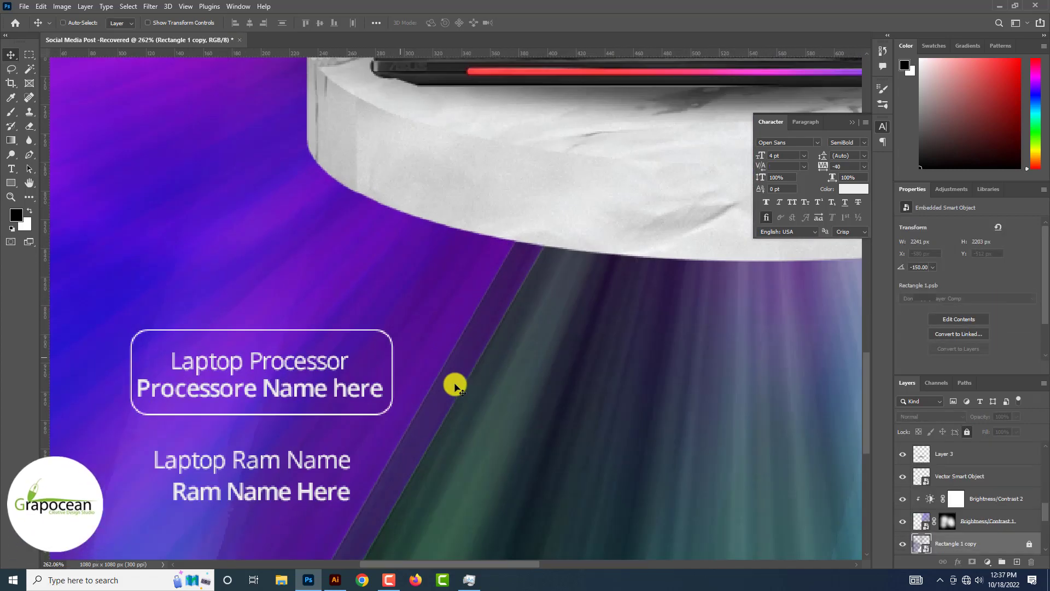
{"action": "left_click", "coordinate": [406, 362], "text": "ctrl"}
{"action": "left_click", "coordinate": [395, 355]}
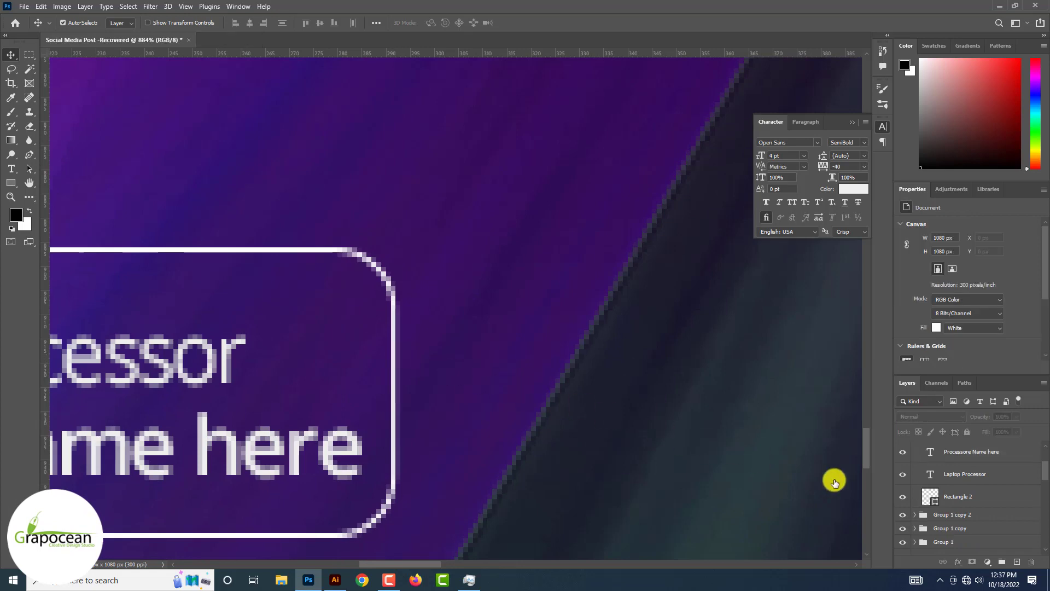
{"action": "left_click_drag", "start_coordinate": [1001, 496], "coordinate": [1019, 561]}
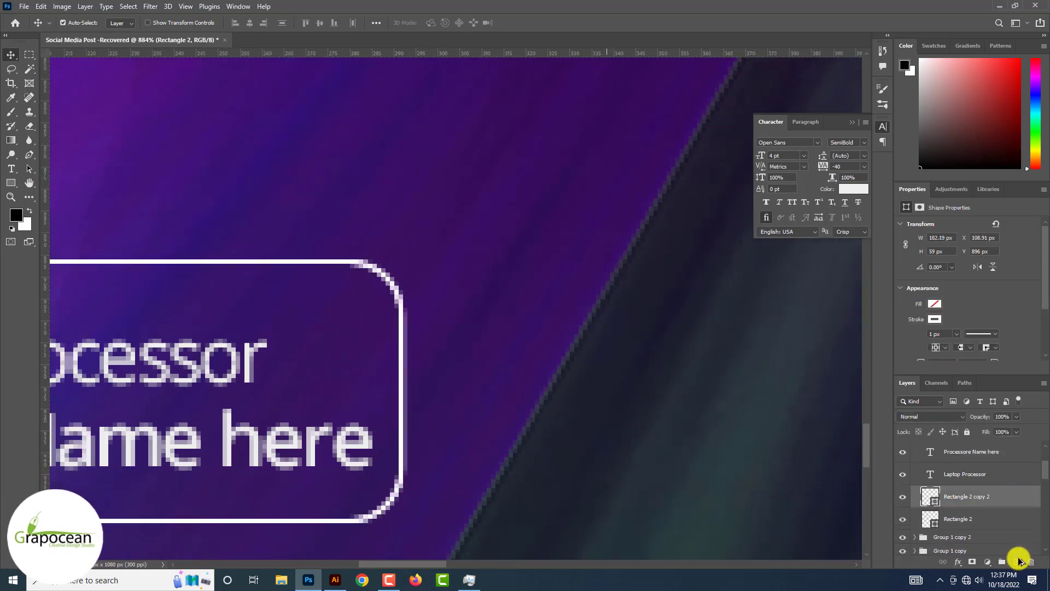
{"action": "key", "text": "ctrl+minus"}
{"action": "key", "text": "ctrl+minus"}
{"action": "key", "text": "ctrl+t"}
{"action": "left_click_drag", "start_coordinate": [424, 352], "coordinate": [406, 444]}
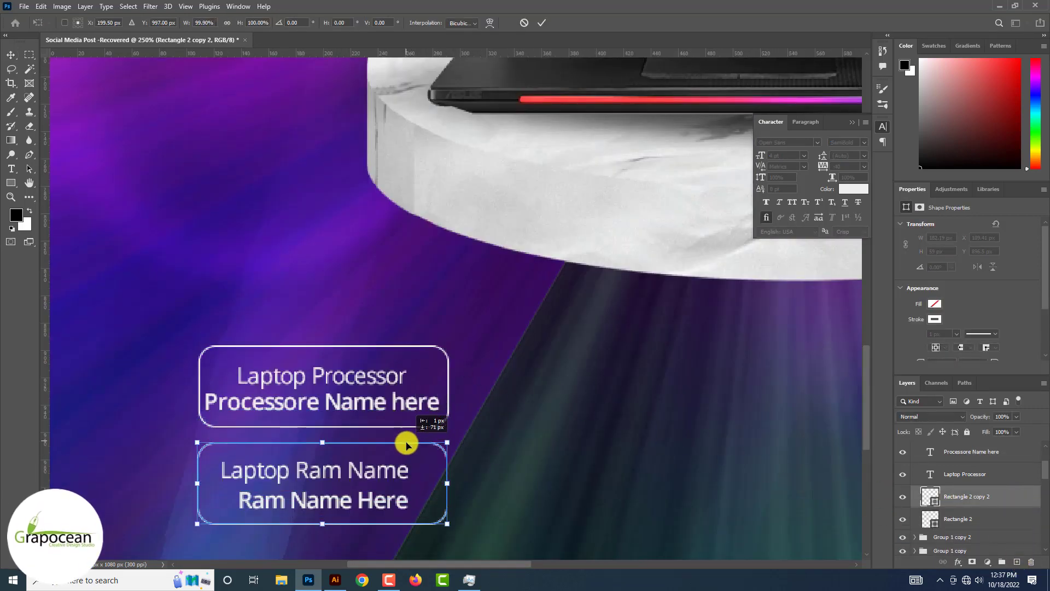
{"action": "key", "text": "Return"}
{"action": "scroll", "coordinate": [350, 383], "scroll_direction": "up", "scroll_amount": 3}
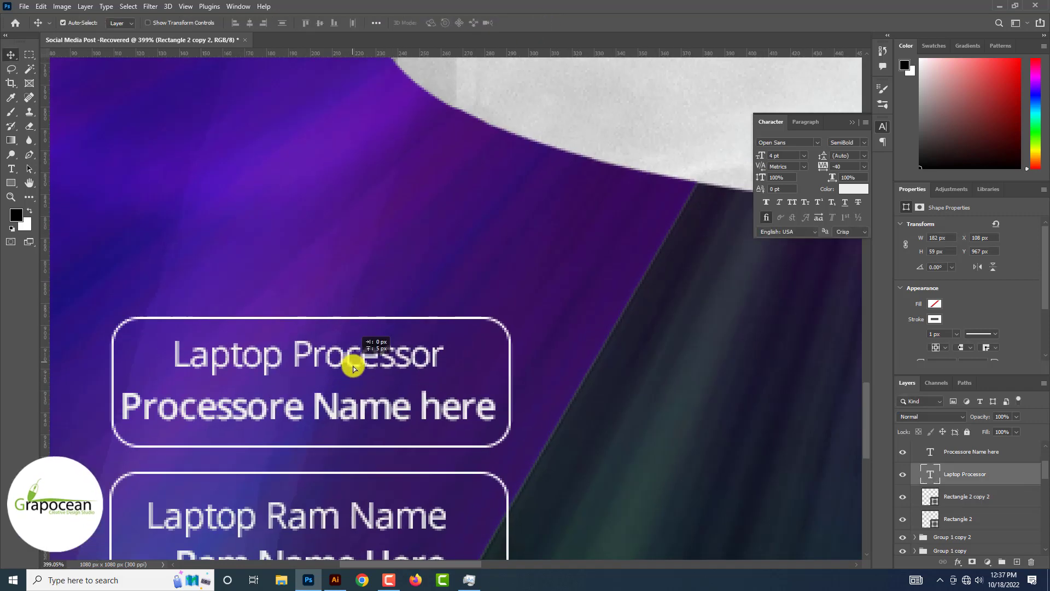
Step: Select the processor name text and briefly hide, then show, the FREE LAPTOP BAG badge
{"action": "left_click", "coordinate": [355, 399]}
{"action": "scroll", "coordinate": [356, 399], "scroll_direction": "down", "scroll_amount": 3}
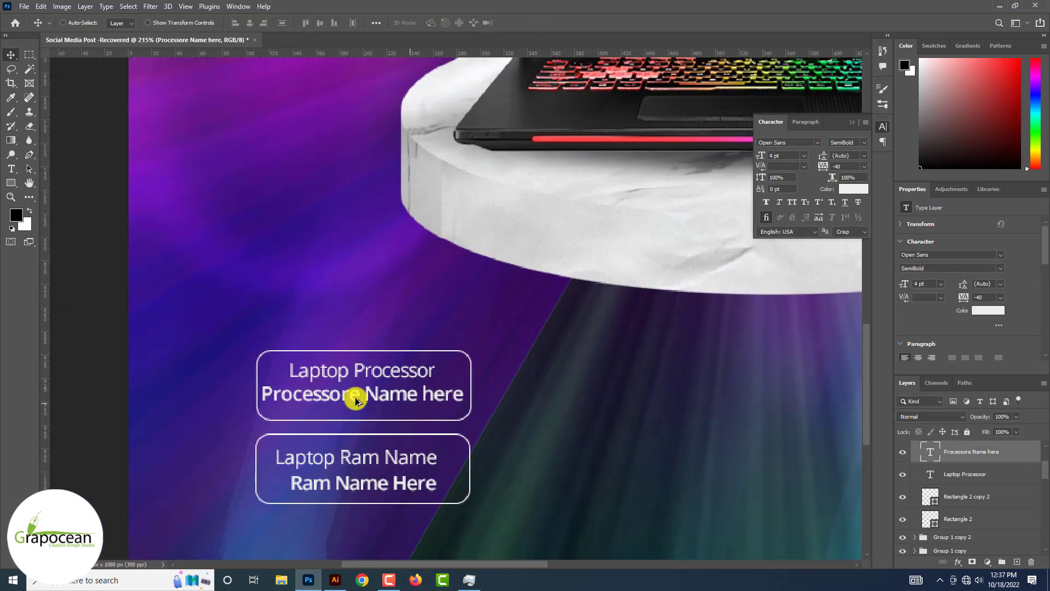
{"action": "scroll", "coordinate": [356, 398], "scroll_direction": "down", "scroll_amount": 5}
{"action": "scroll", "coordinate": [355, 400], "scroll_direction": "up", "scroll_amount": 2}
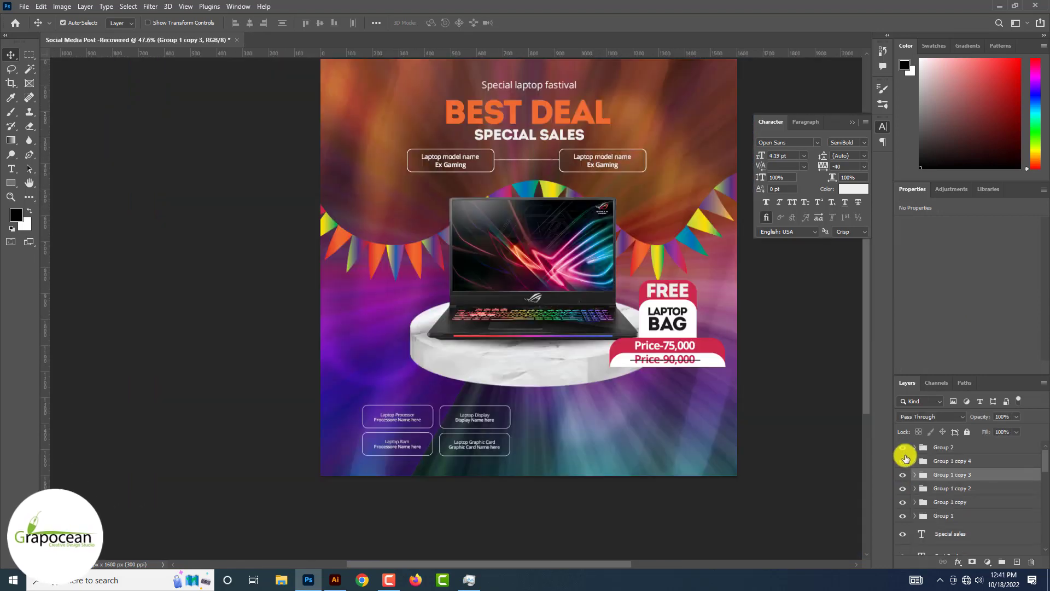
{"action": "left_click", "coordinate": [903, 460]}
{"action": "left_click", "coordinate": [904, 462]}
Step: Duplicate the right-hand pair of spec boxes and move it 283 px right as a third column
{"action": "left_click", "coordinate": [962, 462]}
{"action": "key", "text": "ctrl+j"}
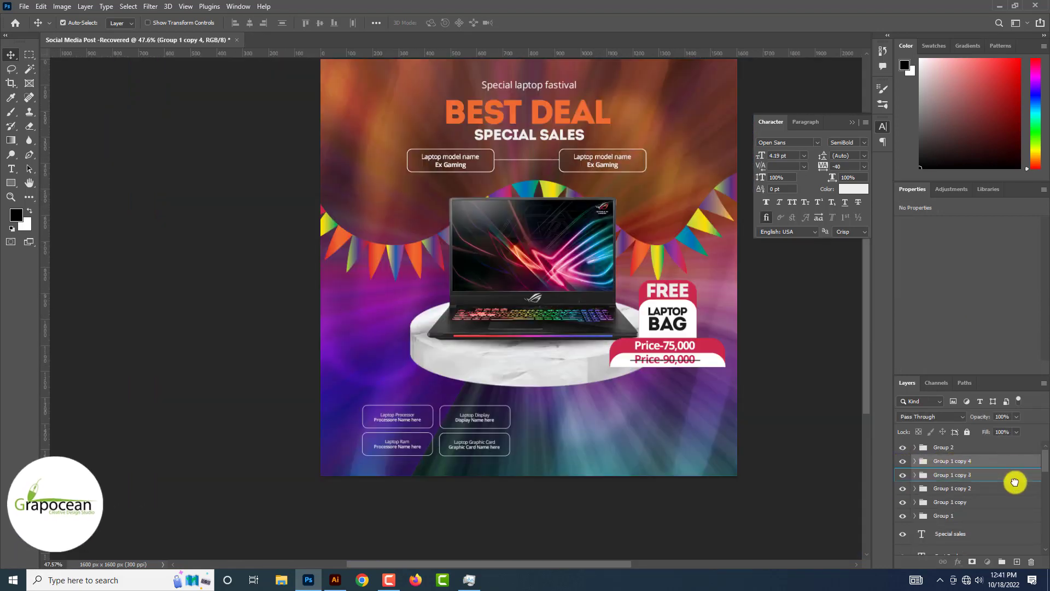
{"action": "key", "text": "ctrl+t"}
{"action": "left_click_drag", "start_coordinate": [485, 424], "coordinate": [542, 422]}
{"action": "scroll", "coordinate": [557, 426], "scroll_direction": "up", "scroll_amount": 5}
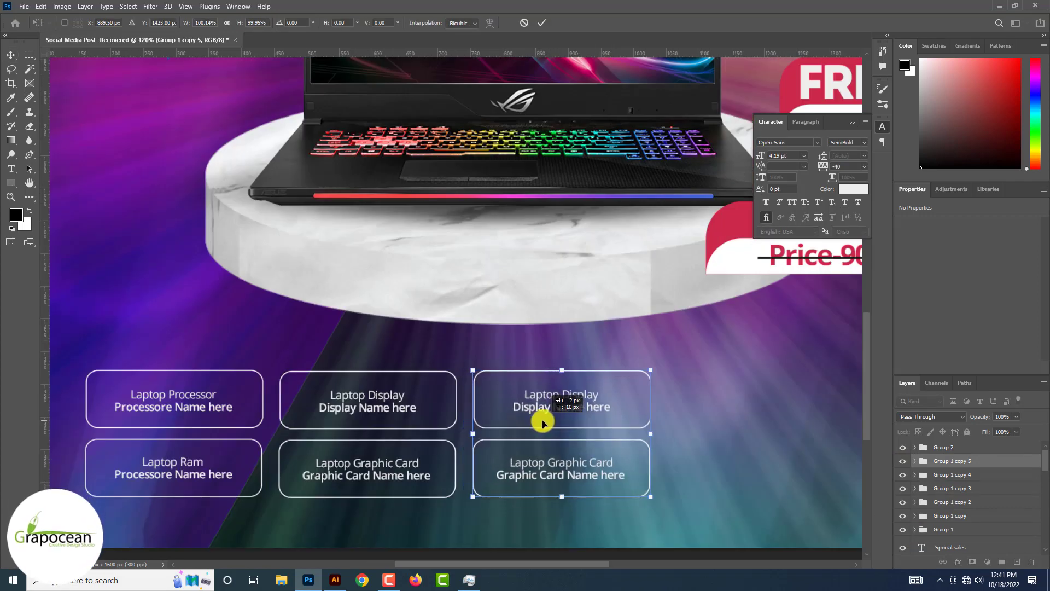
{"action": "left_click", "coordinate": [546, 25]}
{"action": "scroll", "coordinate": [545, 58], "scroll_direction": "down", "scroll_amount": 5}
{"action": "left_click", "coordinate": [555, 413]}
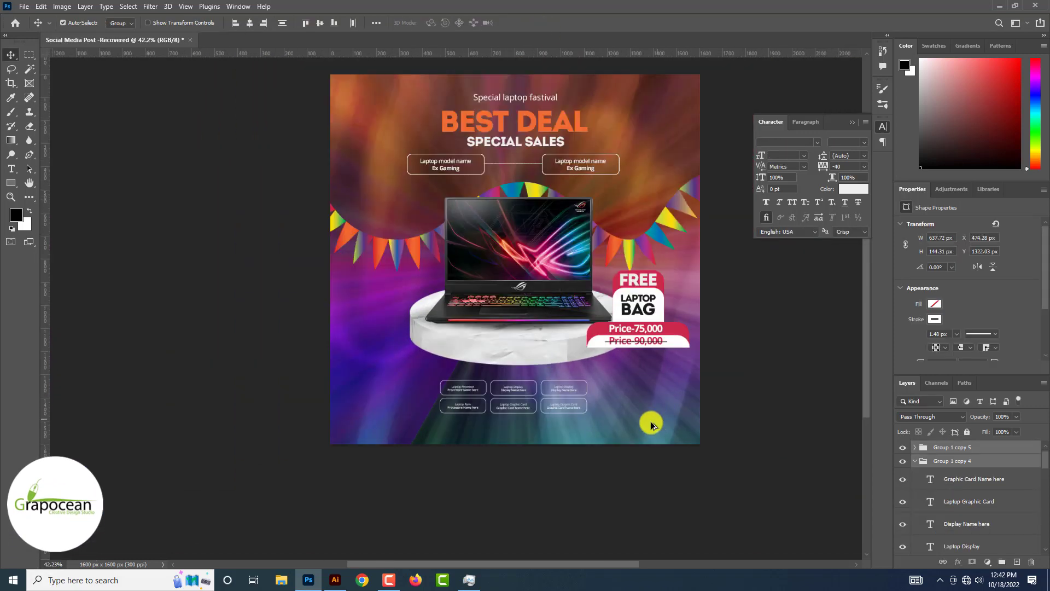
{"action": "left_click", "coordinate": [542, 469]}
{"action": "scroll", "coordinate": [494, 395], "scroll_direction": "up", "scroll_amount": 2}
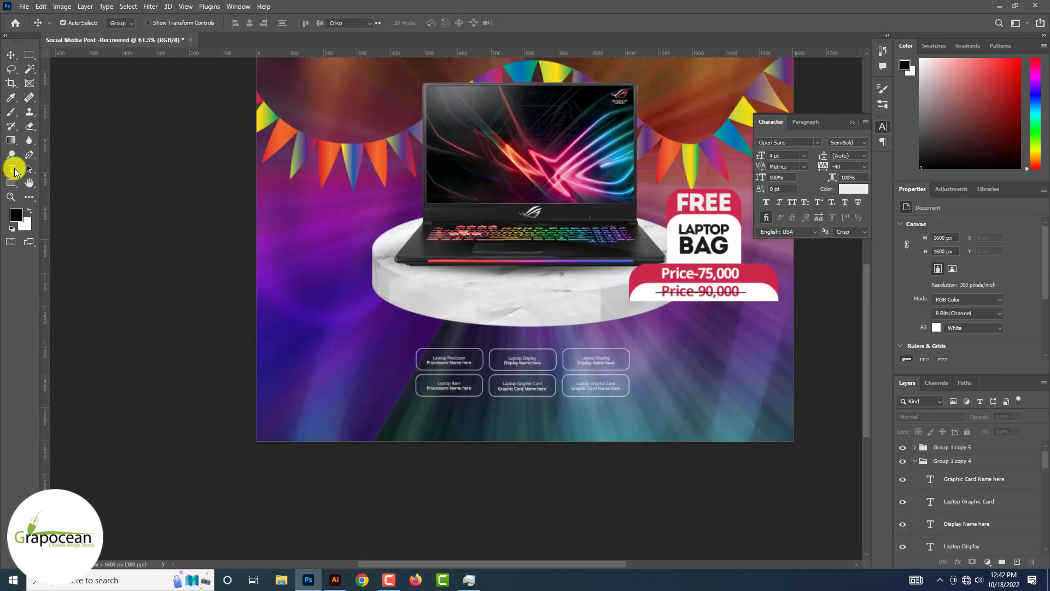
{"action": "left_click", "coordinate": [12, 169]}
{"action": "left_click", "coordinate": [338, 418]}
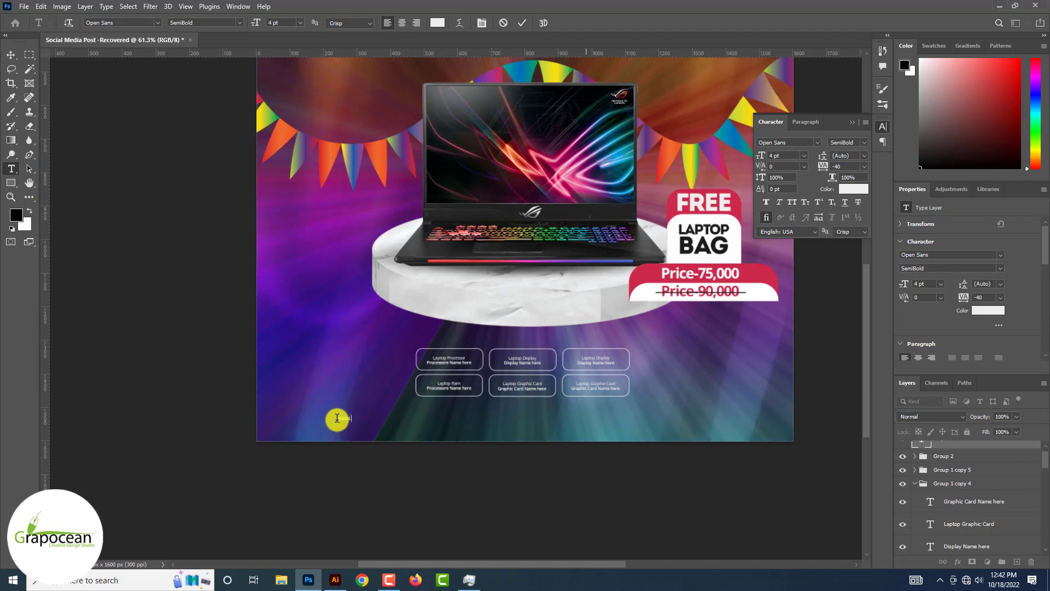
{"action": "type", "text": "www.grapocean.com"}
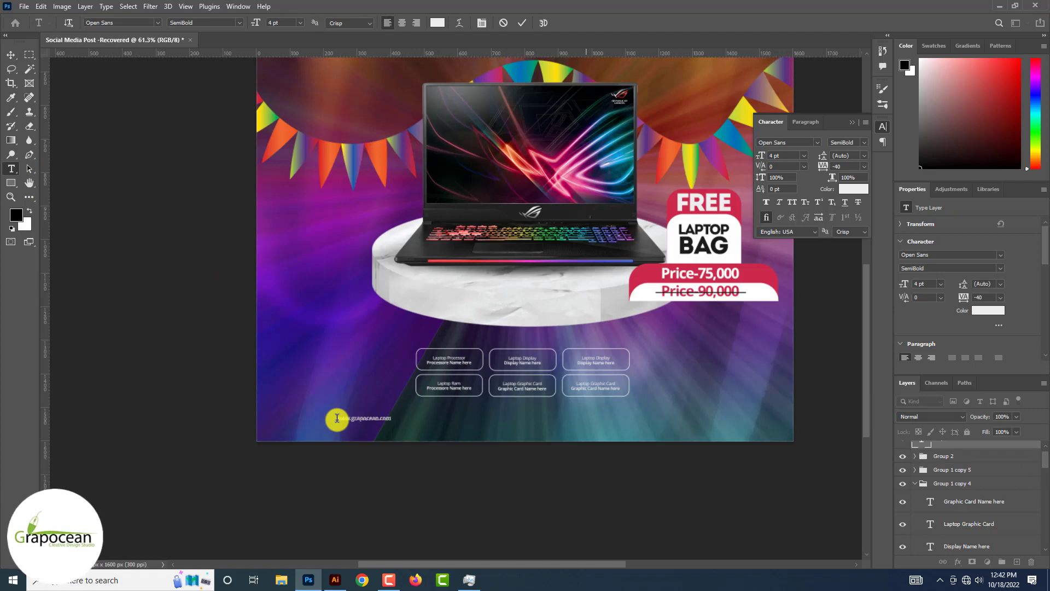
{"action": "scroll", "coordinate": [337, 417], "scroll_direction": "up", "scroll_amount": 3}
{"action": "key", "text": "alt+Right"}
{"action": "key", "text": "alt+Right"}
{"action": "key", "text": "alt+Right"}
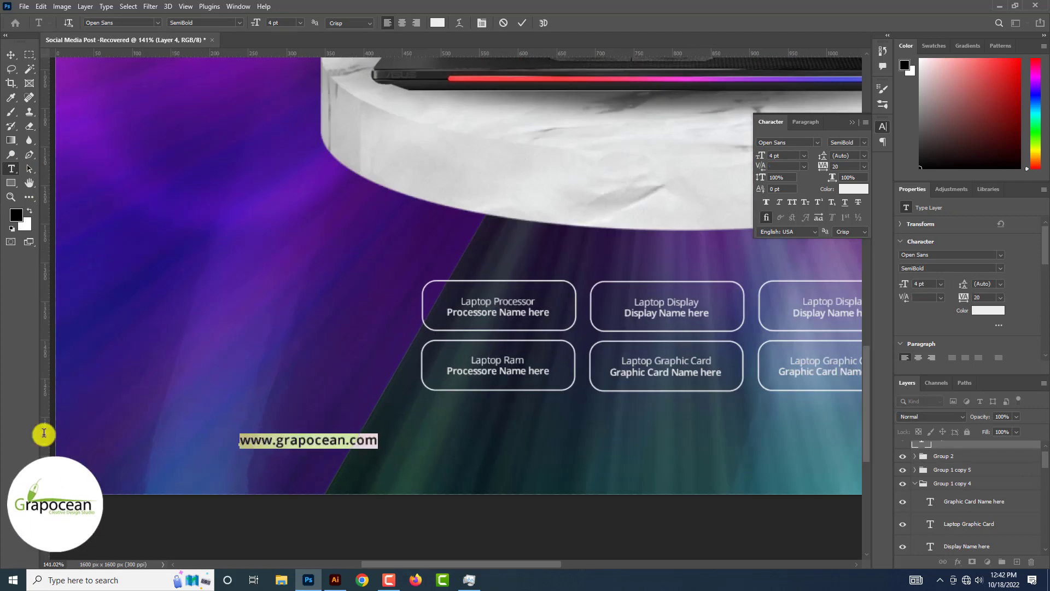
{"action": "left_click", "coordinate": [237, 21]}
{"action": "left_click", "coordinate": [228, 48]}
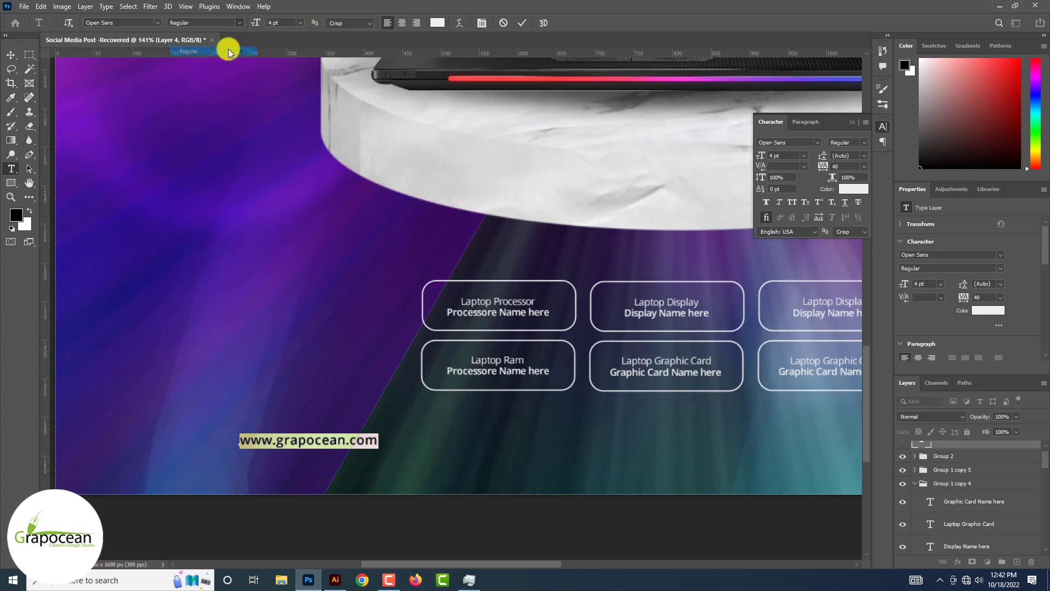
Step: Move the URL text to the bottom centre of the poster, below the spec boxes
{"action": "left_click", "coordinate": [10, 56]}
{"action": "left_click_drag", "start_coordinate": [302, 447], "coordinate": [529, 444]}
{"action": "scroll", "coordinate": [277, 438], "scroll_direction": "down", "scroll_amount": 3}
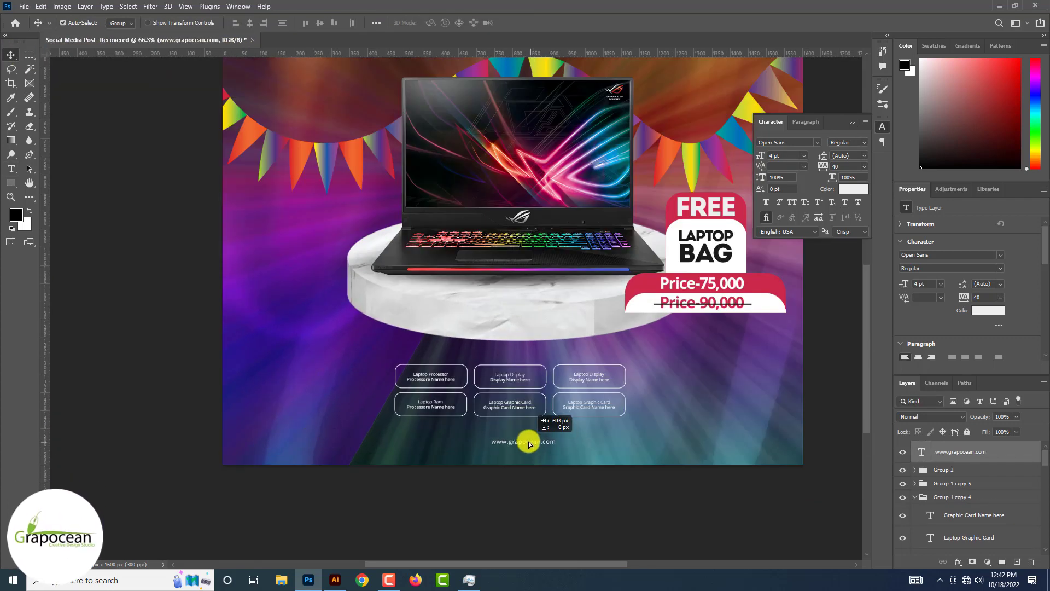
Step: Alt-drag a duplicate of the pedestal laptop to the upper left and rotate it about -15°
{"action": "scroll", "coordinate": [522, 446], "scroll_direction": "down", "scroll_amount": 4}
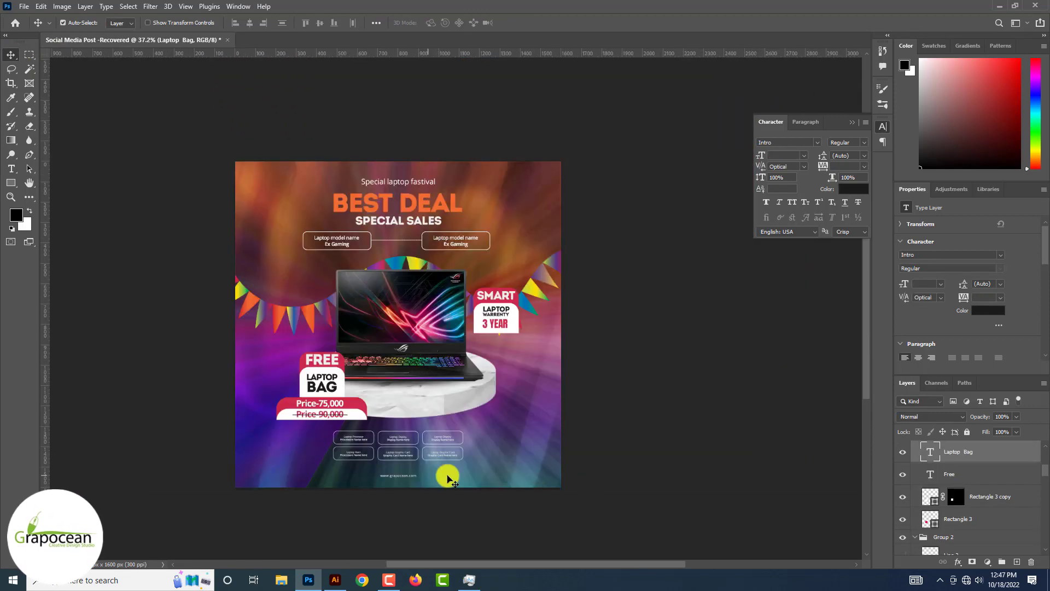
{"action": "scroll", "coordinate": [448, 478], "scroll_direction": "up", "scroll_amount": 4}
{"action": "scroll", "coordinate": [448, 478], "scroll_direction": "down", "scroll_amount": 3}
{"action": "scroll", "coordinate": [447, 479], "scroll_direction": "up", "scroll_amount": 1}
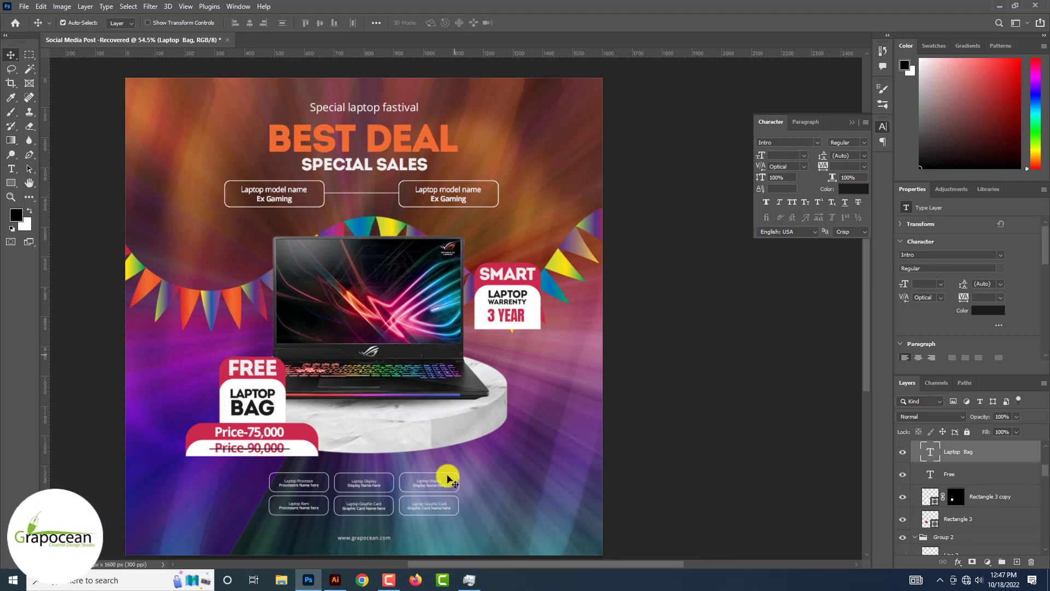
{"action": "scroll", "coordinate": [448, 478], "scroll_direction": "down", "scroll_amount": 3}
{"action": "scroll", "coordinate": [448, 476], "scroll_direction": "up", "scroll_amount": 3}
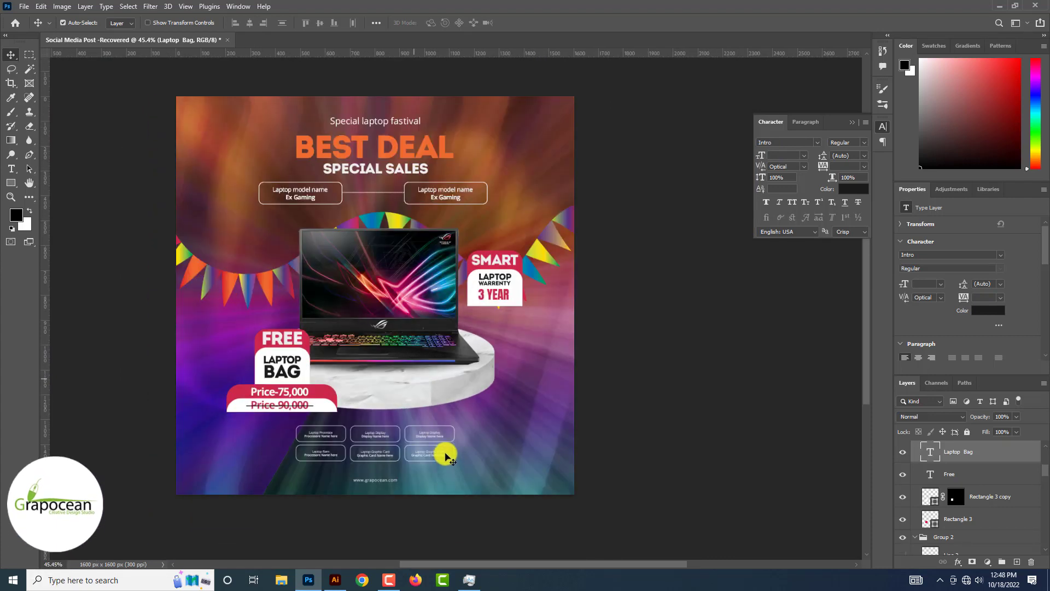
{"action": "left_click", "coordinate": [421, 350]}
{"action": "left_click_drag", "start_coordinate": [426, 386], "coordinate": [233, 310]}
{"action": "key", "text": "ctrl+t"}
{"action": "left_click_drag", "start_coordinate": [227, 361], "coordinate": [256, 354]}
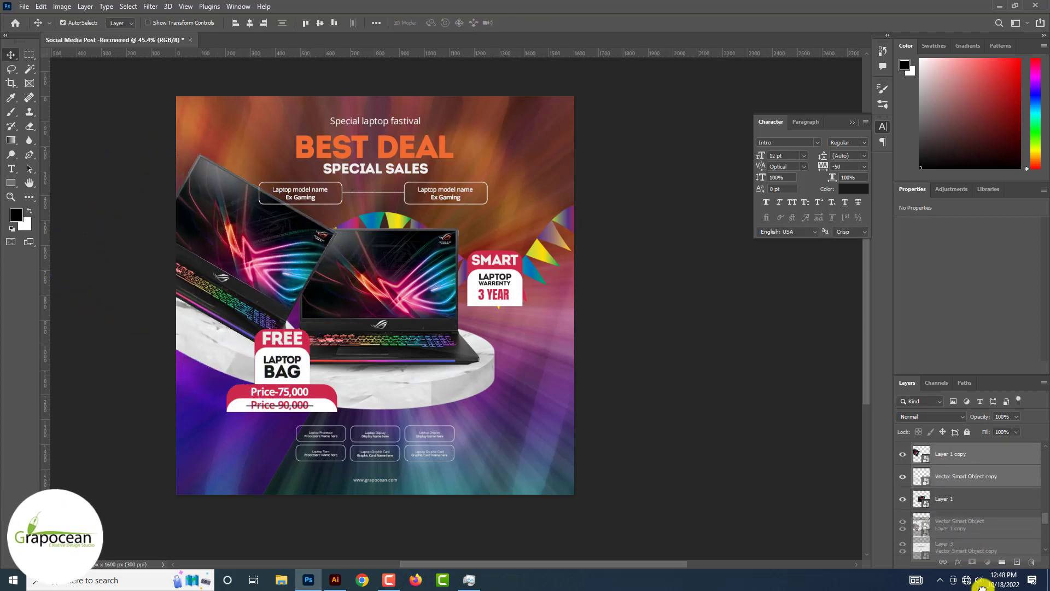
Step: Nudge the duplicate laptop right and down, and send its layer behind the bunting
{"action": "scroll", "coordinate": [979, 519], "scroll_direction": "down", "scroll_amount": 1}
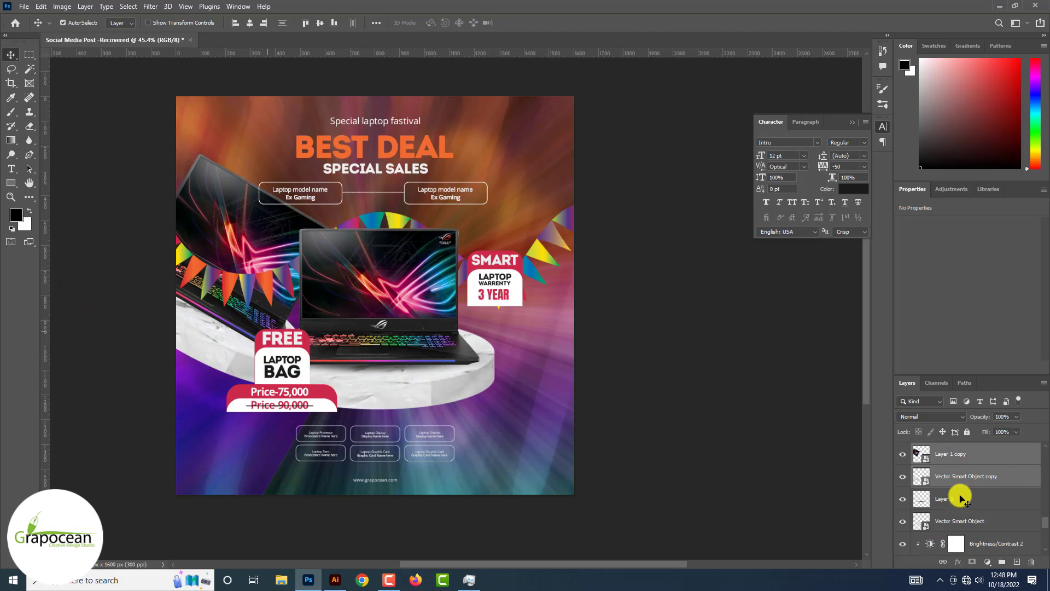
{"action": "key", "text": "ctrl+minus"}
{"action": "key", "text": "ctrl+t"}
{"action": "left_click_drag", "start_coordinate": [245, 326], "coordinate": [267, 335]}
{"action": "left_click_drag", "start_coordinate": [941, 476], "coordinate": [940, 498]}
{"action": "scroll", "coordinate": [268, 321], "scroll_direction": "up", "scroll_amount": 2}
{"action": "left_click_drag", "start_coordinate": [261, 322], "coordinate": [267, 334]}
{"action": "scroll", "coordinate": [273, 339], "scroll_direction": "down", "scroll_amount": 2}
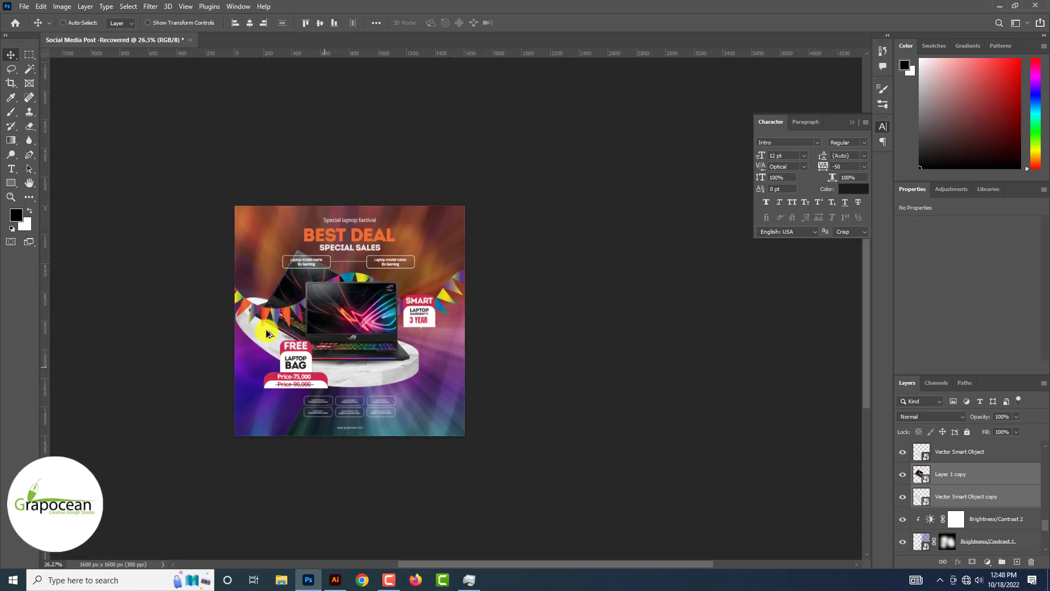
Step: Scale the side laptop to about 84% and commit it lower left, behind the main laptop
{"action": "key", "text": "ctrl+t"}
{"action": "left_click_drag", "start_coordinate": [375, 385], "coordinate": [365, 373]}
{"action": "scroll", "coordinate": [285, 332], "scroll_direction": "up", "scroll_amount": 2}
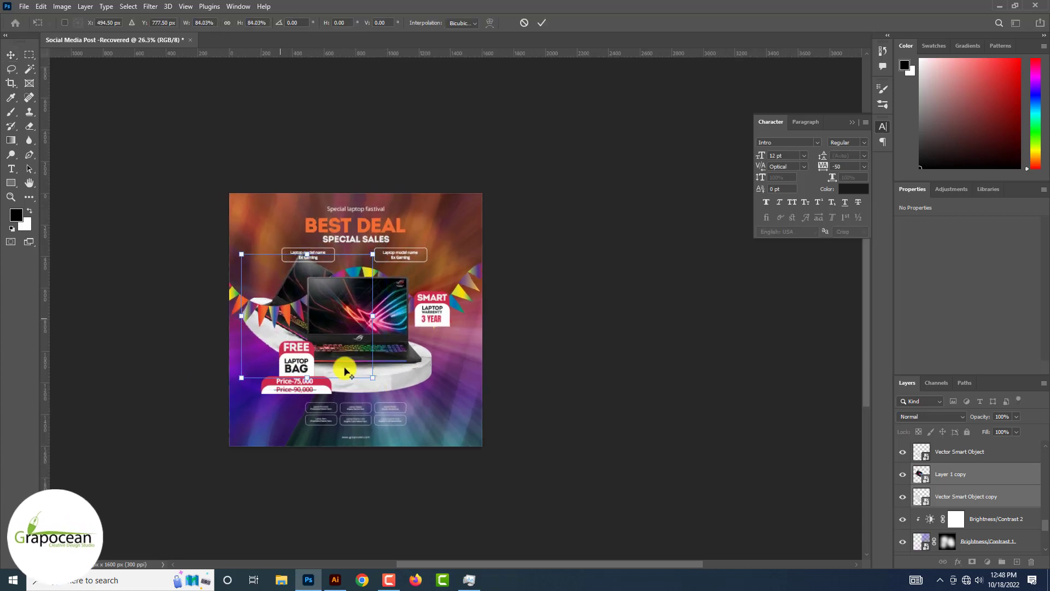
{"action": "left_click_drag", "start_coordinate": [282, 328], "coordinate": [272, 339]}
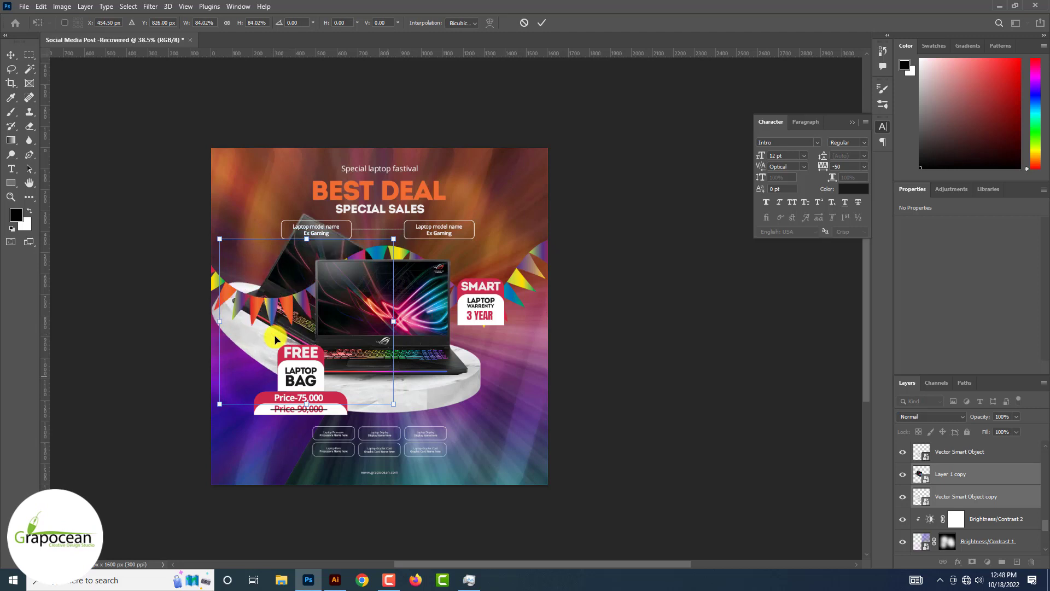
{"action": "scroll", "coordinate": [277, 340], "scroll_direction": "down", "scroll_amount": 2}
{"action": "scroll", "coordinate": [317, 372], "scroll_direction": "up", "scroll_amount": 1}
{"action": "mouse_move", "coordinate": [317, 372]}
{"action": "left_mouse_down"}
{"action": "mouse_move", "coordinate": [304, 381]}
{"action": "mouse_move", "coordinate": [318, 387]}
{"action": "left_mouse_up"}
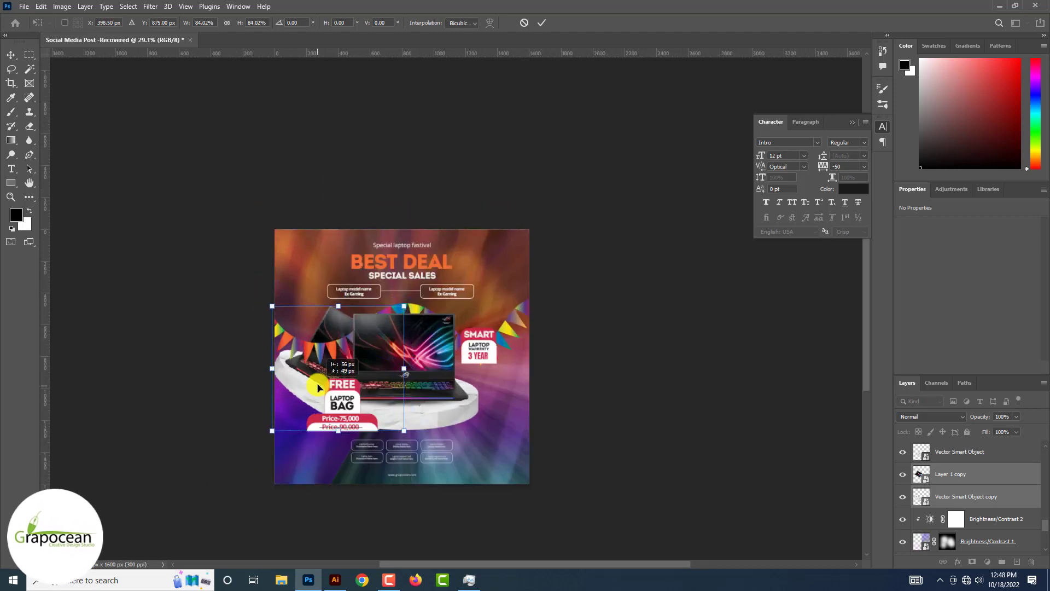
{"action": "left_click", "coordinate": [542, 25]}
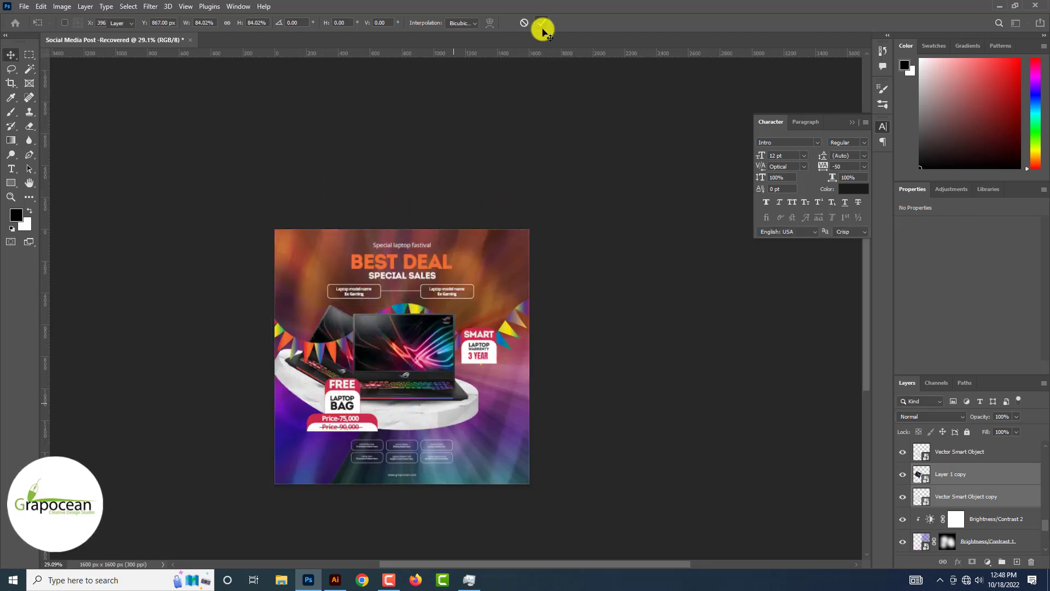
{"action": "scroll", "coordinate": [346, 418], "scroll_direction": "up", "scroll_amount": 2}
{"action": "left_click", "coordinate": [355, 393]}
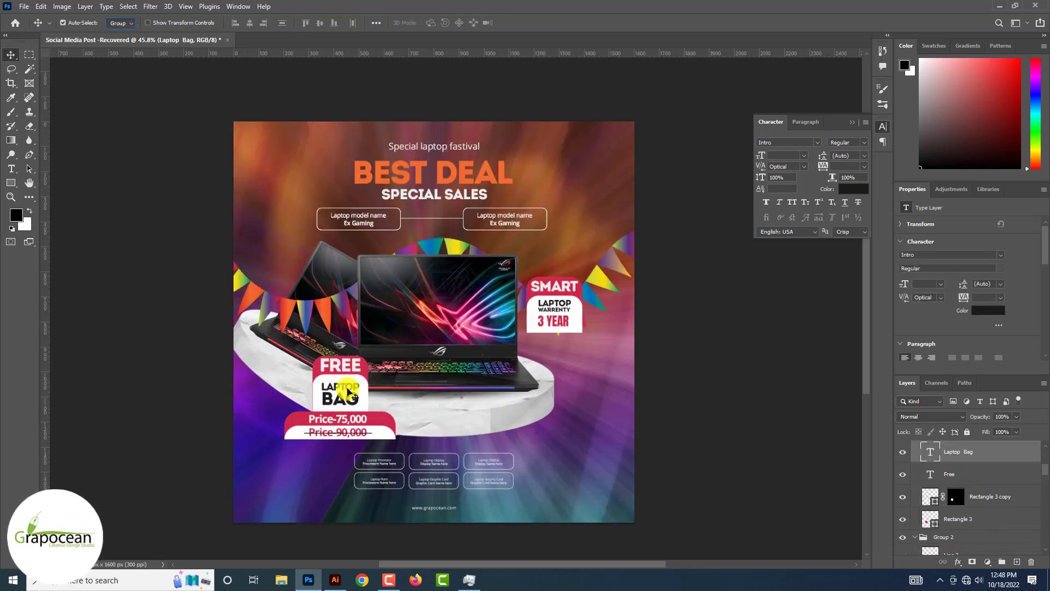
Step: Move the FREE LAPTOP BAG price badge beside the main laptop, undoing a first misplaced move
{"action": "left_click_drag", "start_coordinate": [348, 392], "coordinate": [562, 394]}
{"action": "scroll", "coordinate": [562, 395], "scroll_direction": "down", "scroll_amount": 3}
{"action": "key", "text": "ctrl+z"}
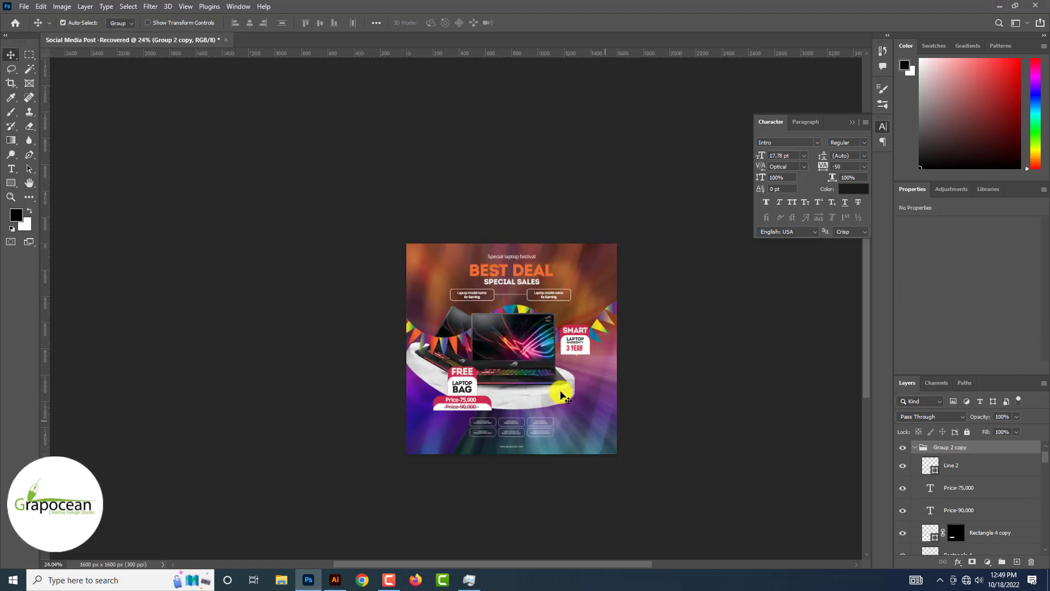
{"action": "scroll", "coordinate": [526, 402], "scroll_direction": "up", "scroll_amount": 2}
{"action": "left_click_drag", "start_coordinate": [480, 403], "coordinate": [560, 421]}
{"action": "scroll", "coordinate": [558, 417], "scroll_direction": "up", "scroll_amount": 2}
{"action": "scroll", "coordinate": [560, 421], "scroll_direction": "down", "scroll_amount": 3}
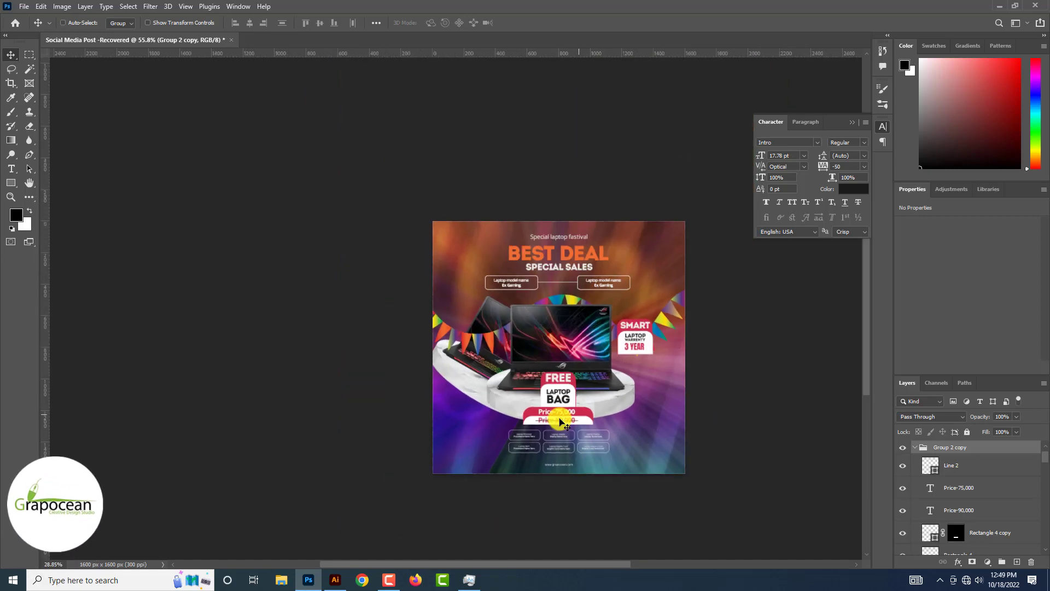
{"action": "scroll", "coordinate": [426, 253], "scroll_direction": "up", "scroll_amount": 1}
Step: Centre the price badge horizontally on the canvas using Select All and Align Horizontal Centers
{"action": "key", "text": "ctrl+a"}
{"action": "left_click", "coordinate": [241, 24]}
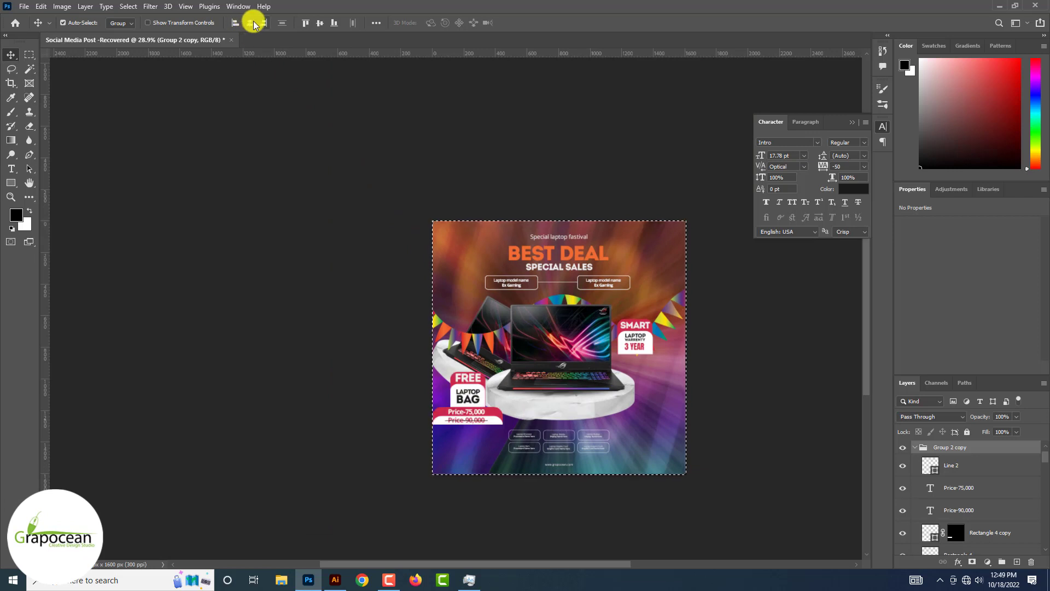
{"action": "left_click", "coordinate": [253, 24]}
{"action": "left_click", "coordinate": [29, 54]}
{"action": "key", "text": "ctrl+d"}
{"action": "key", "text": "ctrl+plus"}
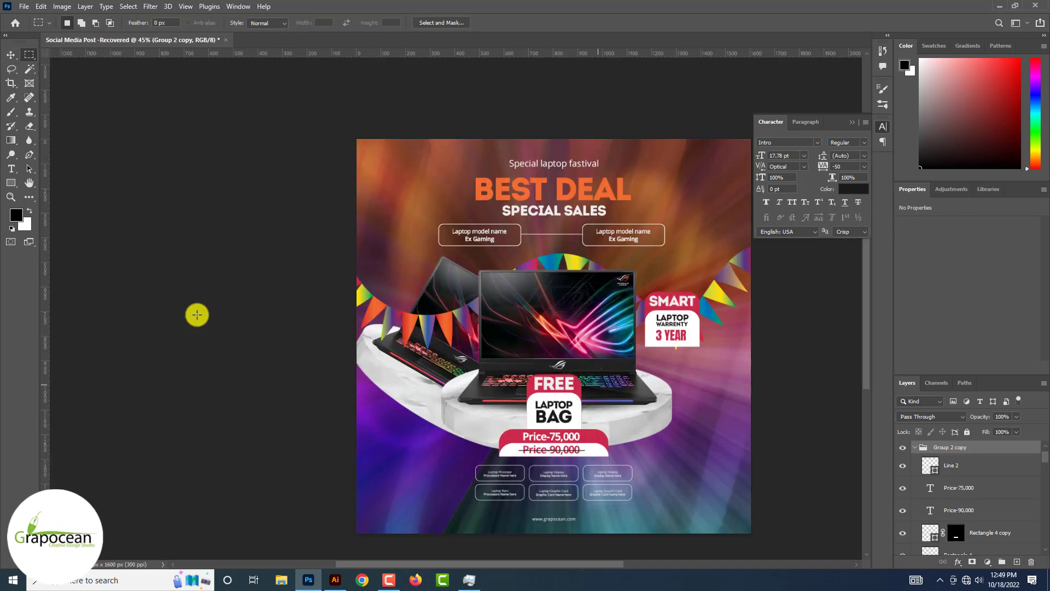
Step: Drag the SMART warranty badge group to the poster's lower left, beside the spec boxes
{"action": "left_click", "coordinate": [11, 54]}
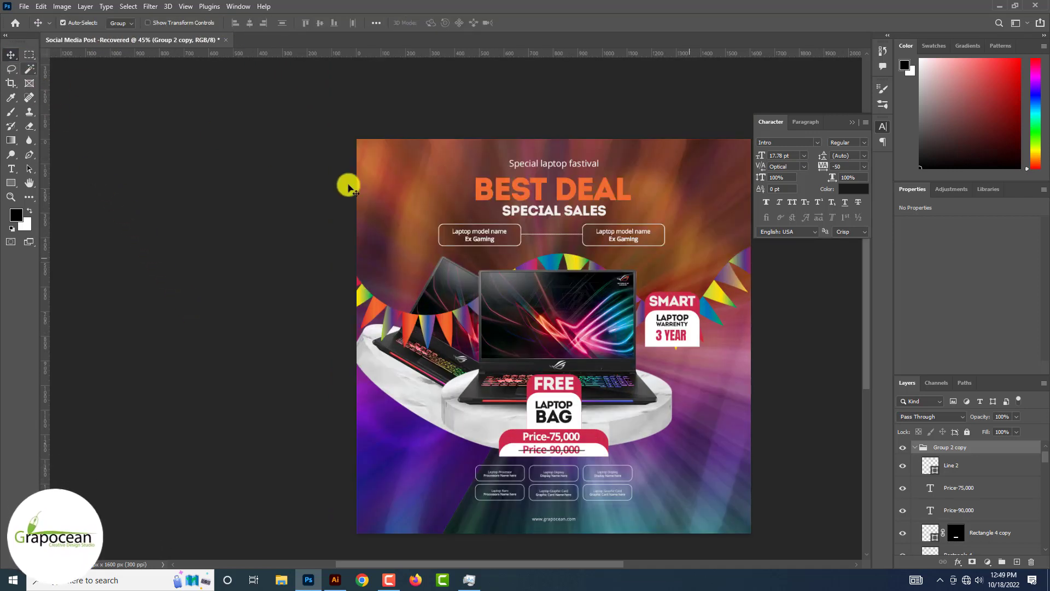
{"action": "left_click", "coordinate": [676, 314]}
{"action": "left_click_drag", "start_coordinate": [677, 314], "coordinate": [430, 468]}
{"action": "scroll", "coordinate": [432, 468], "scroll_direction": "down", "scroll_amount": 3}
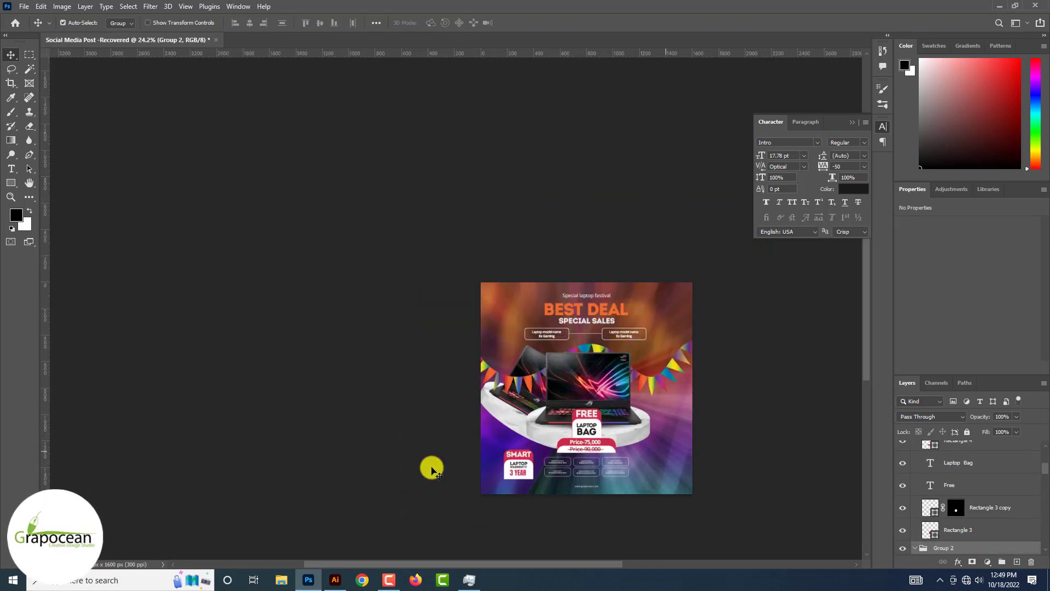
{"action": "scroll", "coordinate": [485, 374], "scroll_direction": "up", "scroll_amount": 2}
Step: Duplicate the left side laptop and place the copy on the poster's right side
{"action": "left_click", "coordinate": [494, 356]}
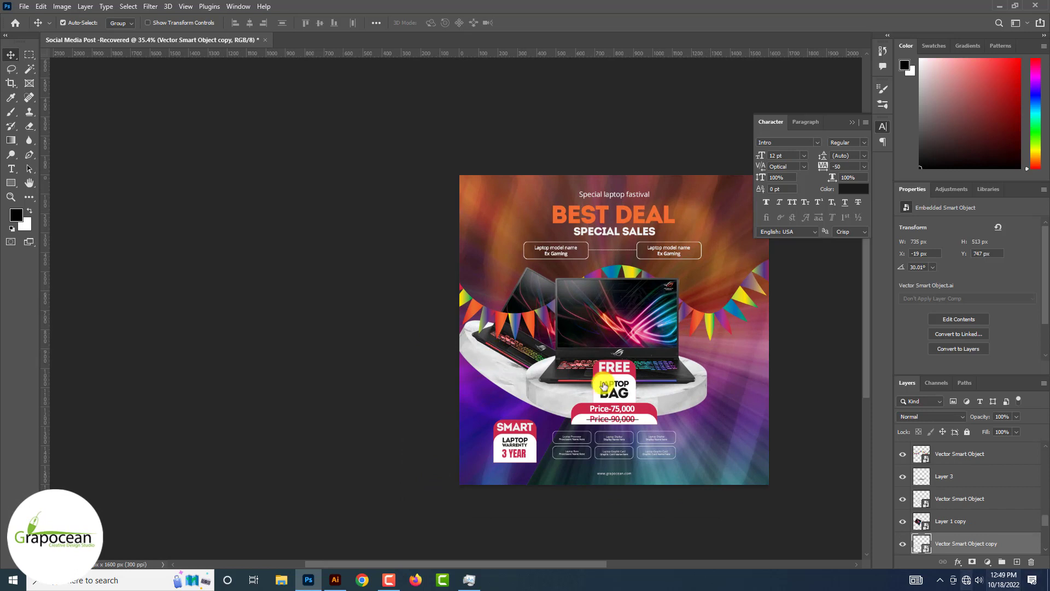
{"action": "key", "text": "ctrl+j"}
{"action": "left_click", "coordinate": [949, 476], "text": "ctrl"}
{"action": "left_click_drag", "start_coordinate": [780, 429], "coordinate": [720, 359]}
Step: Flip the right laptop horizontally, nudge it up, commit, and slightly adjust the left laptop
{"action": "key", "text": "ctrl+t"}
{"action": "right_click", "coordinate": [702, 354]}
{"action": "left_click", "coordinate": [763, 321]}
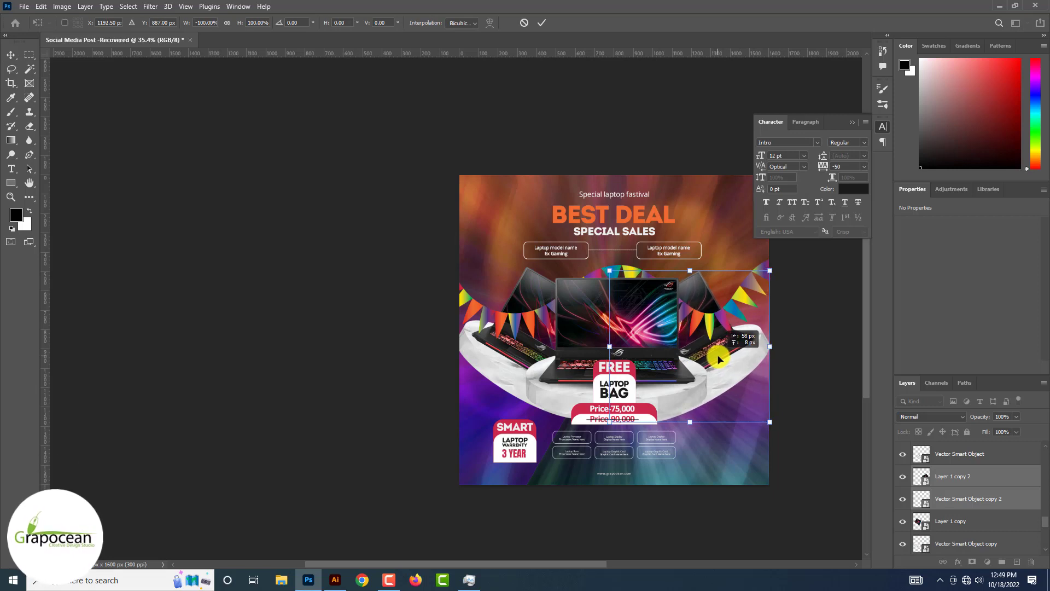
{"action": "key", "text": "shift+Up"}
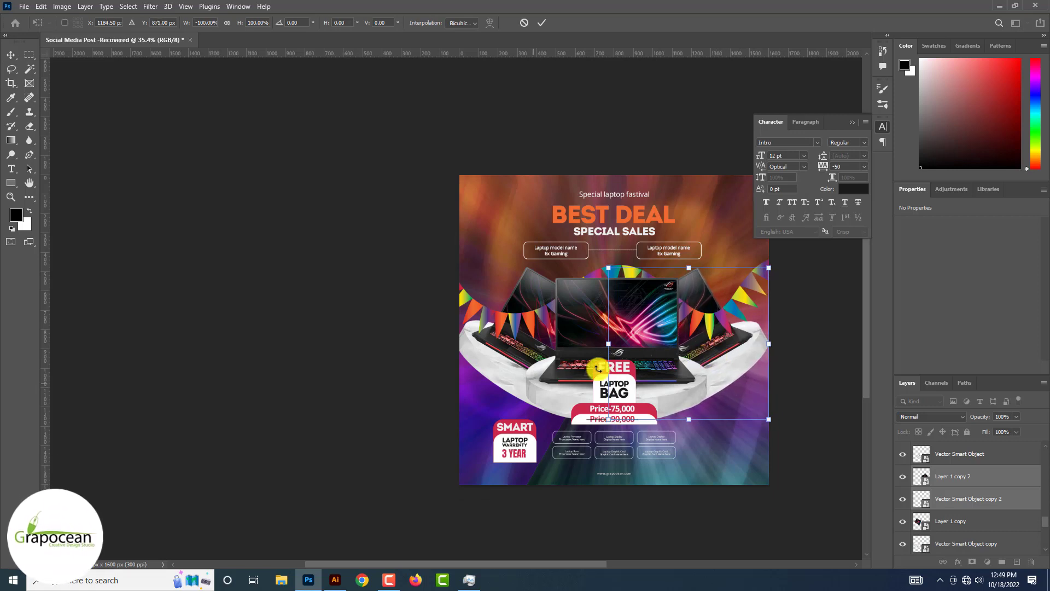
{"action": "key", "text": "Return"}
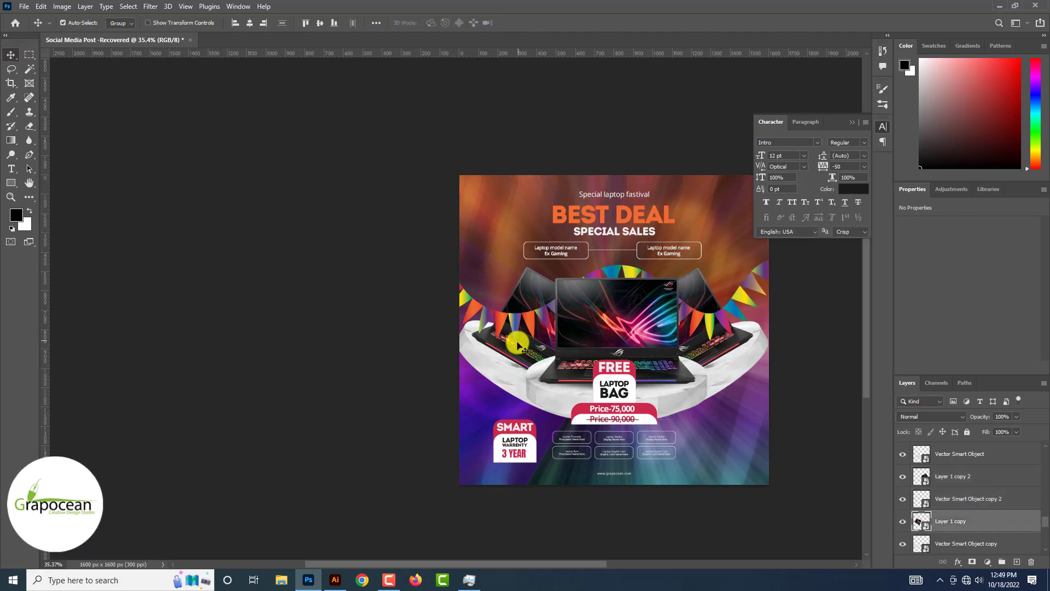
{"action": "left_click_drag", "start_coordinate": [507, 381], "coordinate": [505, 378]}
{"action": "scroll", "coordinate": [505, 378], "scroll_direction": "down", "scroll_amount": 3}
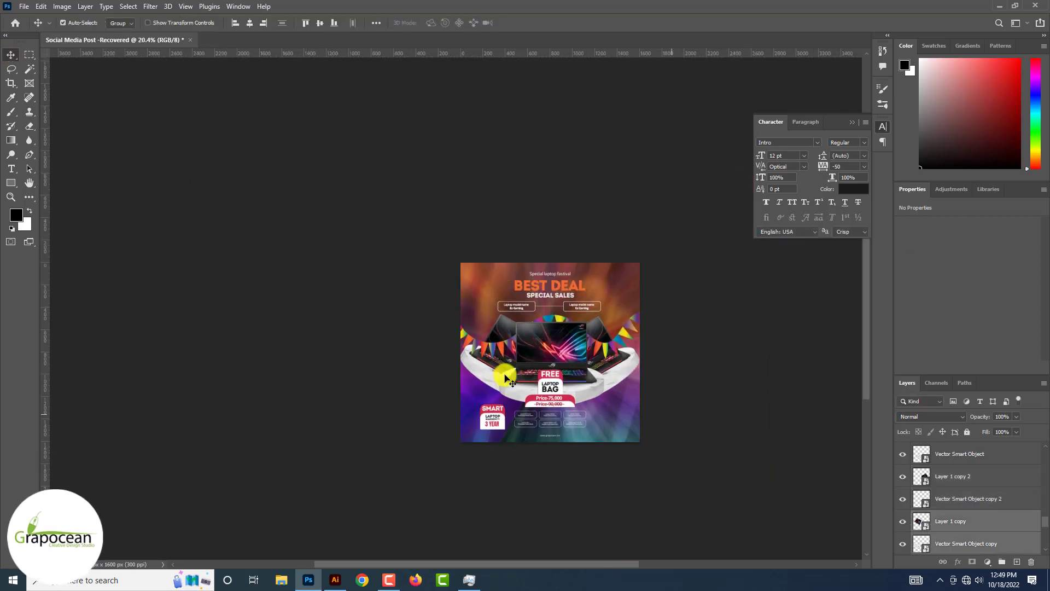
{"action": "scroll", "coordinate": [504, 373], "scroll_direction": "up", "scroll_amount": 3}
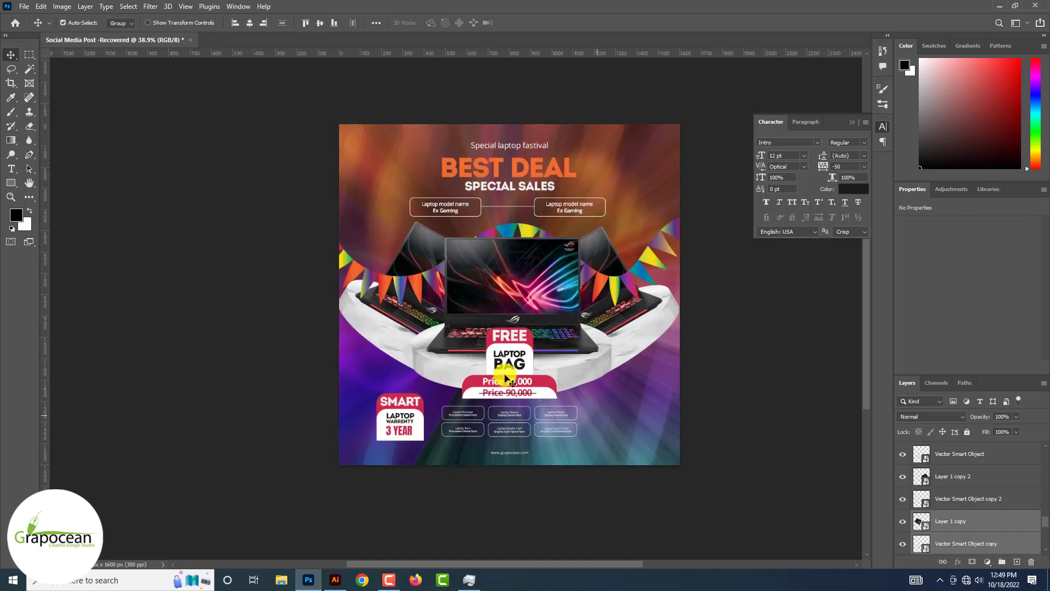